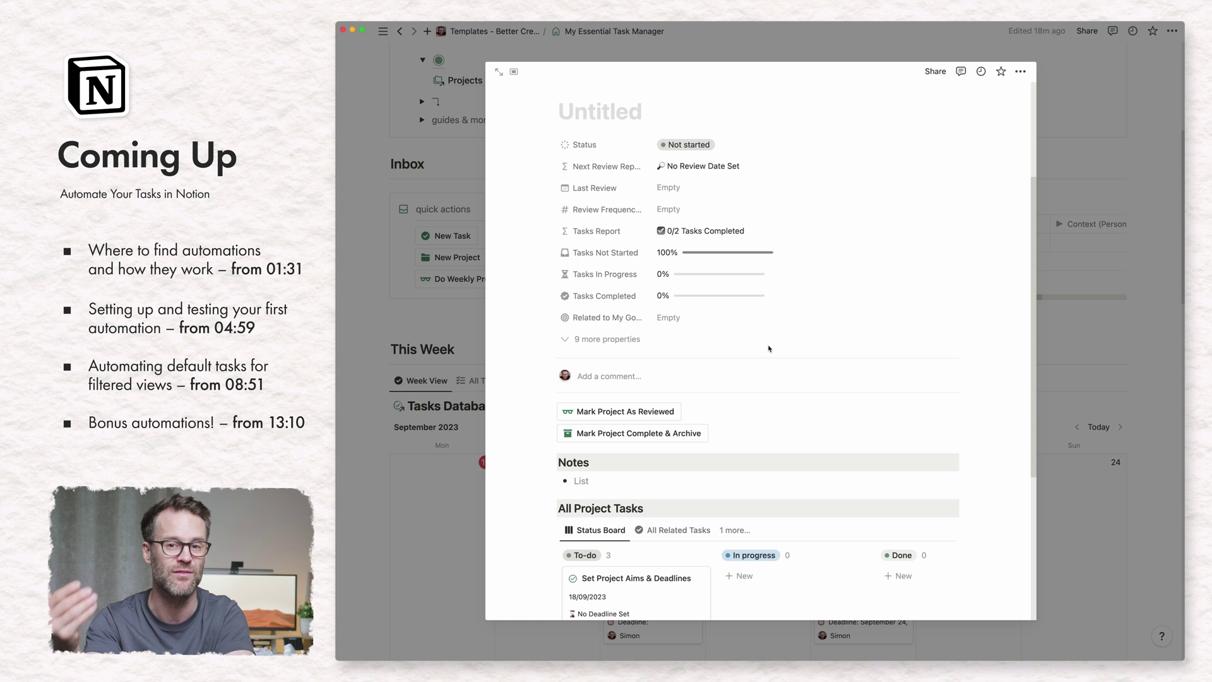
{"action": "scroll", "coordinate": [659, 346], "scroll_direction": "down", "scroll_amount": 5}
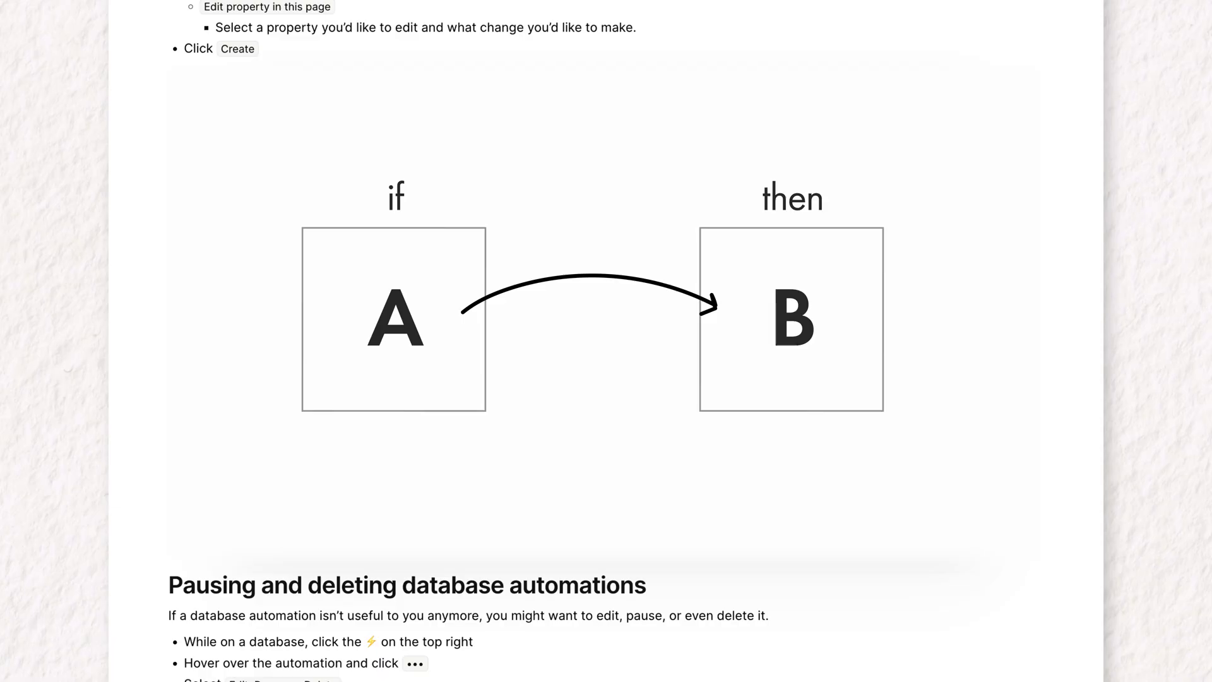
{"action": "scroll", "coordinate": [606, 341], "scroll_direction": "up", "scroll_amount": 15}
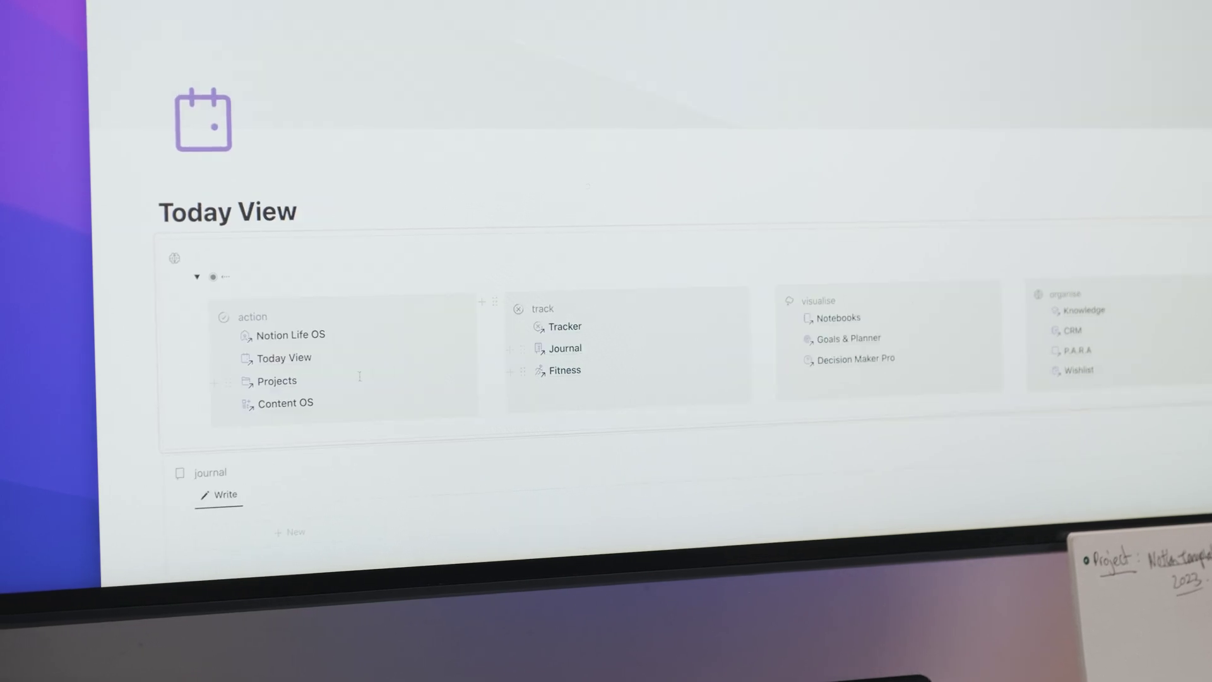
{"action": "left_click", "coordinate": [278, 380]}
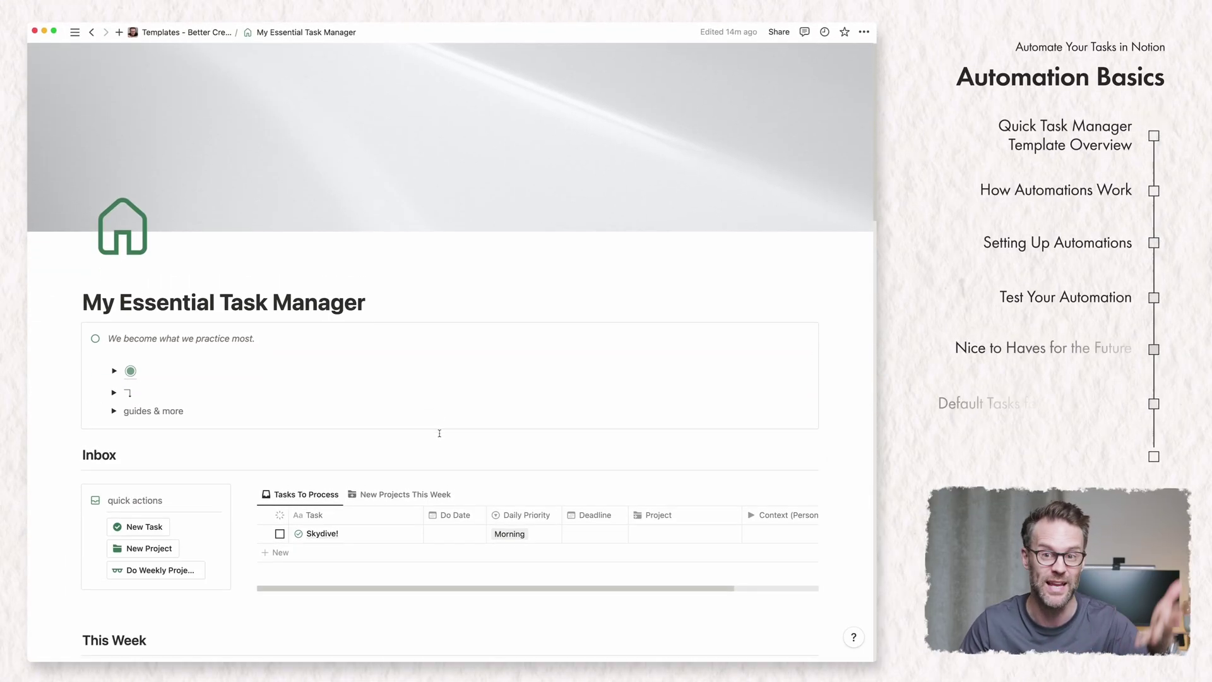
Step: Look through the This Week views: All Tasks By Do Date, Tasks by Status This Week and Assigned To Me, ending on Week View
{"action": "scroll", "coordinate": [440, 433], "scroll_direction": "down", "scroll_amount": 2}
{"action": "scroll", "coordinate": [439, 436], "scroll_direction": "down", "scroll_amount": 10}
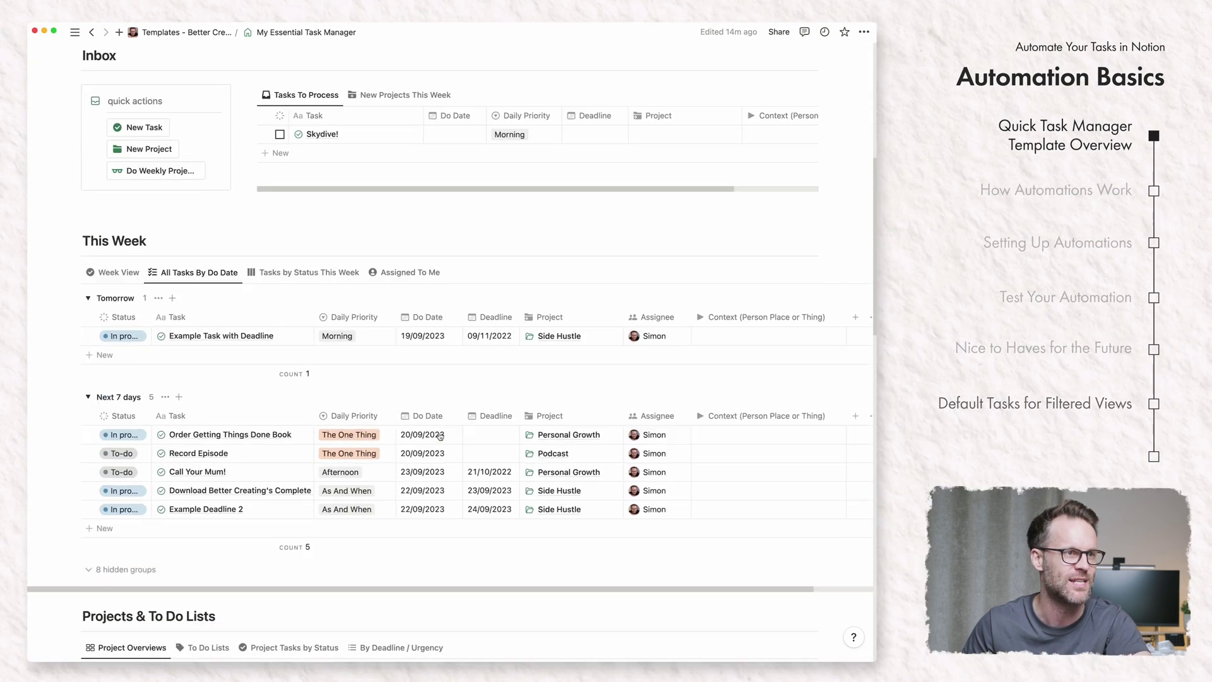
{"action": "left_click", "coordinate": [113, 265]}
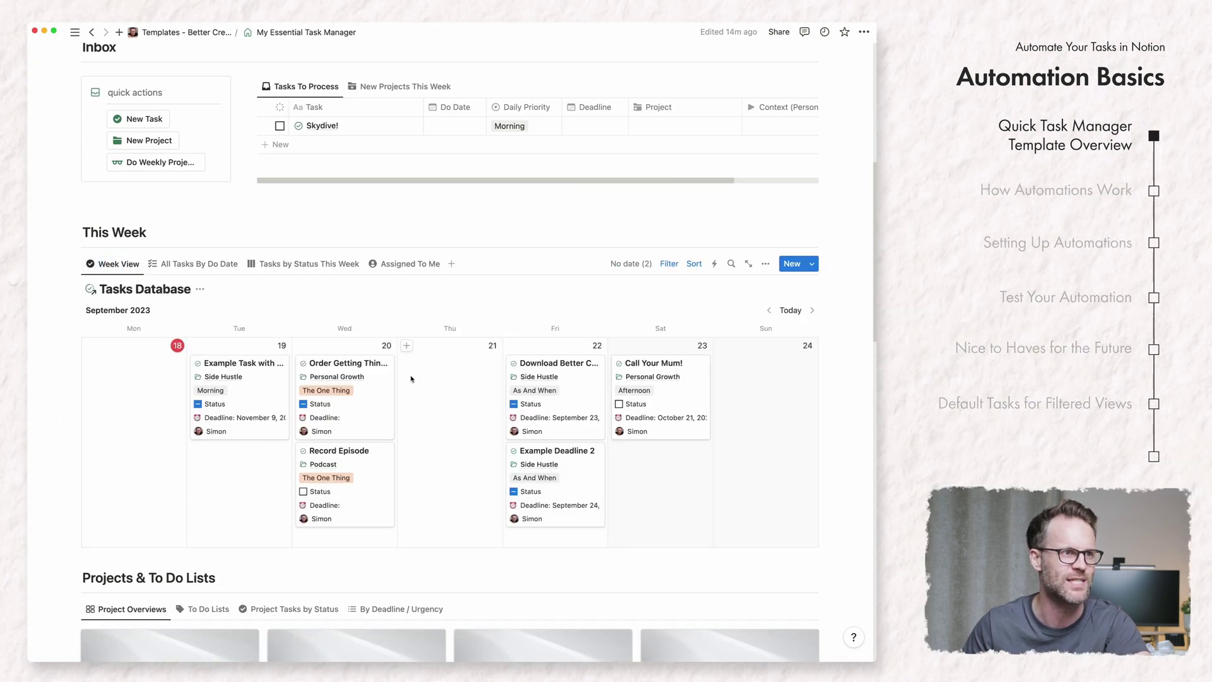
{"action": "left_click", "coordinate": [193, 263]}
{"action": "left_click", "coordinate": [315, 265]}
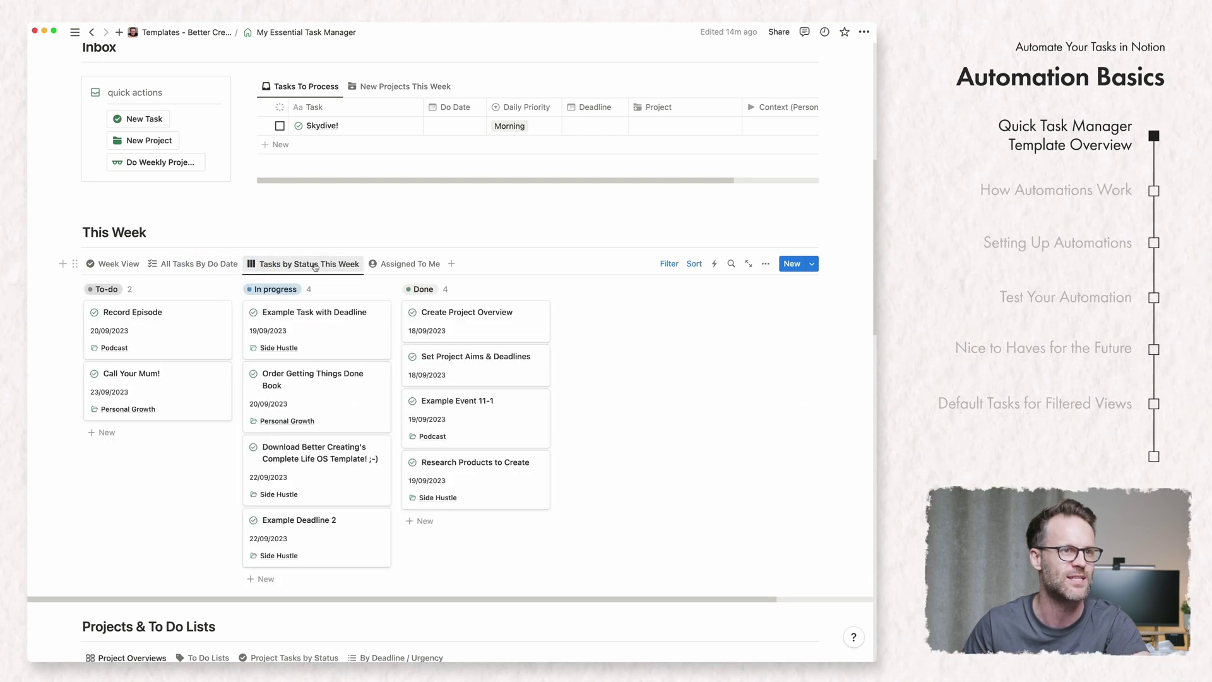
{"action": "left_click", "coordinate": [386, 265]}
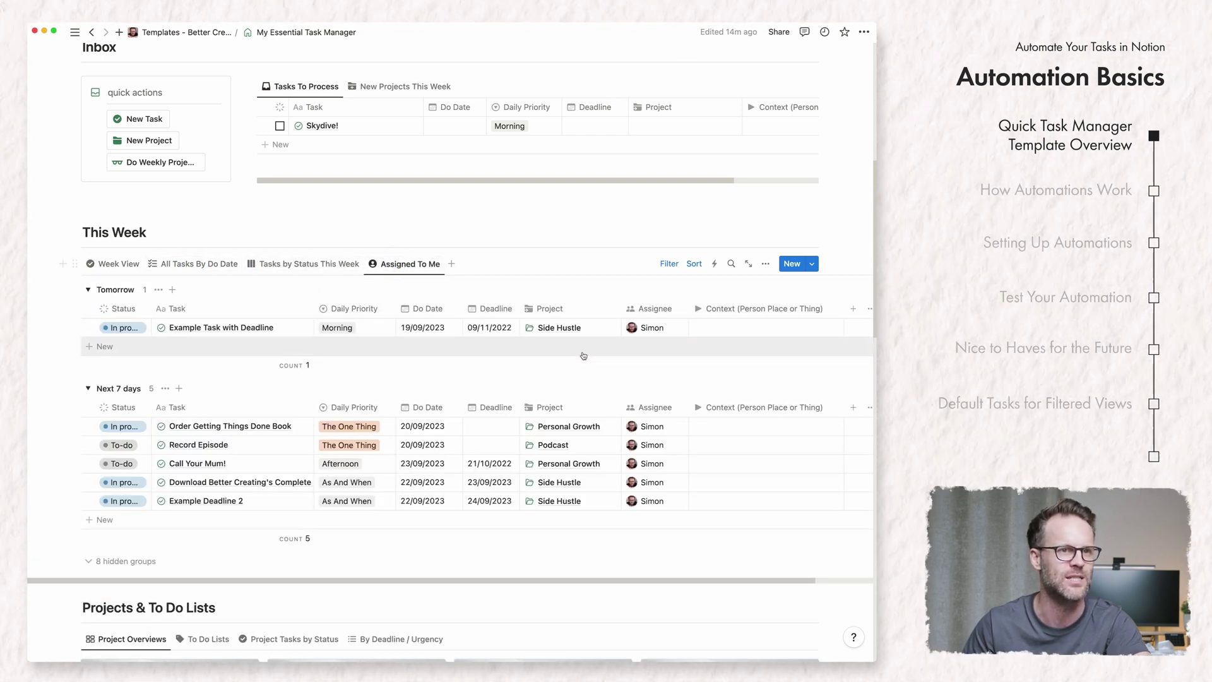
{"action": "left_click", "coordinate": [102, 265]}
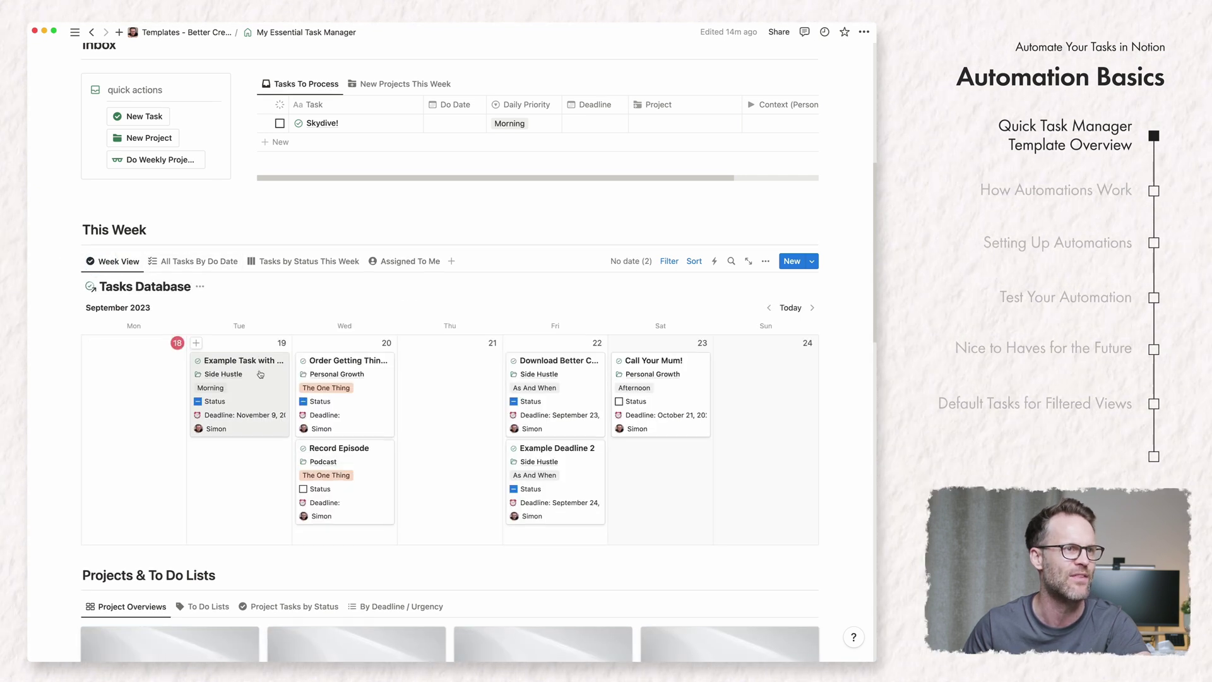
Step: Review the To Do Lists, Project Tasks by Status and By Deadline / Urgency views, plus the Deadlines calendar
{"action": "scroll", "coordinate": [198, 297], "scroll_direction": "down", "scroll_amount": 7}
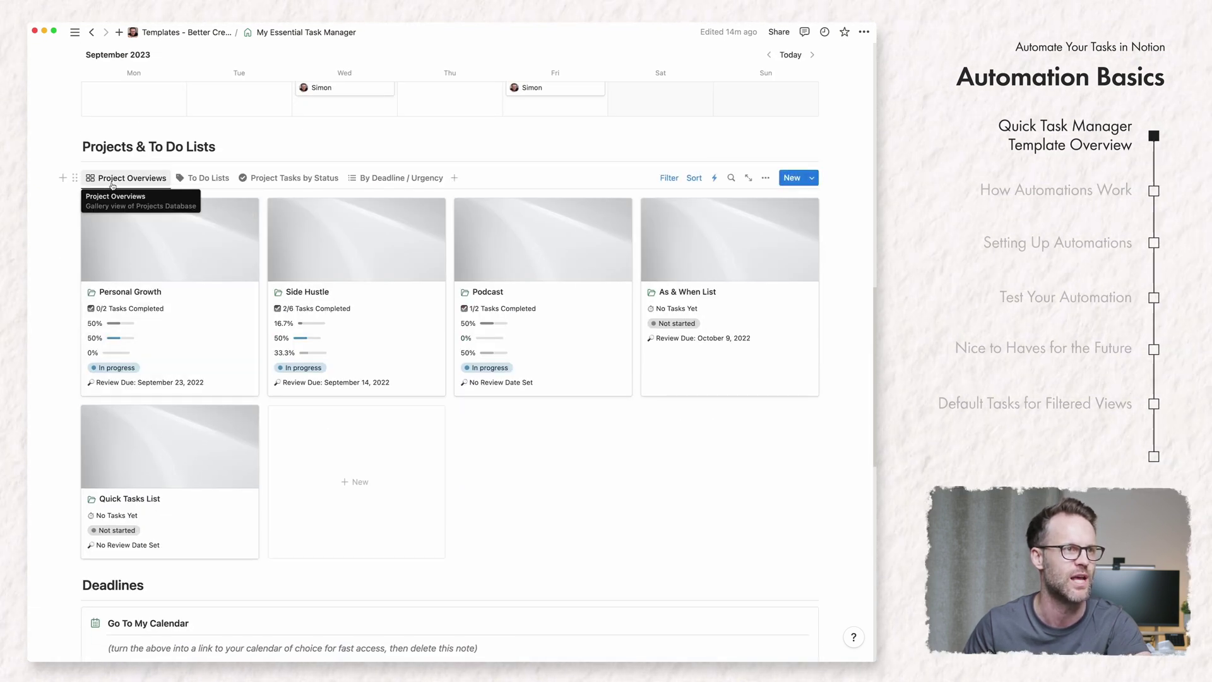
{"action": "left_click", "coordinate": [193, 177]}
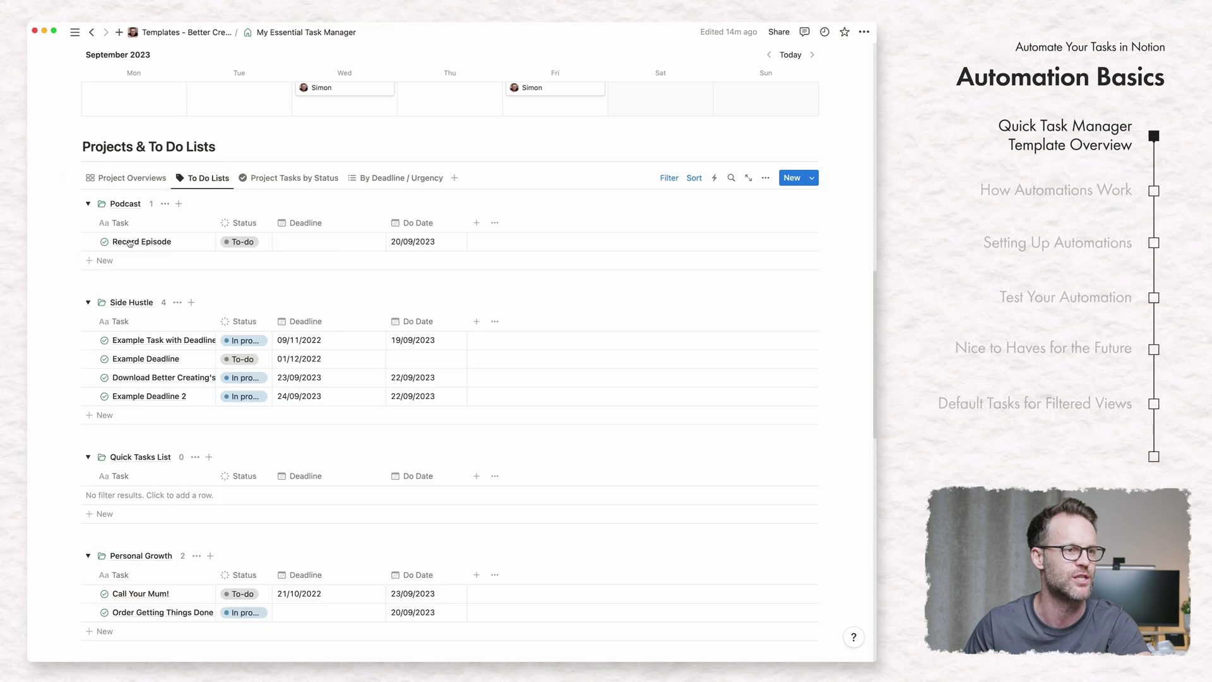
{"action": "left_click", "coordinate": [271, 182]}
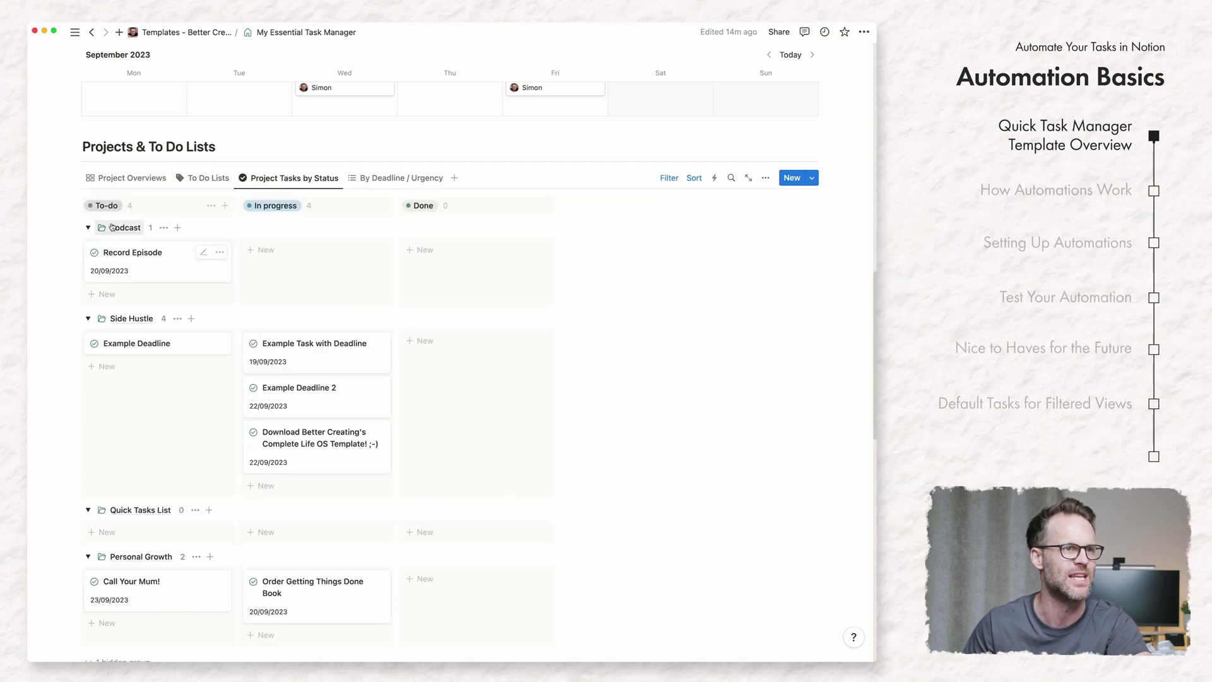
{"action": "left_click", "coordinate": [396, 181]}
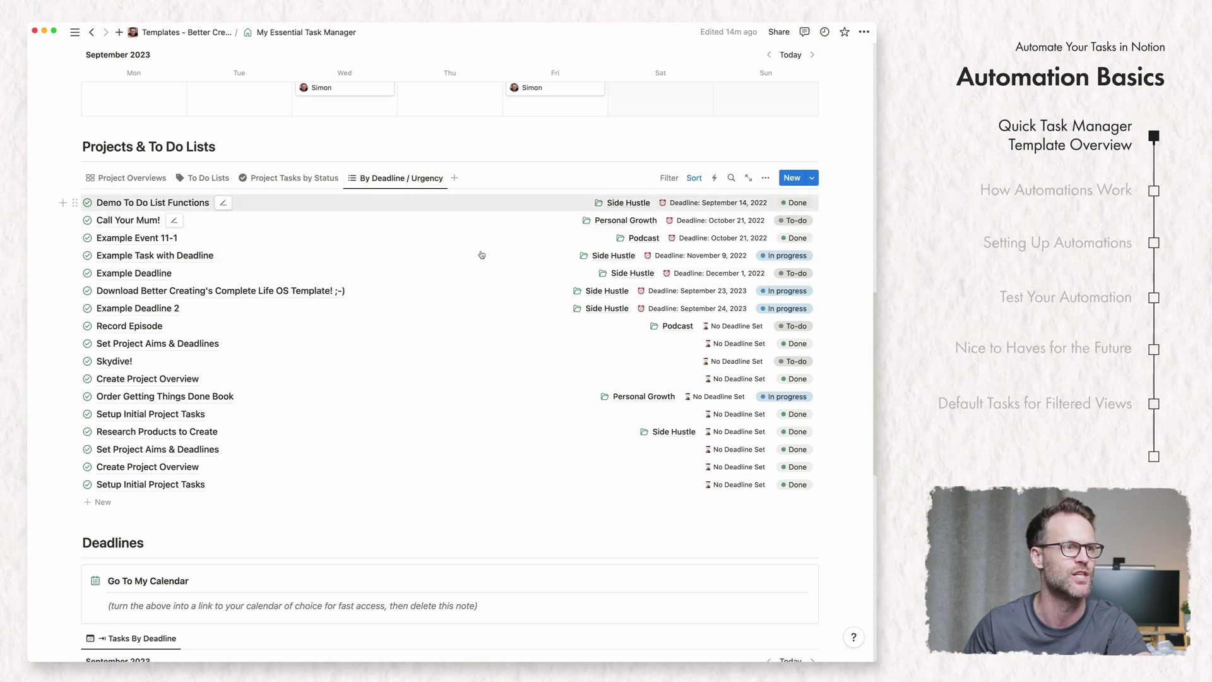
{"action": "scroll", "coordinate": [203, 340], "scroll_direction": "down", "scroll_amount": 10}
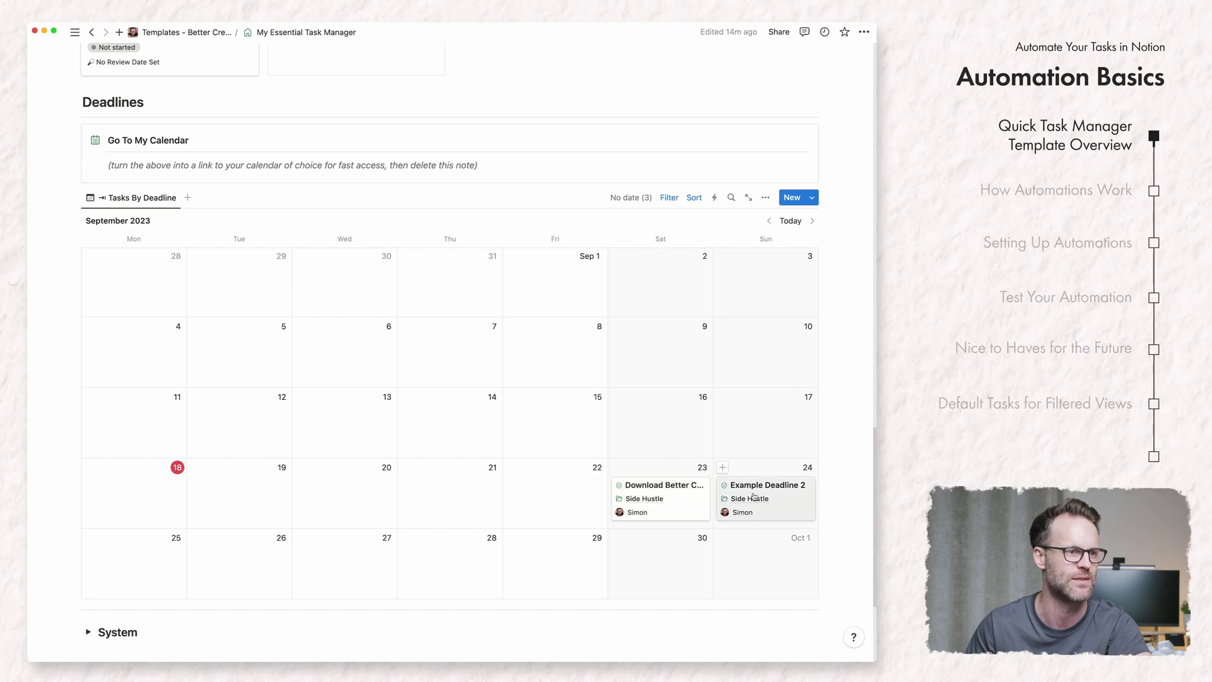
{"action": "scroll", "coordinate": [512, 499], "scroll_direction": "down", "scroll_amount": 1}
{"action": "scroll", "coordinate": [513, 500], "scroll_direction": "up", "scroll_amount": 20}
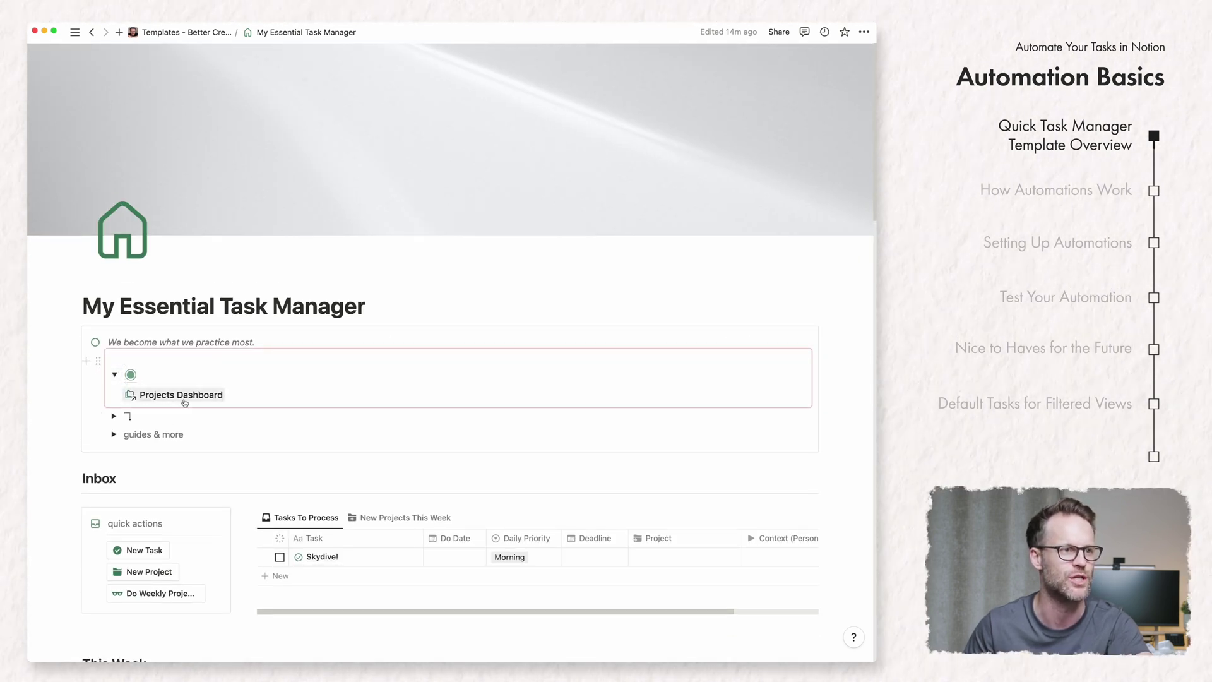
Step: Open the Projects Dashboard and examine its Weekly Review and My Projects sections
{"action": "left_click", "coordinate": [184, 395]}
{"action": "scroll", "coordinate": [292, 474], "scroll_direction": "down", "scroll_amount": 3}
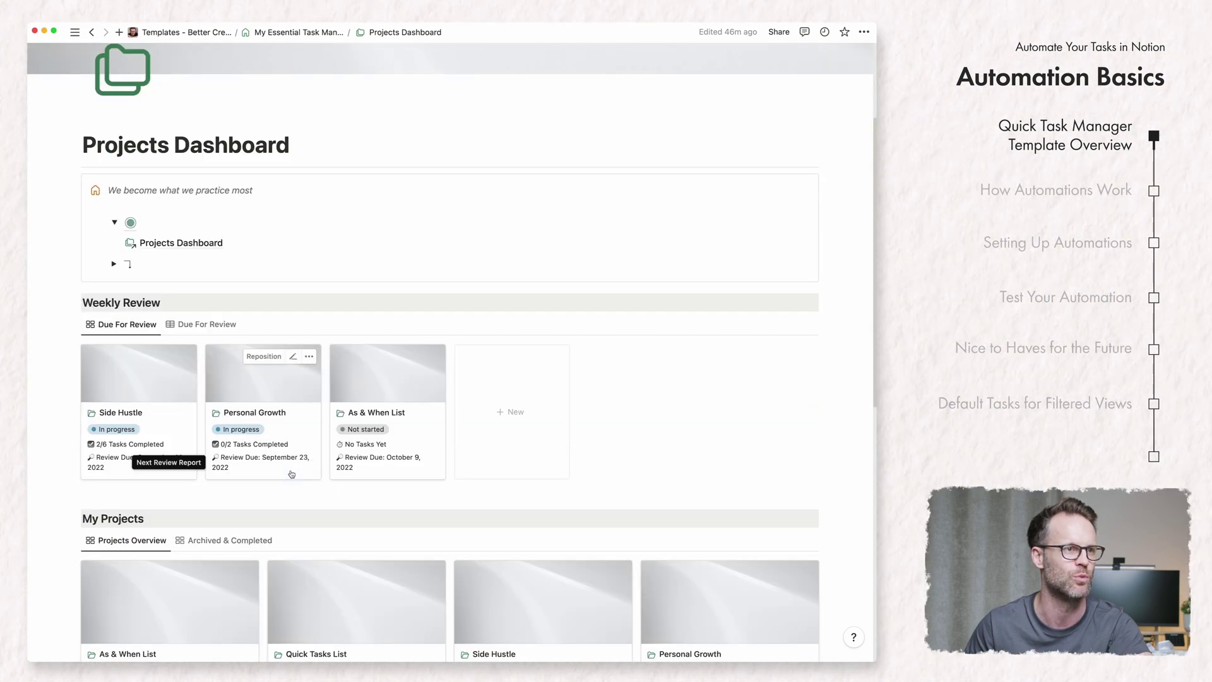
{"action": "scroll", "coordinate": [415, 433], "scroll_direction": "down", "scroll_amount": 5}
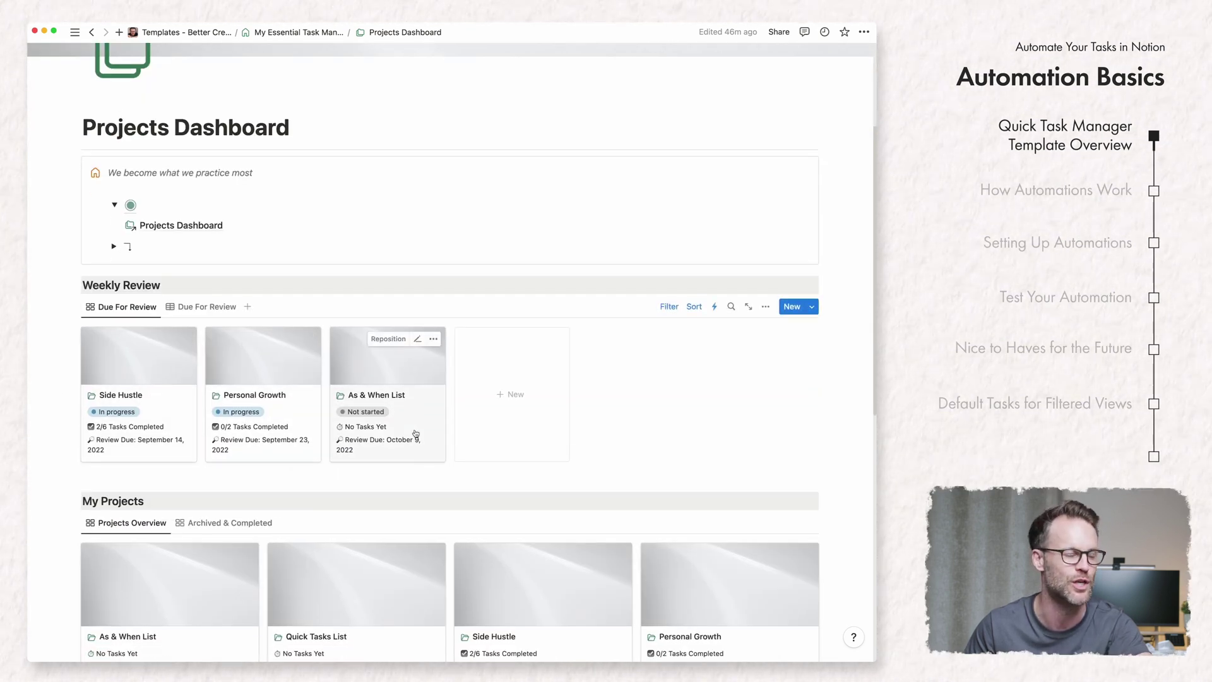
{"action": "scroll", "coordinate": [414, 429], "scroll_direction": "up", "scroll_amount": 8}
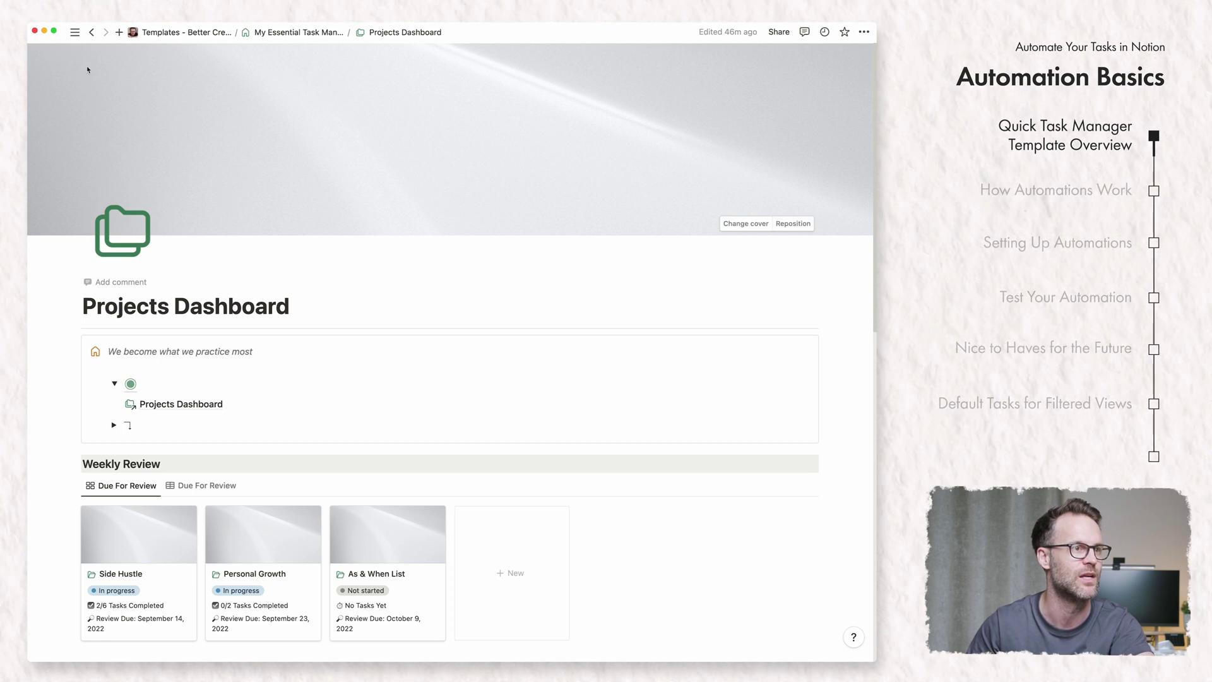
Step: Return to My Essential Task Manager and view the guides & more section, leaving it collapsed
{"action": "key", "text": "super+bracketleft"}
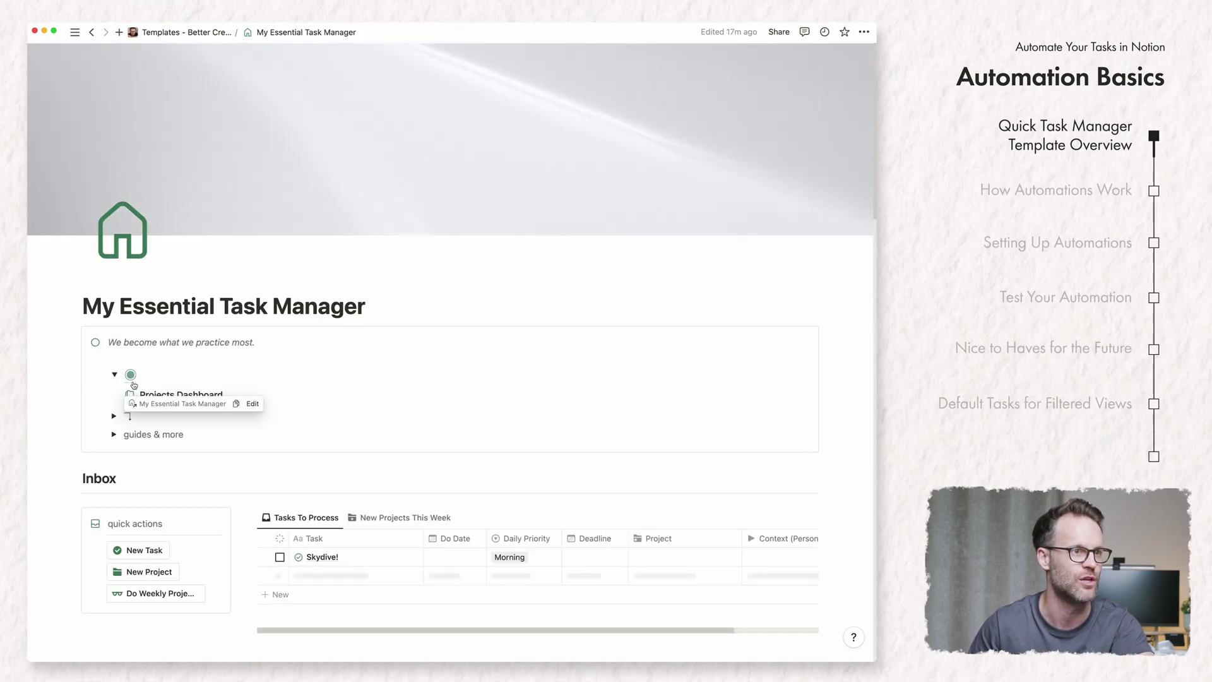
{"action": "left_click", "coordinate": [114, 435]}
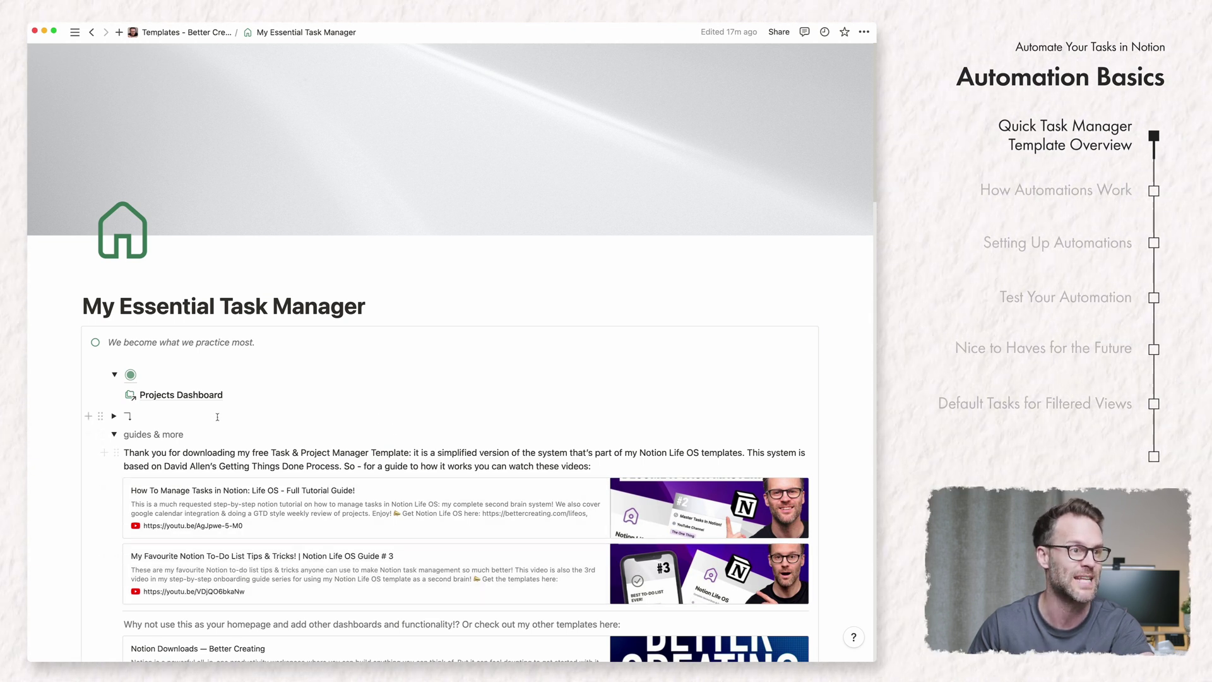
{"action": "left_click", "coordinate": [114, 434]}
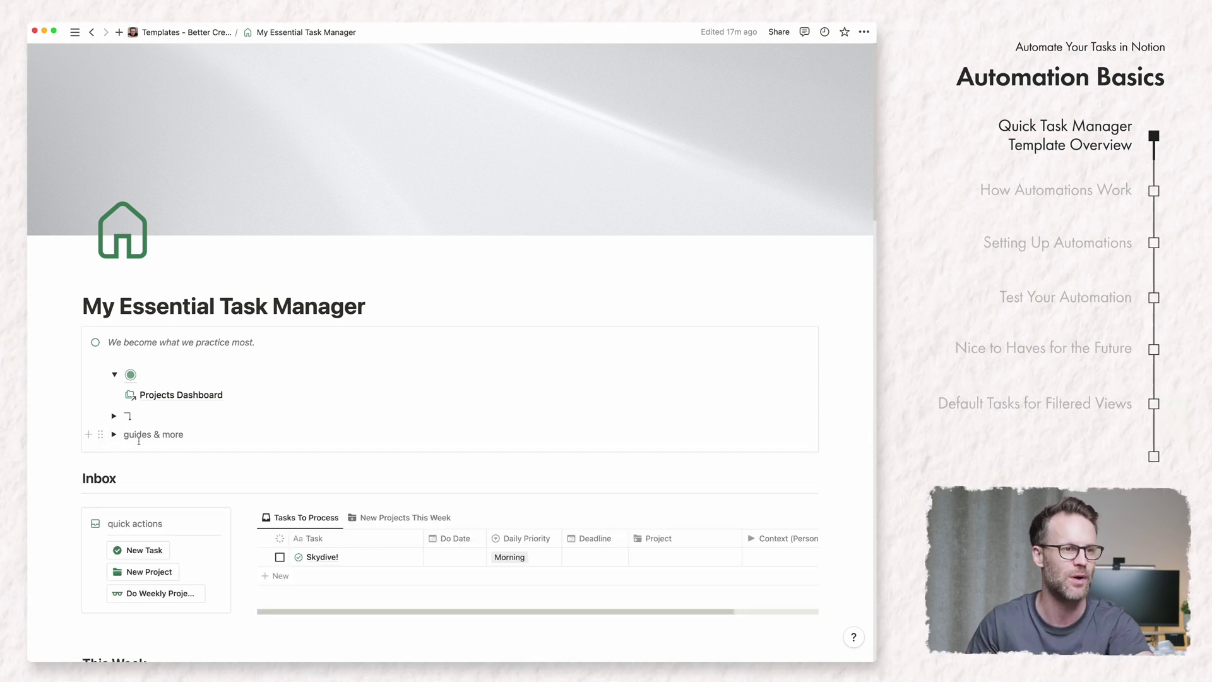
Step: Start a new automation from the This Week tasks and check which Tasks Database views it can apply to
{"action": "scroll", "coordinate": [139, 441], "scroll_direction": "down", "scroll_amount": 10}
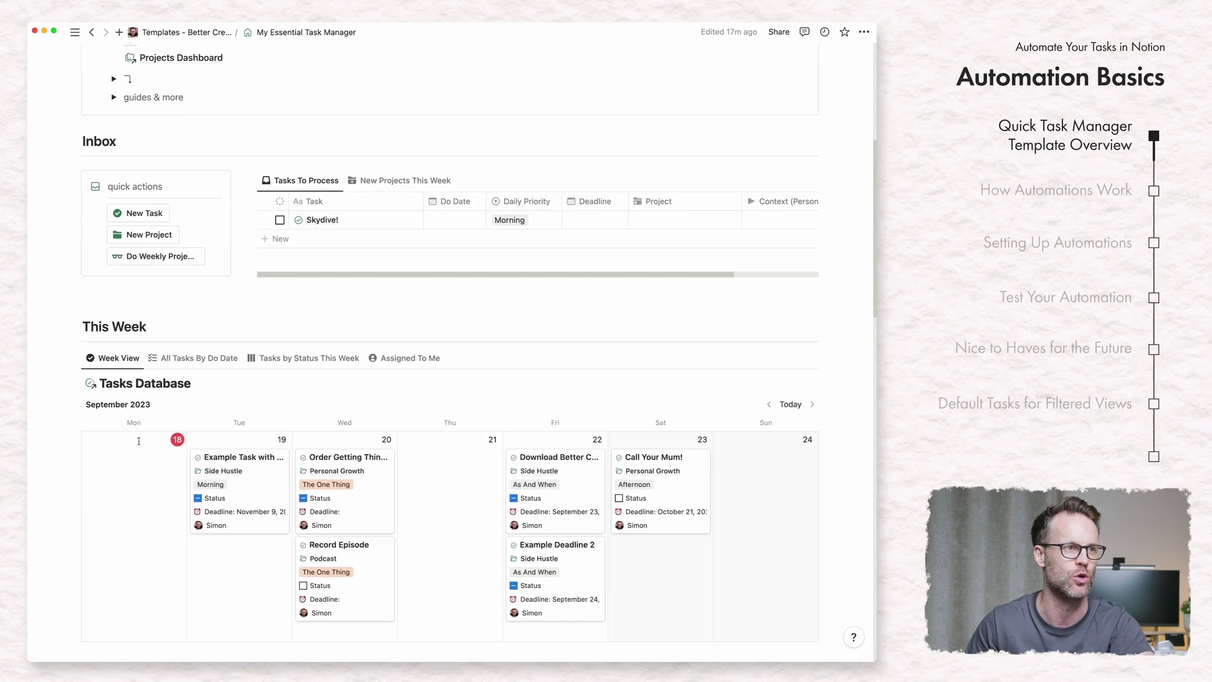
{"action": "scroll", "coordinate": [139, 443], "scroll_direction": "down", "scroll_amount": 3}
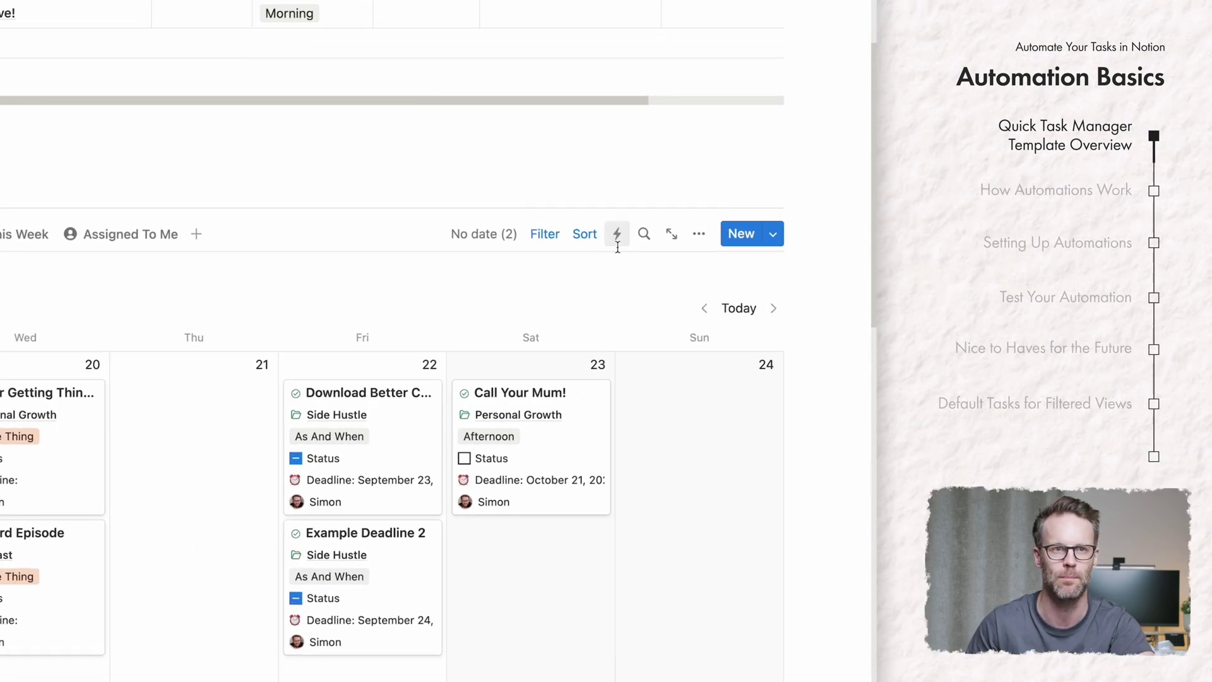
{"action": "left_click", "coordinate": [617, 243]}
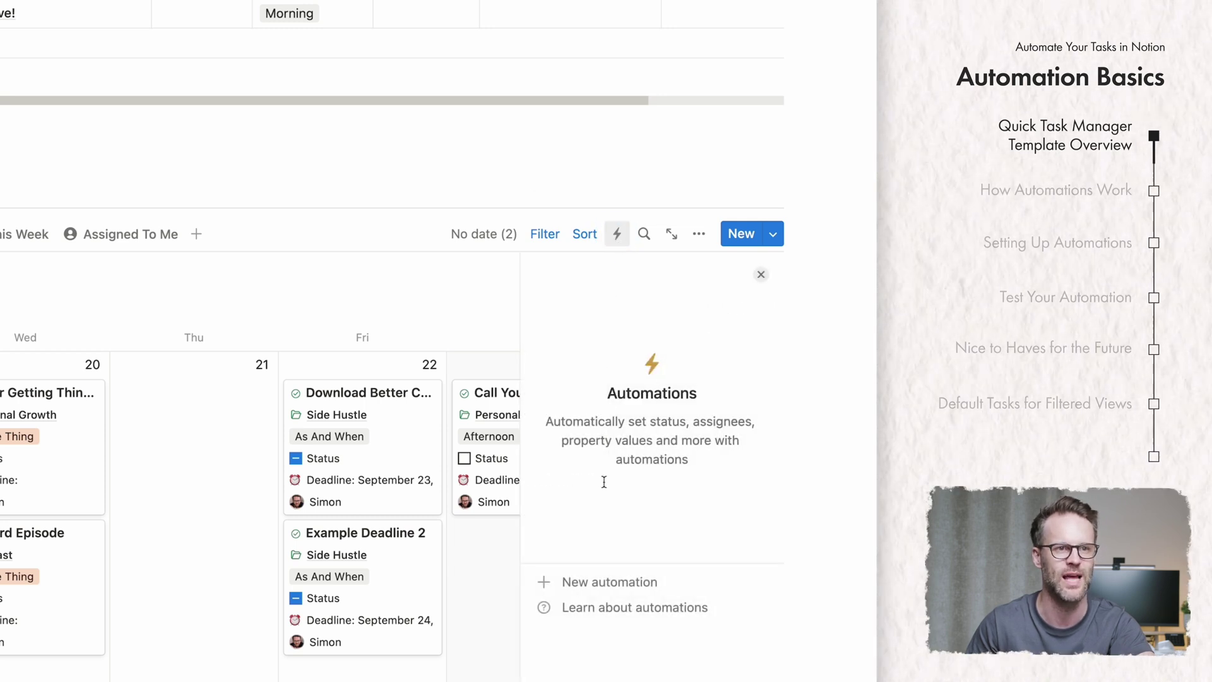
{"action": "left_click", "coordinate": [613, 577]}
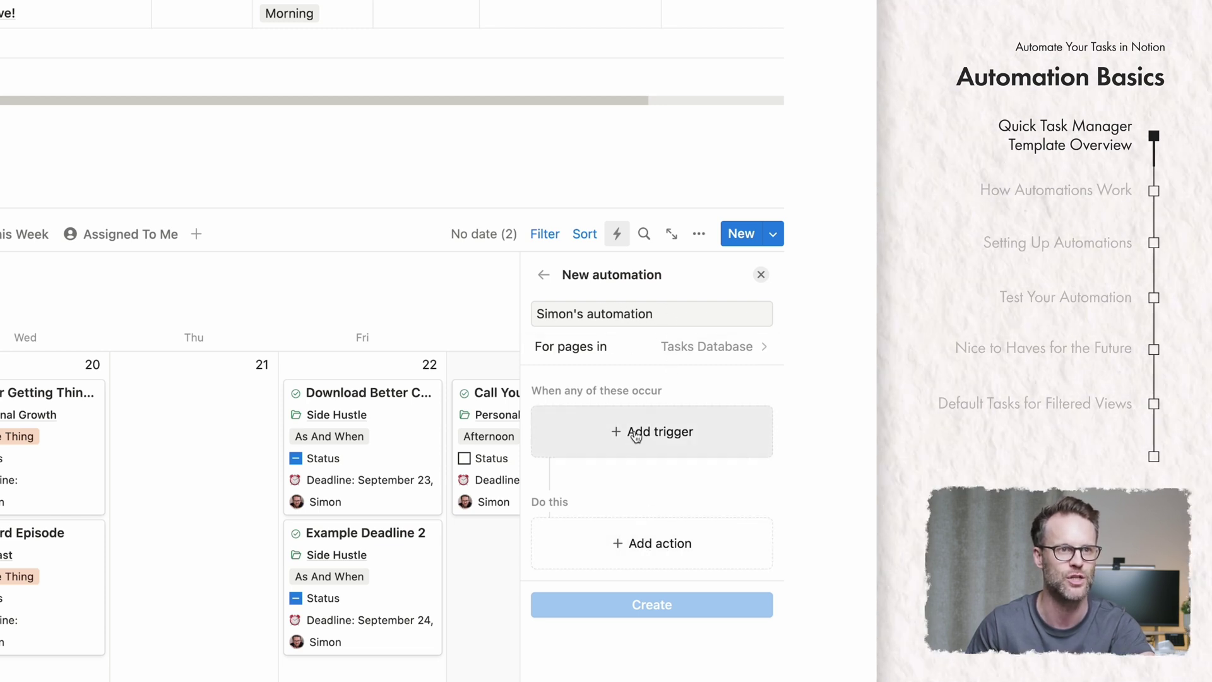
{"action": "left_click", "coordinate": [701, 348]}
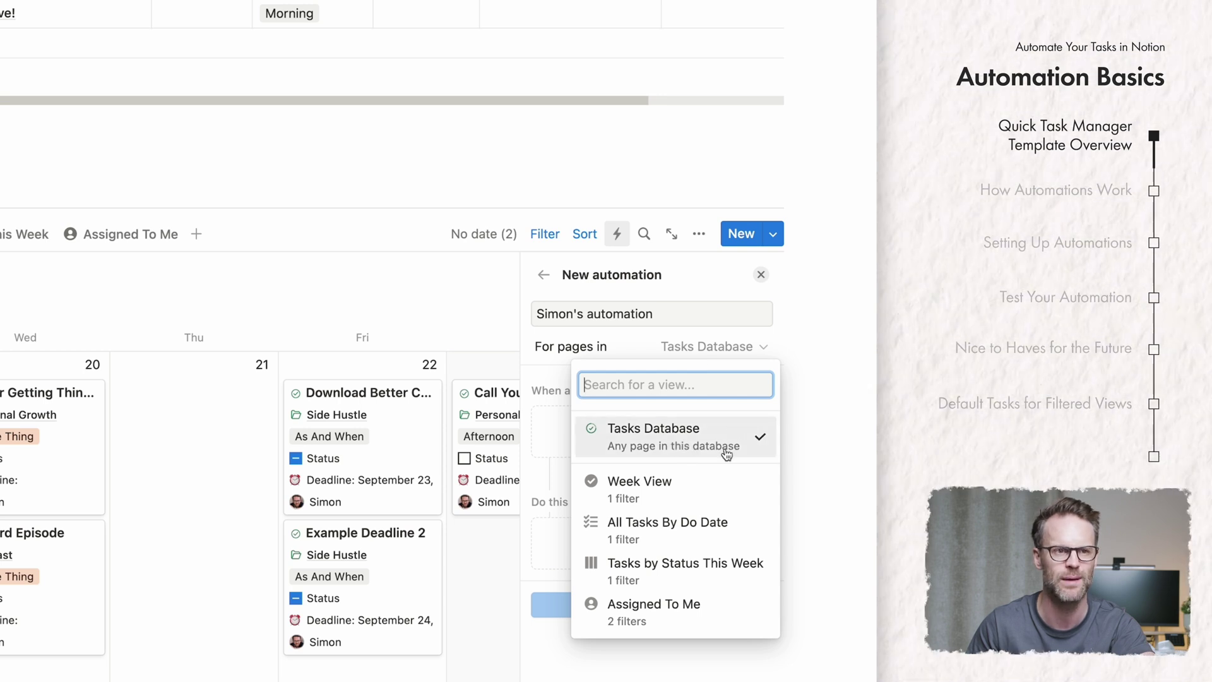
{"action": "left_click", "coordinate": [702, 349]}
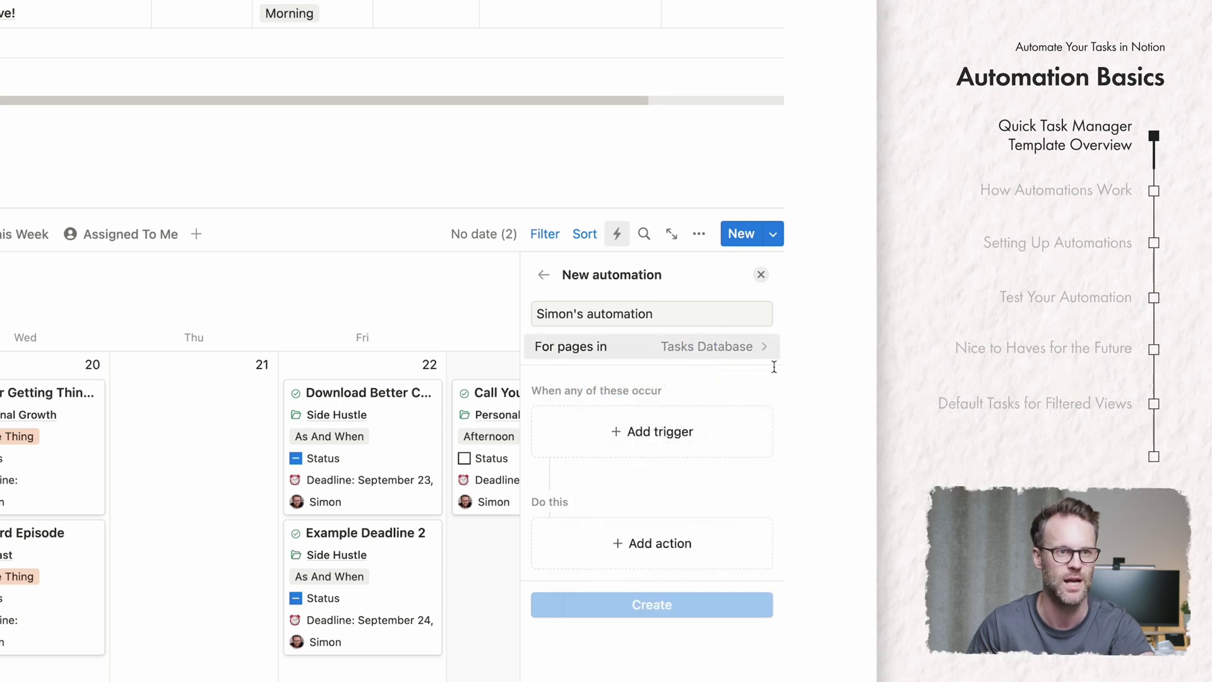
Step: Try a Page added trigger in the new automation, examine the available actions, and close it without creating it
{"action": "left_click", "coordinate": [639, 435]}
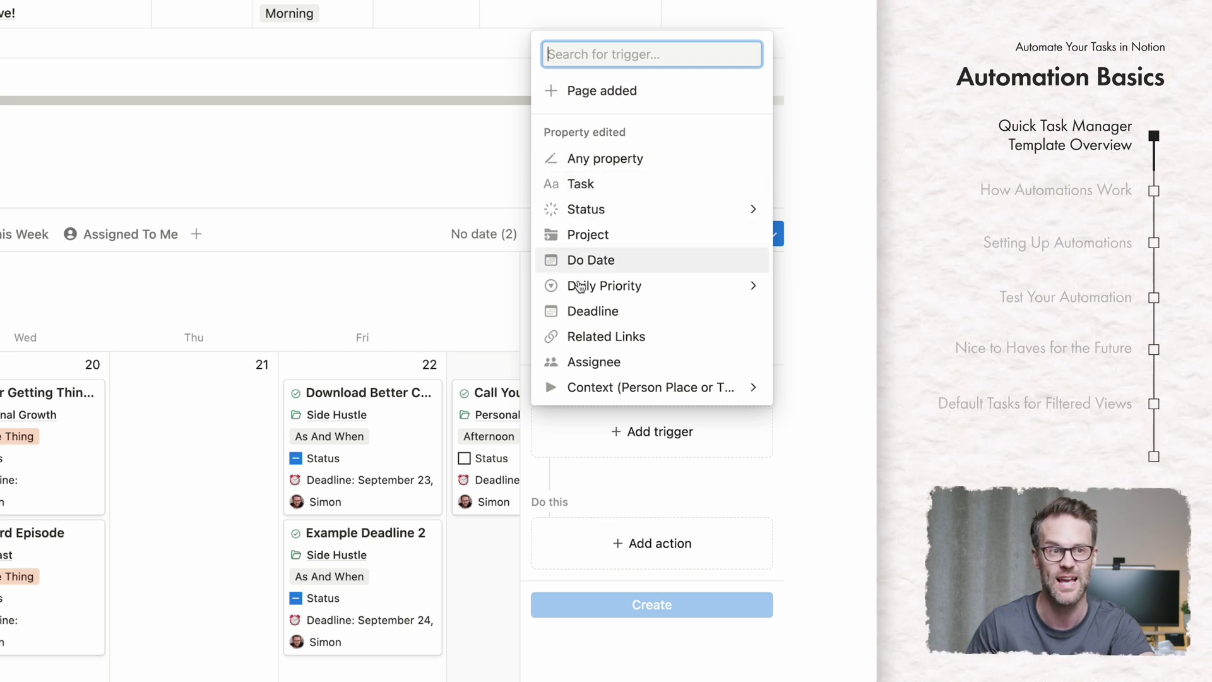
{"action": "left_click", "coordinate": [600, 90]}
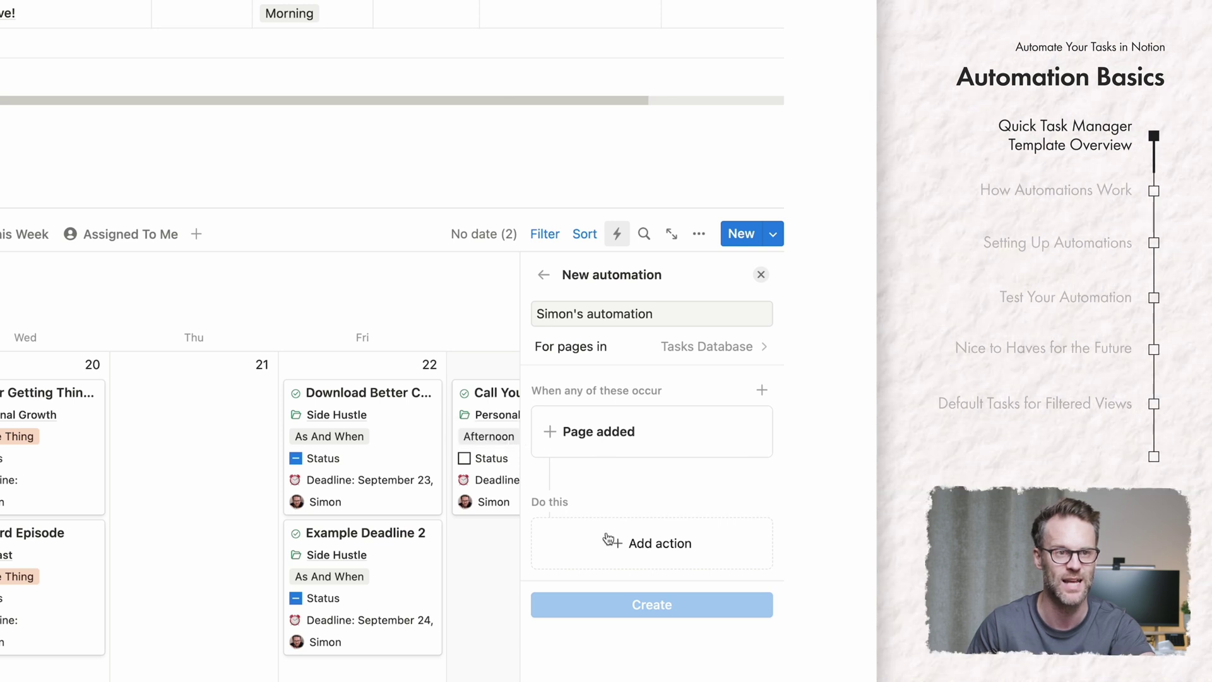
{"action": "left_click", "coordinate": [637, 543]}
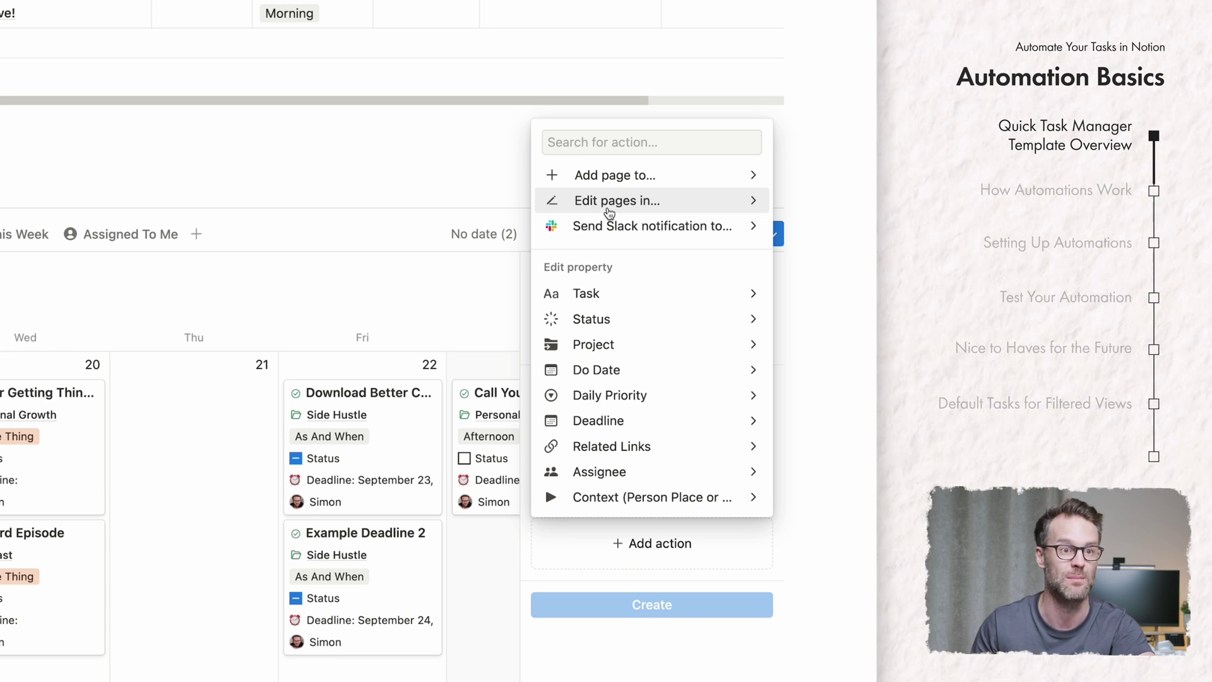
{"action": "left_click", "coordinate": [476, 181]}
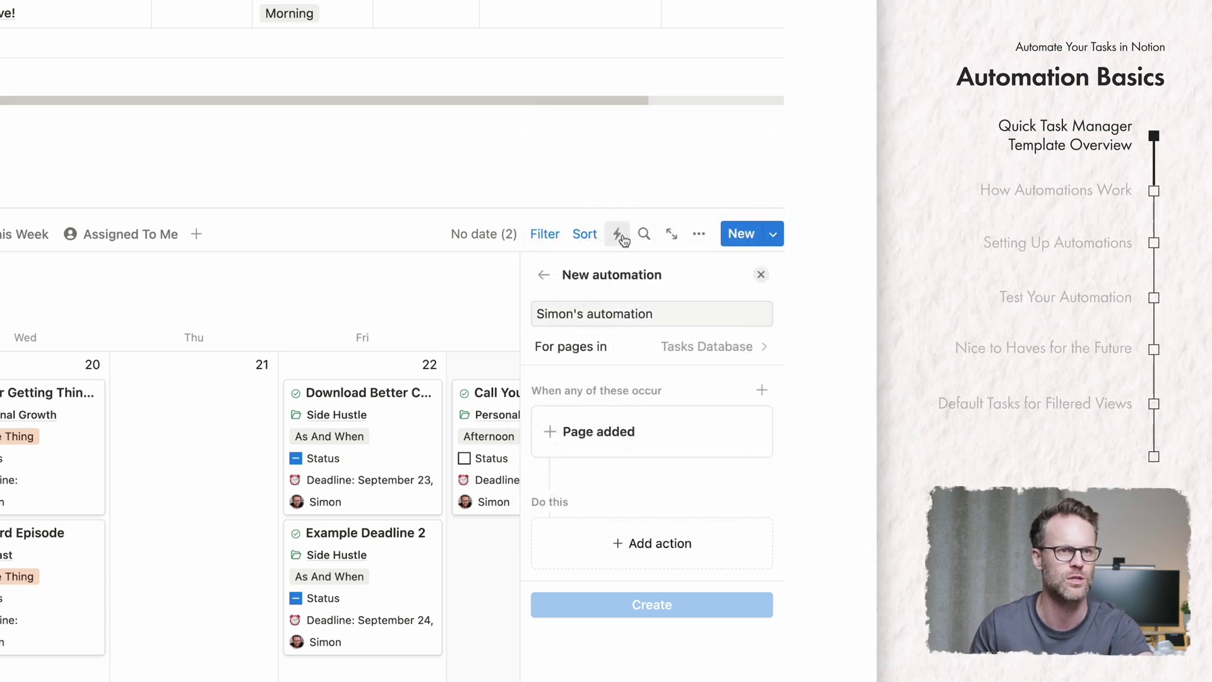
{"action": "left_click", "coordinate": [761, 274]}
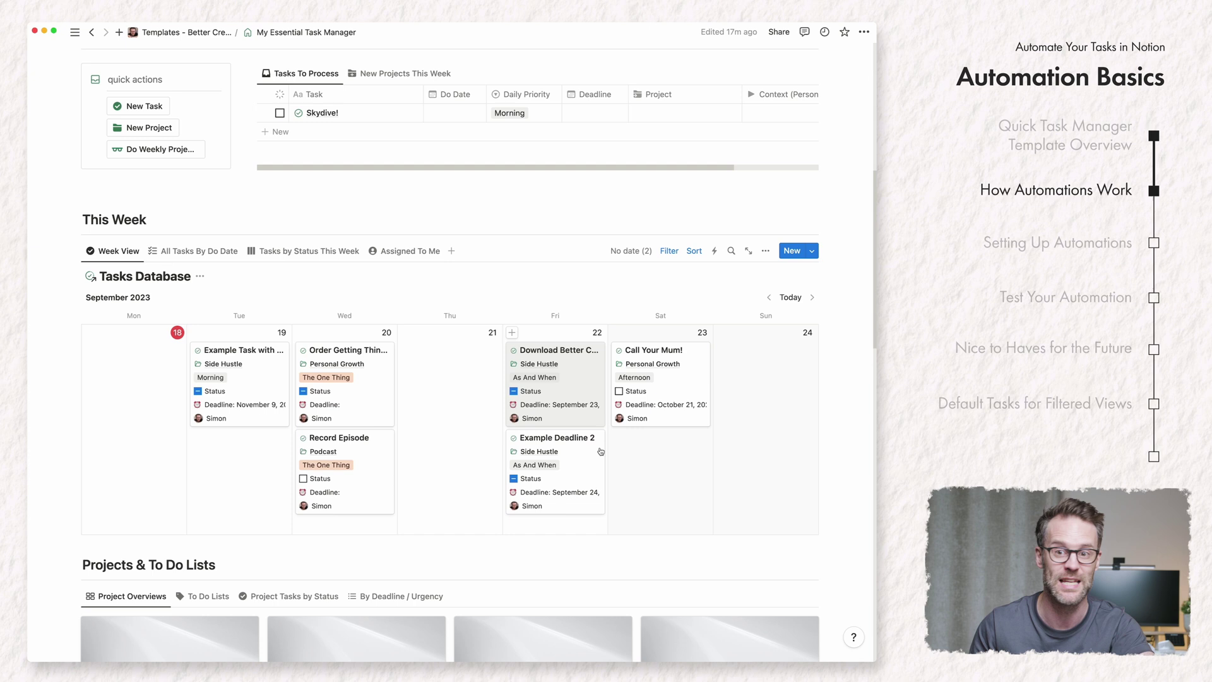
Step: Open the Generate Default Project Tasks automation under Projects & To Do Lists and examine its trigger and first added task
{"action": "scroll", "coordinate": [600, 450], "scroll_direction": "down", "scroll_amount": 5}
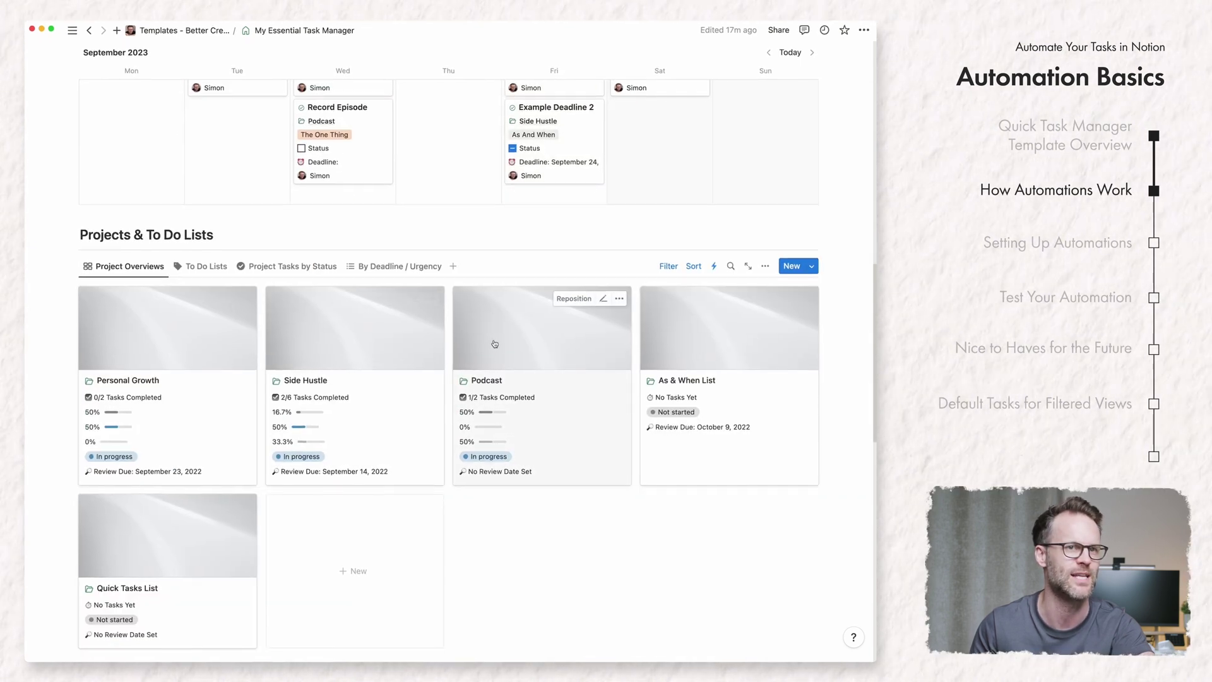
{"action": "left_click", "coordinate": [714, 266]}
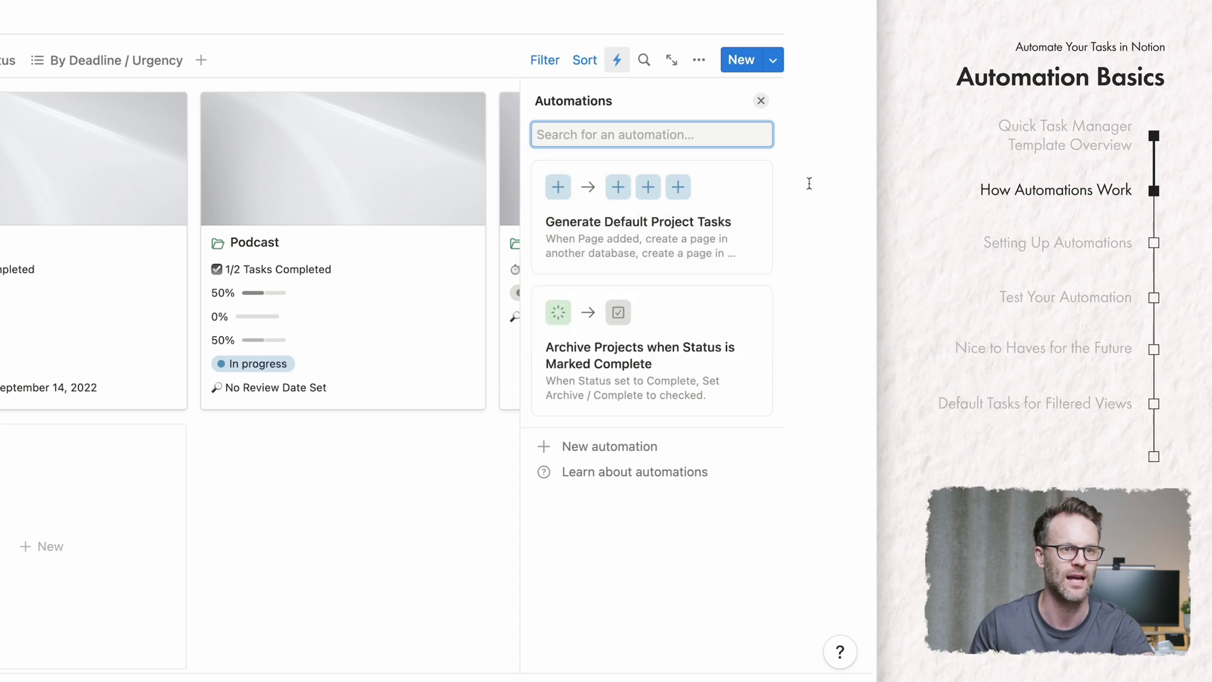
{"action": "left_click", "coordinate": [661, 213]}
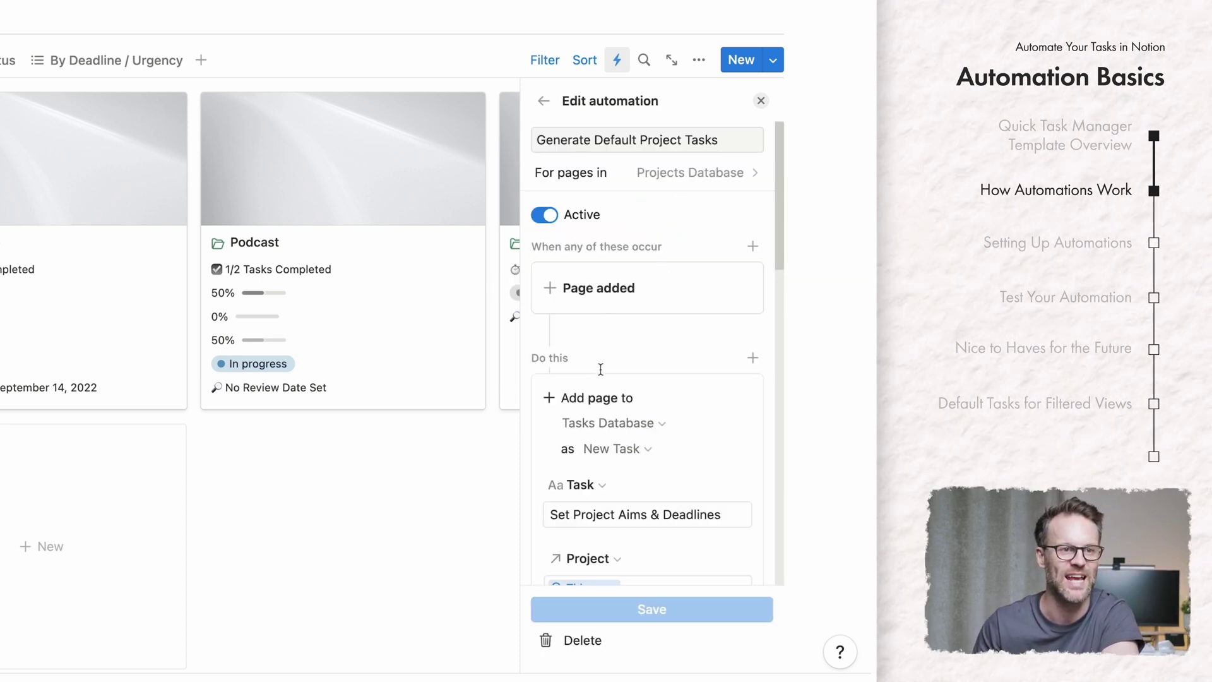
{"action": "scroll", "coordinate": [600, 369], "scroll_direction": "down", "scroll_amount": 5}
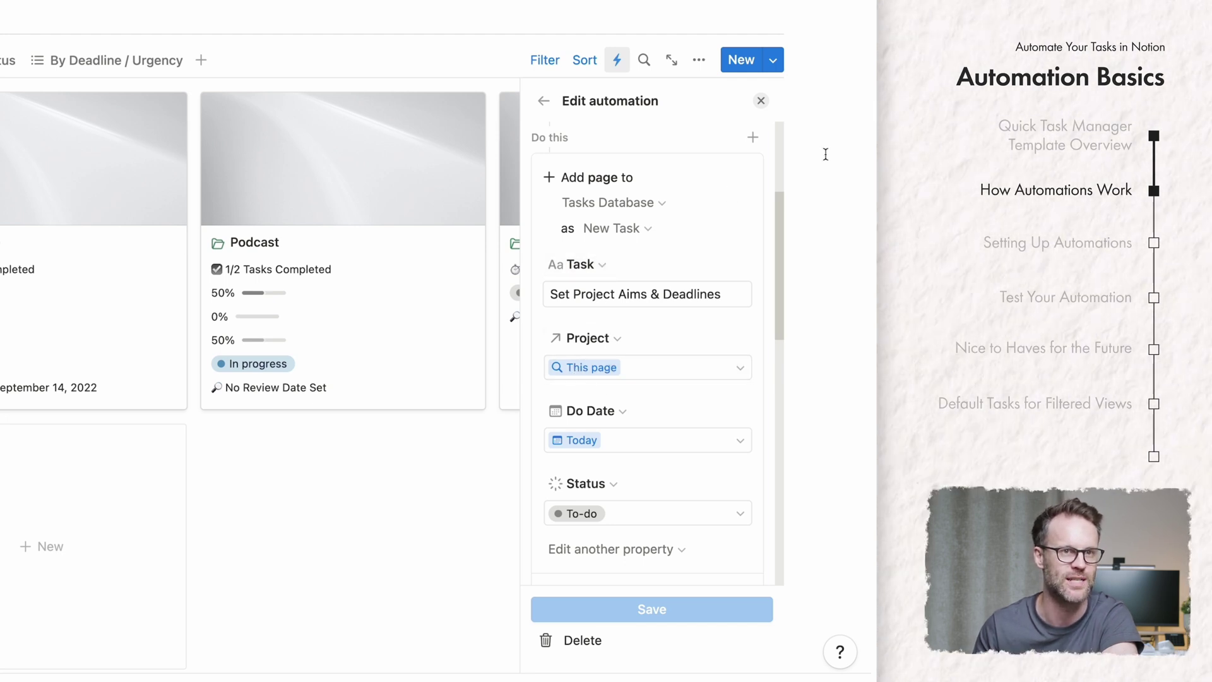
Step: Close the automation and create a new project with the New Project quick action in the Inbox section
{"action": "left_click", "coordinate": [760, 100]}
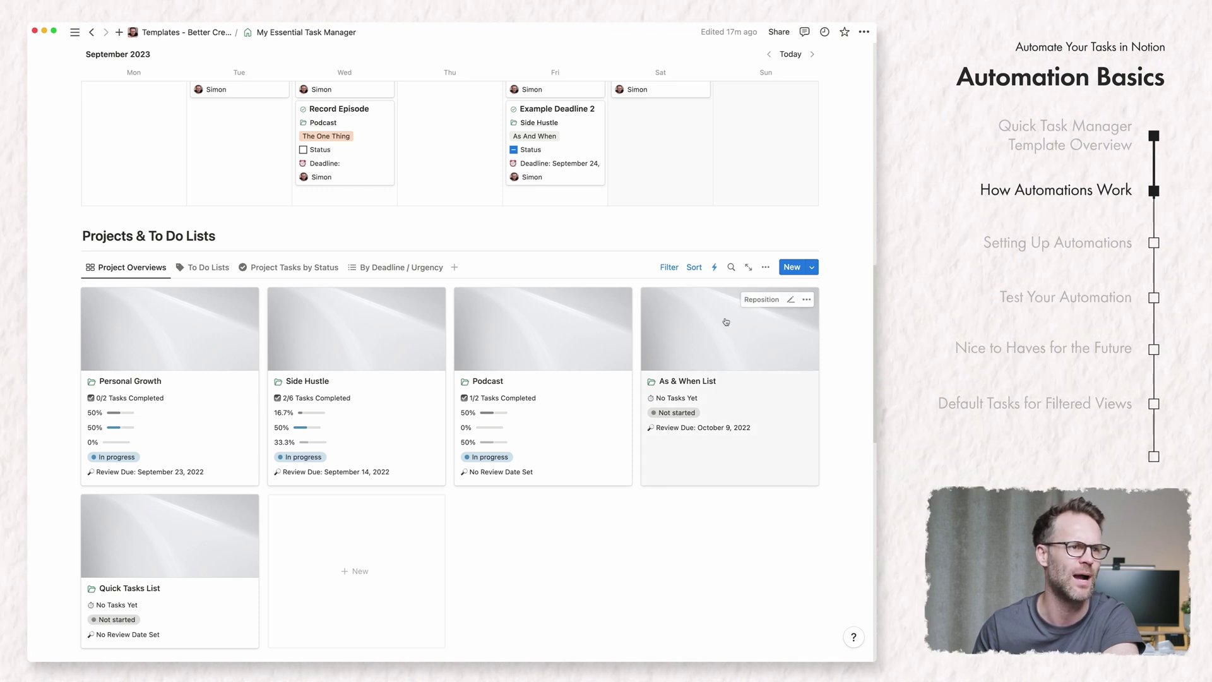
{"action": "scroll", "coordinate": [685, 350], "scroll_direction": "up", "scroll_amount": 10}
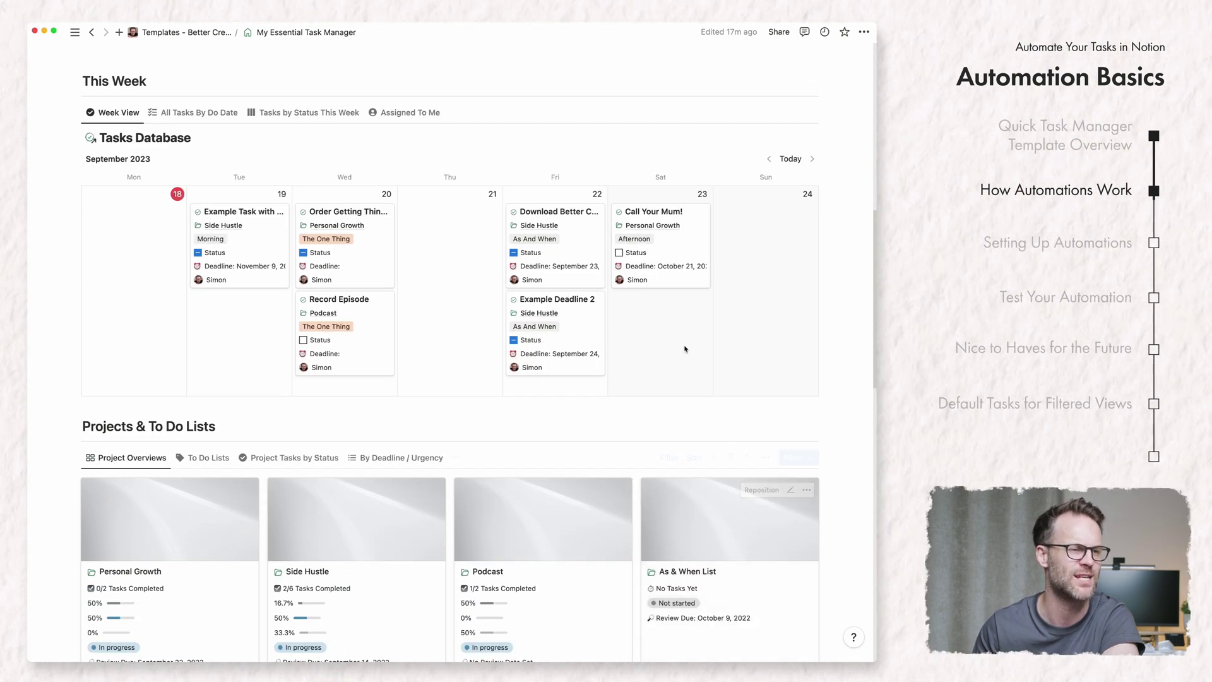
{"action": "scroll", "coordinate": [482, 359], "scroll_direction": "up", "scroll_amount": 3}
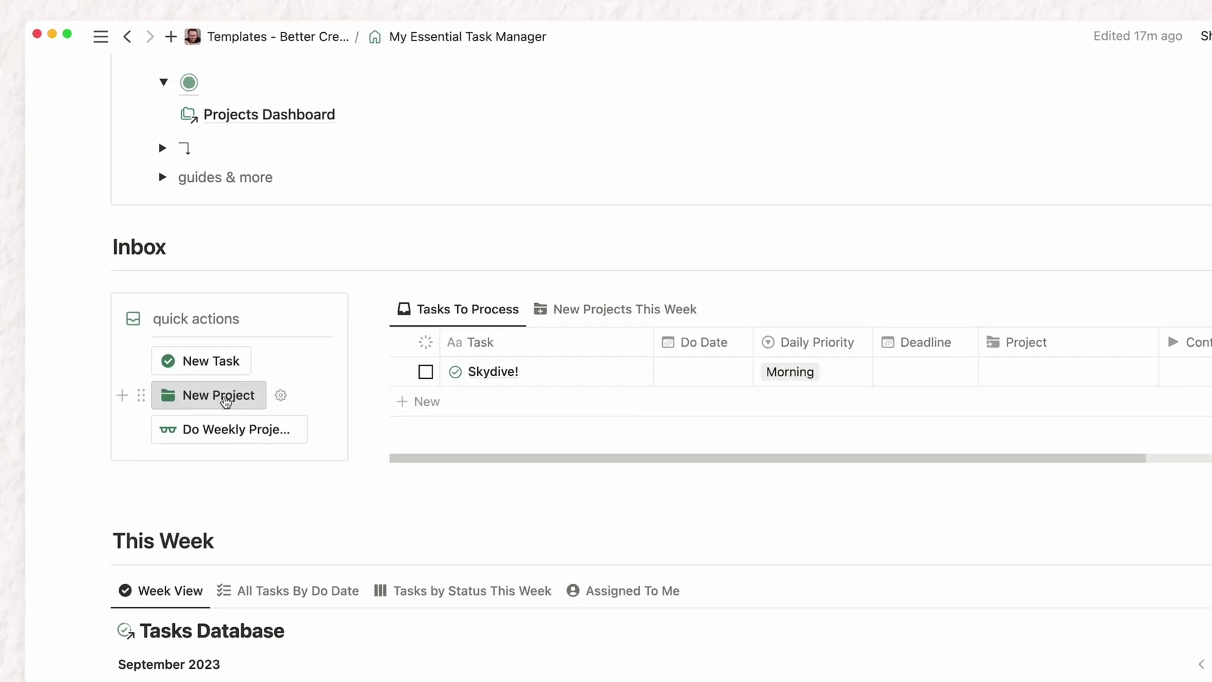
{"action": "left_click", "coordinate": [227, 404]}
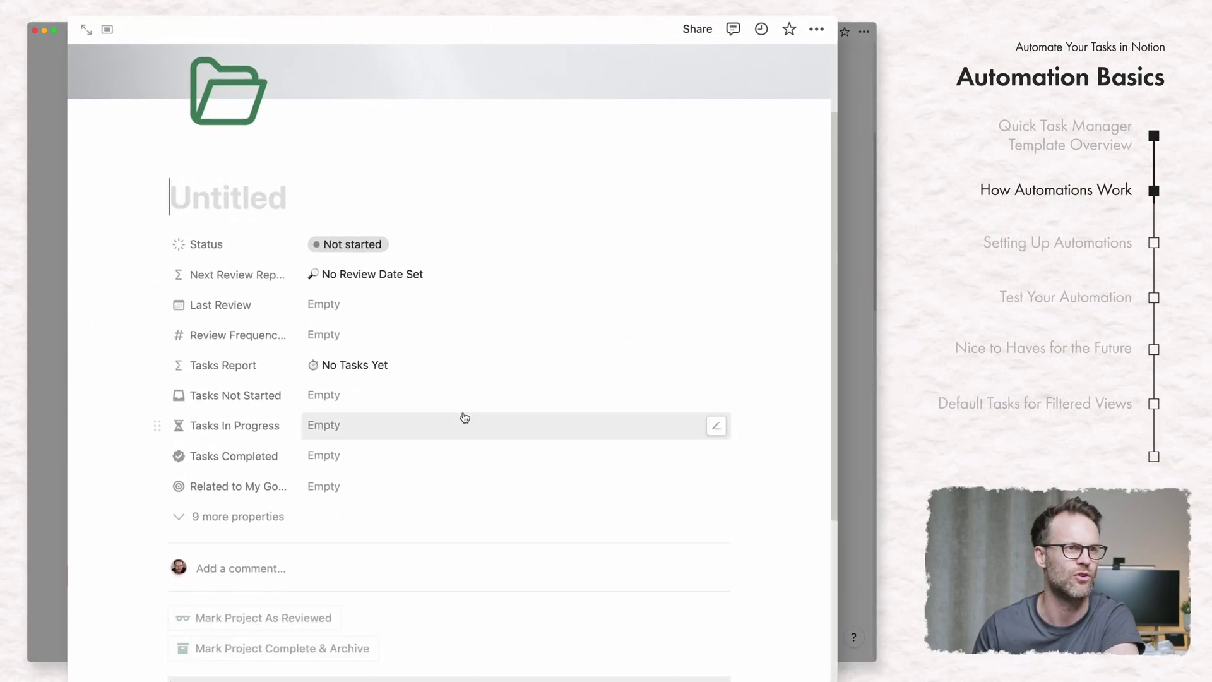
Step: Check the default tasks on the new project's status board and title the project Notion Tasks Video
{"action": "scroll", "coordinate": [465, 417], "scroll_direction": "down", "scroll_amount": 10}
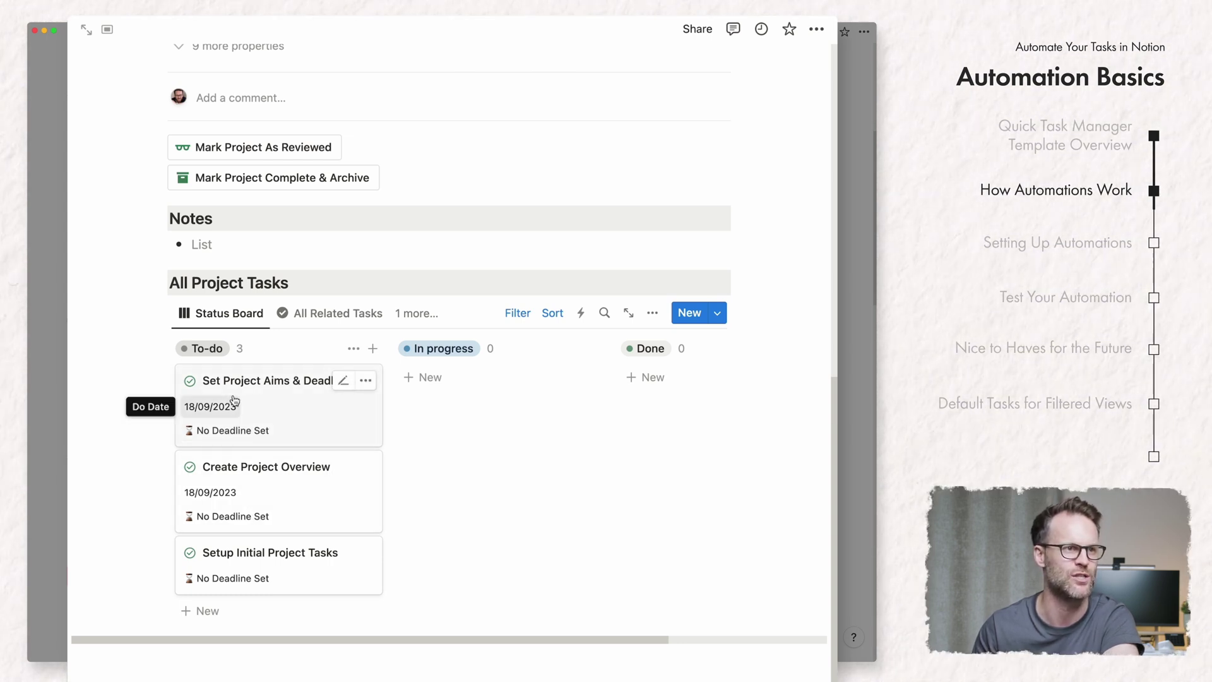
{"action": "scroll", "coordinate": [189, 406], "scroll_direction": "up", "scroll_amount": 7}
{"action": "scroll", "coordinate": [234, 401], "scroll_direction": "down", "scroll_amount": 7}
{"action": "scroll", "coordinate": [234, 401], "scroll_direction": "up", "scroll_amount": 7}
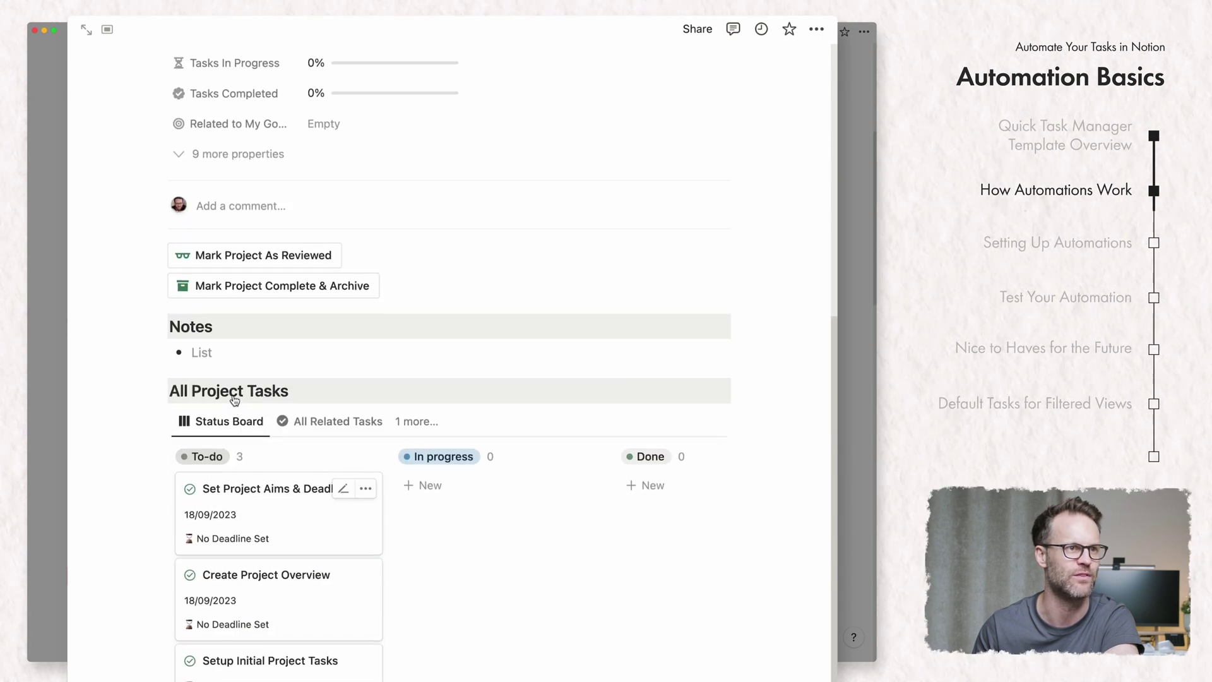
{"action": "type", "text": "N"}
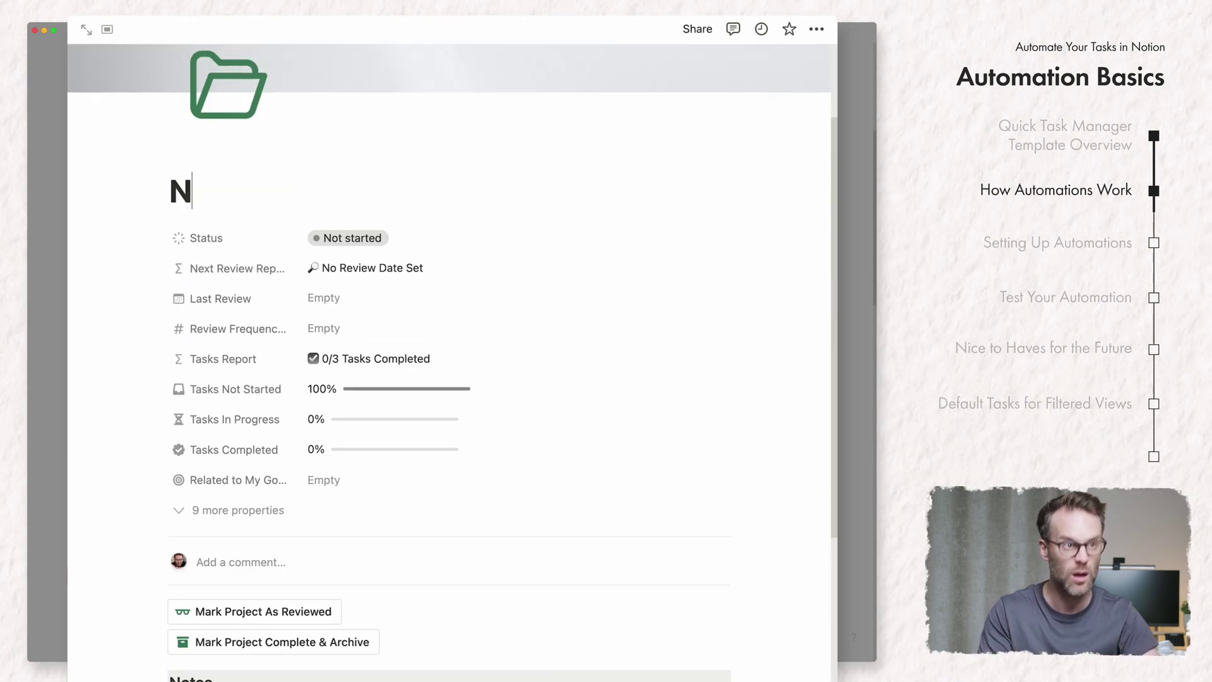
{"action": "type", "text": "otion Tasks"}
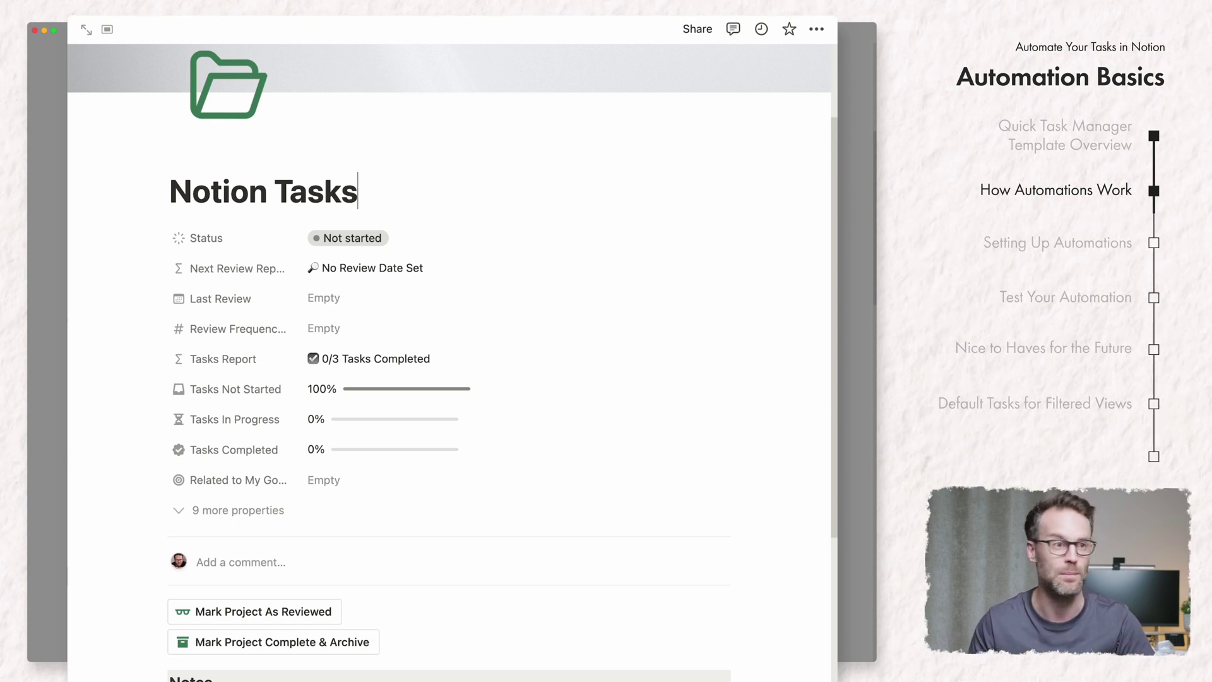
{"action": "type", "text": " Vide"}
Step: Retitle the project's Notes heading as "Aims & Overiew" and list Aims and Overview as bullets beneath it
{"action": "scroll", "coordinate": [319, 381], "scroll_direction": "down", "scroll_amount": 4}
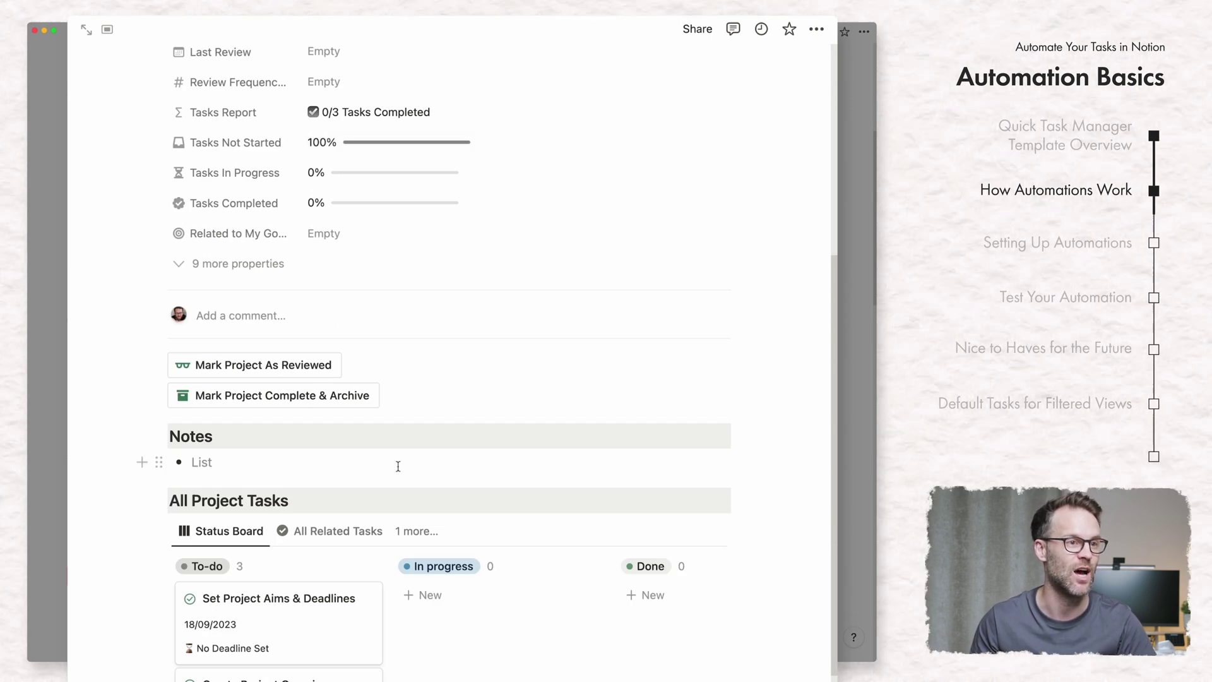
{"action": "scroll", "coordinate": [398, 465], "scroll_direction": "down", "scroll_amount": 1}
{"action": "scroll", "coordinate": [216, 412], "scroll_direction": "up", "scroll_amount": 1}
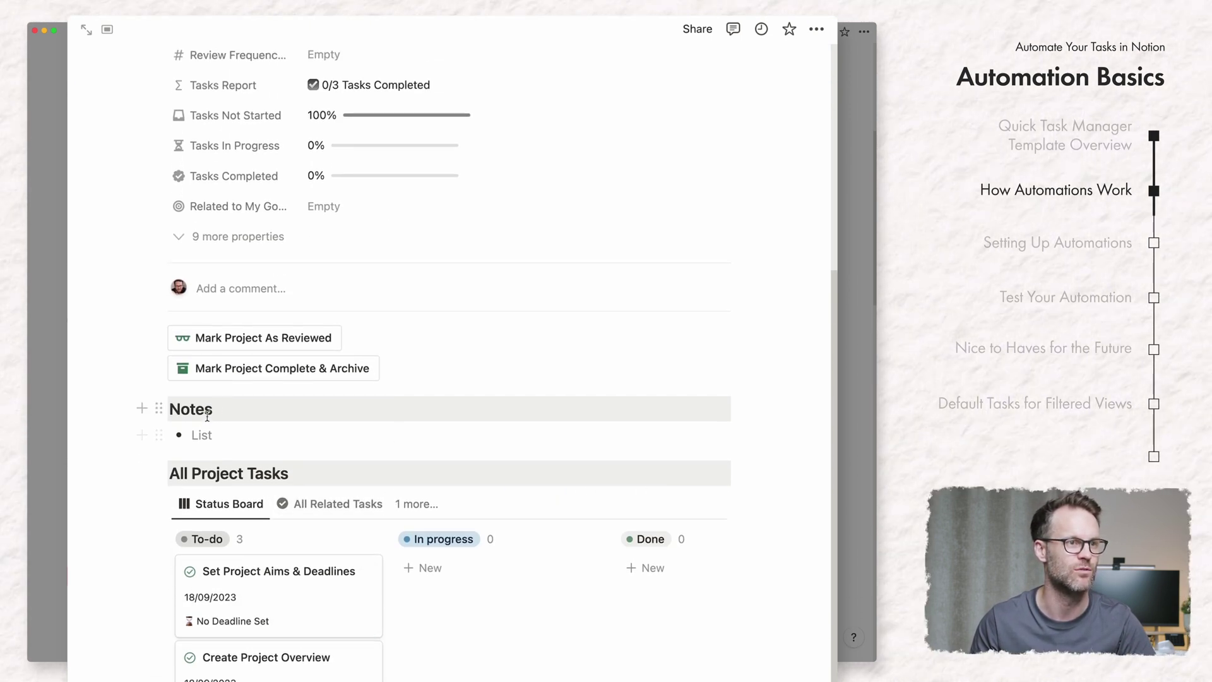
{"action": "double_click", "coordinate": [208, 416]}
{"action": "type", "text": "Aims"}
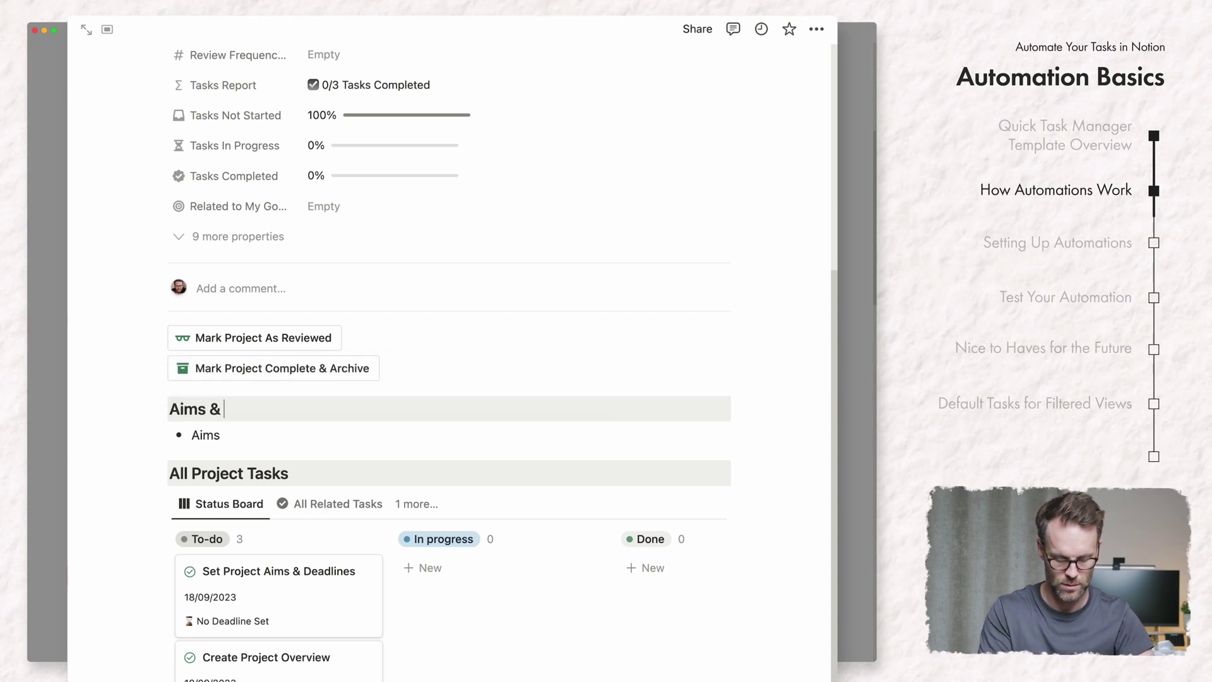
{"action": "type", "text": " & Overview"}
{"action": "key", "text": "Down"}
{"action": "key", "text": "Return"}
{"action": "type", "text": "Over"}
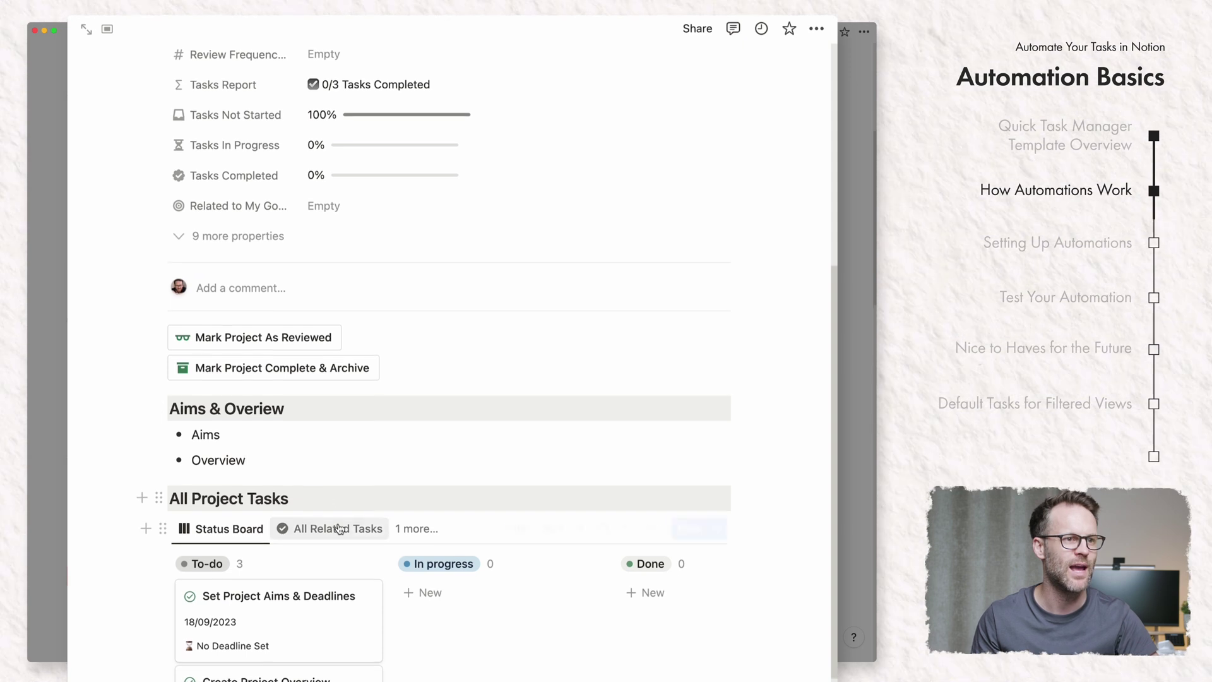
Step: Mark the project's Set Project Aims & Deadlines and Create Project Overview tasks as Done
{"action": "scroll", "coordinate": [287, 517], "scroll_direction": "down", "scroll_amount": 3}
{"action": "left_click_drag", "start_coordinate": [265, 460], "coordinate": [656, 462]}
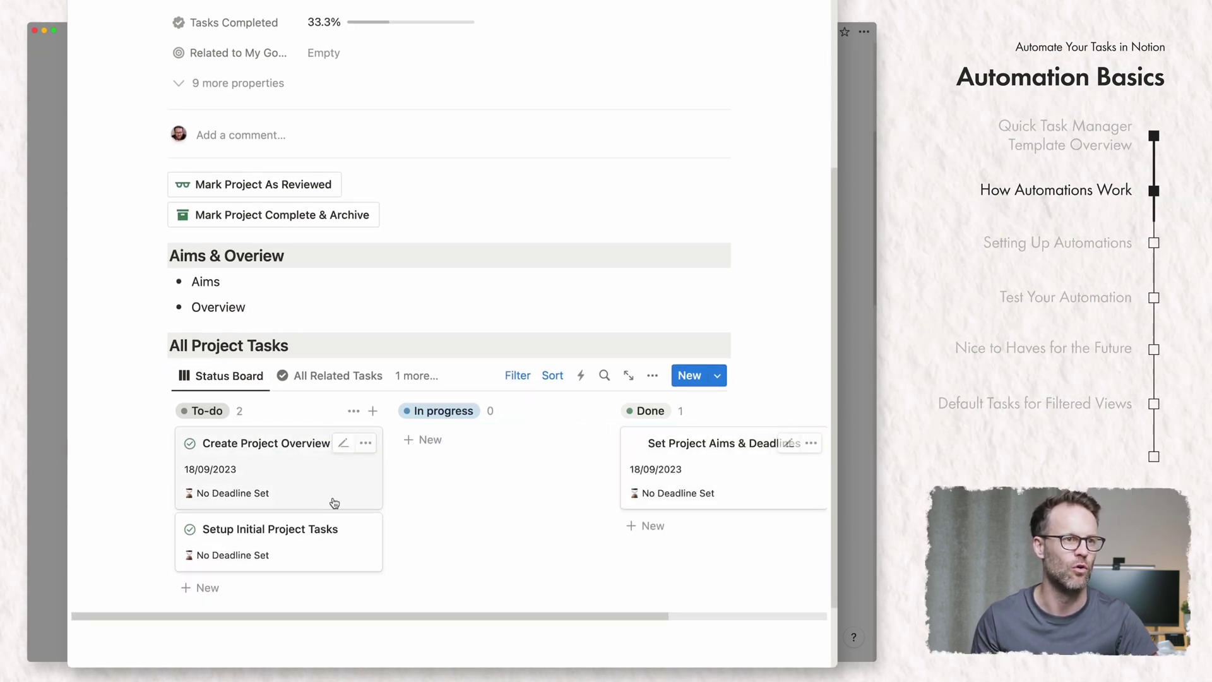
{"action": "left_click", "coordinate": [330, 467]}
{"action": "left_click", "coordinate": [329, 375]}
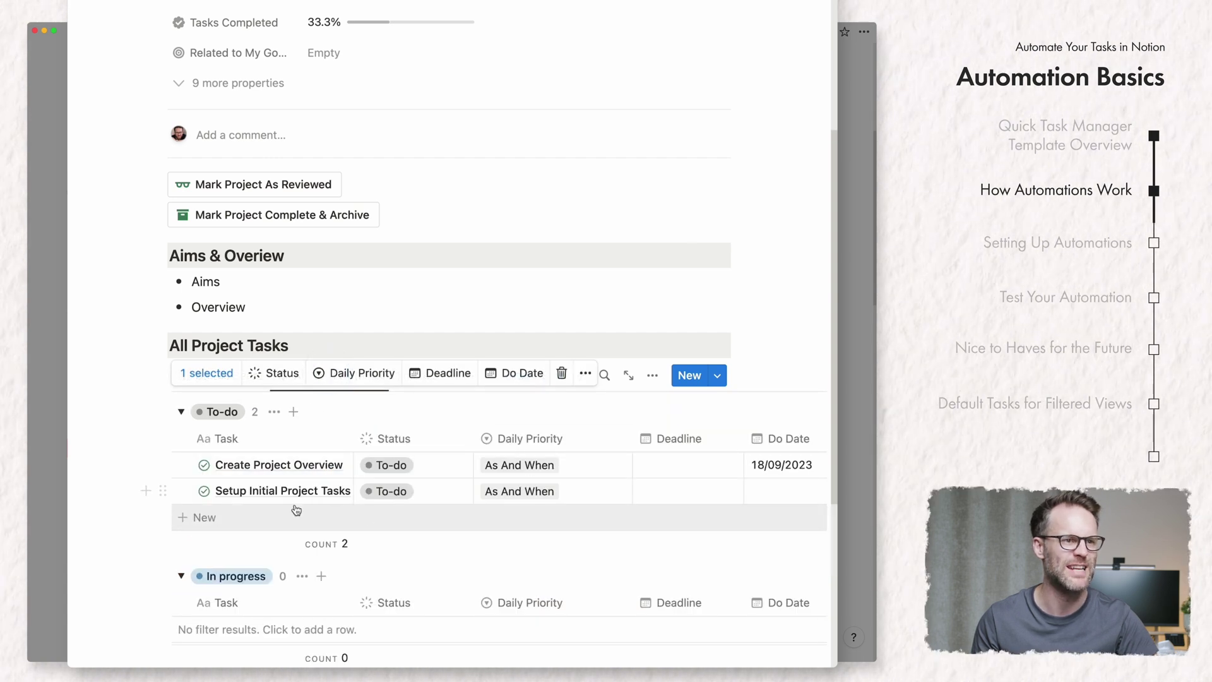
{"action": "scroll", "coordinate": [421, 436], "scroll_direction": "down", "scroll_amount": 2}
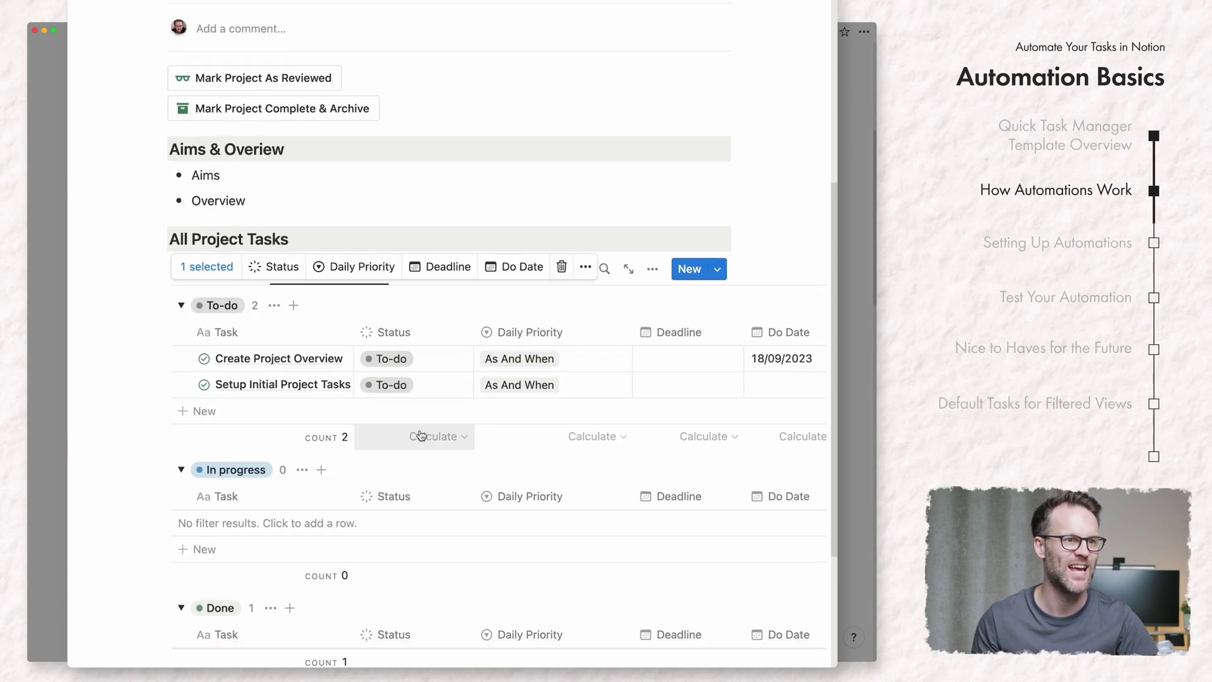
{"action": "left_click", "coordinate": [381, 361]}
{"action": "left_click", "coordinate": [393, 529]}
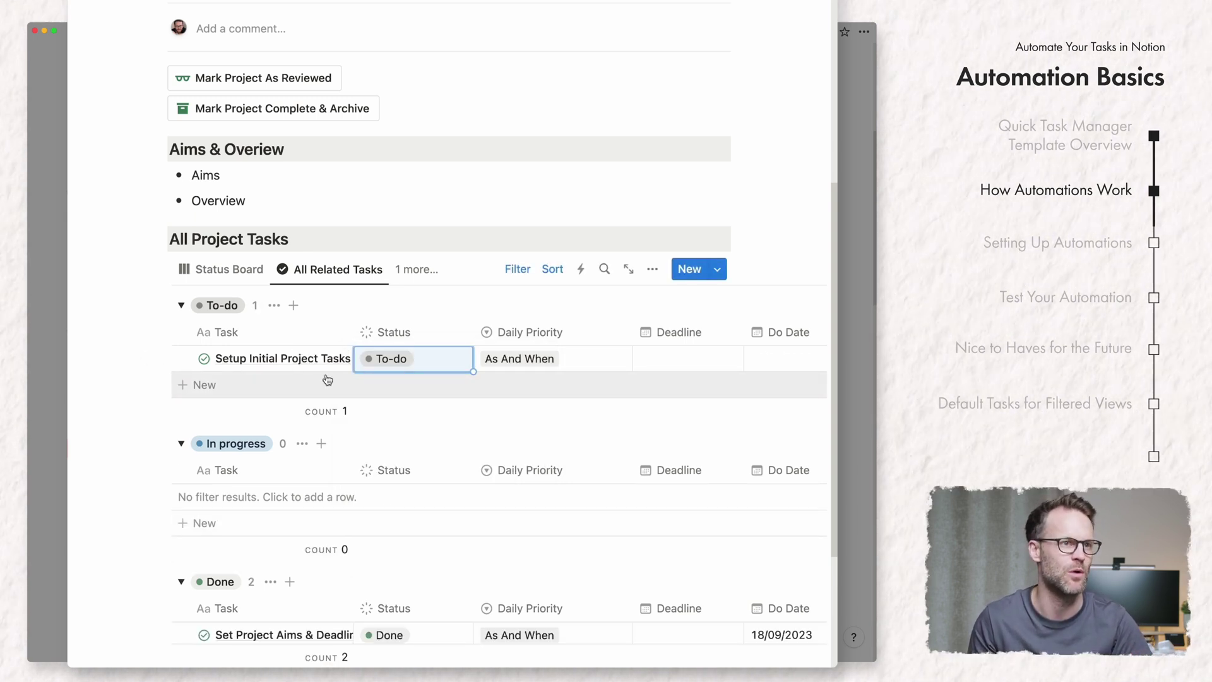
Step: Review the Notion Tasks Video project's progress, close it, and check the automations listed for Projects & To Do Lists
{"action": "scroll", "coordinate": [327, 379], "scroll_direction": "up", "scroll_amount": 10}
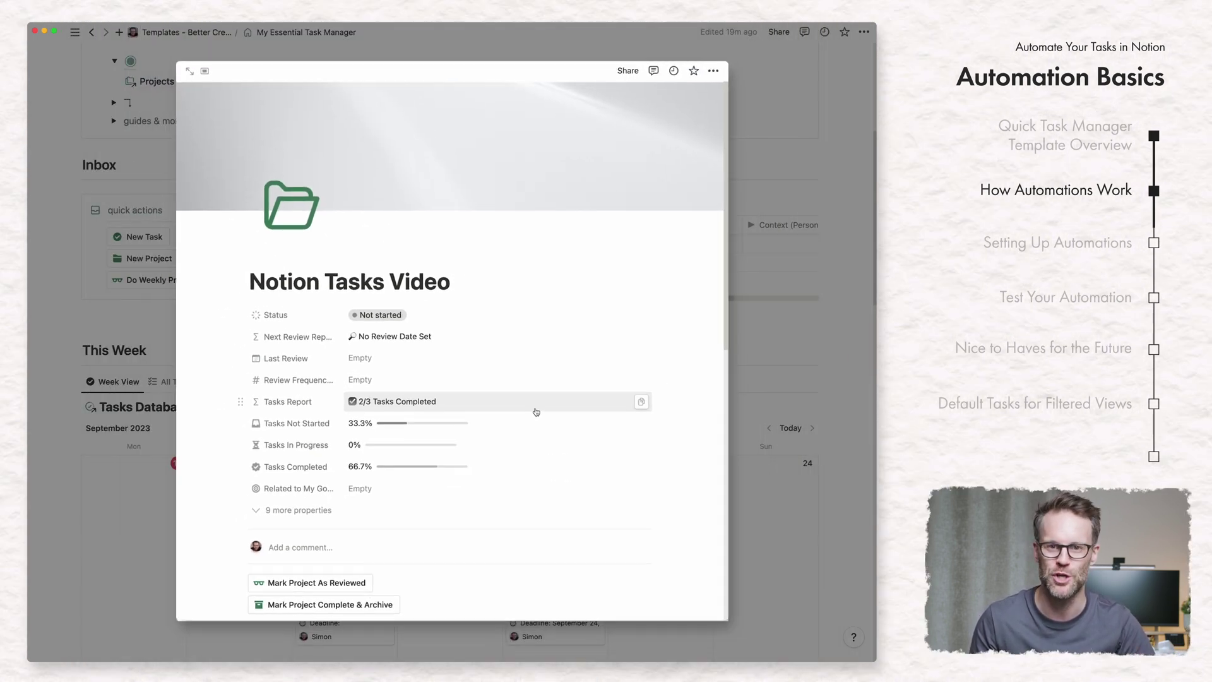
{"action": "left_click", "coordinate": [800, 399]}
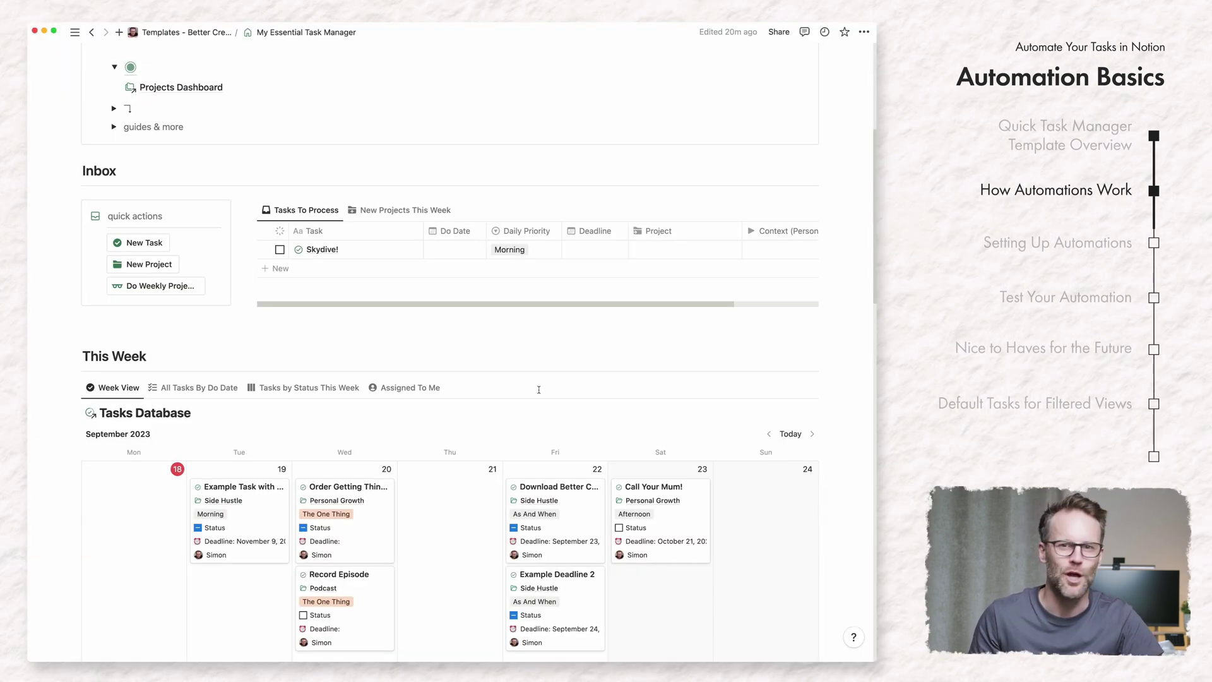
{"action": "scroll", "coordinate": [789, 316], "scroll_direction": "down", "scroll_amount": 10}
{"action": "left_click", "coordinate": [718, 120]}
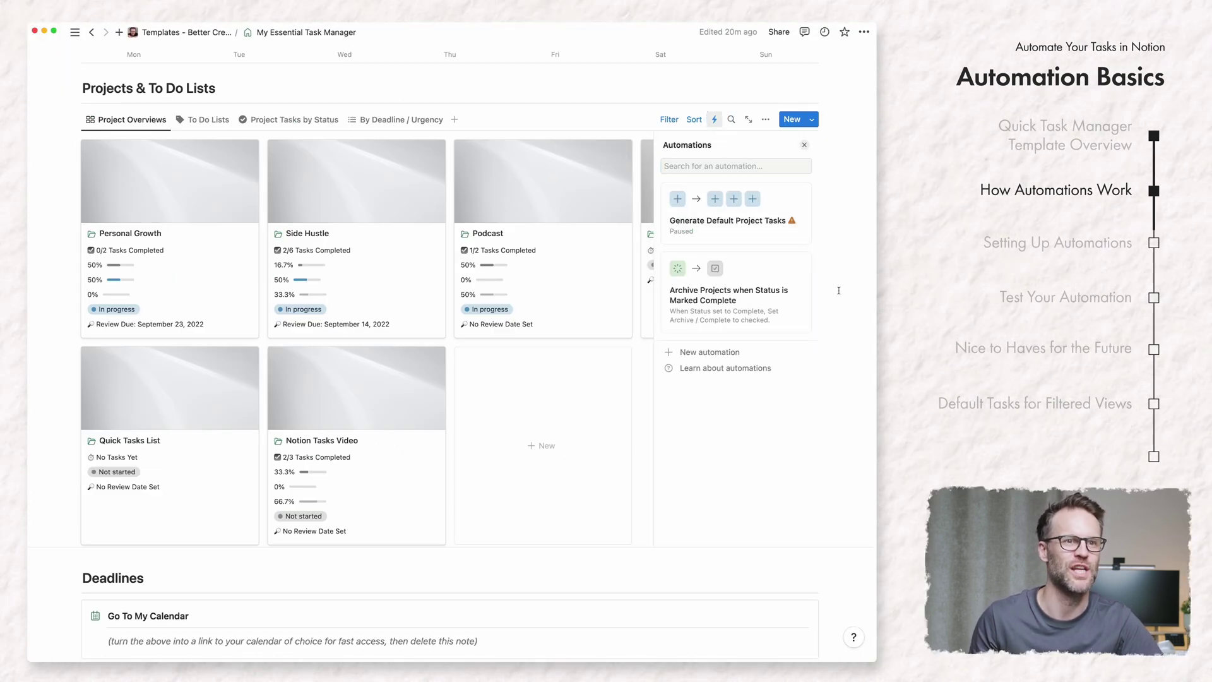
{"action": "scroll", "coordinate": [568, 353], "scroll_direction": "up", "scroll_amount": 1}
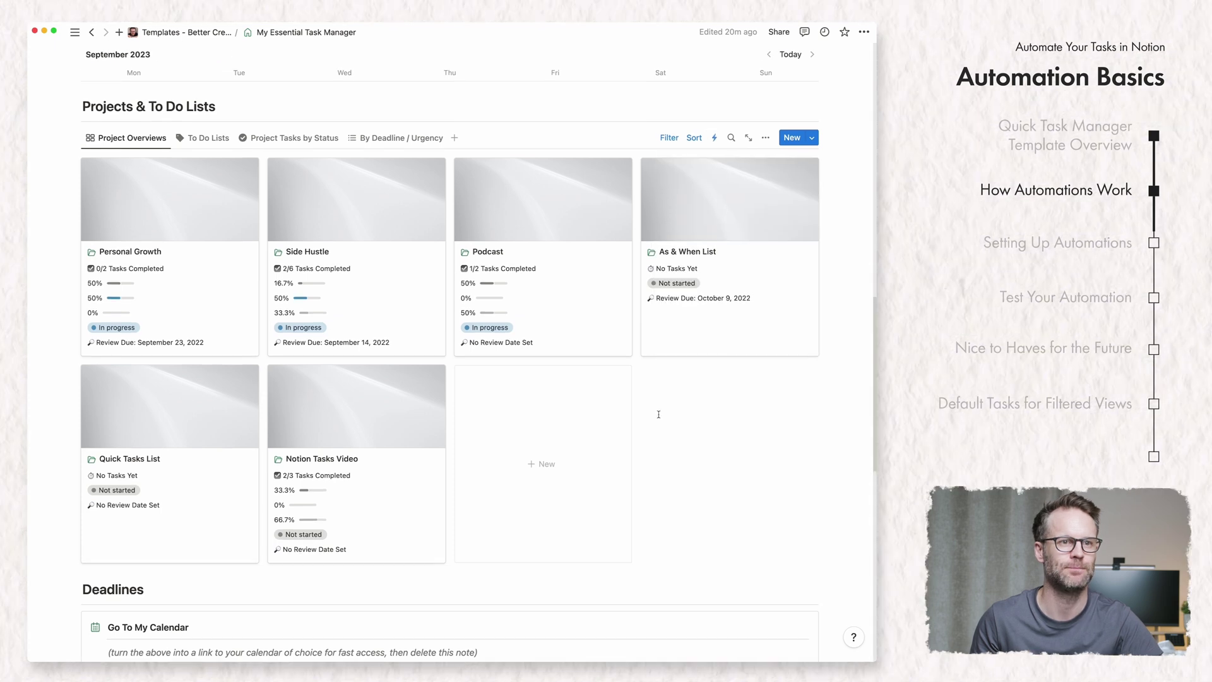
Step: Open the Tasks Database as a full page and examine the Project relation of the Record Episode task
{"action": "scroll", "coordinate": [278, 341], "scroll_direction": "up", "scroll_amount": 6}
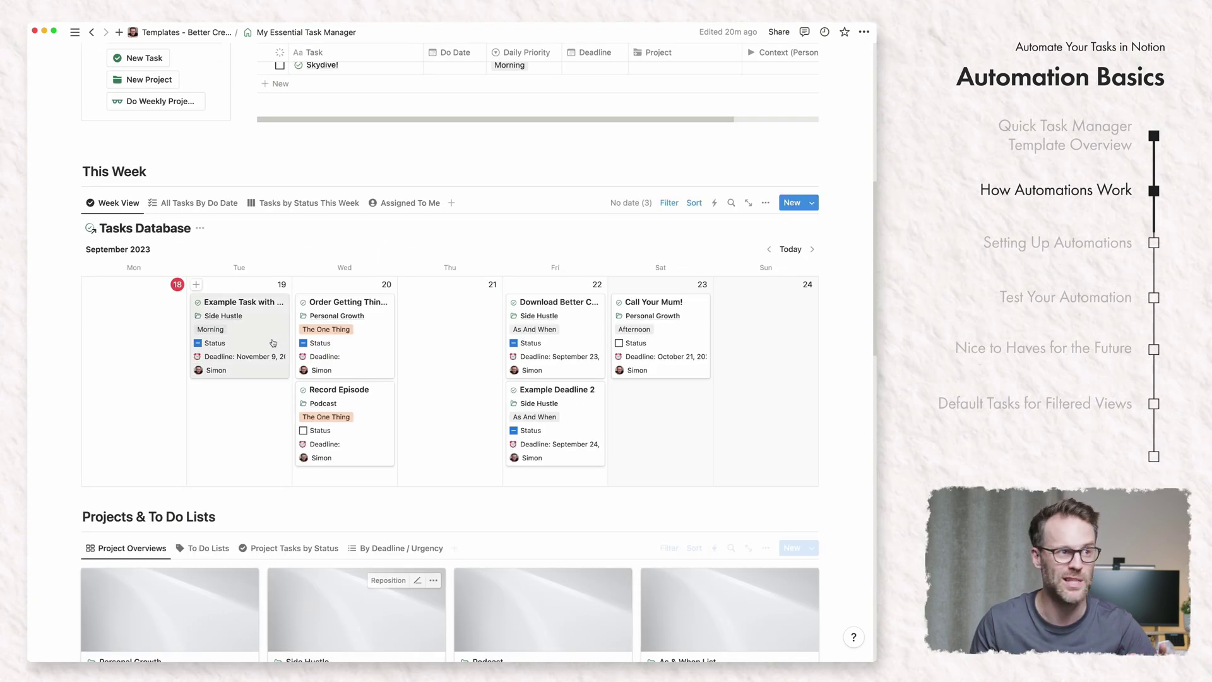
{"action": "left_click", "coordinate": [148, 229]}
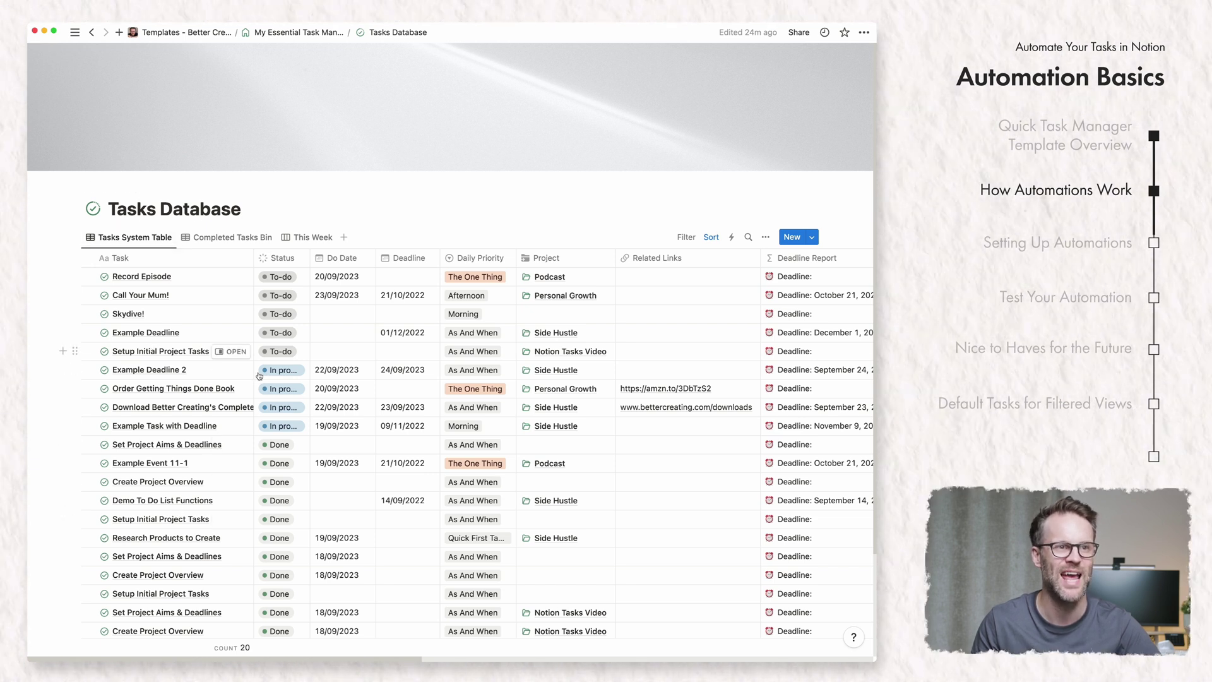
{"action": "left_click", "coordinate": [572, 255]}
{"action": "key", "text": "Escape"}
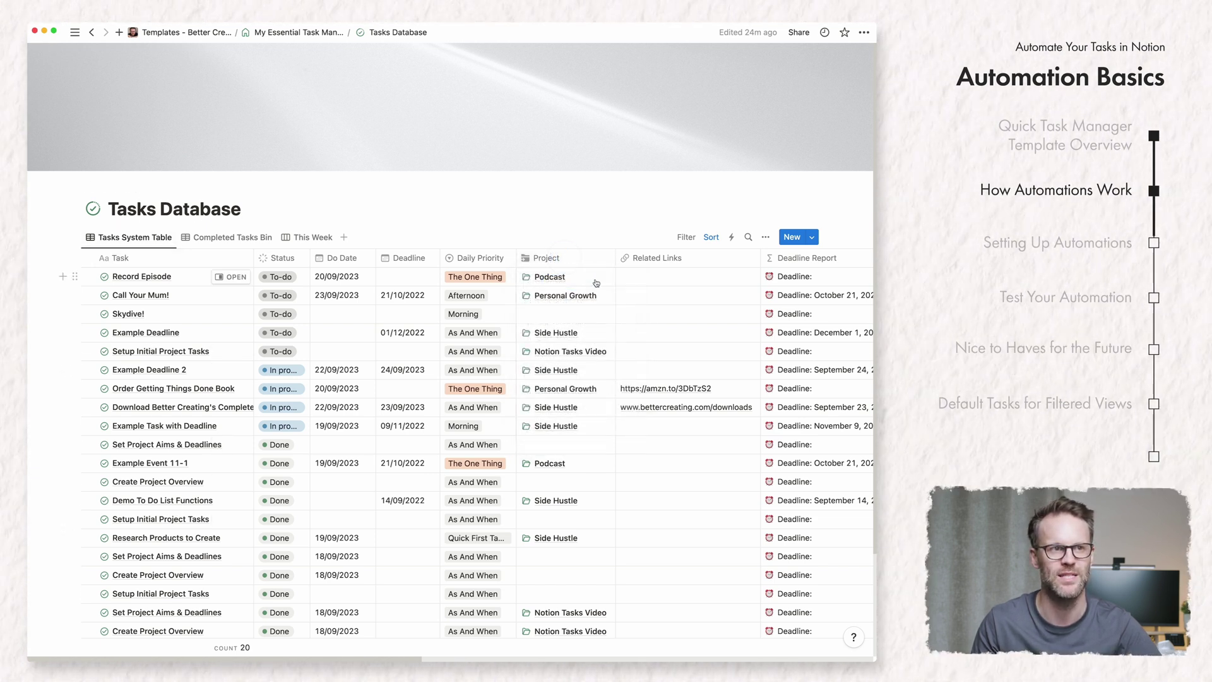
{"action": "left_click", "coordinate": [590, 278]}
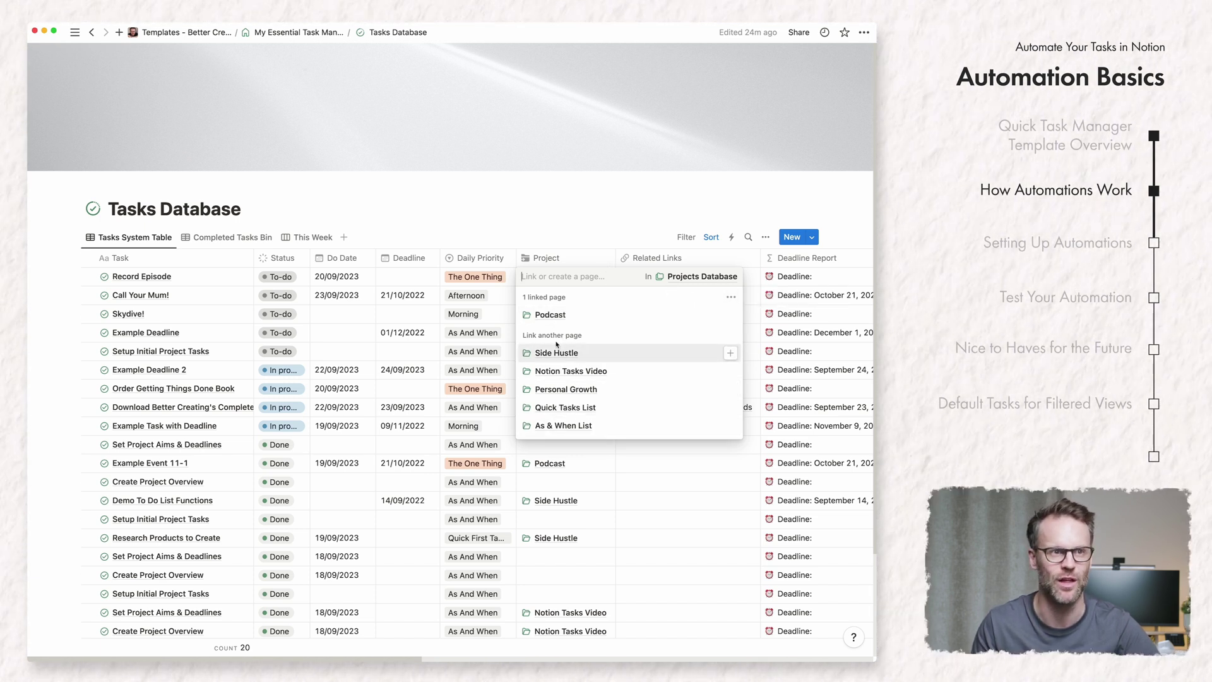
{"action": "left_click", "coordinate": [543, 216]}
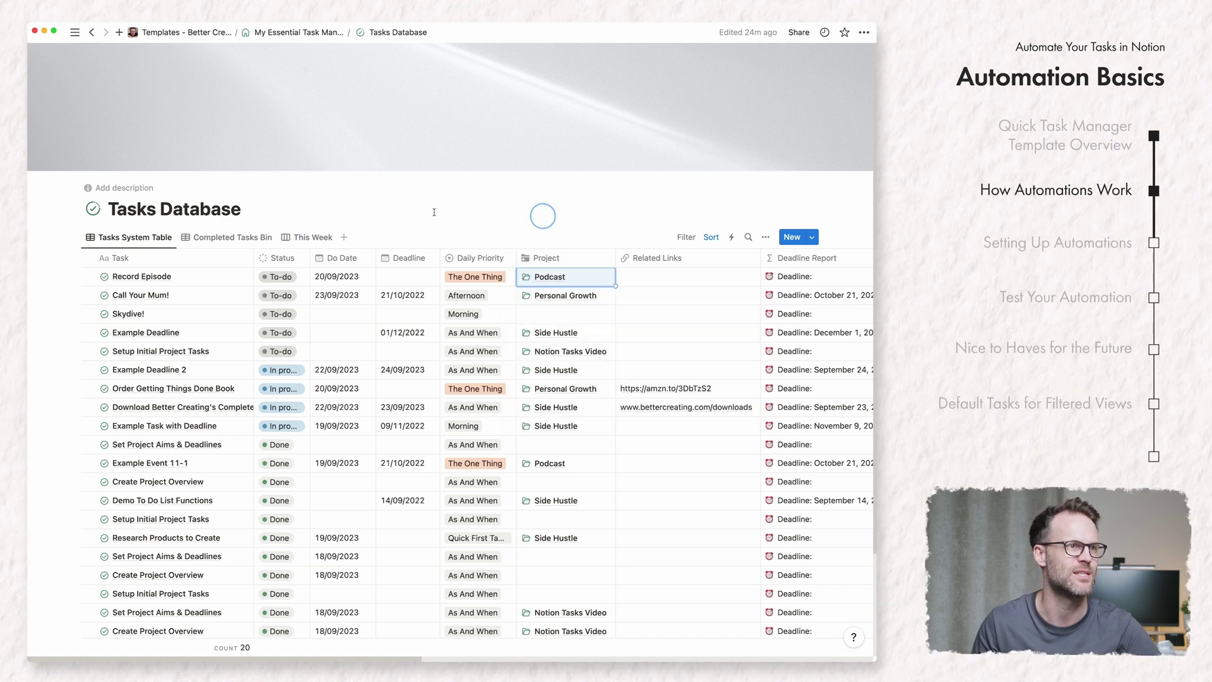
Step: Return to My Essential Task Manager and start a Projects & To Do Lists automation named "Create Default Tasks for All New Projects"
{"action": "left_click", "coordinate": [91, 33]}
{"action": "scroll", "coordinate": [441, 316], "scroll_direction": "down", "scroll_amount": 10}
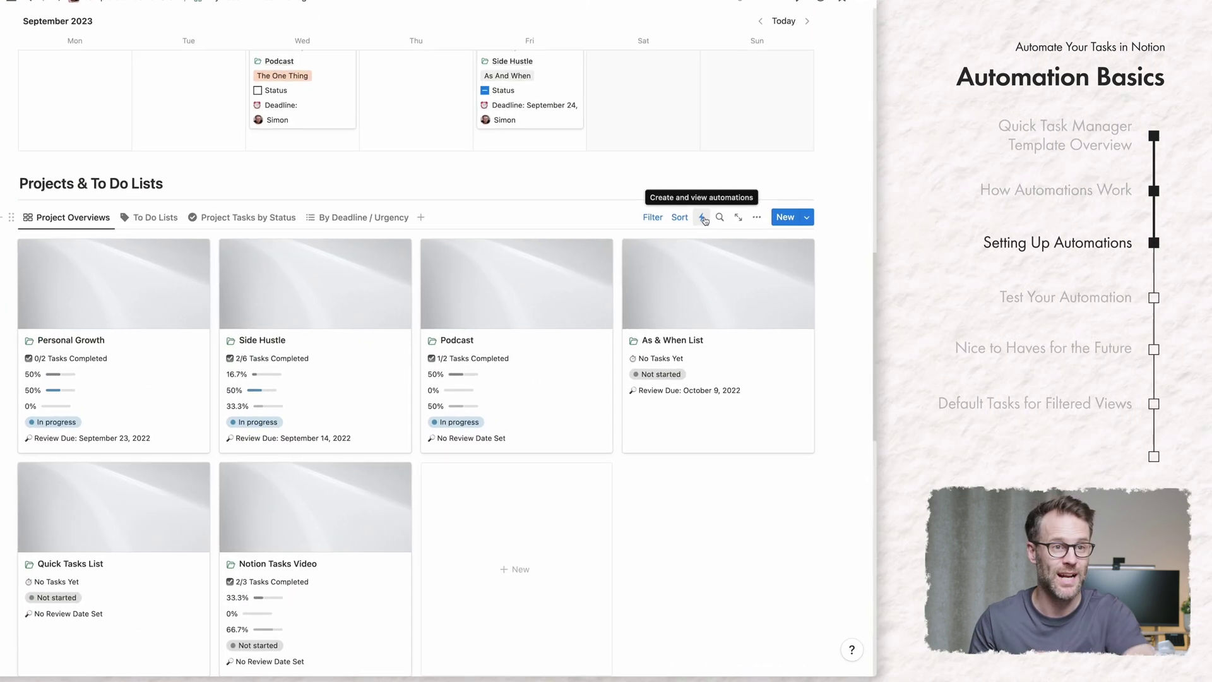
{"action": "left_click", "coordinate": [716, 238]}
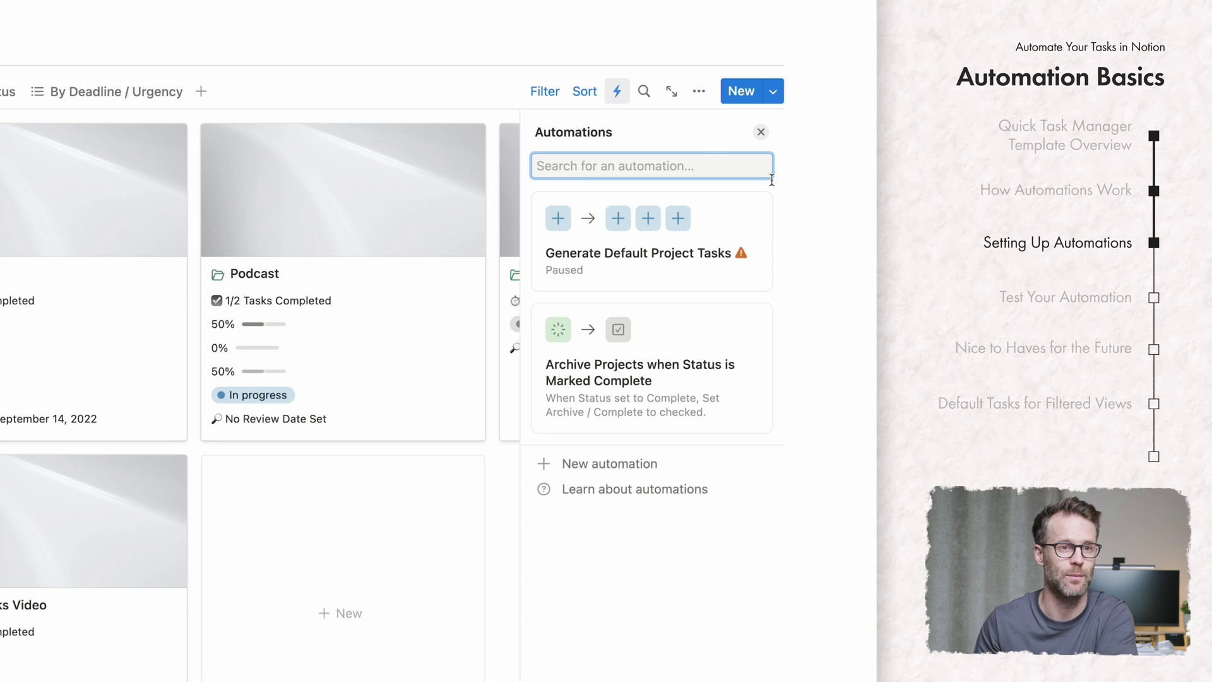
{"action": "left_click", "coordinate": [641, 466]}
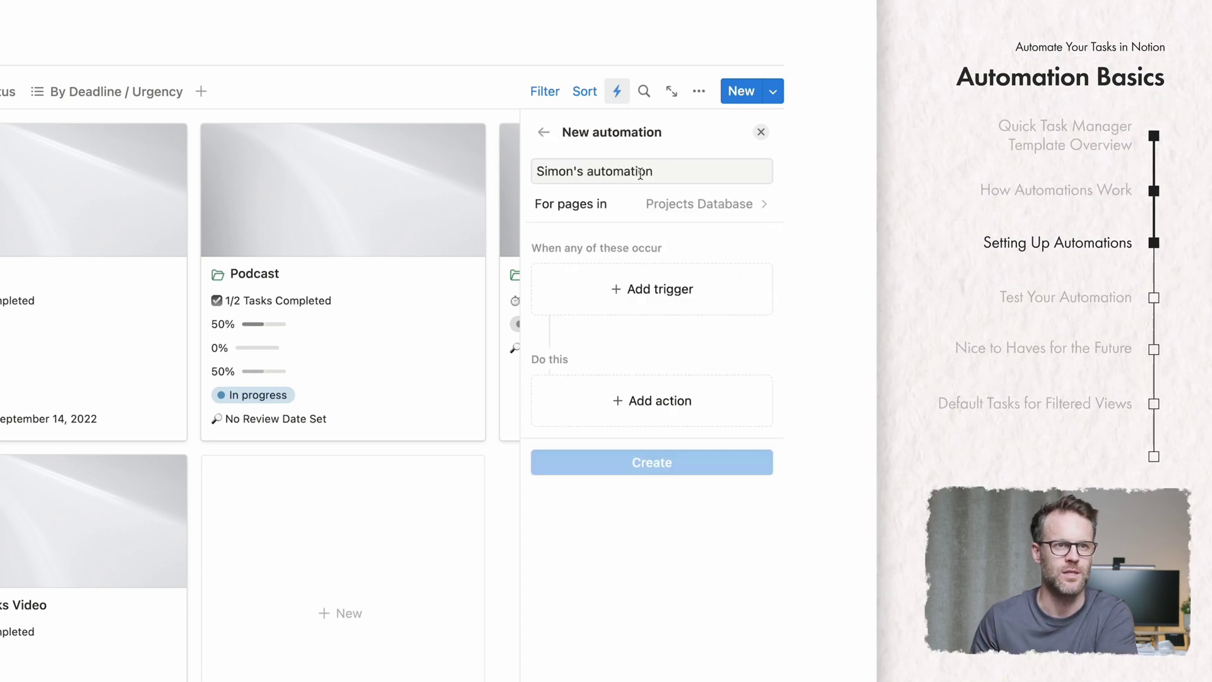
{"action": "double_click", "coordinate": [640, 171]}
{"action": "triple_click", "coordinate": [640, 172]}
{"action": "type", "text": "Crea"}
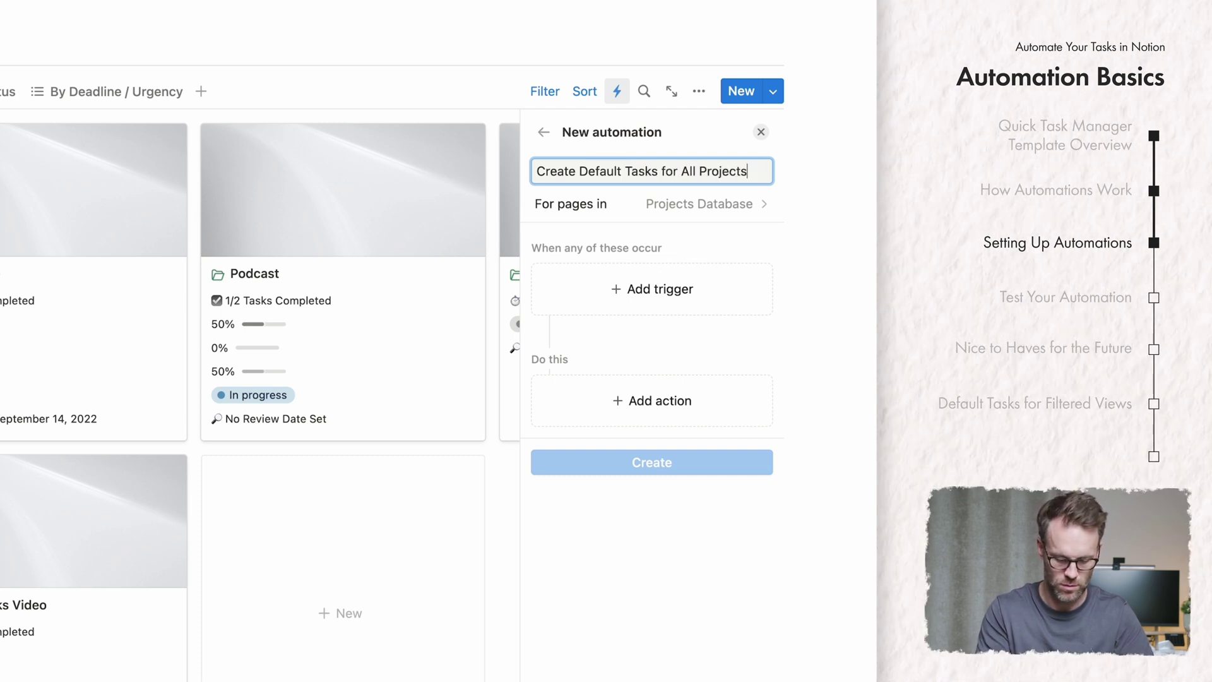
{"action": "type", "text": "te Default Tasks for All Projects"}
{"action": "left_click", "coordinate": [700, 176]}
{"action": "type", "text": "New"}
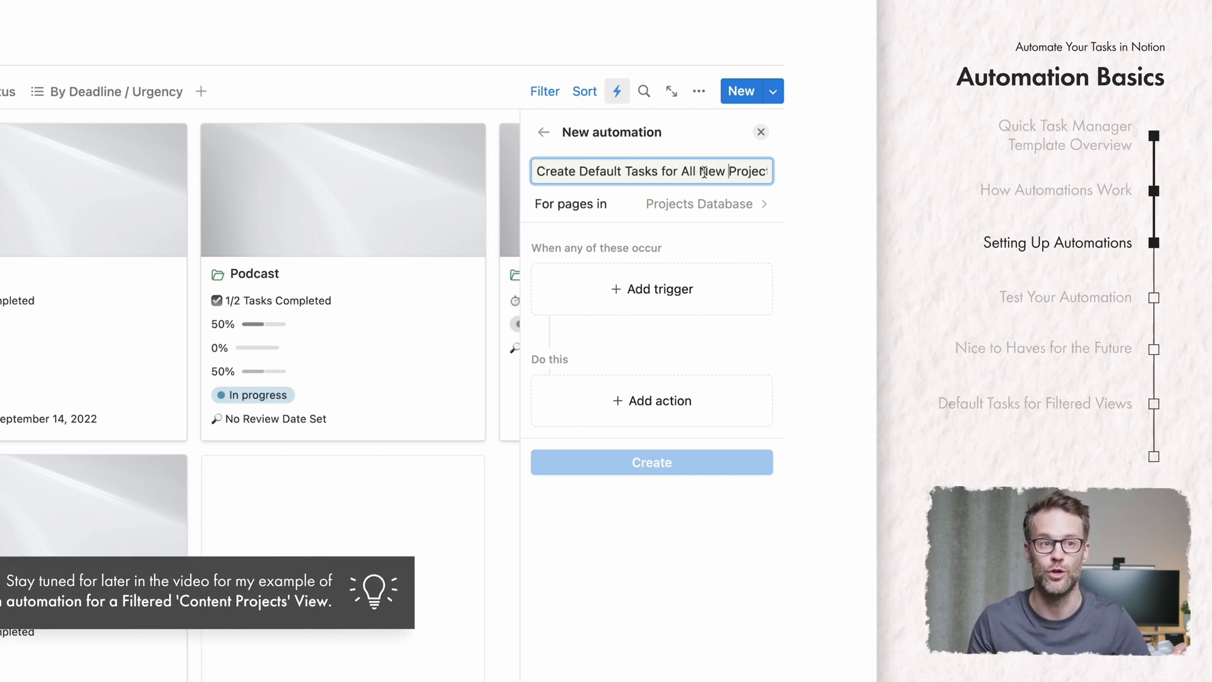
Step: Apply the new automation to any page in the Projects Database and give it a Page added trigger
{"action": "left_click", "coordinate": [726, 213]}
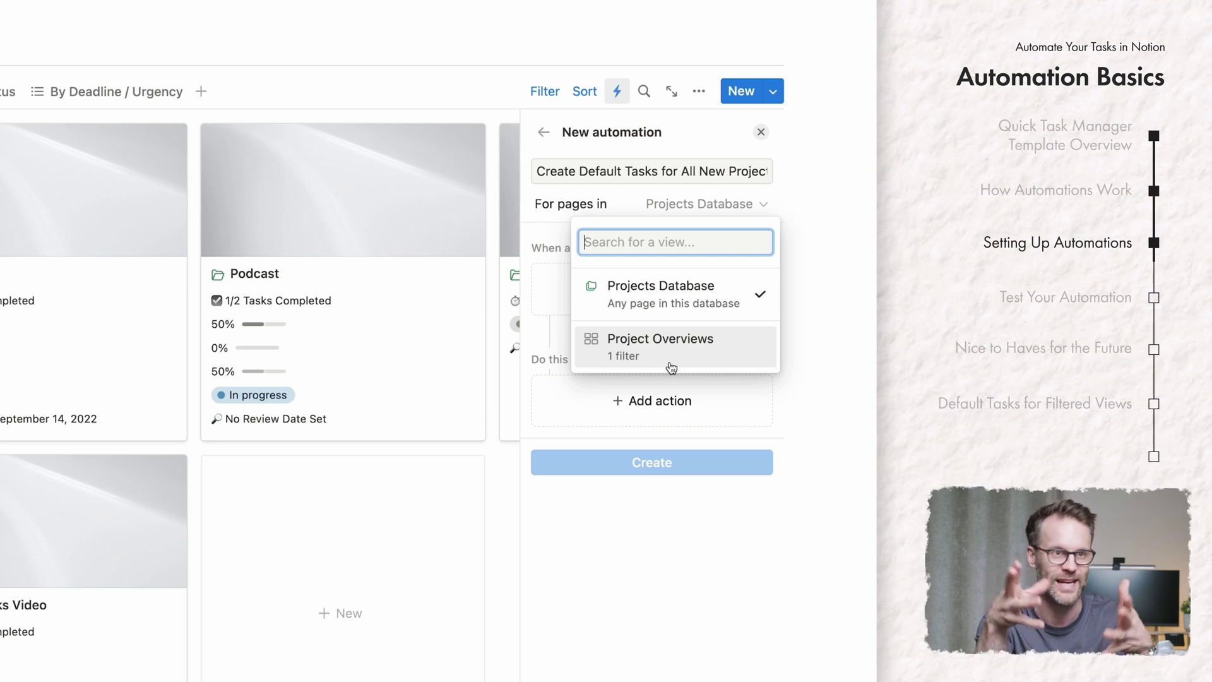
{"action": "left_click", "coordinate": [671, 315]}
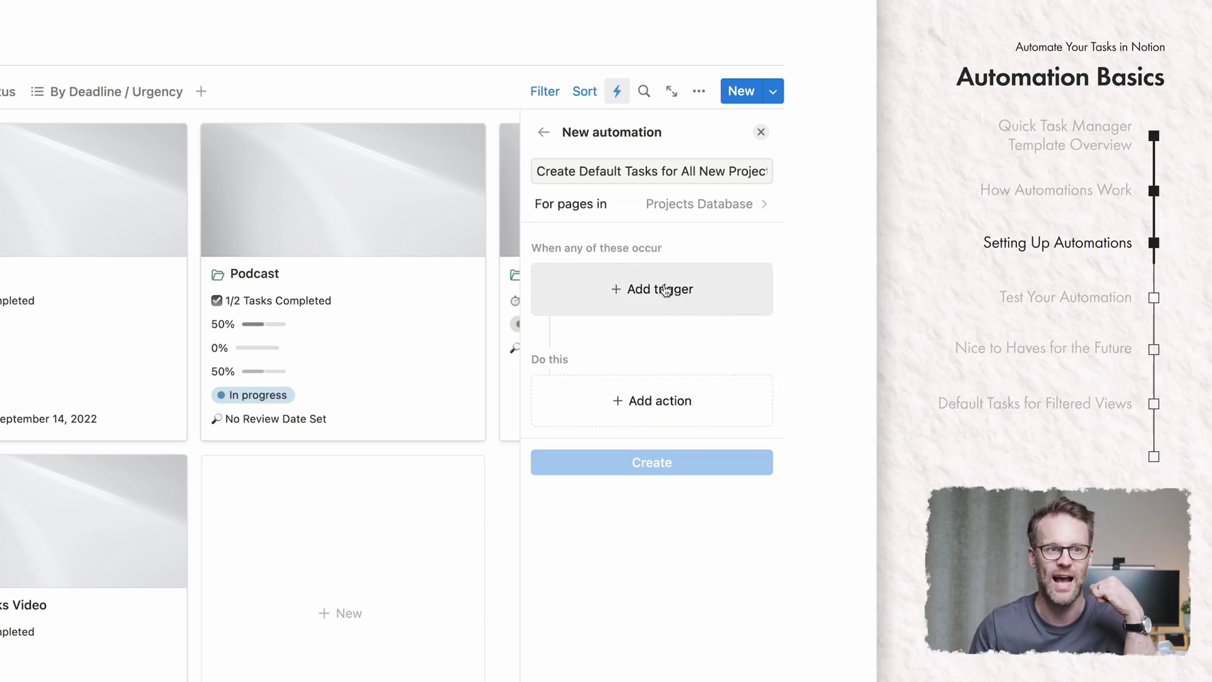
{"action": "left_click", "coordinate": [666, 291]}
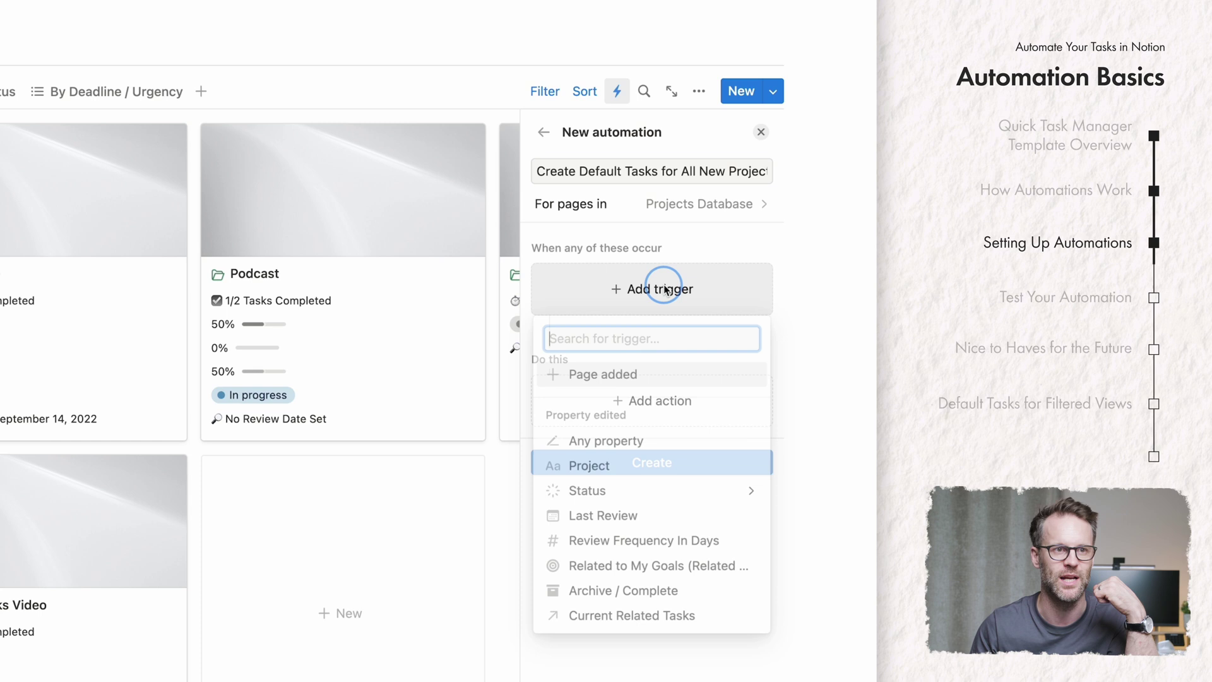
{"action": "left_click", "coordinate": [629, 382]}
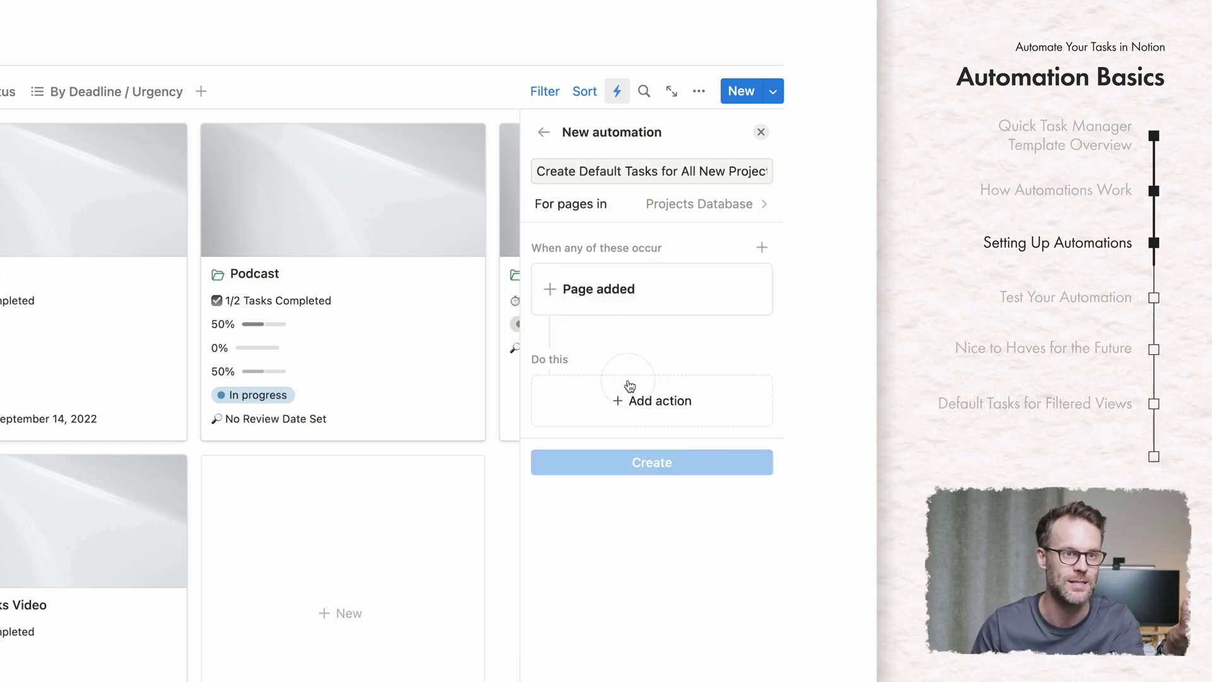
Step: Add an action that adds a page to My Essential Task Manager's Tasks Database using the New Task template
{"action": "left_click", "coordinate": [657, 400]}
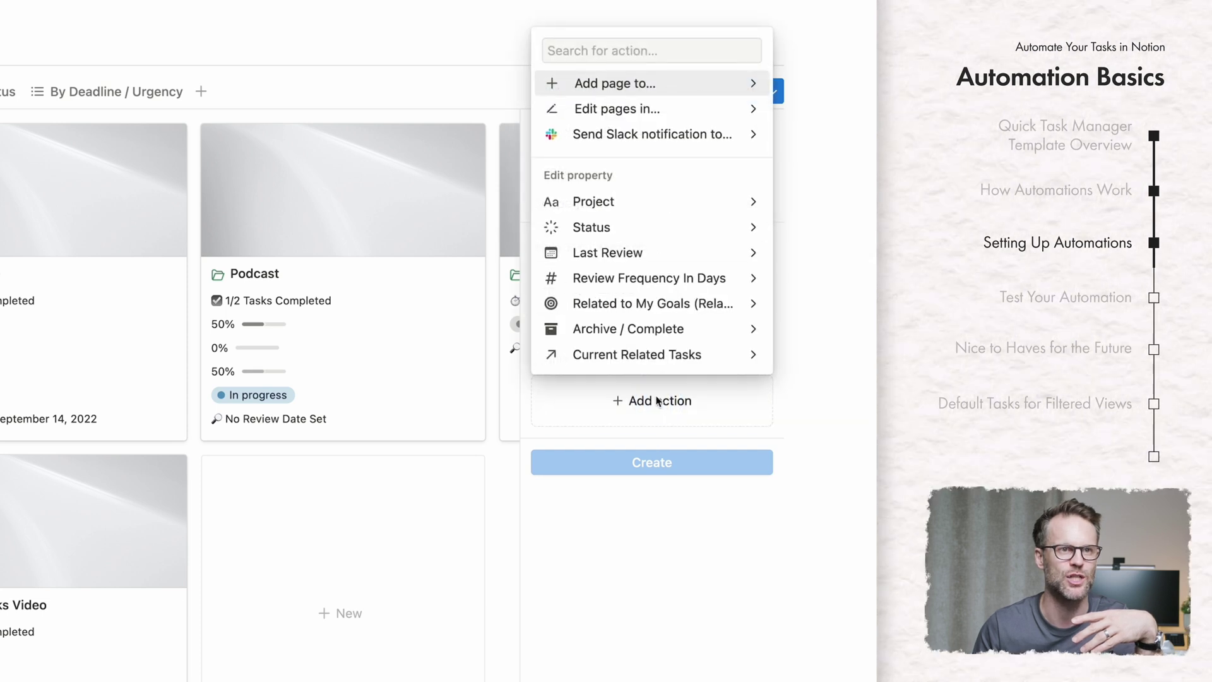
{"action": "left_click", "coordinate": [617, 84]}
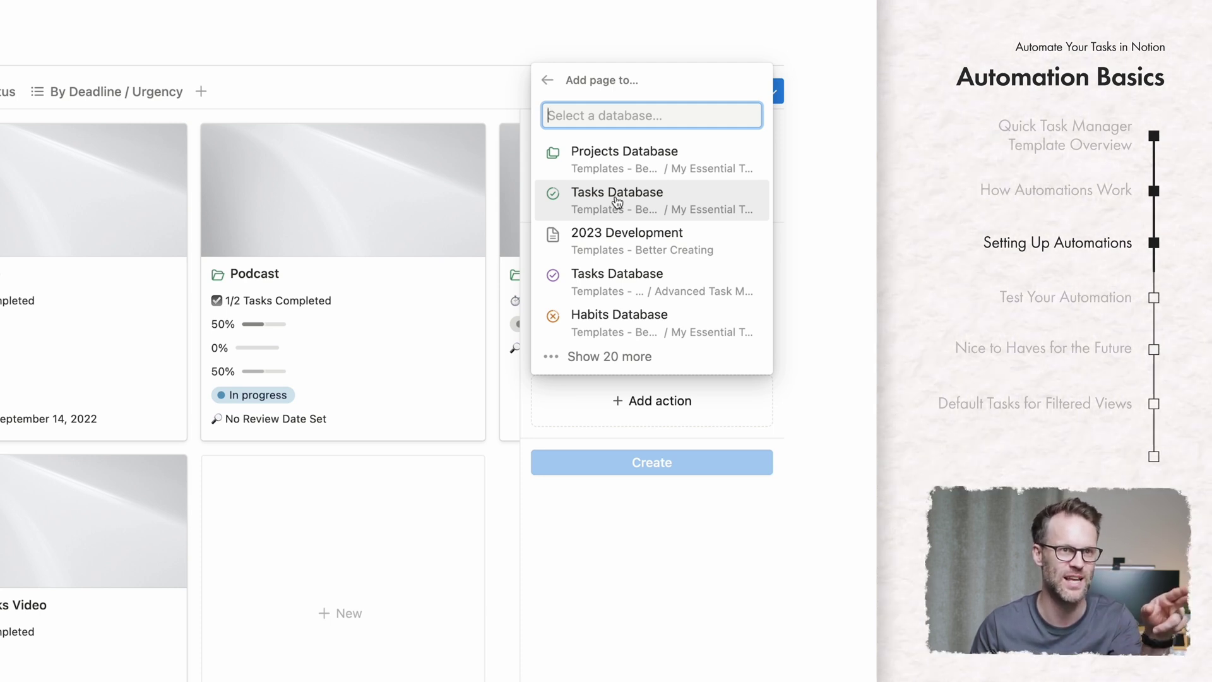
{"action": "left_click", "coordinate": [617, 200]}
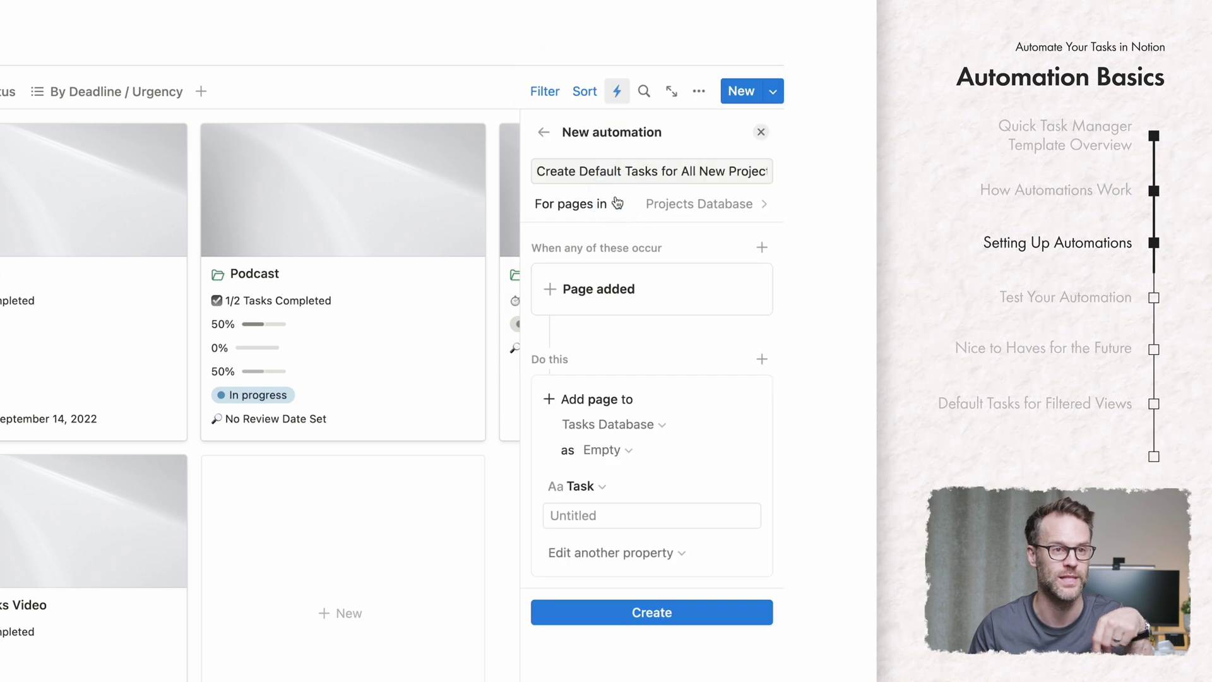
{"action": "left_click", "coordinate": [625, 451]}
{"action": "left_click", "coordinate": [456, 508]}
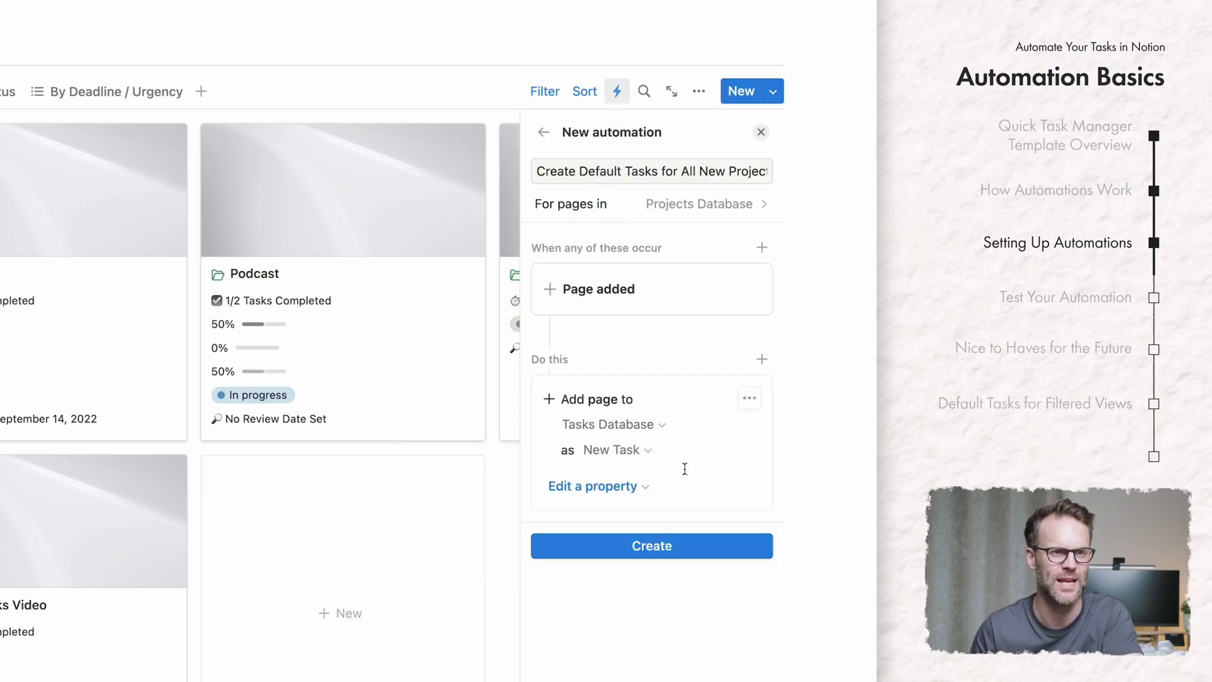
Step: Set the Task property of the added page to "Set Aims & Project Timeline"
{"action": "left_click", "coordinate": [619, 489]}
{"action": "left_click", "coordinate": [460, 250]}
{"action": "type", "text": "Set Aims & Project Timeline"}
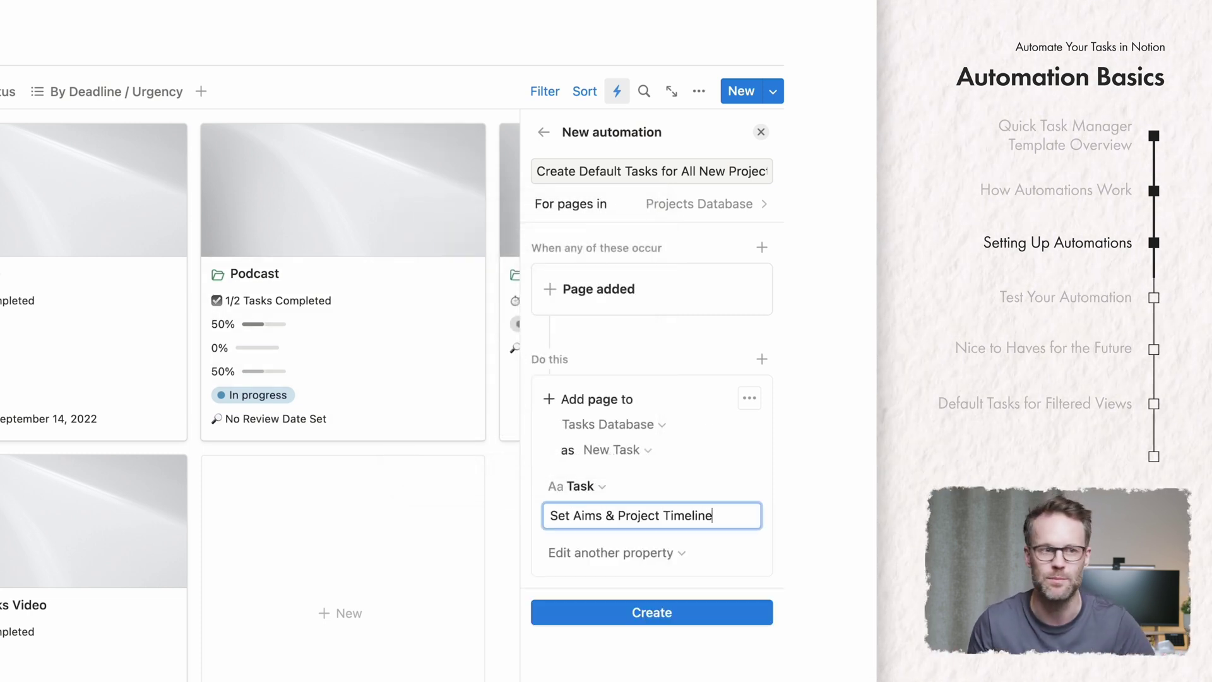
Step: Include the Do Date property in the add-page action and set it to Today
{"action": "left_click", "coordinate": [623, 558]}
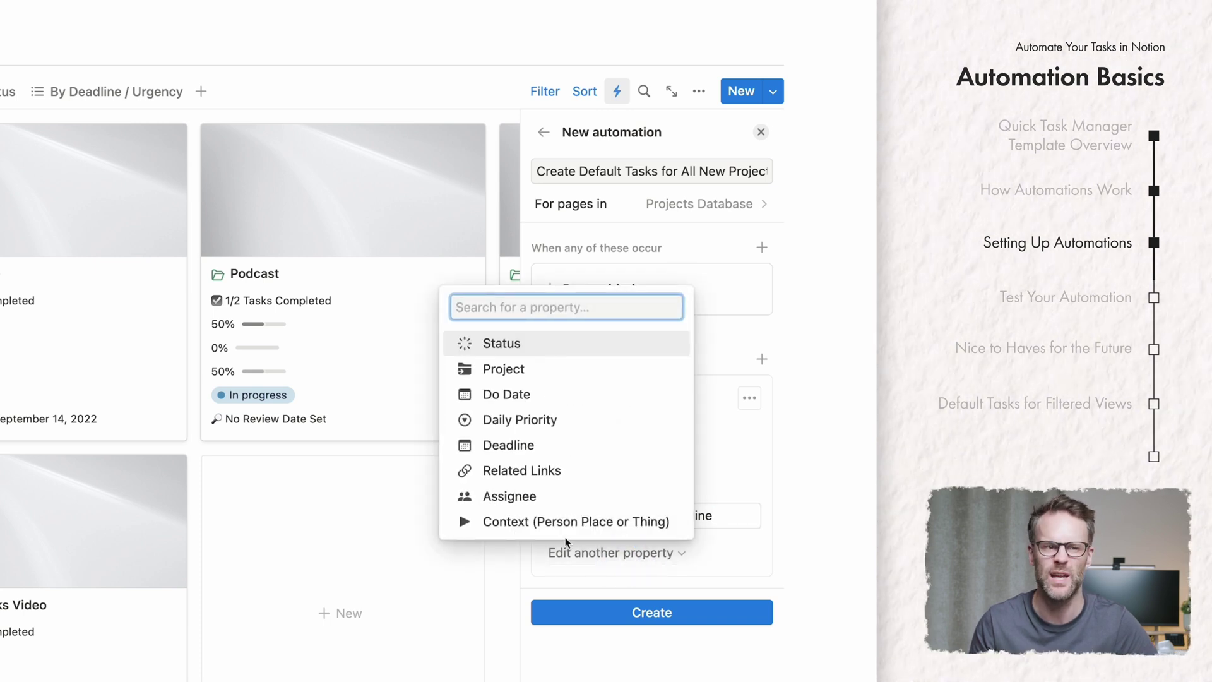
{"action": "left_click", "coordinate": [512, 496]}
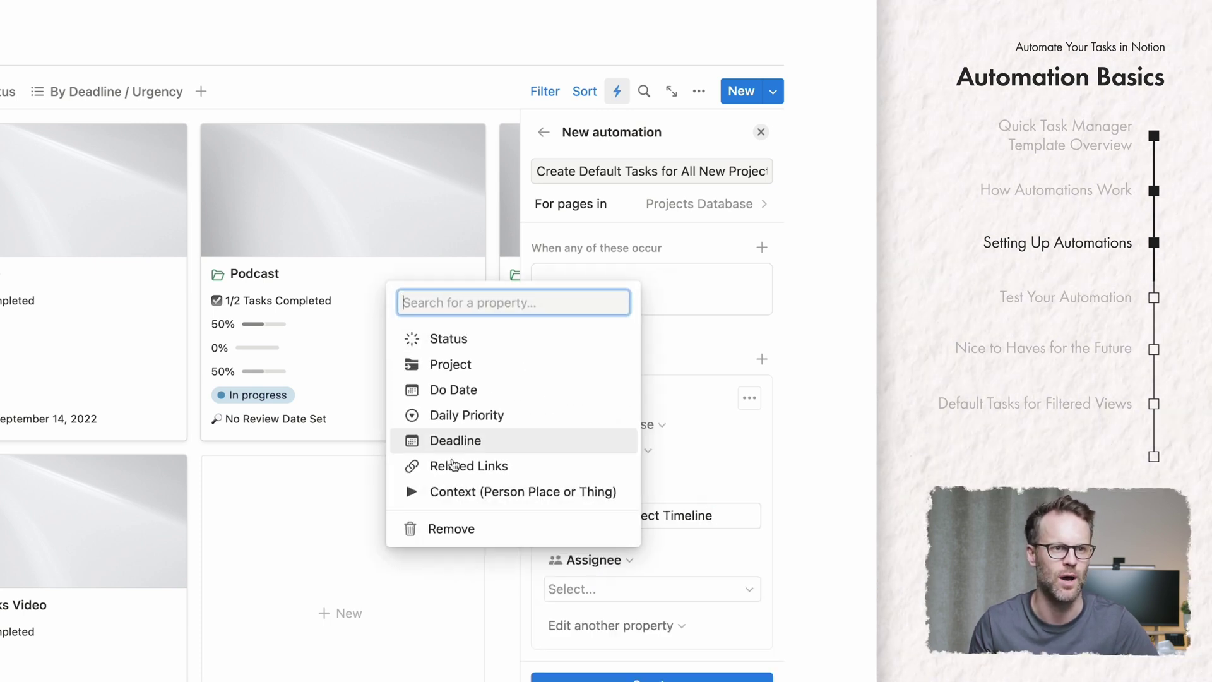
{"action": "left_click", "coordinate": [448, 397]}
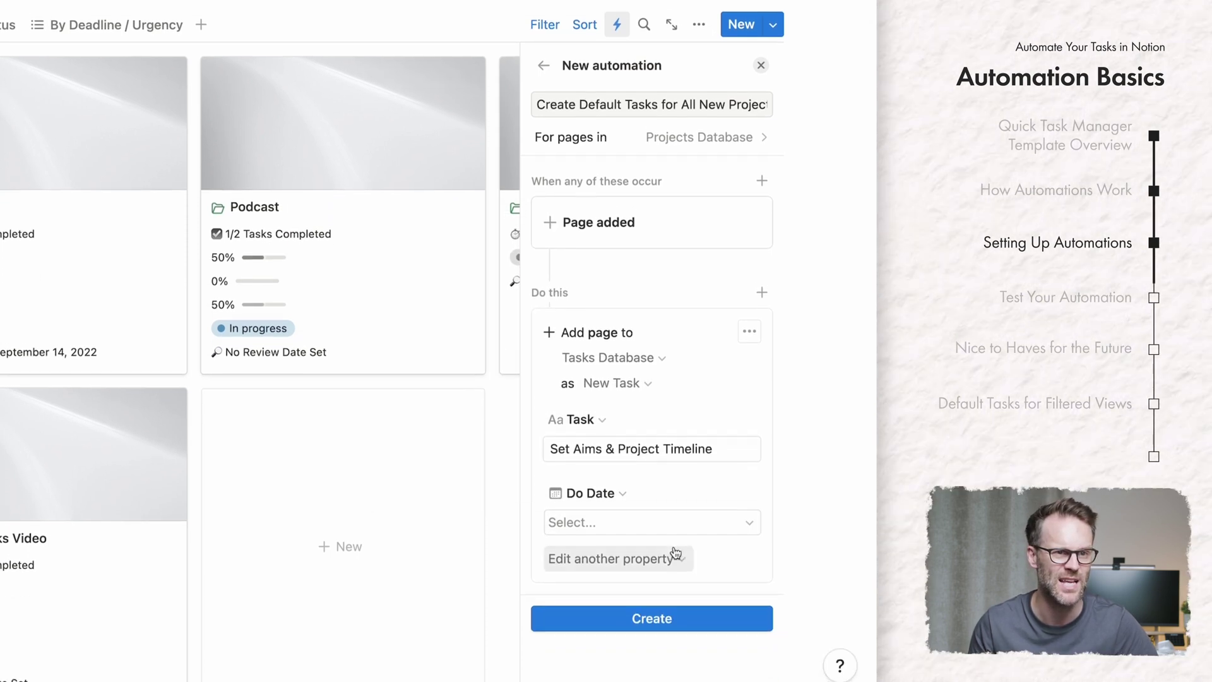
{"action": "left_click", "coordinate": [730, 526]}
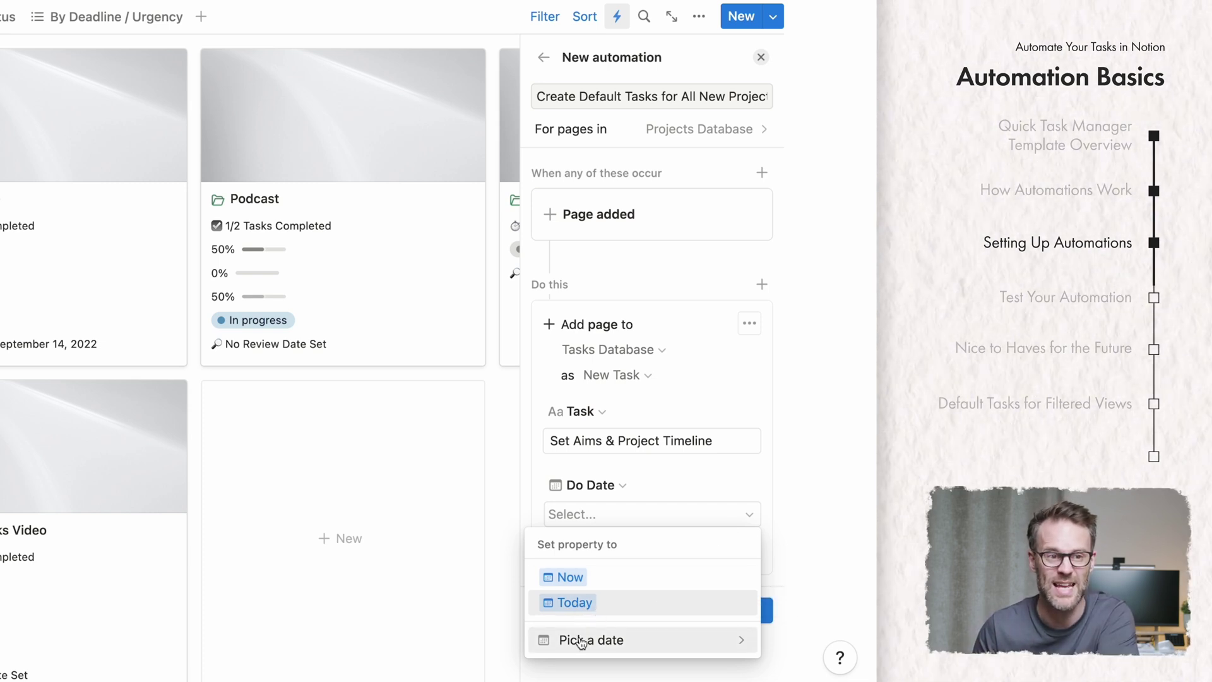
{"action": "left_click", "coordinate": [568, 603]}
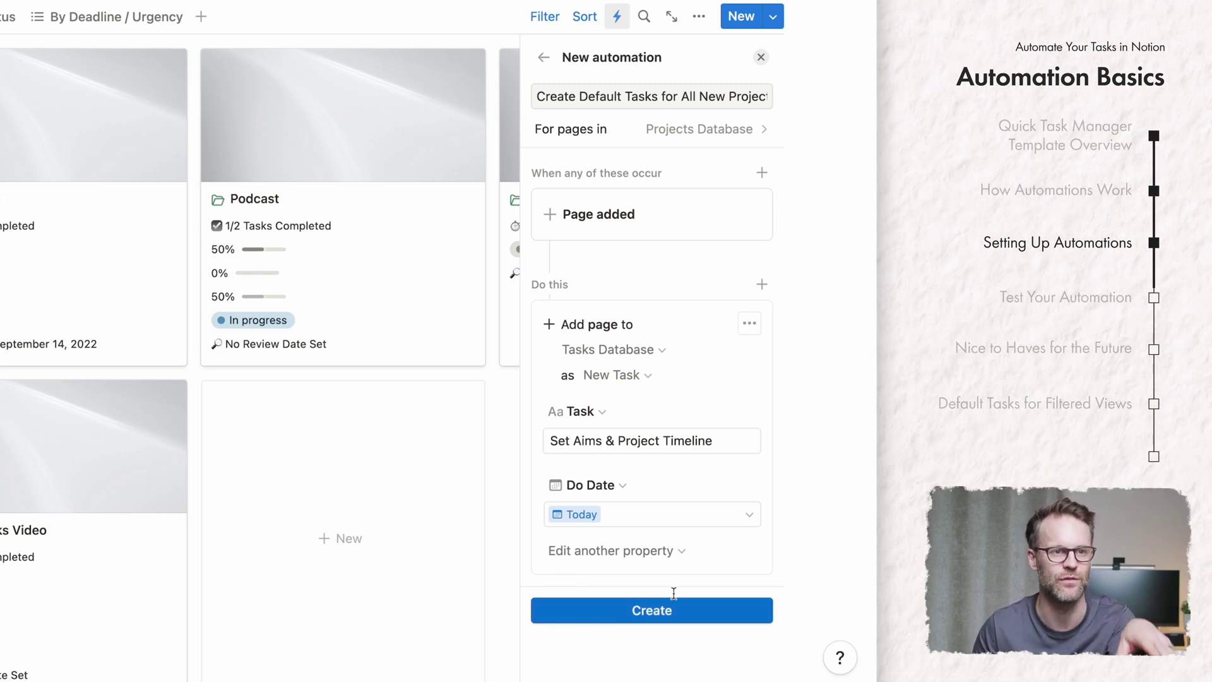
Step: Set the added task's Project property to This page, create the automation and close the automations list
{"action": "left_click", "coordinate": [633, 551]}
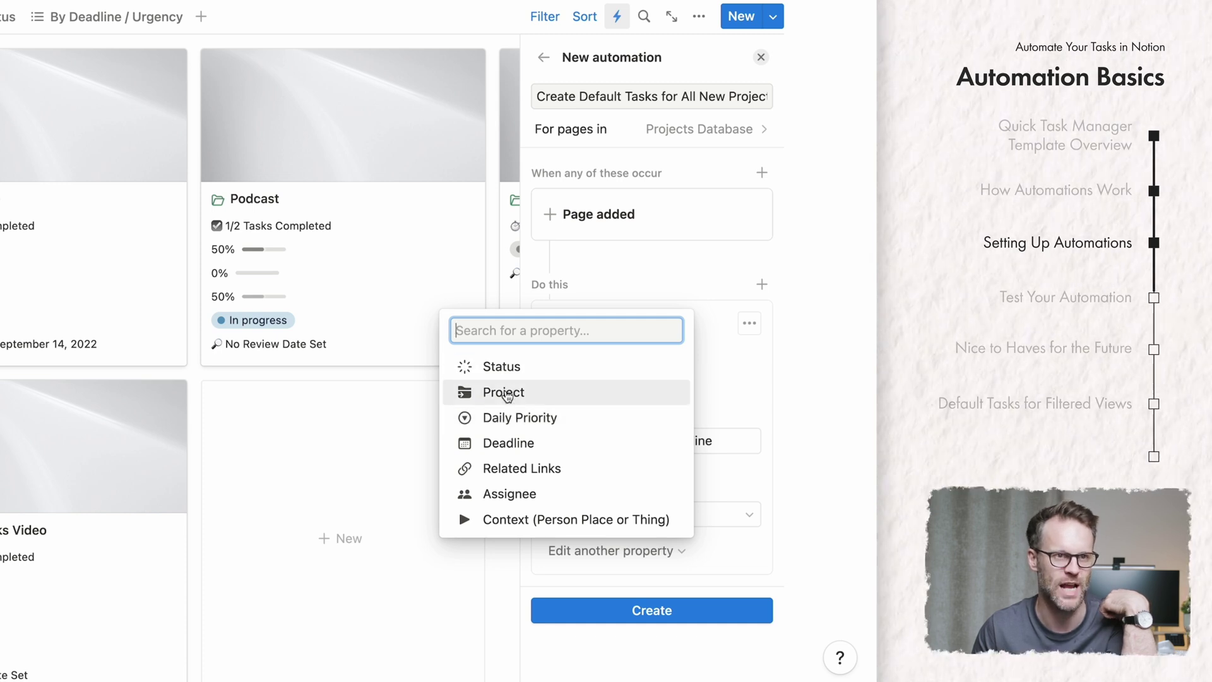
{"action": "left_click", "coordinate": [505, 395]}
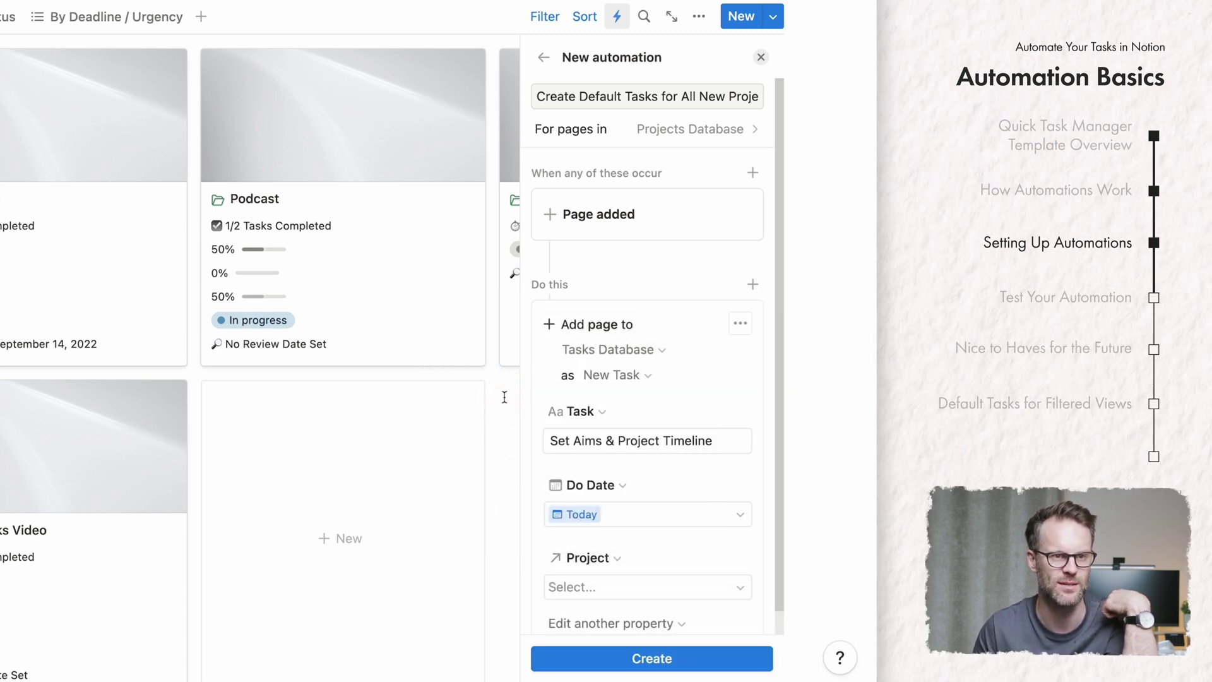
{"action": "left_click", "coordinate": [724, 593]}
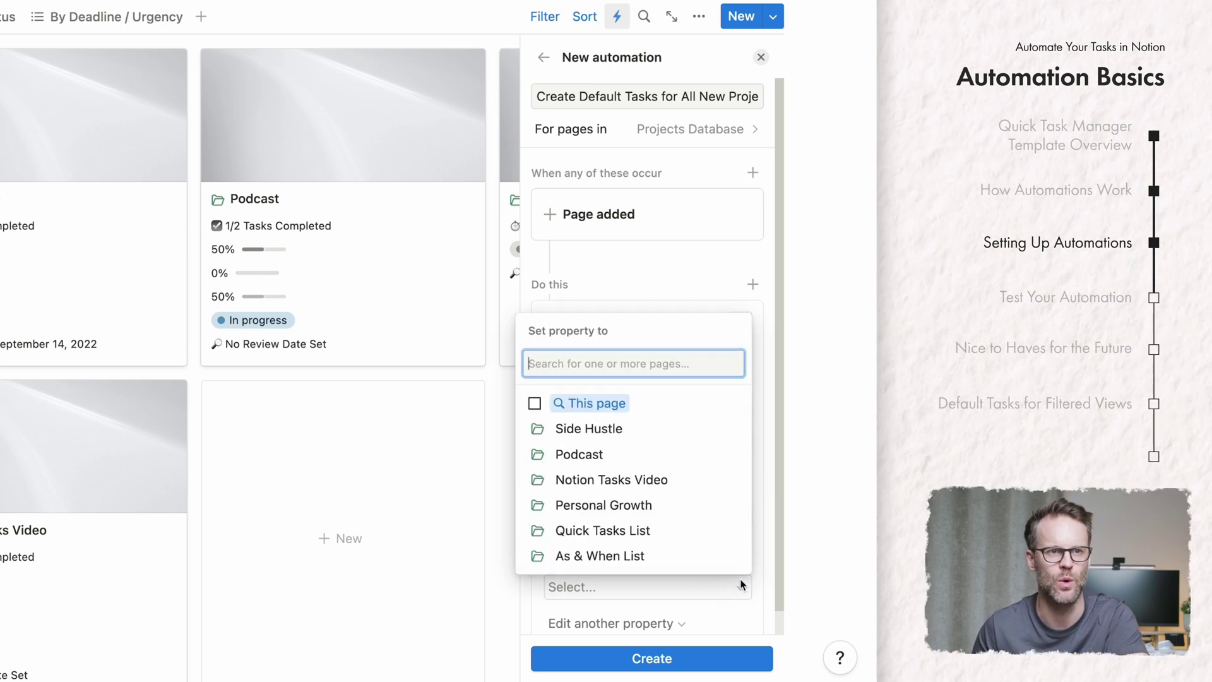
{"action": "left_click", "coordinate": [615, 417]}
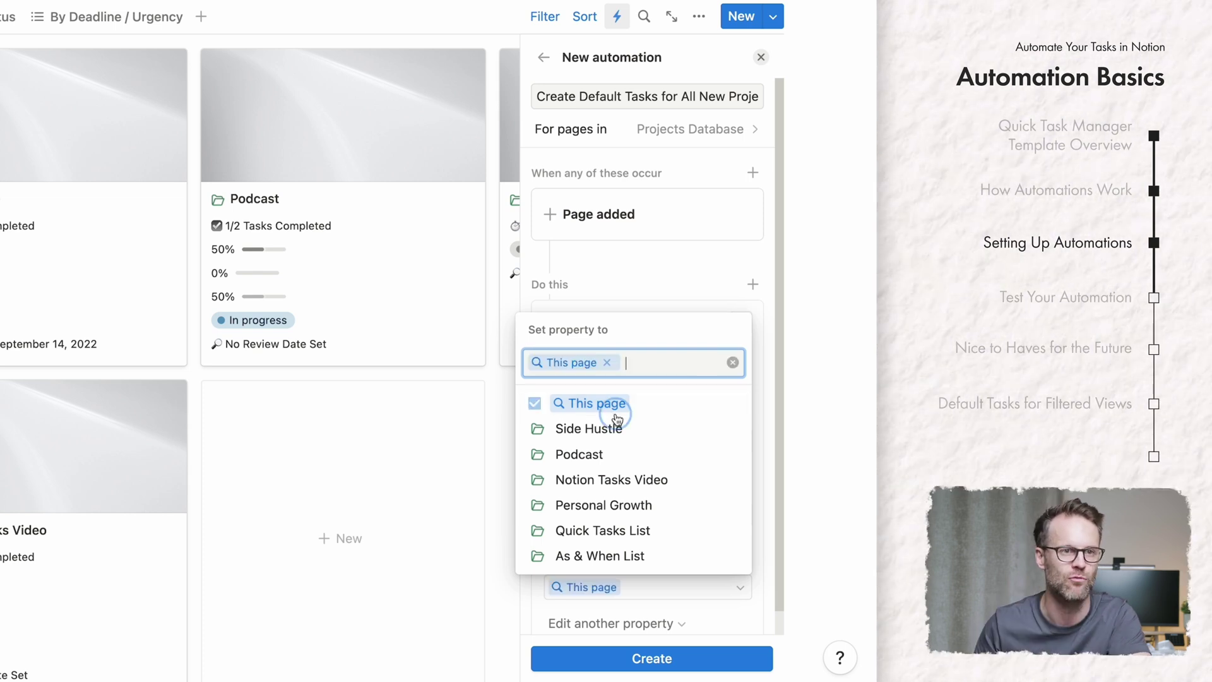
{"action": "key", "text": "Escape"}
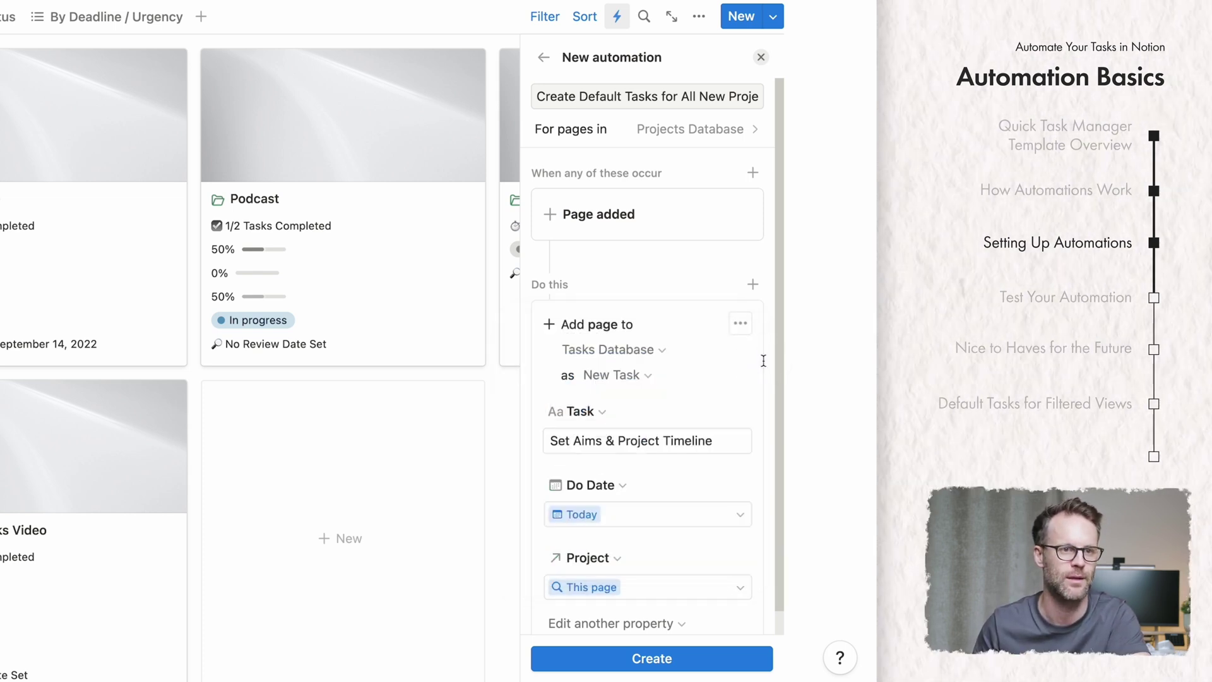
{"action": "scroll", "coordinate": [694, 522], "scroll_direction": "down", "scroll_amount": 1}
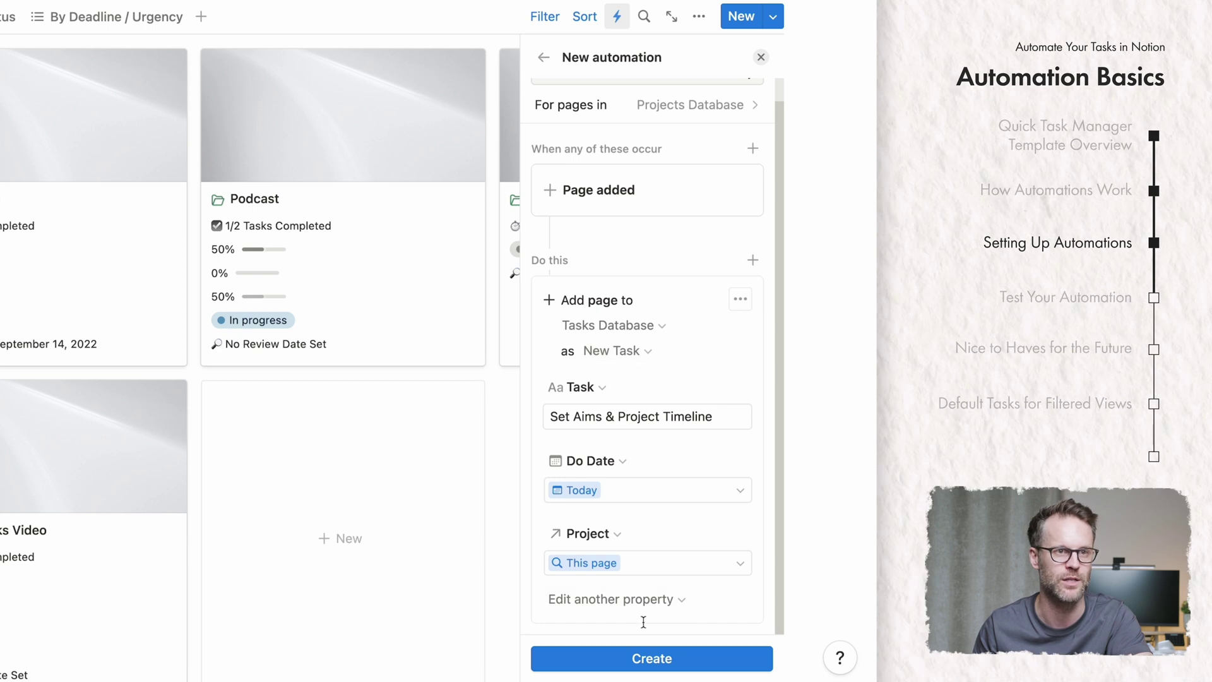
{"action": "left_click", "coordinate": [650, 658]}
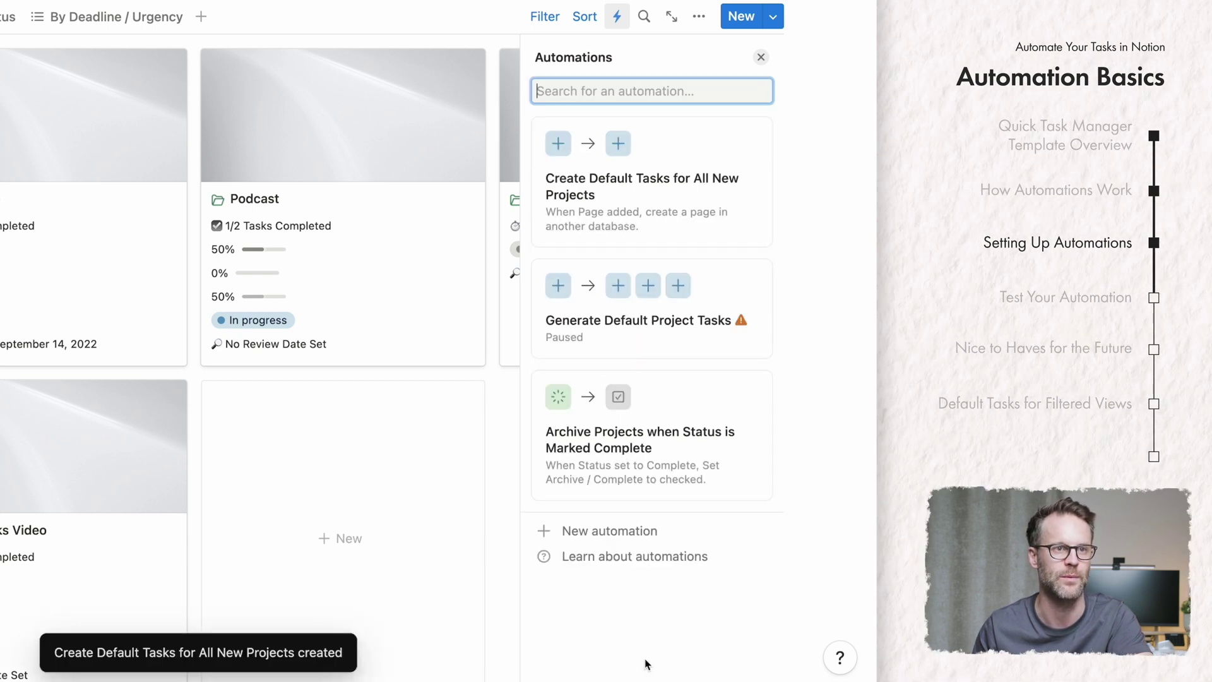
{"action": "left_click", "coordinate": [822, 225]}
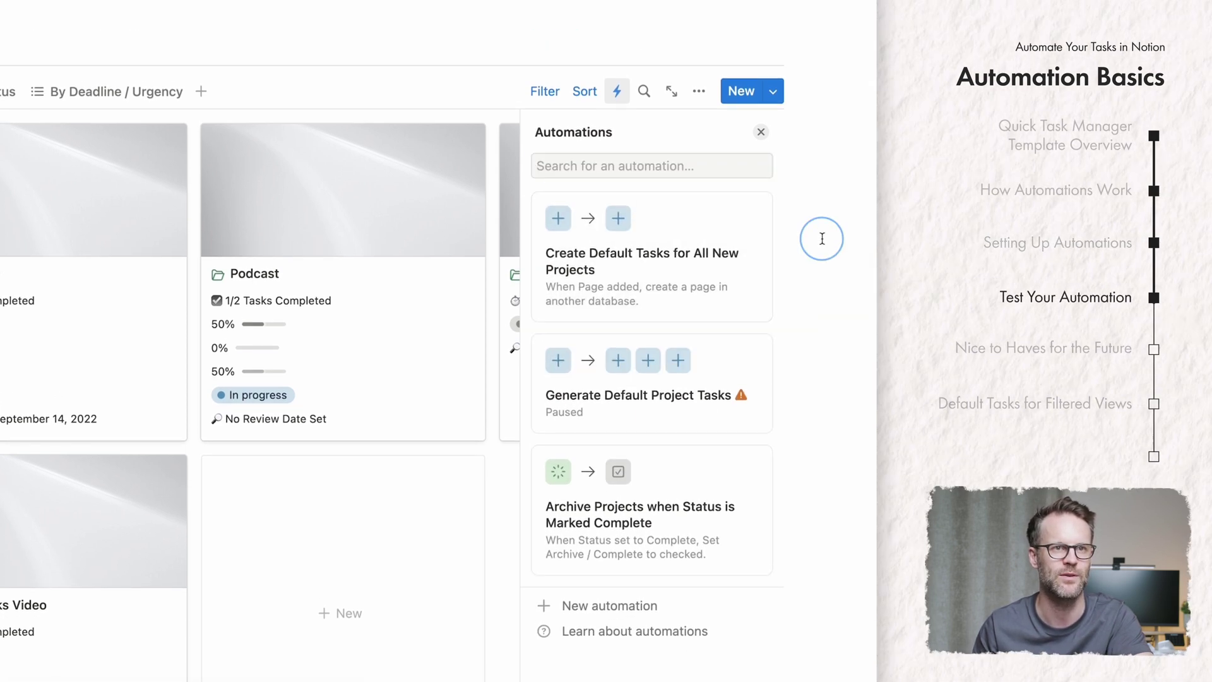
Step: Open the New Project TEMPLATE of the Projects Database, examine the Project filter on its All Project Tasks board, and close it
{"action": "left_click", "coordinate": [773, 94]}
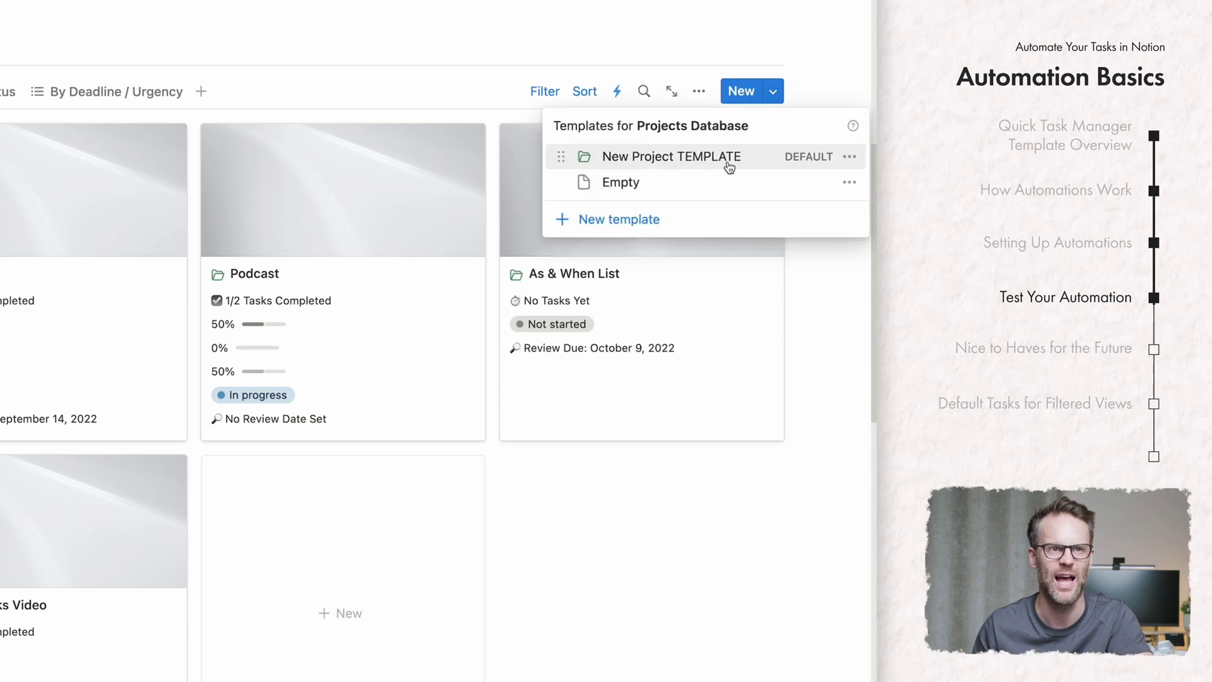
{"action": "left_click", "coordinate": [849, 156]}
{"action": "left_click", "coordinate": [692, 157]}
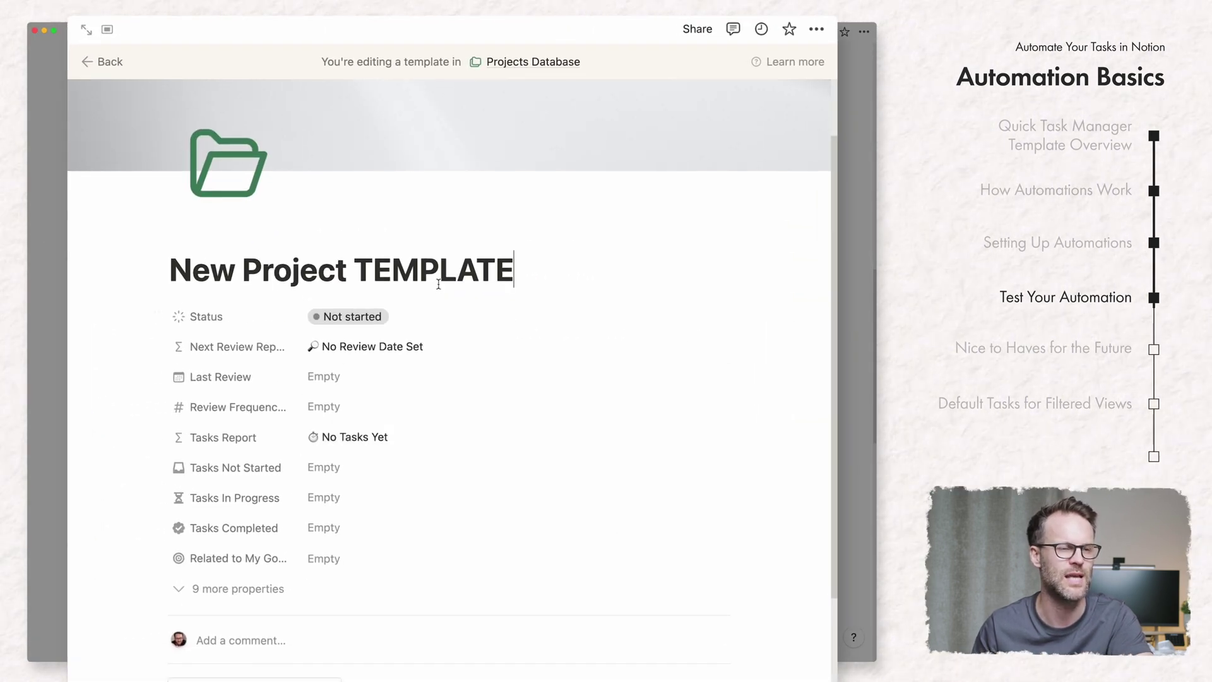
{"action": "scroll", "coordinate": [209, 490], "scroll_direction": "down", "scroll_amount": 6}
{"action": "scroll", "coordinate": [209, 491], "scroll_direction": "down", "scroll_amount": 1}
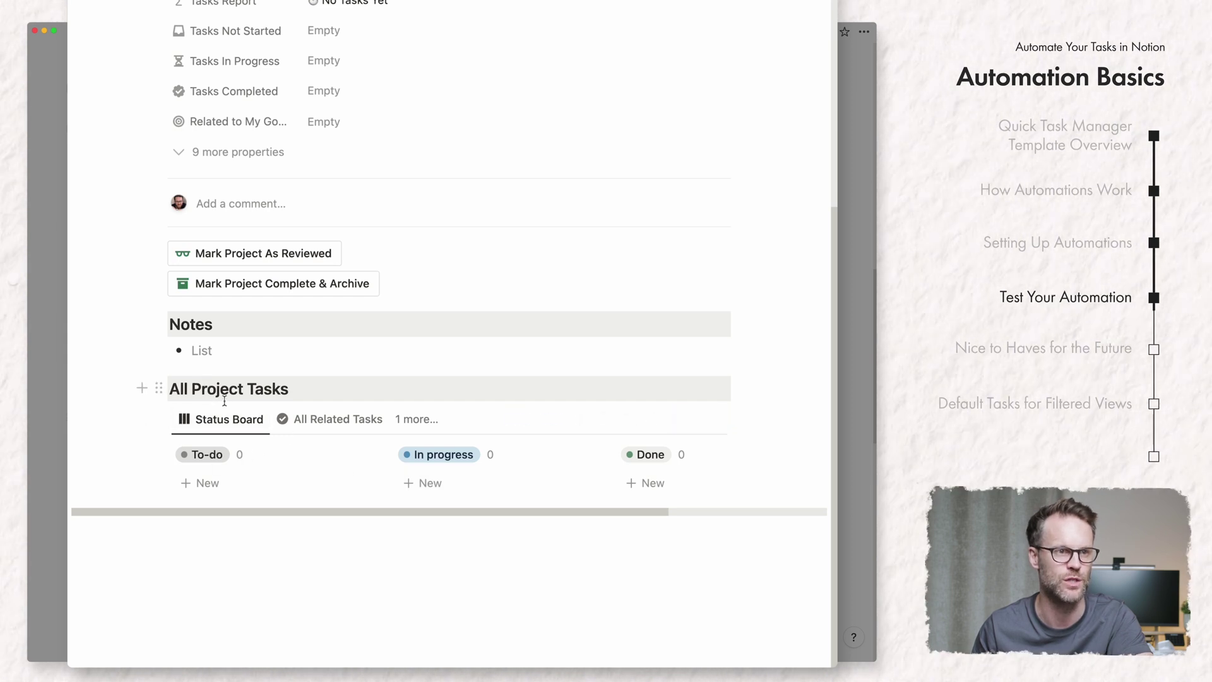
{"action": "left_click", "coordinate": [527, 420]}
{"action": "left_click", "coordinate": [449, 457]}
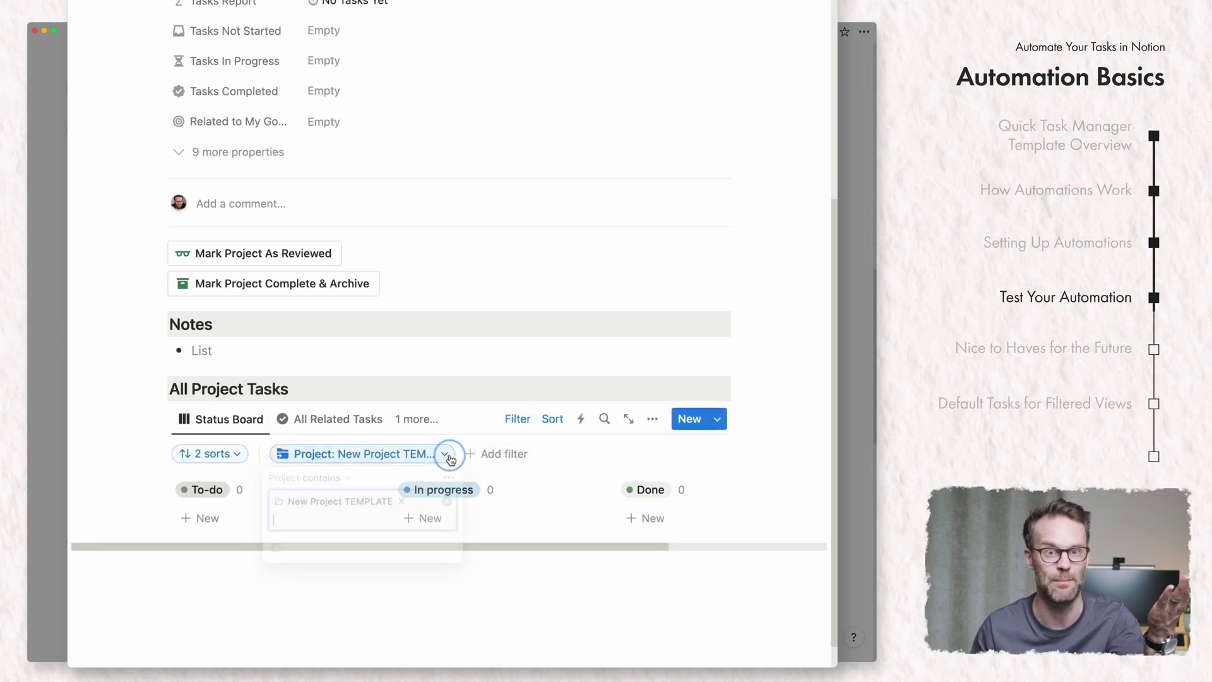
{"action": "key", "text": "Escape"}
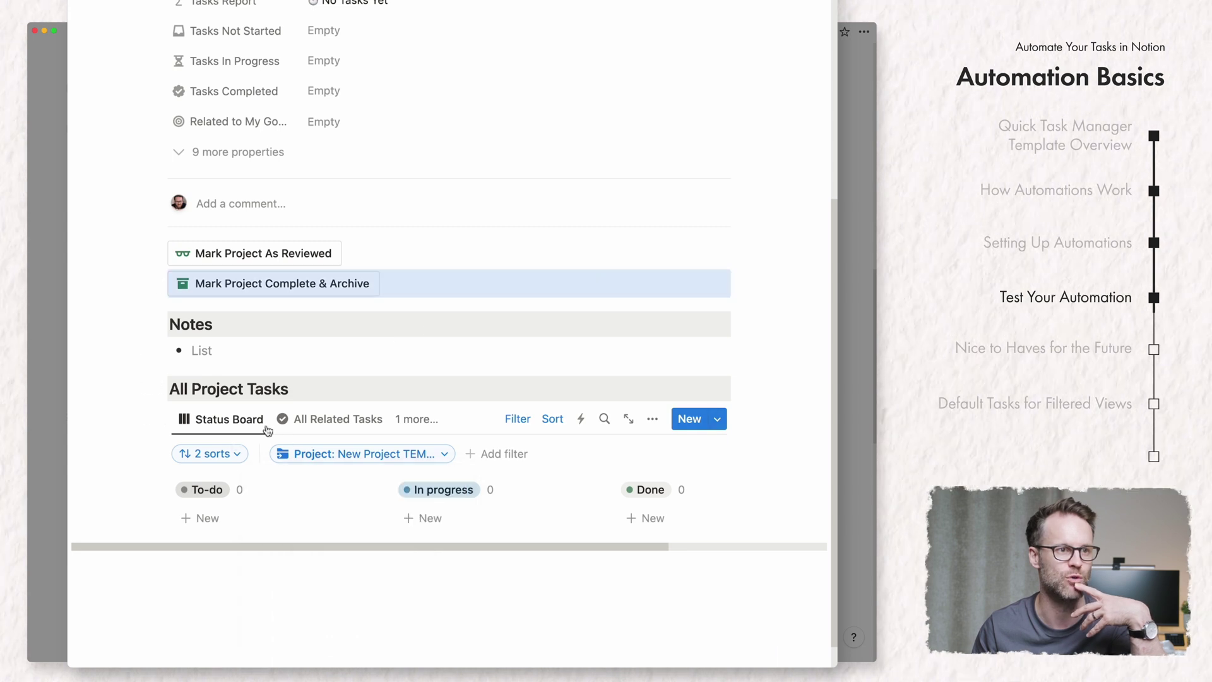
{"action": "left_click", "coordinate": [763, 324]}
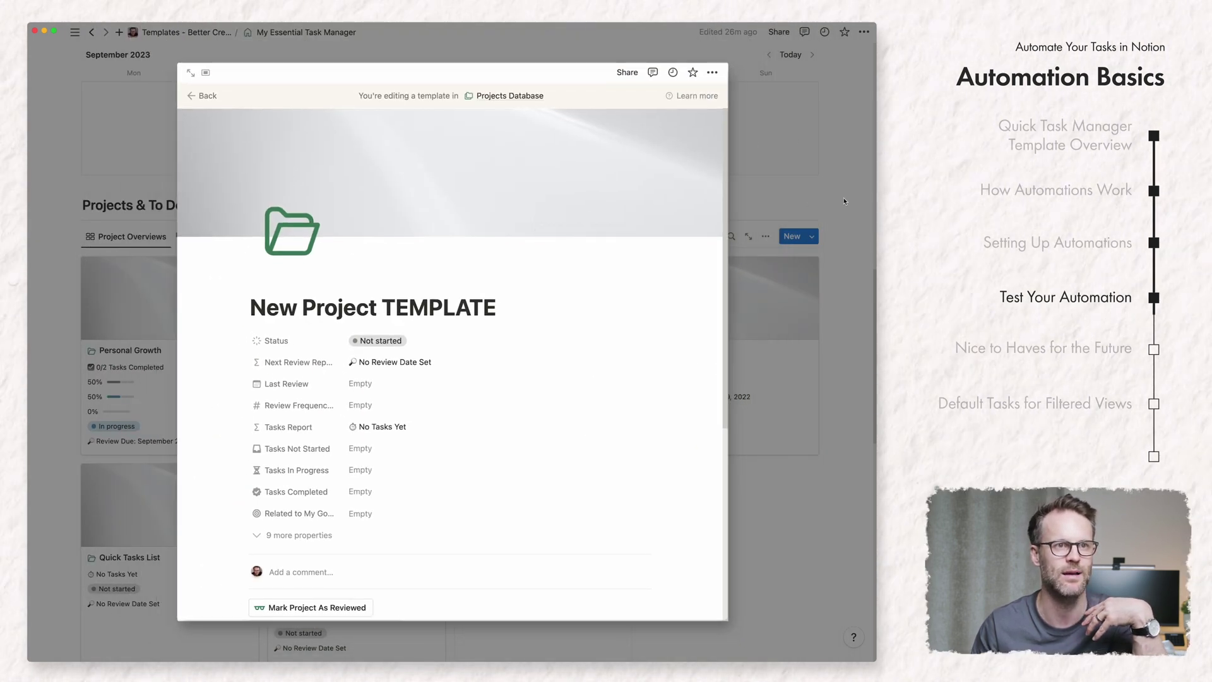
{"action": "left_click", "coordinate": [844, 201]}
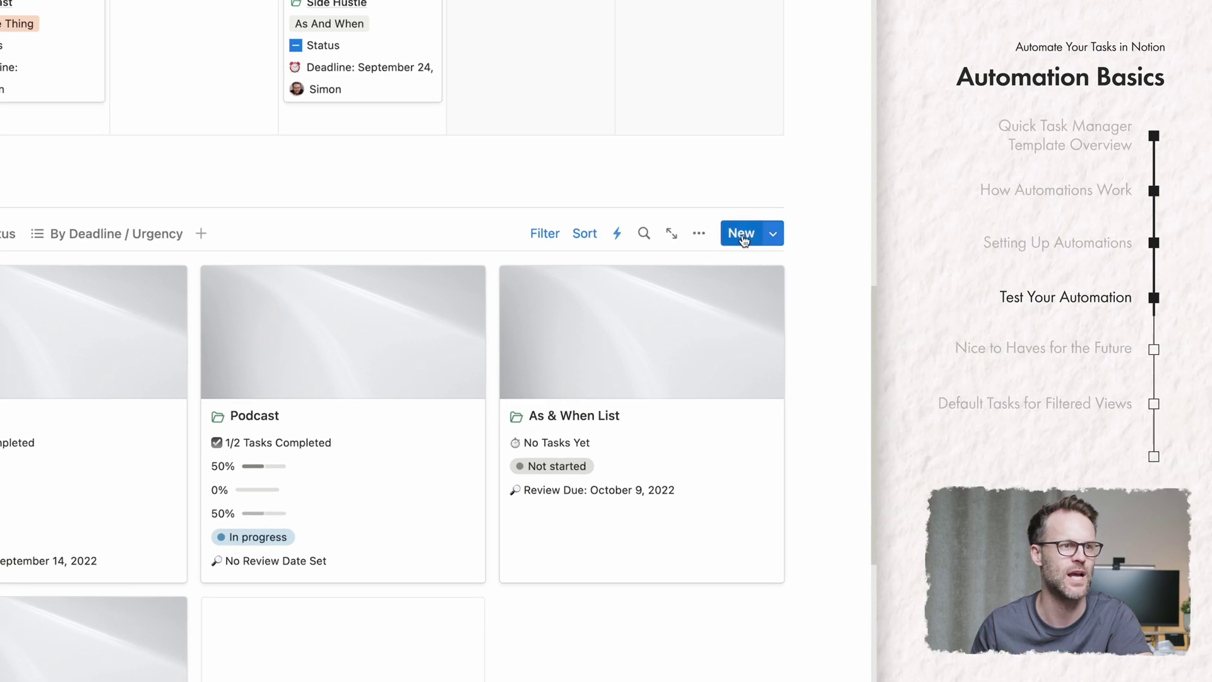
Step: Create a new project from the default template and check the tasks on its All Project Tasks status board
{"action": "left_click", "coordinate": [742, 235]}
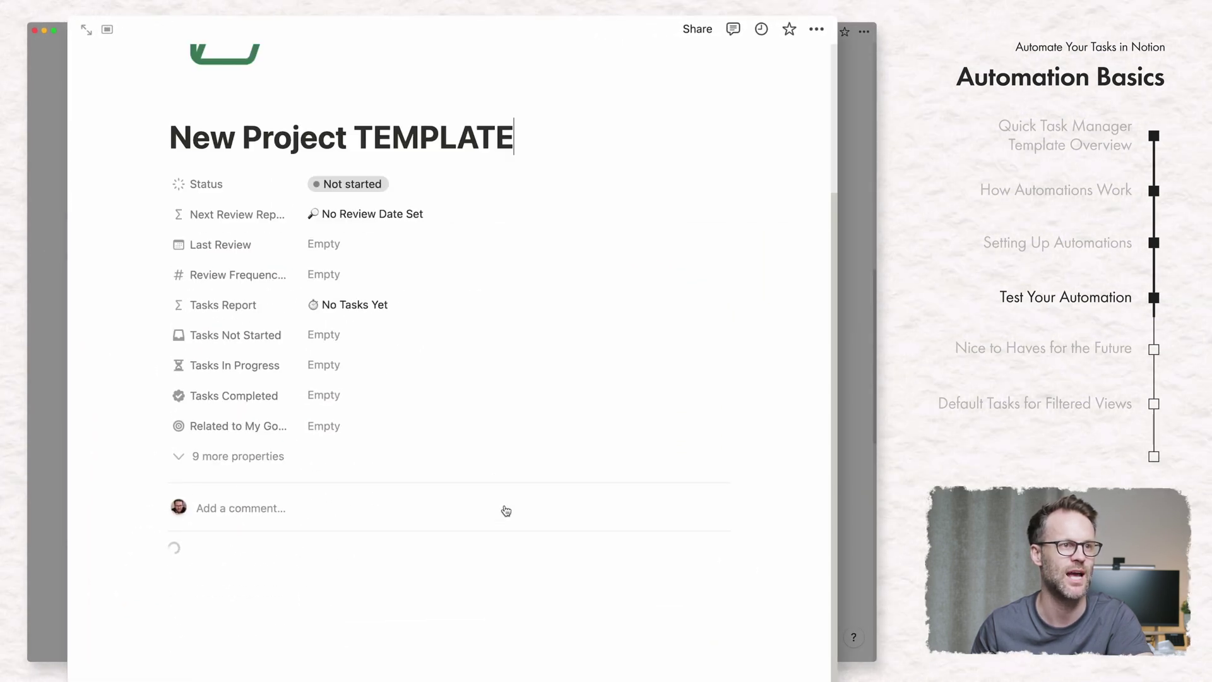
{"action": "scroll", "coordinate": [442, 315], "scroll_direction": "down", "scroll_amount": 3}
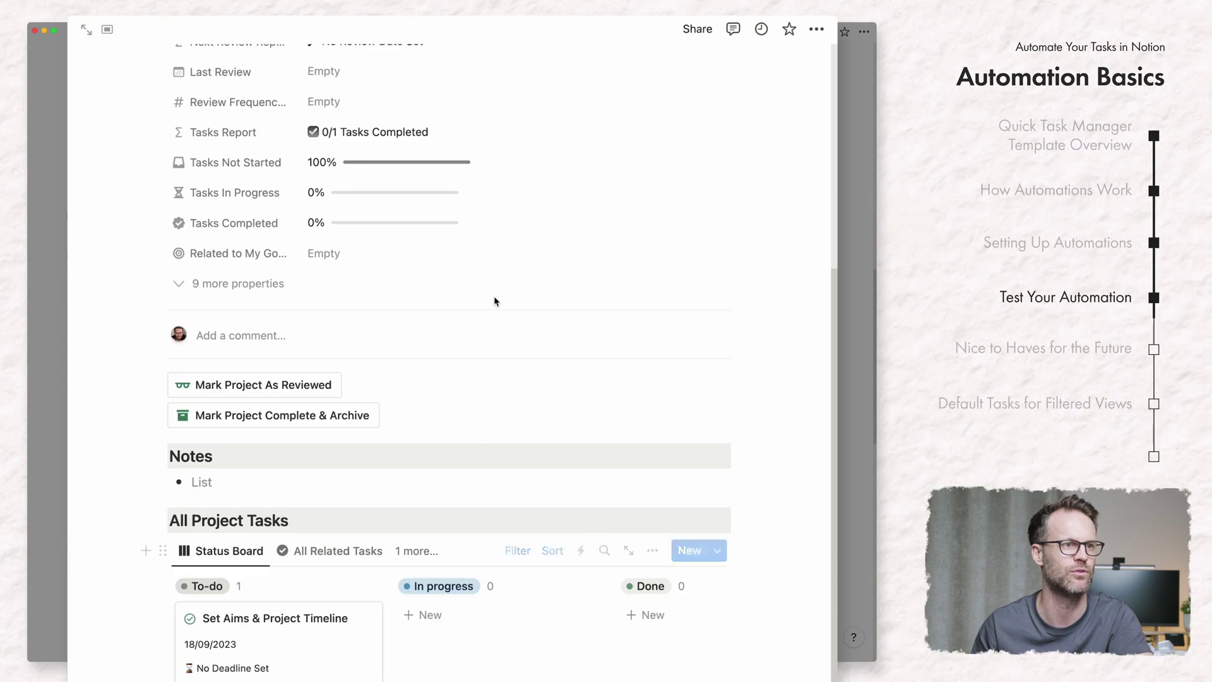
{"action": "scroll", "coordinate": [238, 598], "scroll_direction": "down", "scroll_amount": 3}
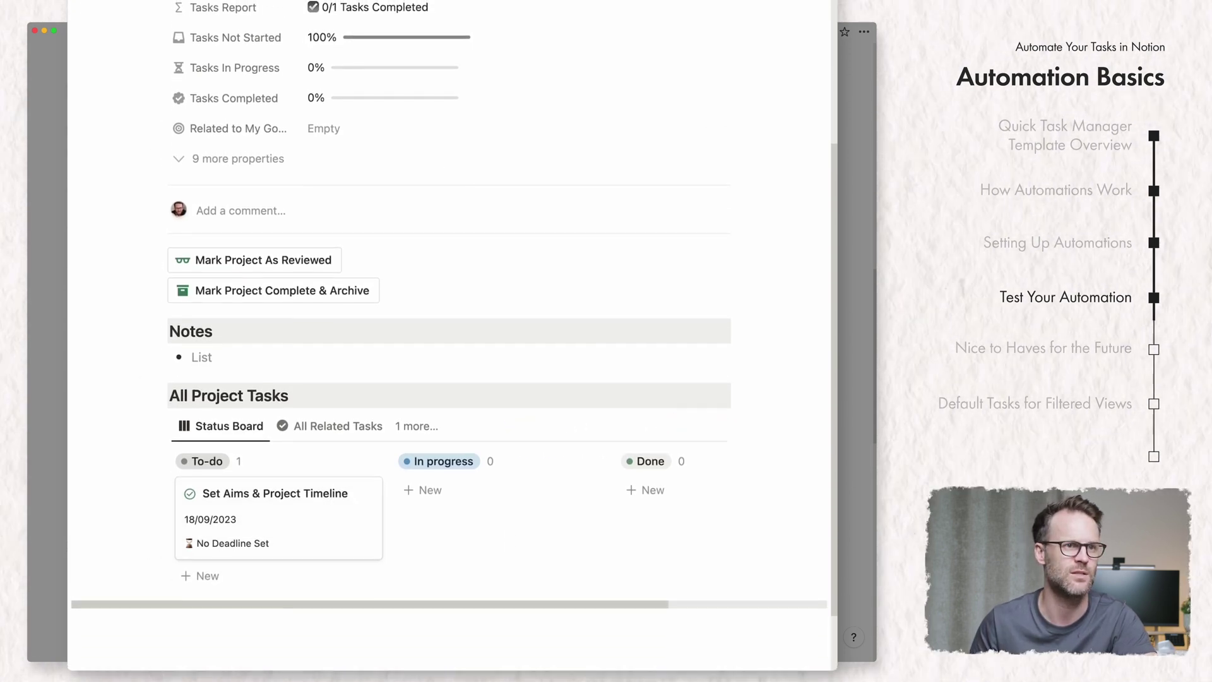
Step: Rename the new project "Notion Automations Video" and close its page
{"action": "scroll", "coordinate": [278, 528], "scroll_direction": "up", "scroll_amount": 10}
{"action": "triple_click", "coordinate": [643, 318]}
{"action": "type", "text": "Notion A"}
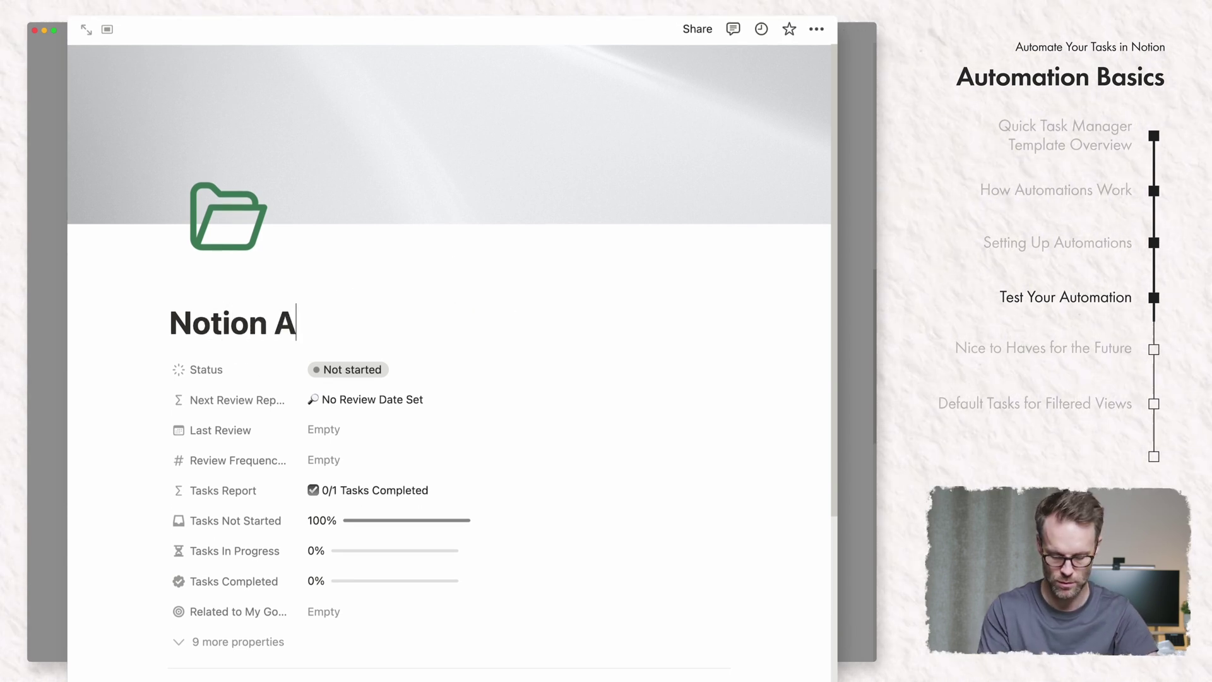
{"action": "type", "text": "utomations Video"}
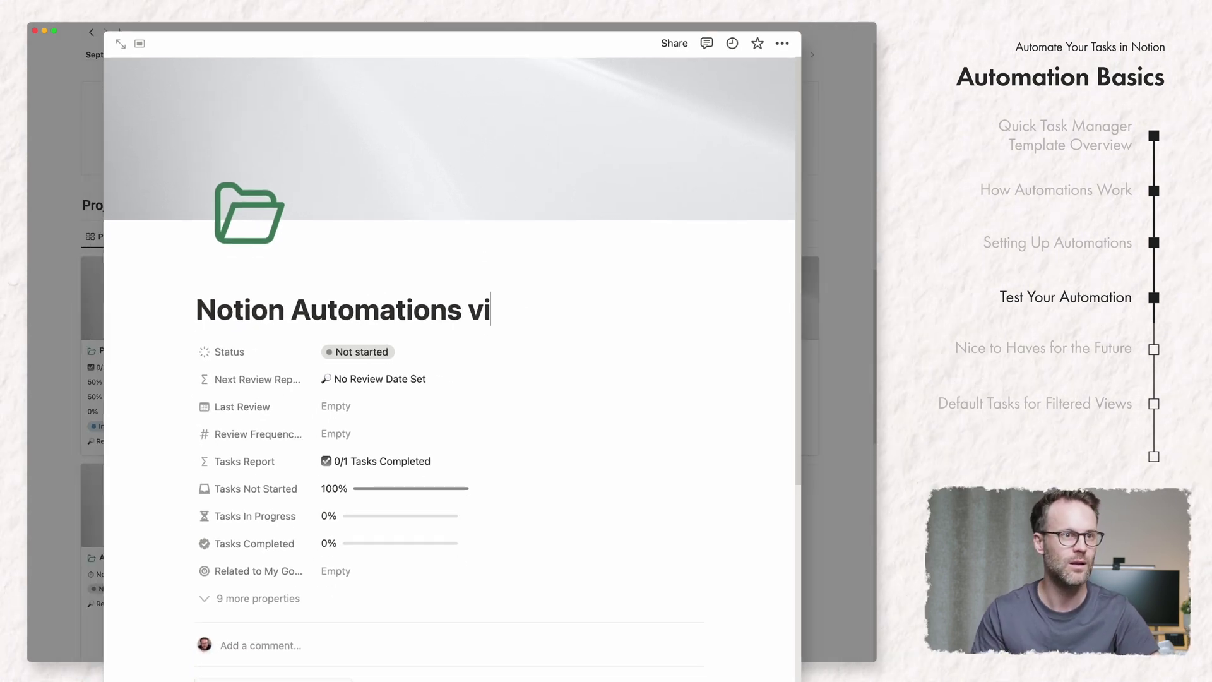
{"action": "key", "text": "Escape"}
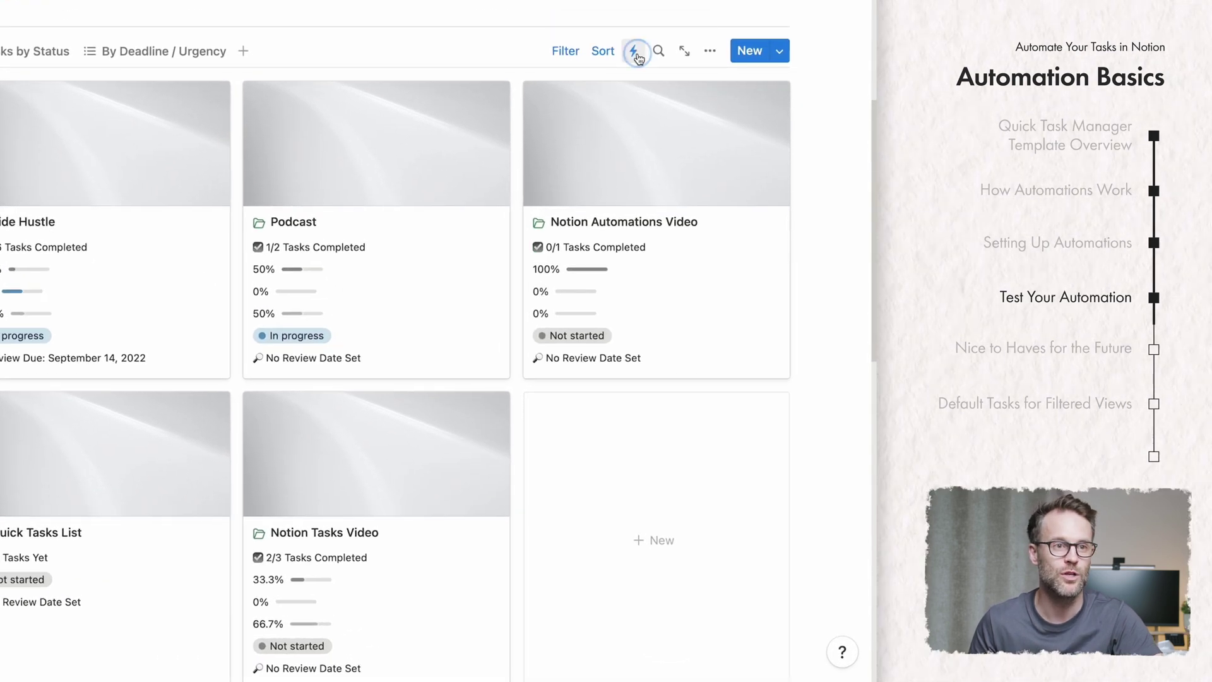
Step: Add a second action to the Create Default Tasks for All New Projects automation that adds a page to Tasks Database from the New Task template
{"action": "left_click", "coordinate": [714, 237]}
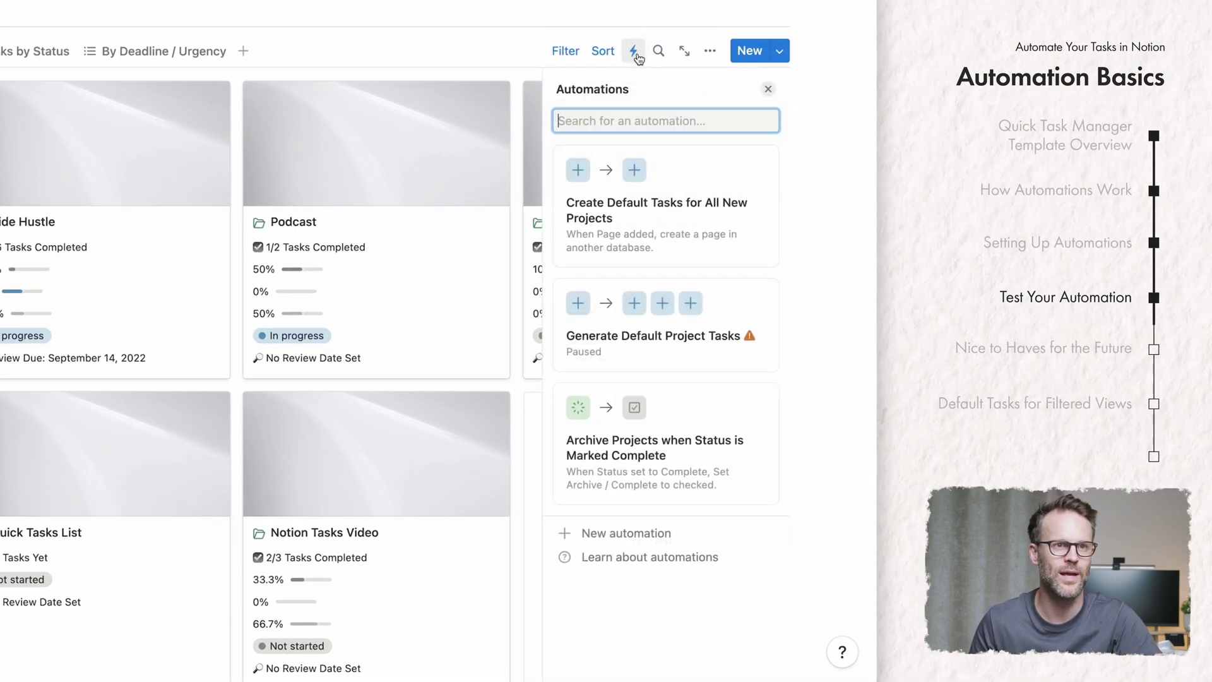
{"action": "left_click", "coordinate": [764, 166]}
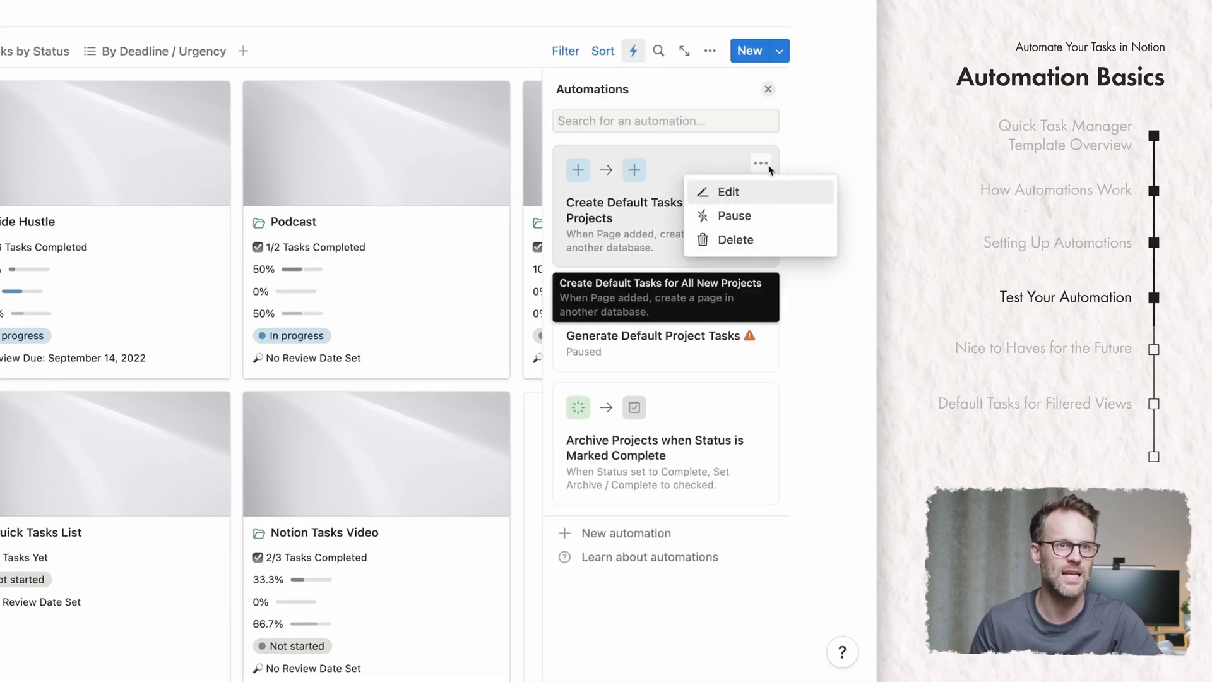
{"action": "left_click", "coordinate": [729, 191]}
{"action": "scroll", "coordinate": [722, 436], "scroll_direction": "down", "scroll_amount": 2}
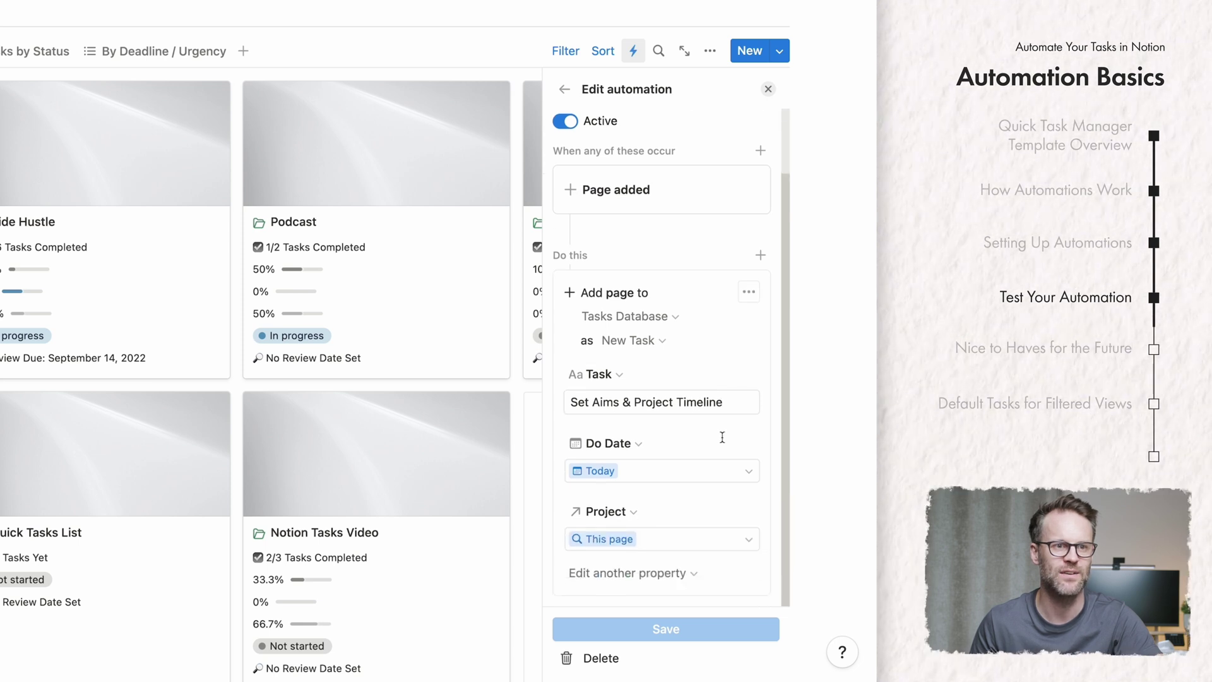
{"action": "left_click", "coordinate": [760, 255]}
{"action": "left_click", "coordinate": [629, 319]}
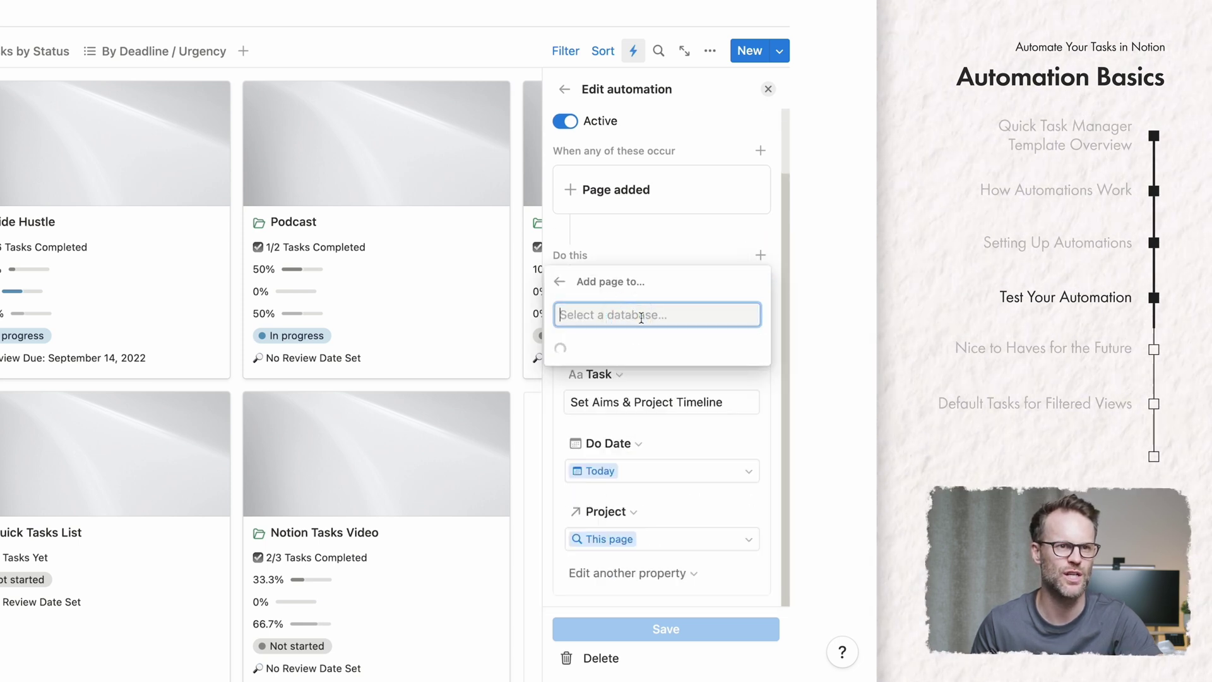
{"action": "left_click", "coordinate": [605, 352]}
{"action": "scroll", "coordinate": [643, 553], "scroll_direction": "down", "scroll_amount": 3}
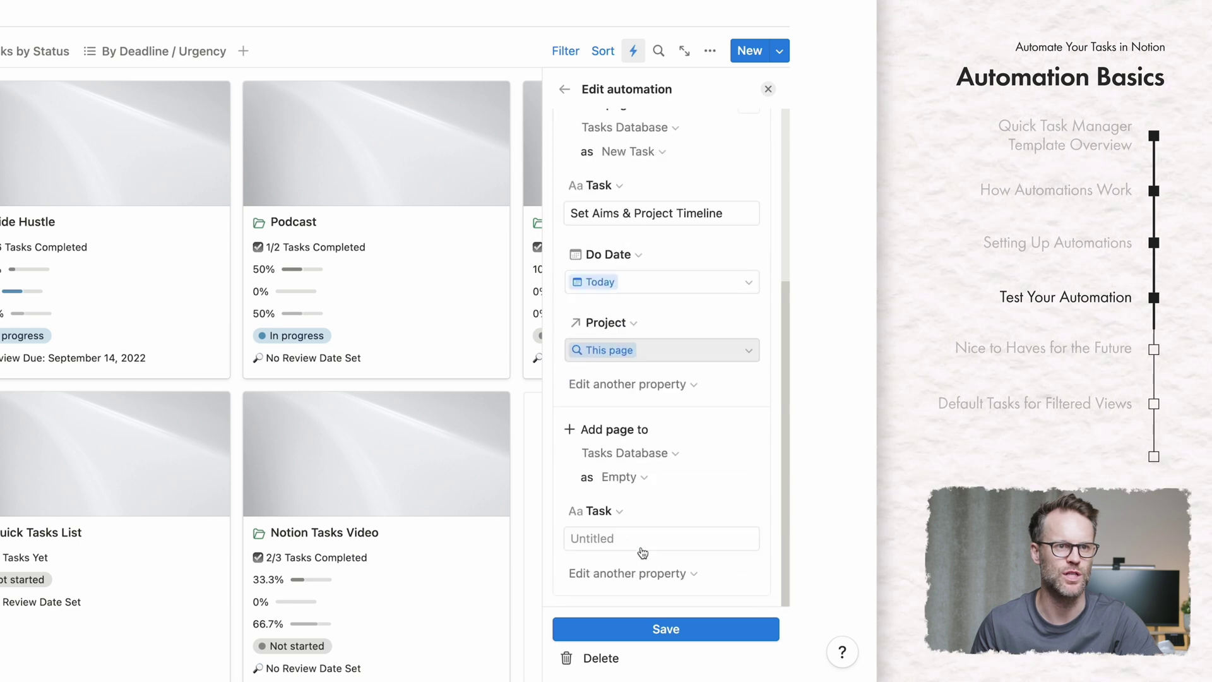
{"action": "left_click", "coordinate": [628, 476]}
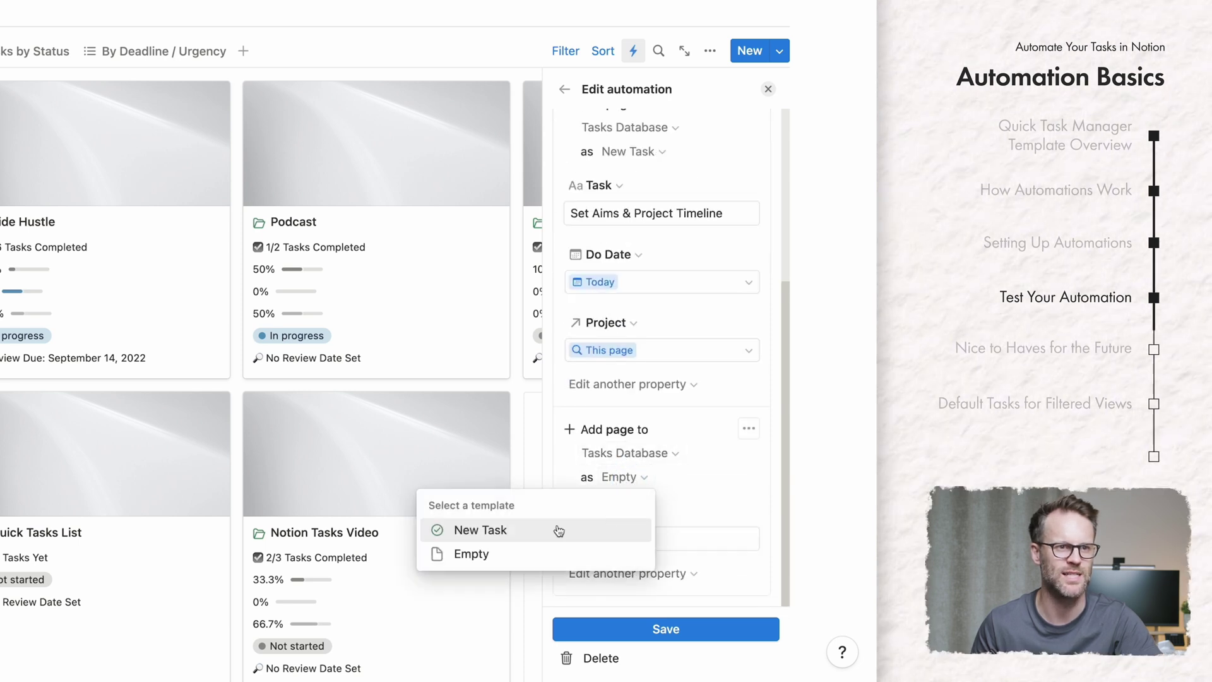
{"action": "left_click", "coordinate": [516, 525]}
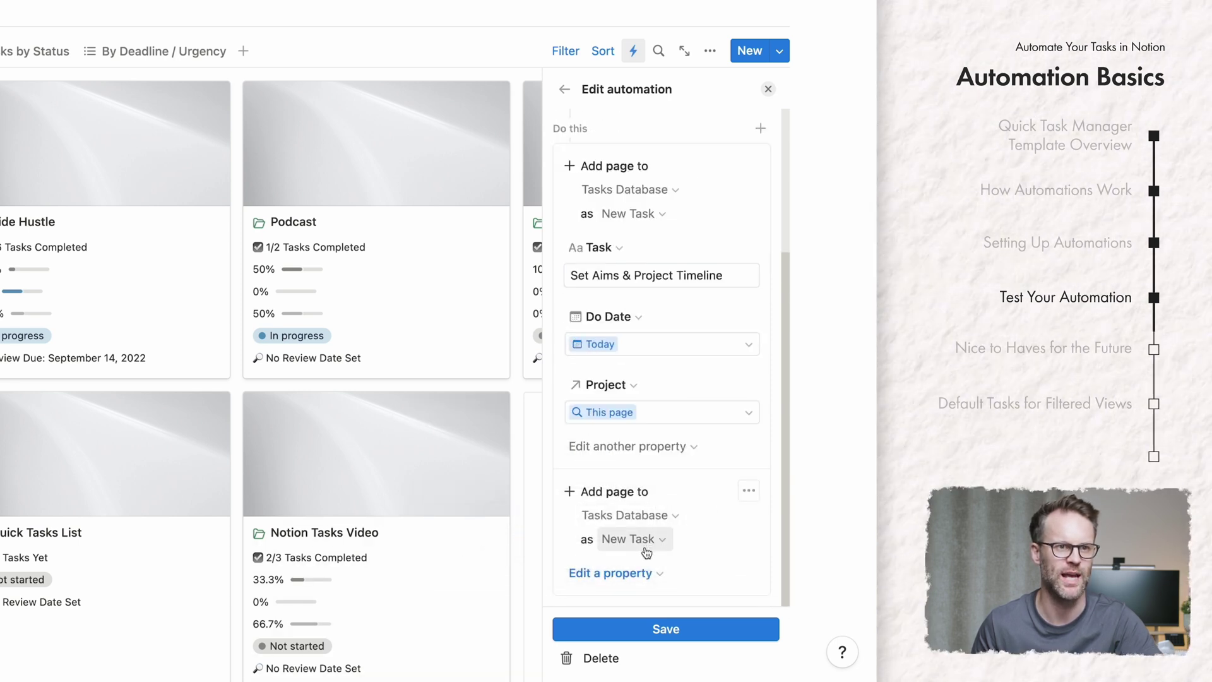
Step: Set the second added page's Task name to "Set Weekly Review Reminder"
{"action": "left_click", "coordinate": [633, 571]}
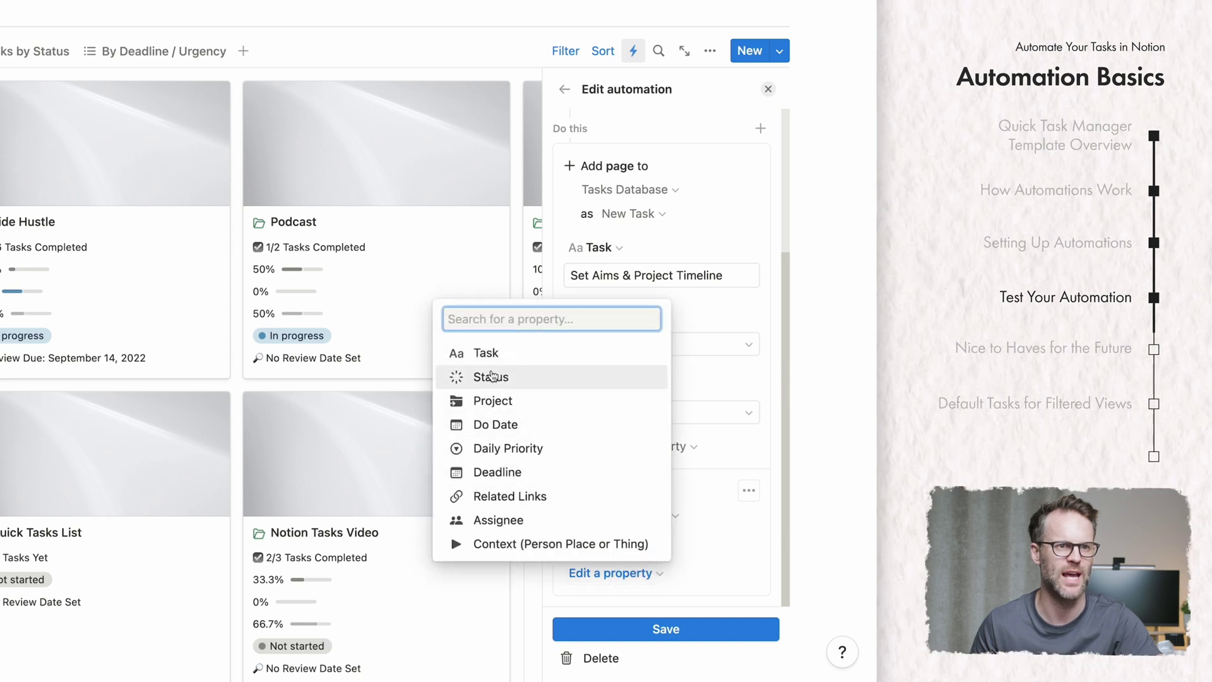
{"action": "left_click", "coordinate": [483, 357]}
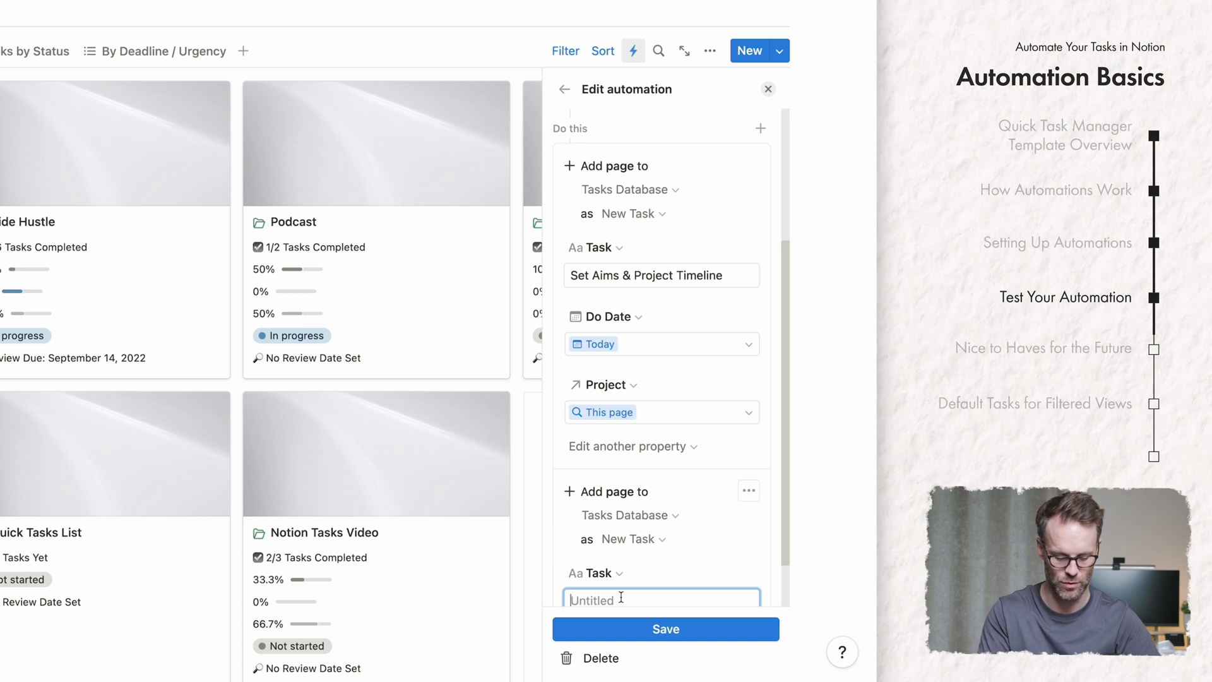
{"action": "type", "text": "Set Wee"}
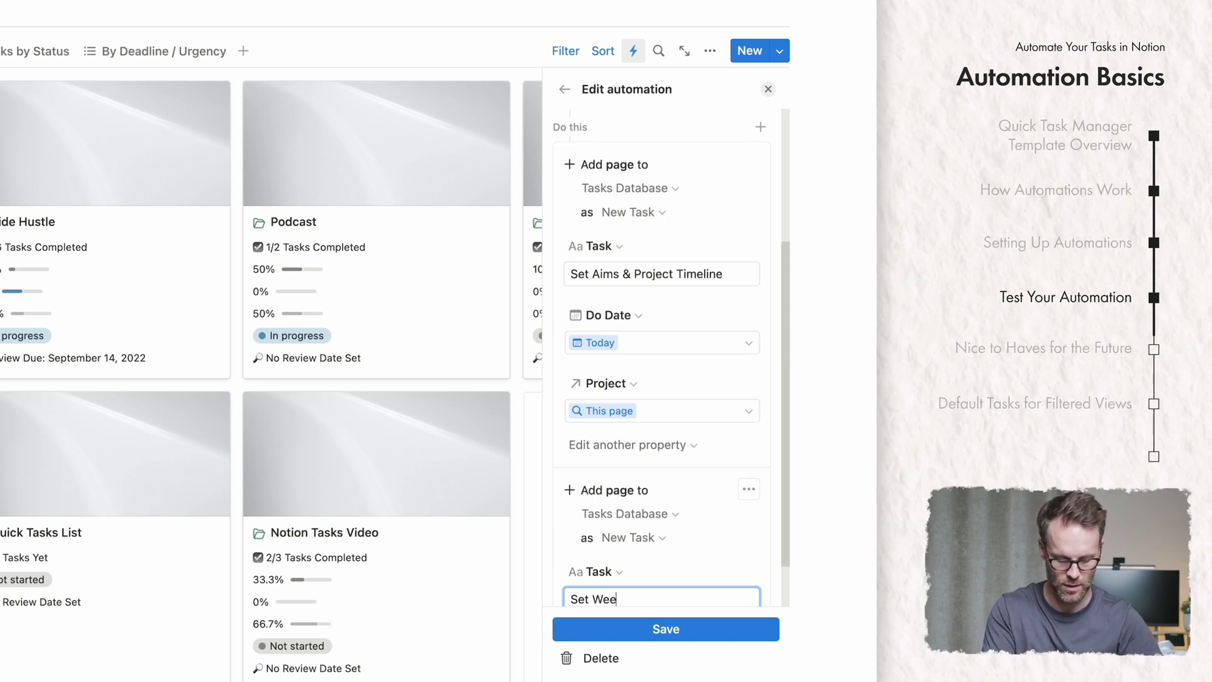
{"action": "type", "text": "kly Review Reminder"}
{"action": "scroll", "coordinate": [596, 576], "scroll_direction": "down", "scroll_amount": 2}
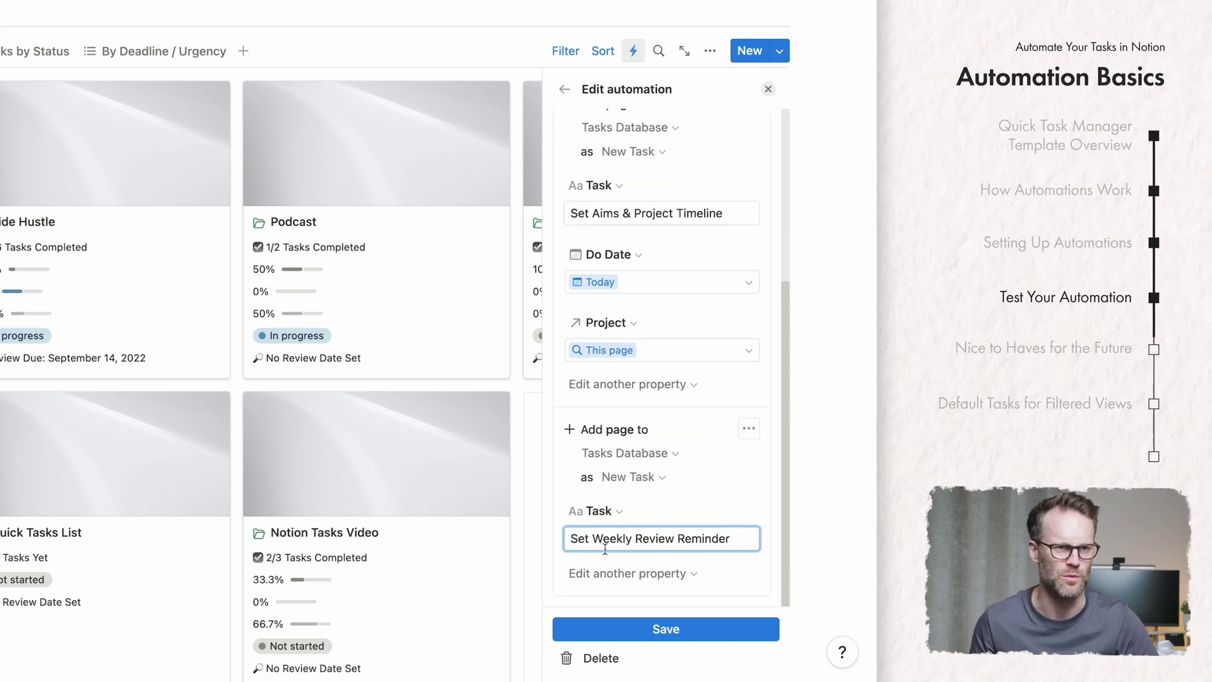
Step: Add the Do Date property to the Set Weekly Review Reminder task and set it to Today
{"action": "left_click", "coordinate": [611, 572]}
{"action": "left_click", "coordinate": [610, 481]}
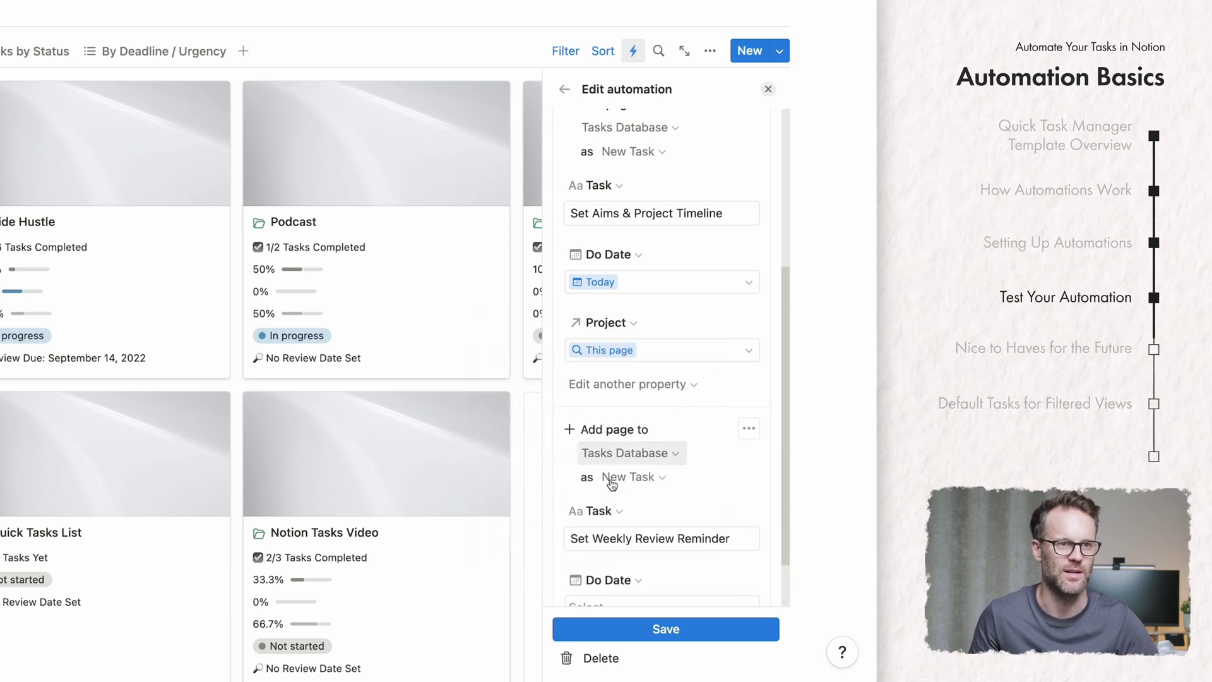
{"action": "scroll", "coordinate": [615, 576], "scroll_direction": "down", "scroll_amount": 2}
{"action": "left_click", "coordinate": [609, 541]}
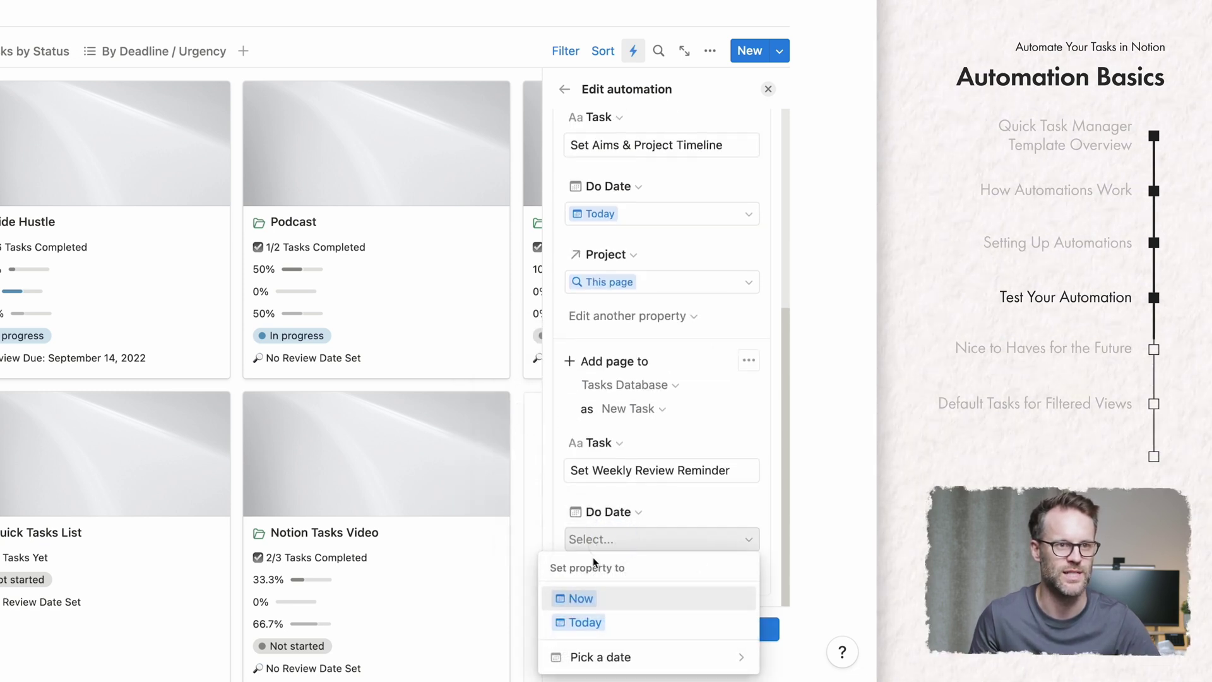
{"action": "left_click", "coordinate": [578, 622]}
{"action": "left_click", "coordinate": [638, 509]}
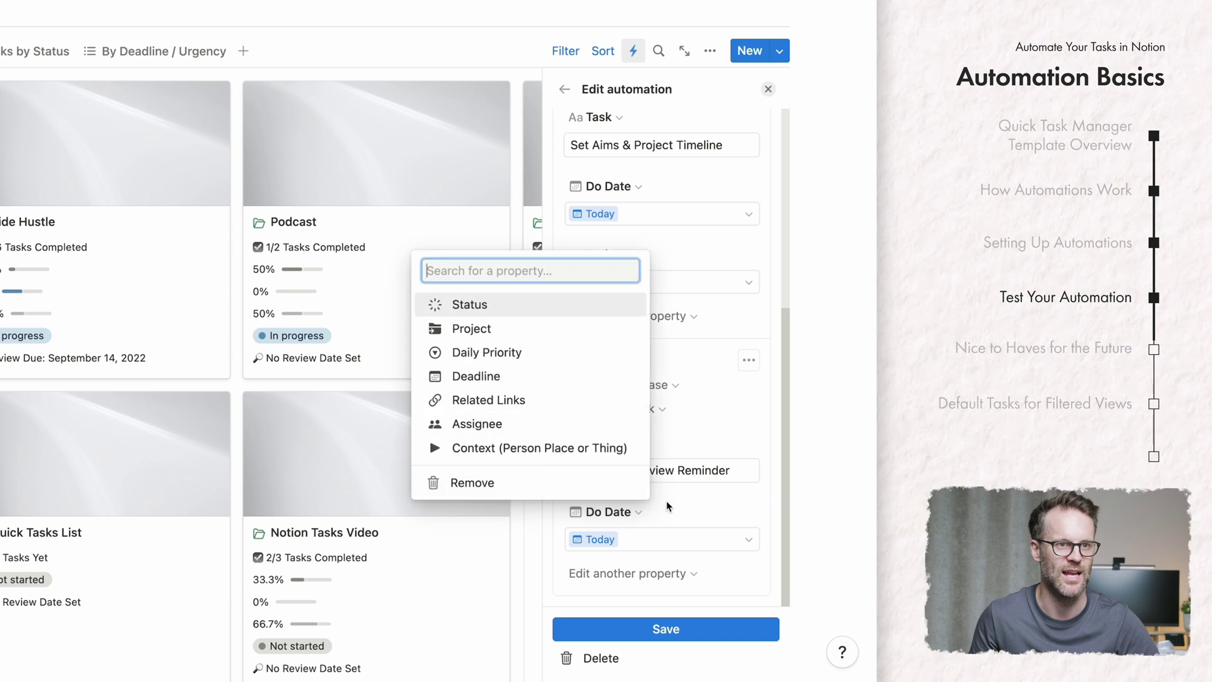
{"action": "left_click", "coordinate": [647, 556]}
Step: Add the Project property to the Set Weekly Review Reminder task and set it to This page
{"action": "left_click", "coordinate": [631, 572]}
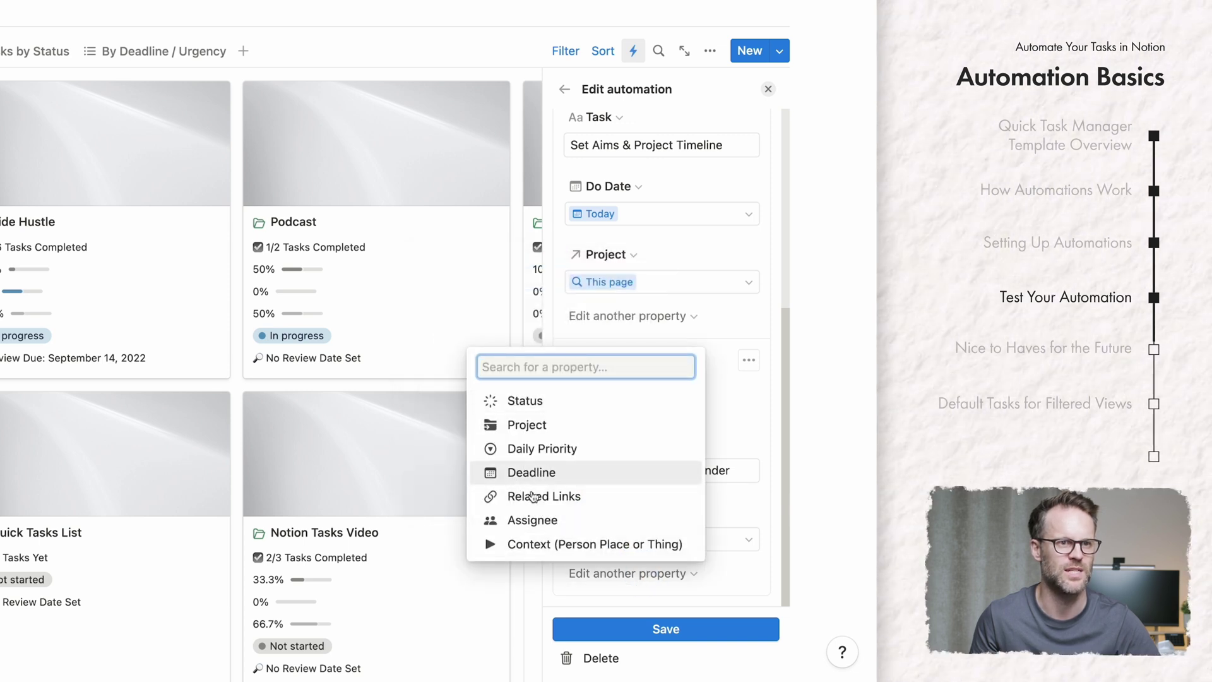
{"action": "left_click", "coordinate": [524, 426]}
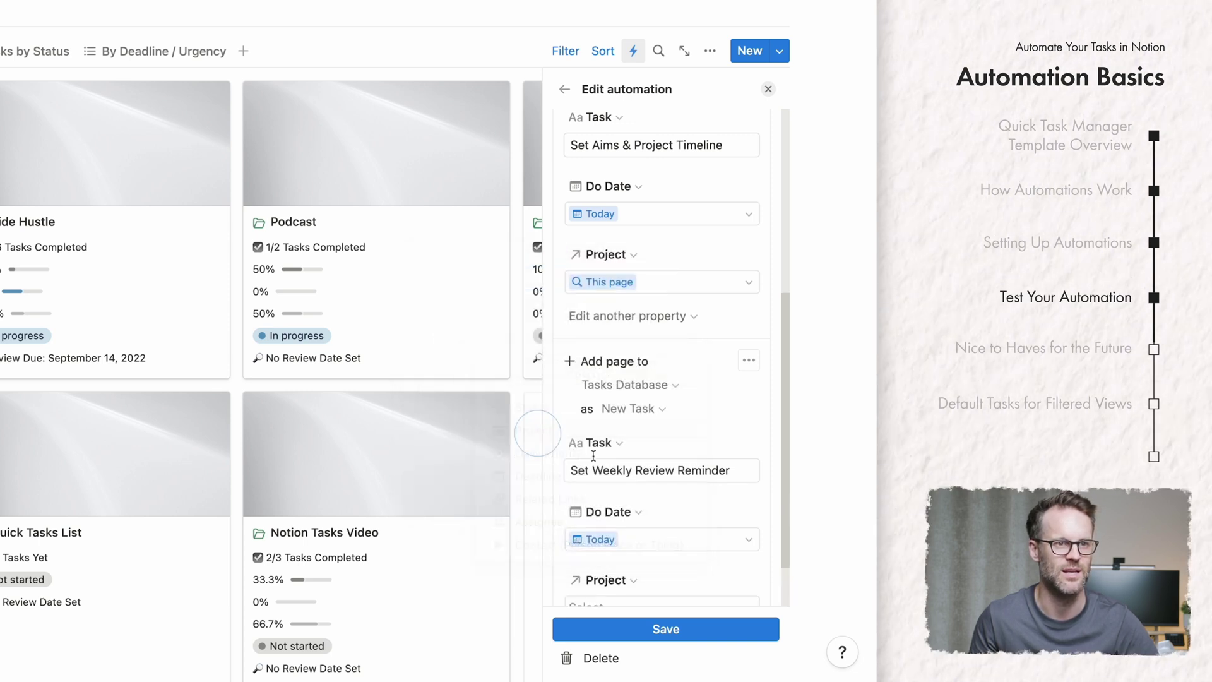
{"action": "scroll", "coordinate": [661, 538], "scroll_direction": "down", "scroll_amount": 2}
{"action": "left_click", "coordinate": [661, 539]}
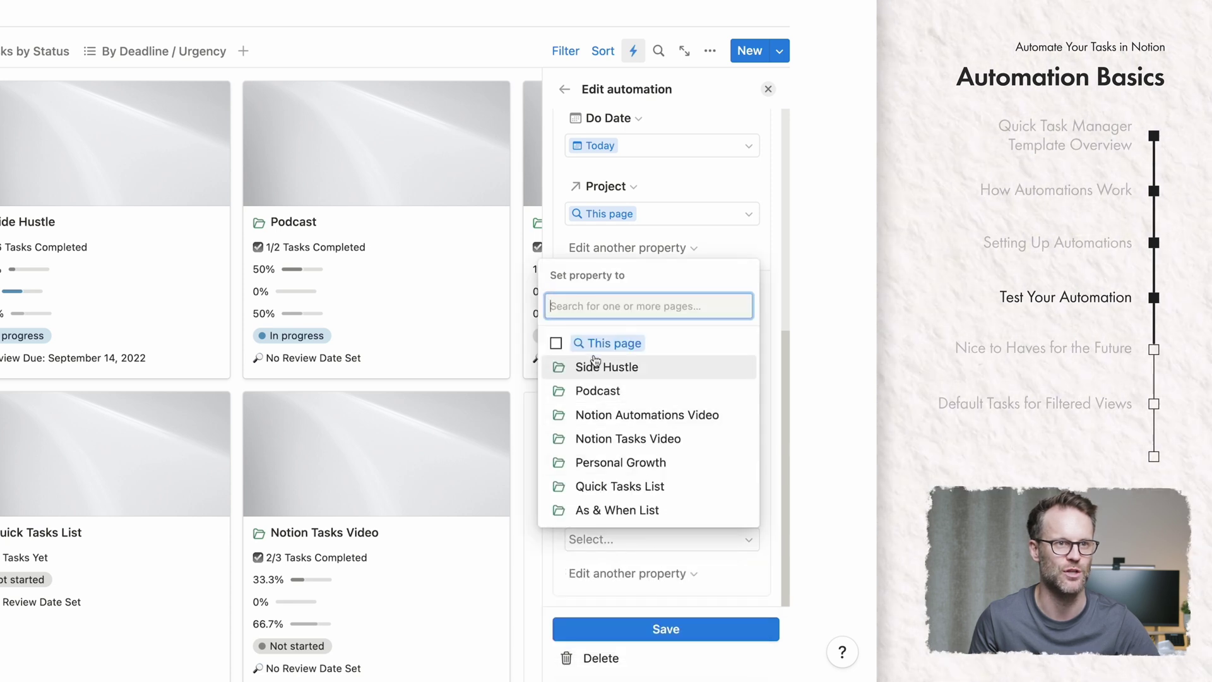
{"action": "left_click", "coordinate": [603, 346]}
{"action": "left_click", "coordinate": [724, 581]}
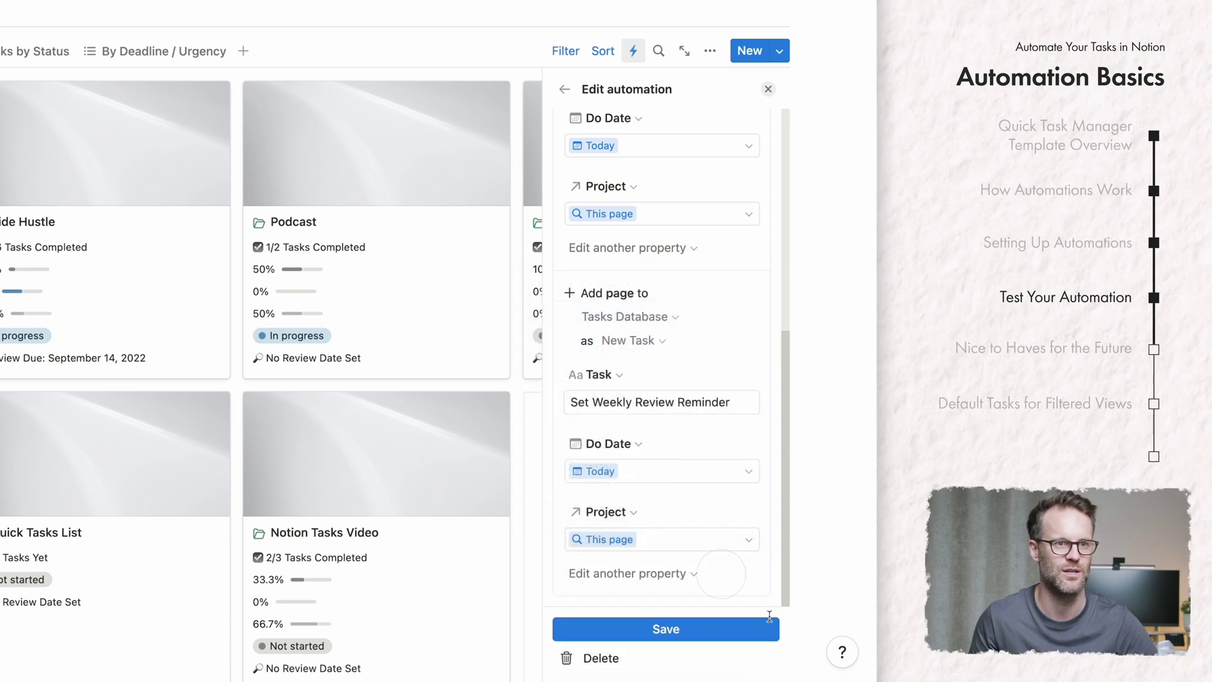
Step: Save the extended automation and close the automations list
{"action": "left_click", "coordinate": [696, 632]}
{"action": "left_click", "coordinate": [819, 101]}
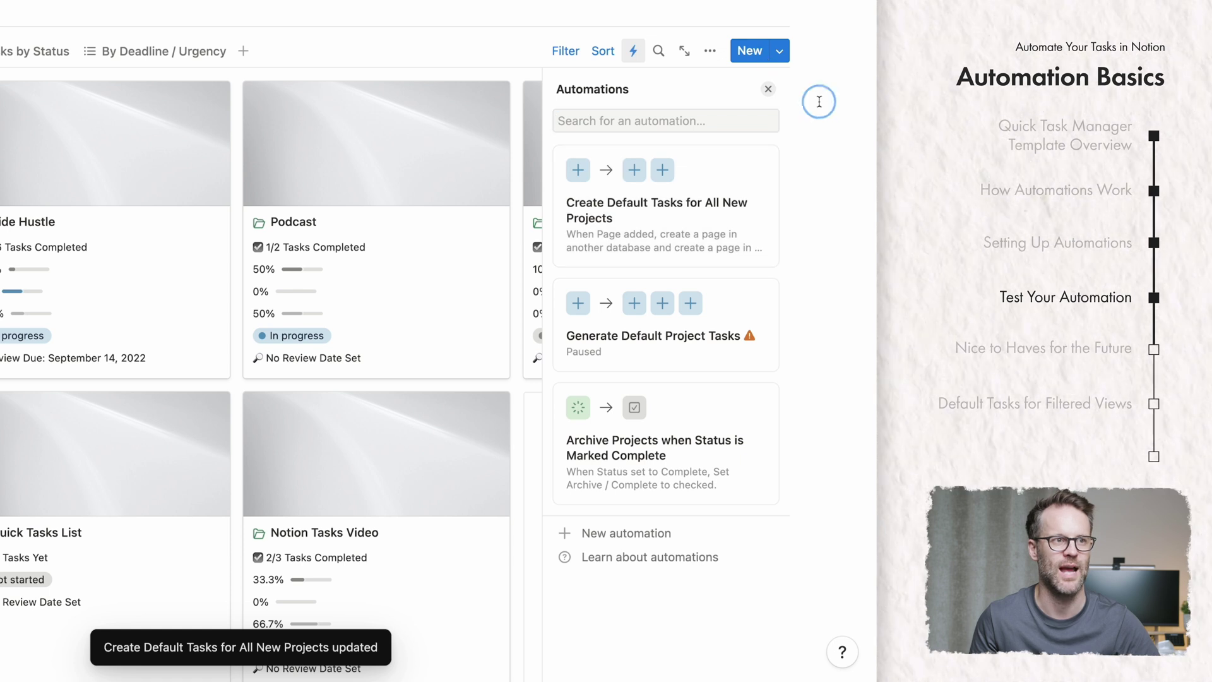
{"action": "key", "text": "Escape"}
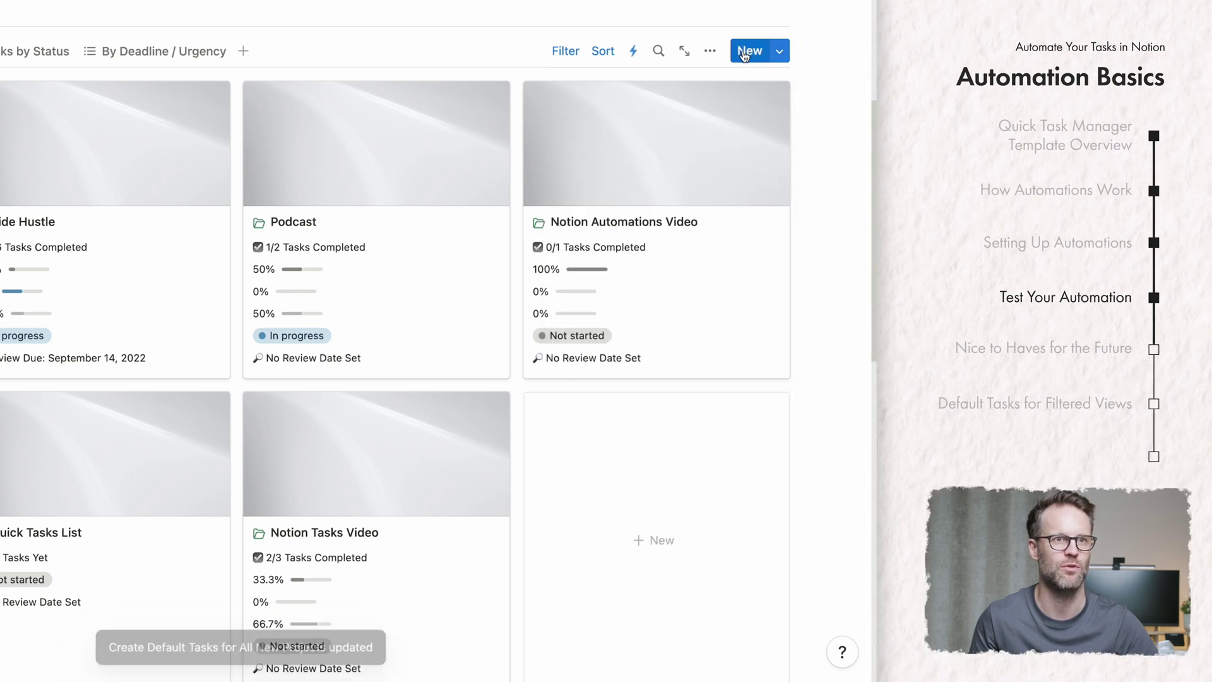
Step: Create another project from the default template and check the tasks on its All Project Tasks status board
{"action": "left_click", "coordinate": [747, 64]}
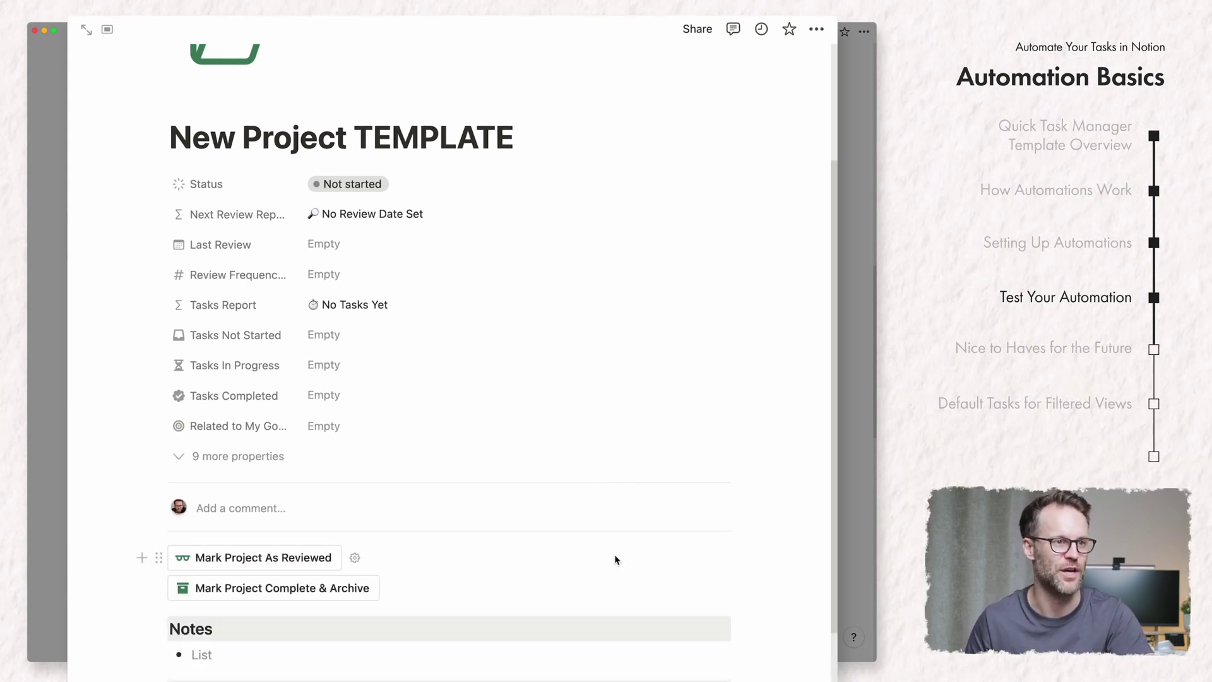
{"action": "scroll", "coordinate": [617, 556], "scroll_direction": "down", "scroll_amount": 6}
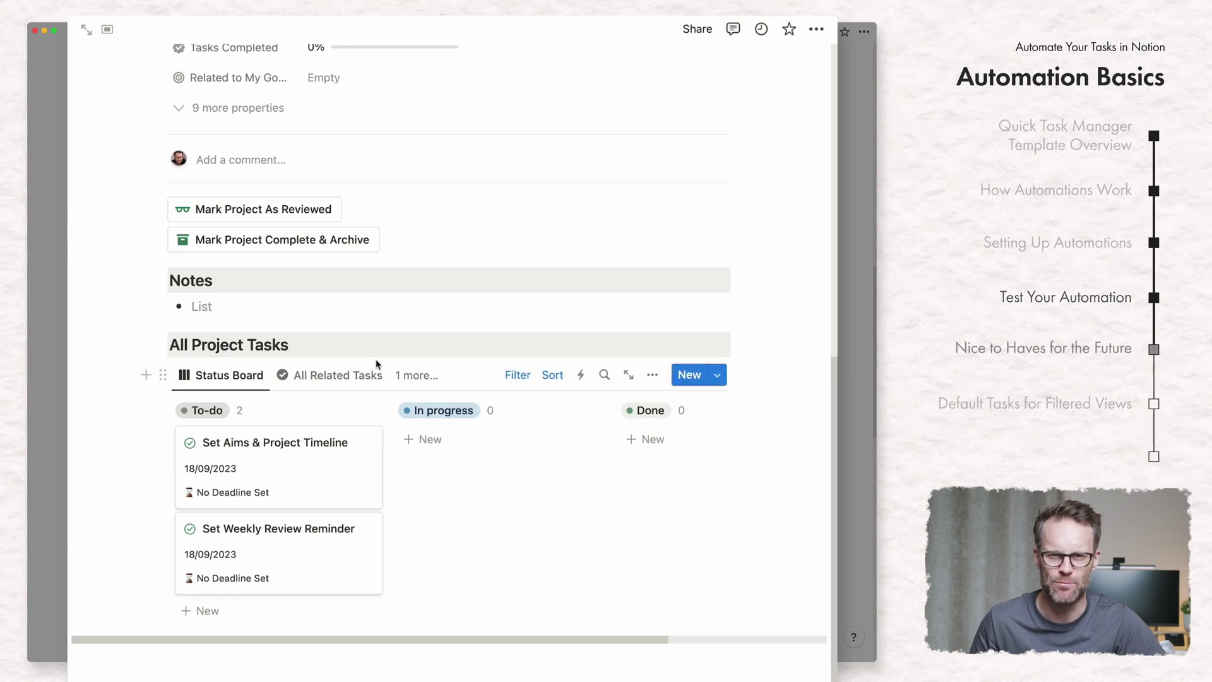
{"action": "scroll", "coordinate": [376, 365], "scroll_direction": "up", "scroll_amount": 6}
Step: Close the test project's page and delete the New Project TEMPLATE card from the Project Overviews gallery
{"action": "left_click", "coordinate": [838, 128]}
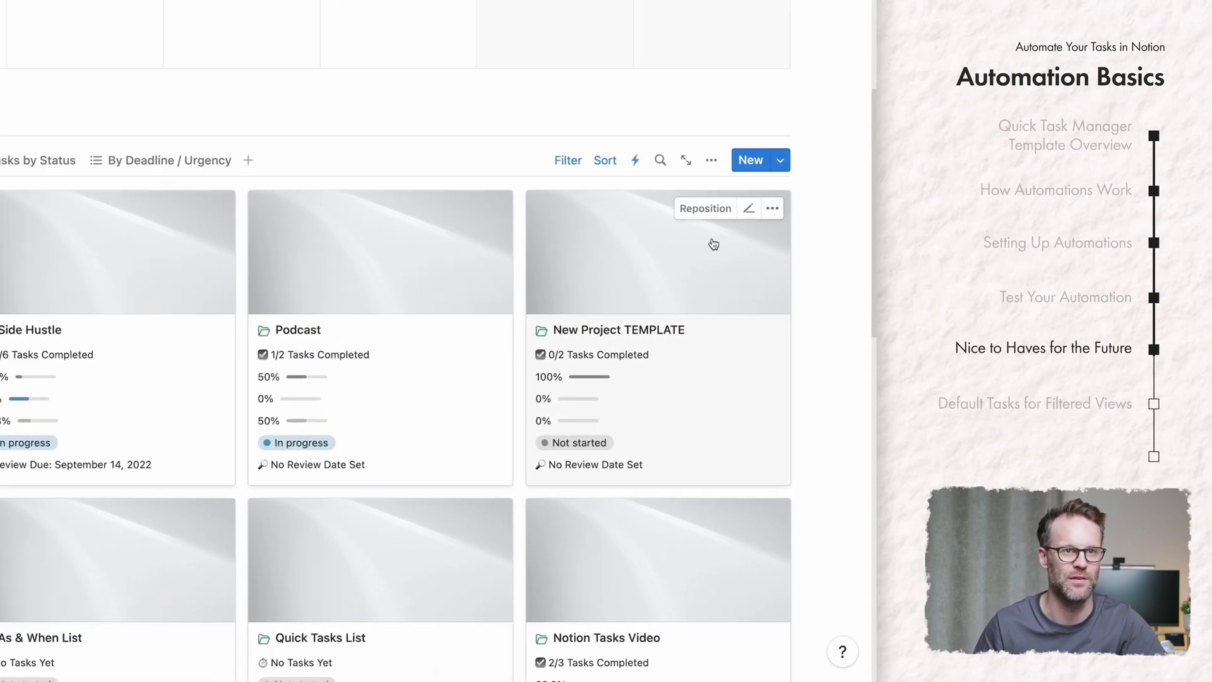
{"action": "left_click", "coordinate": [806, 337]}
{"action": "left_click", "coordinate": [700, 242]}
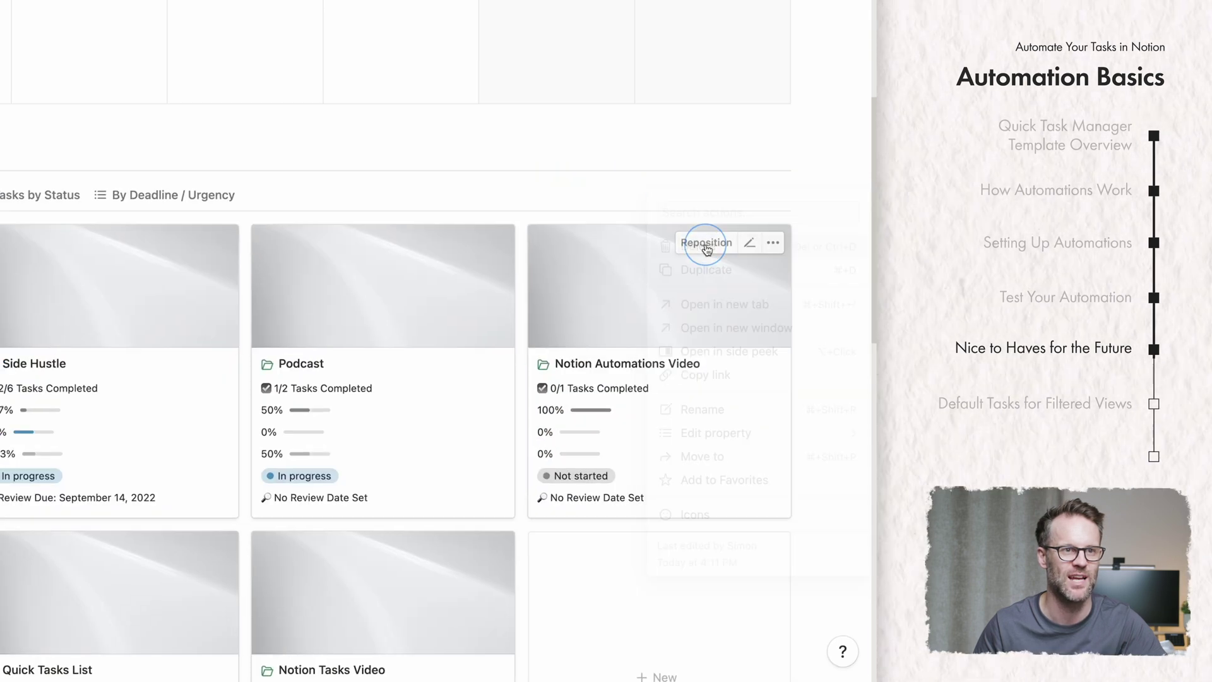
Step: Look over the Tasks Database week view and the trigger and action options of a blank new automation, and close it without creating it
{"action": "scroll", "coordinate": [598, 434], "scroll_direction": "up", "scroll_amount": 5}
{"action": "scroll", "coordinate": [598, 434], "scroll_direction": "up", "scroll_amount": 3}
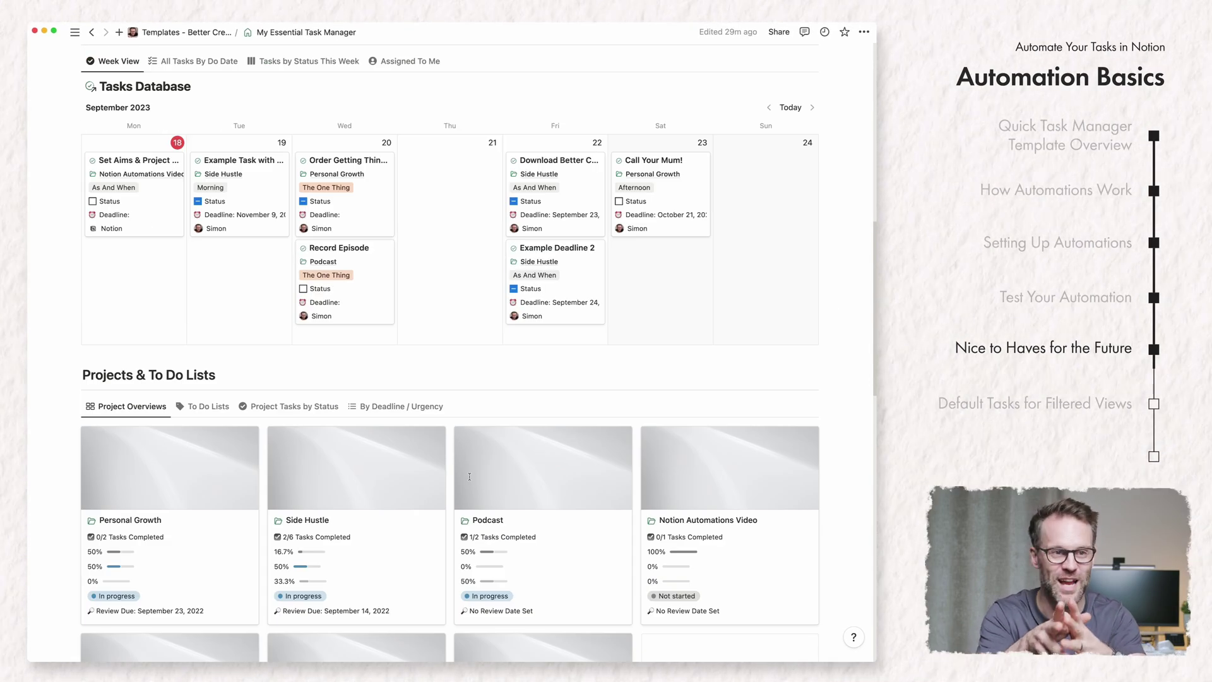
{"action": "scroll", "coordinate": [469, 477], "scroll_direction": "down", "scroll_amount": 4}
{"action": "left_click", "coordinate": [713, 204]}
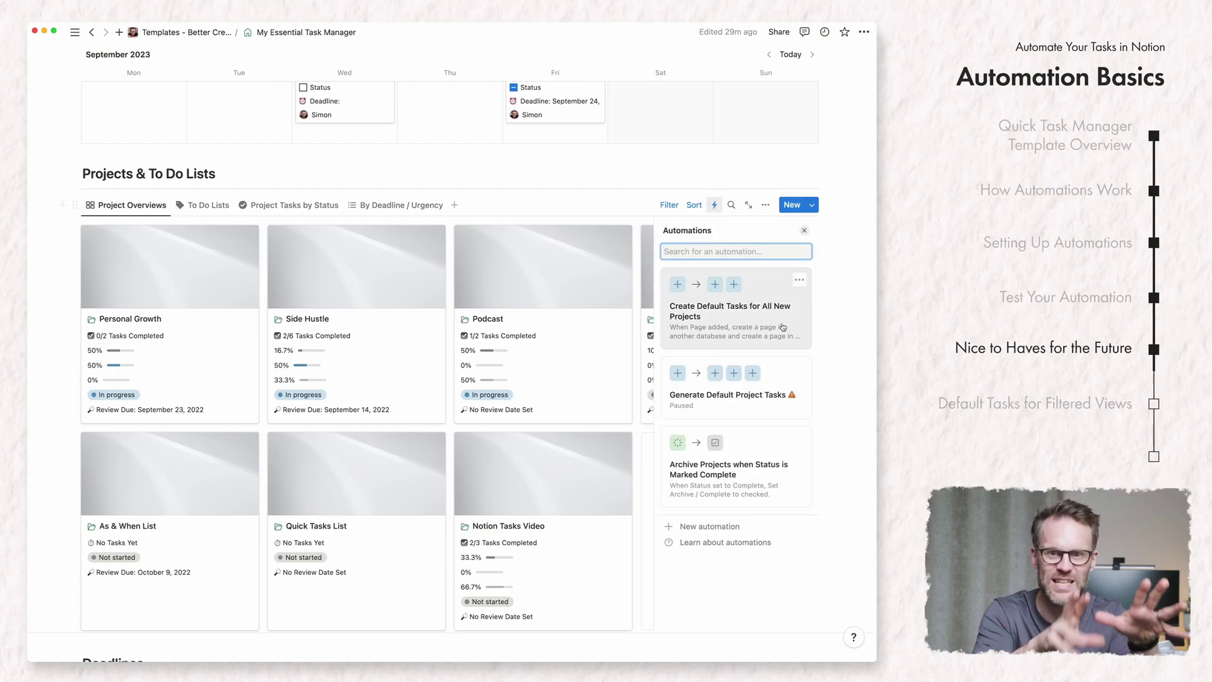
{"action": "left_click", "coordinate": [707, 526]}
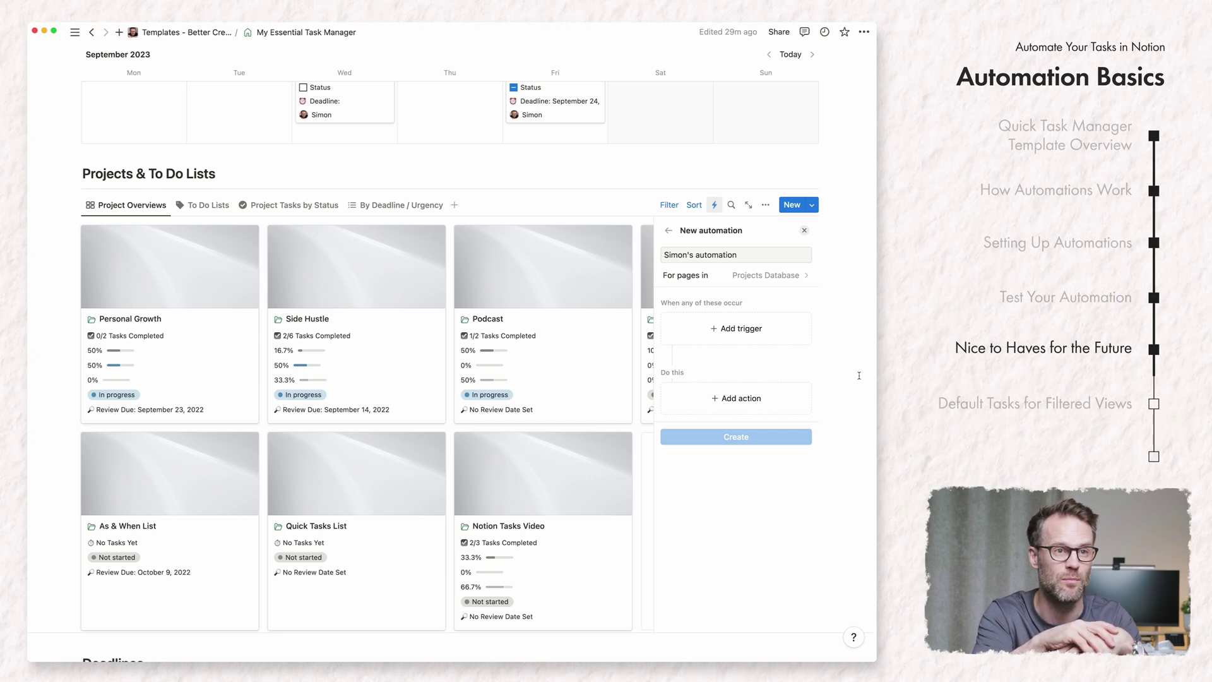
{"action": "left_click", "coordinate": [804, 231]}
{"action": "left_click", "coordinate": [478, 346]}
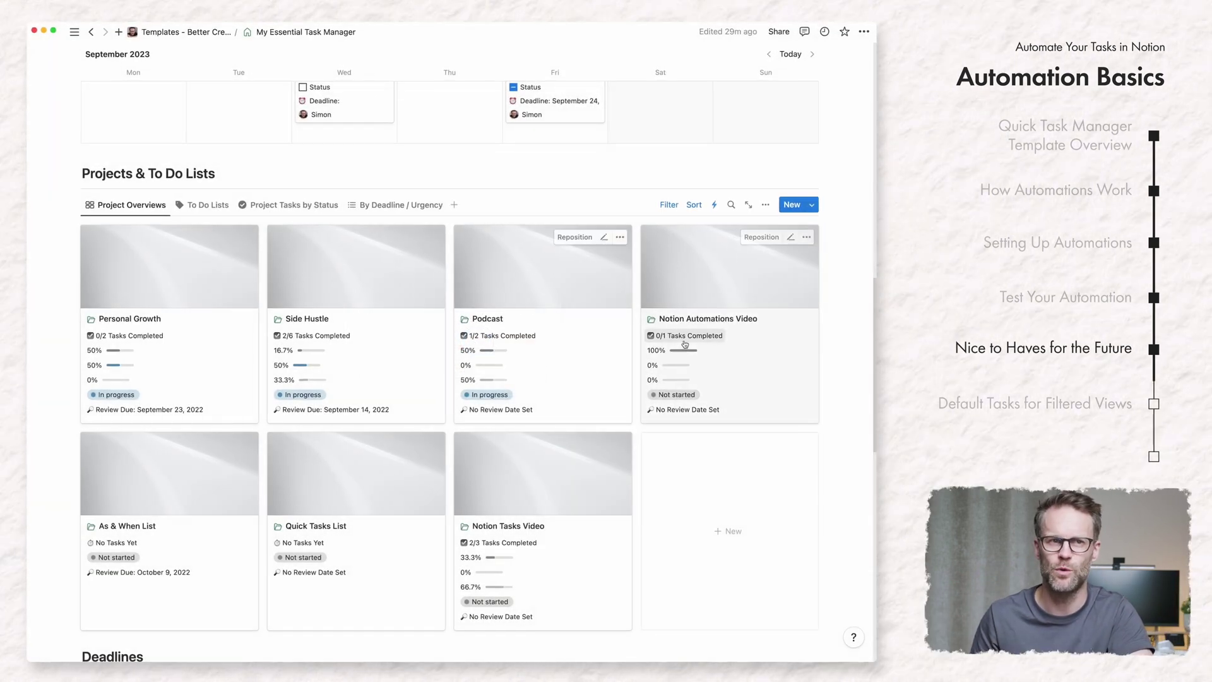
Step: Reopen the Create Default Tasks for All New Projects automation for editing and examine its trigger and first action
{"action": "left_click", "coordinate": [661, 114]}
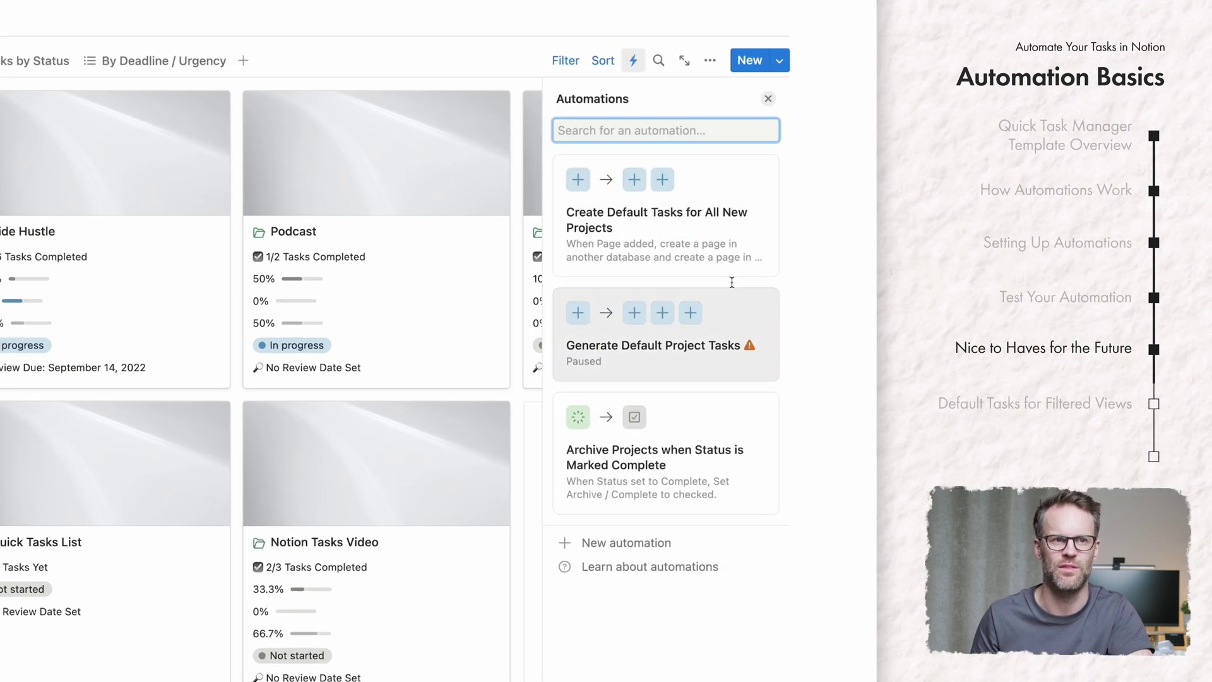
{"action": "left_click", "coordinate": [765, 174]}
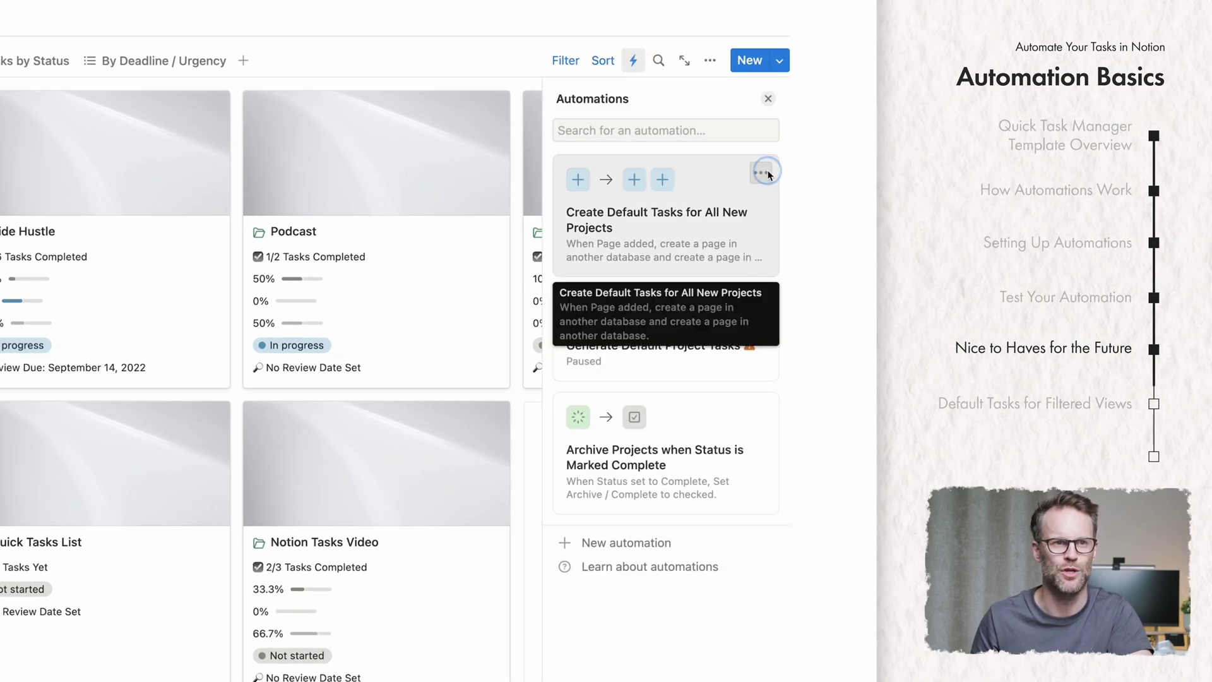
{"action": "left_click", "coordinate": [718, 201]}
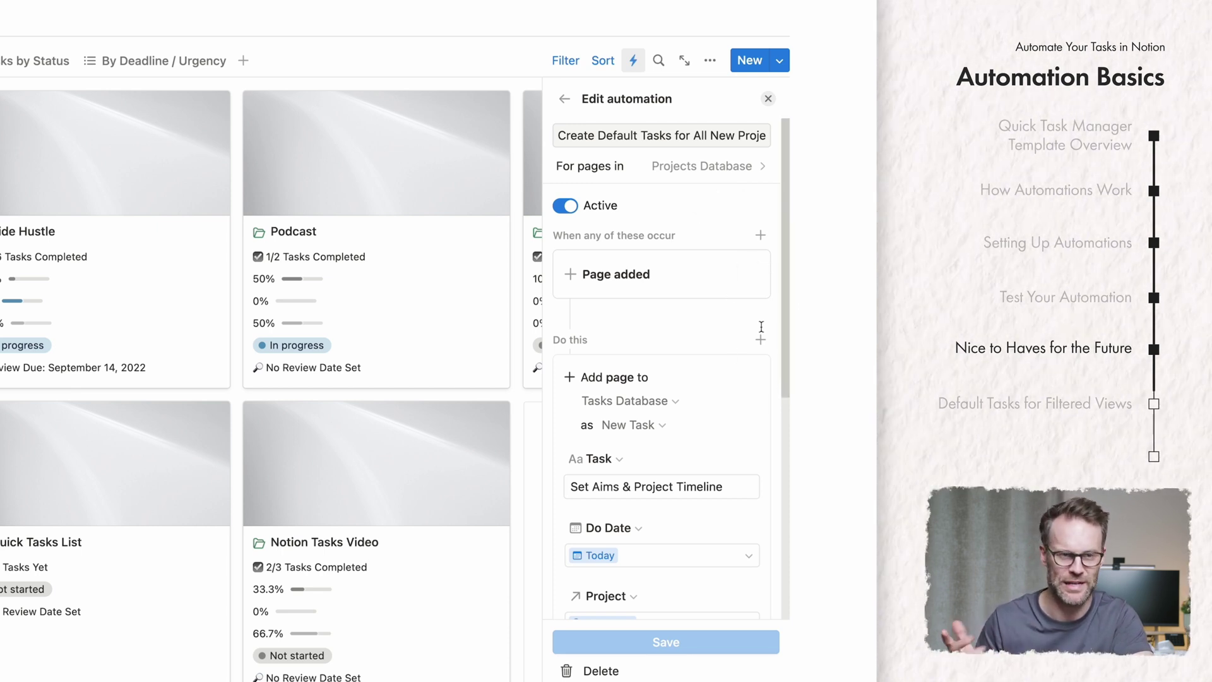
{"action": "left_click", "coordinate": [750, 379]}
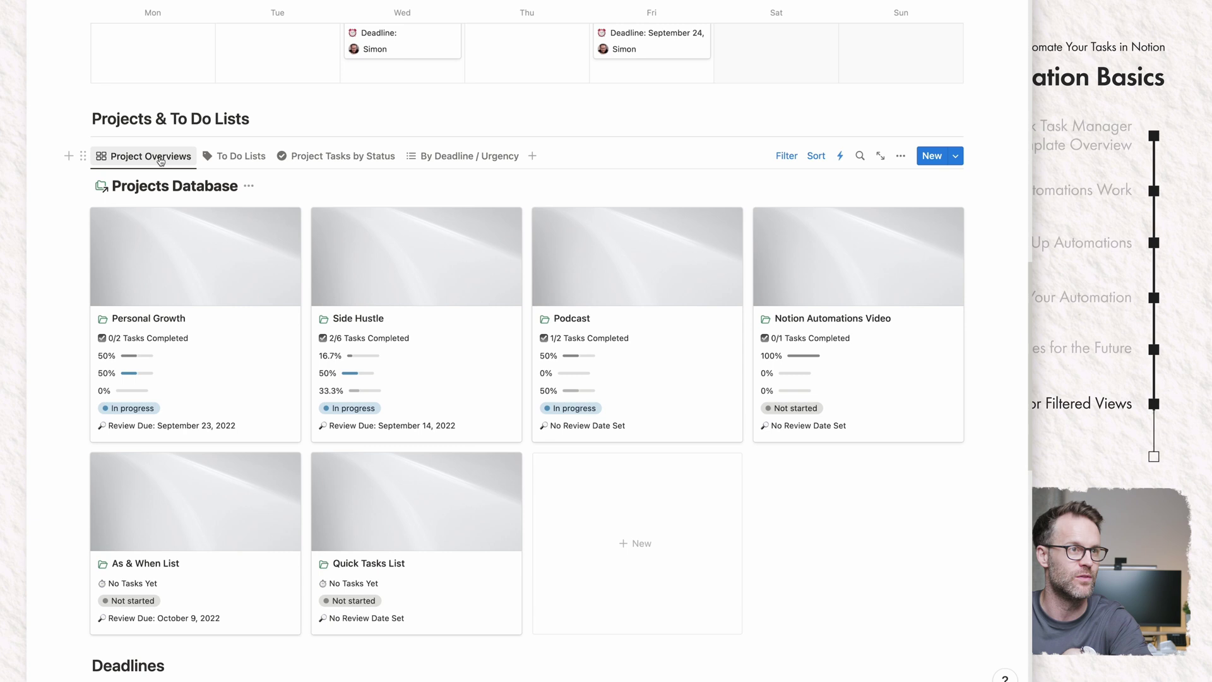
Step: Duplicate the Project Overviews view of the Projects Database and rename the copy "Content Projects"
{"action": "left_click", "coordinate": [128, 194]}
{"action": "left_click", "coordinate": [161, 220]}
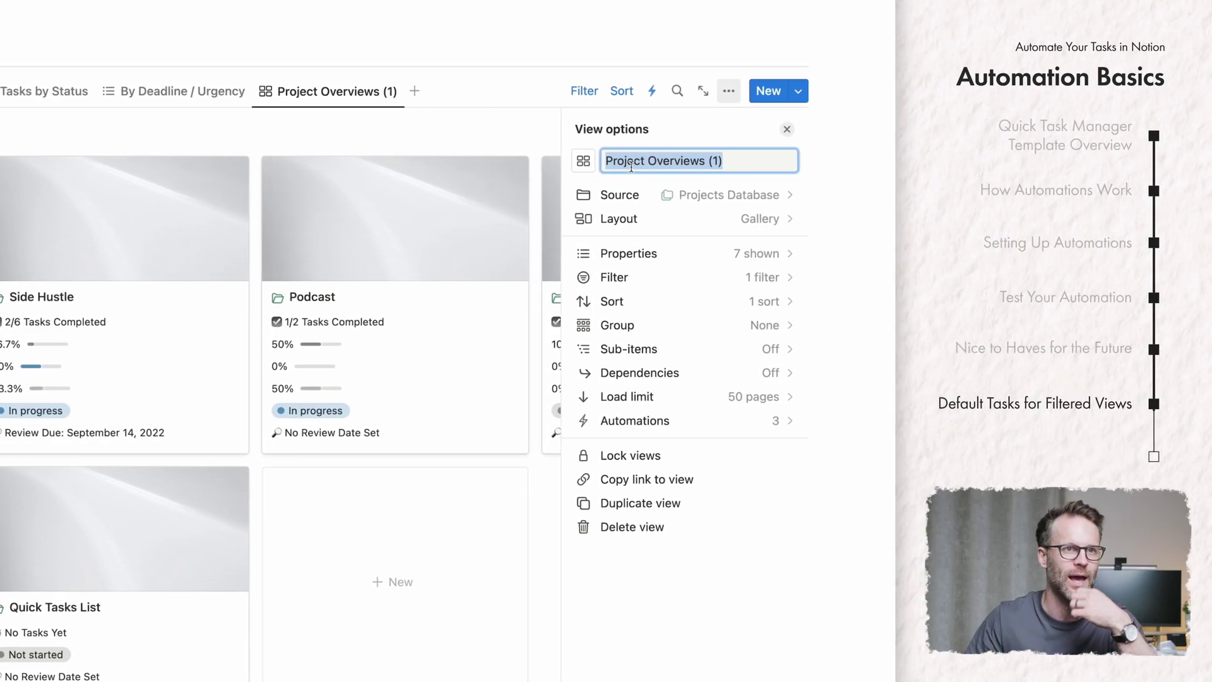
{"action": "double_click", "coordinate": [590, 163]}
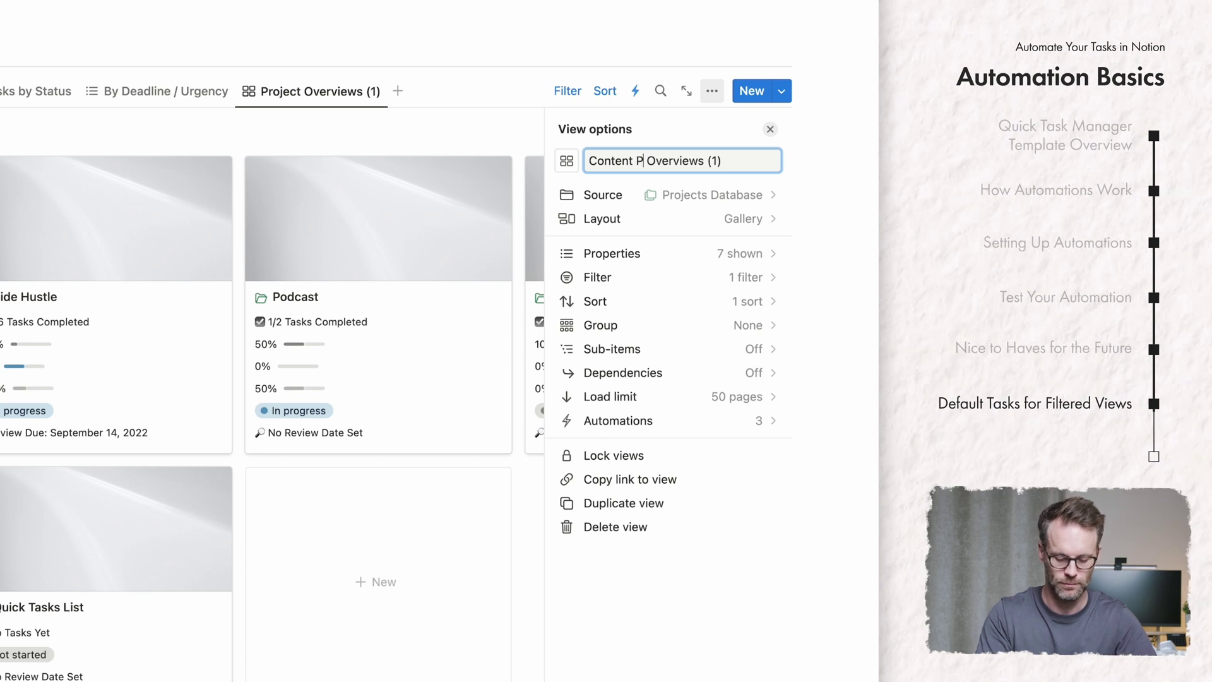
{"action": "left_click", "coordinate": [477, 118]}
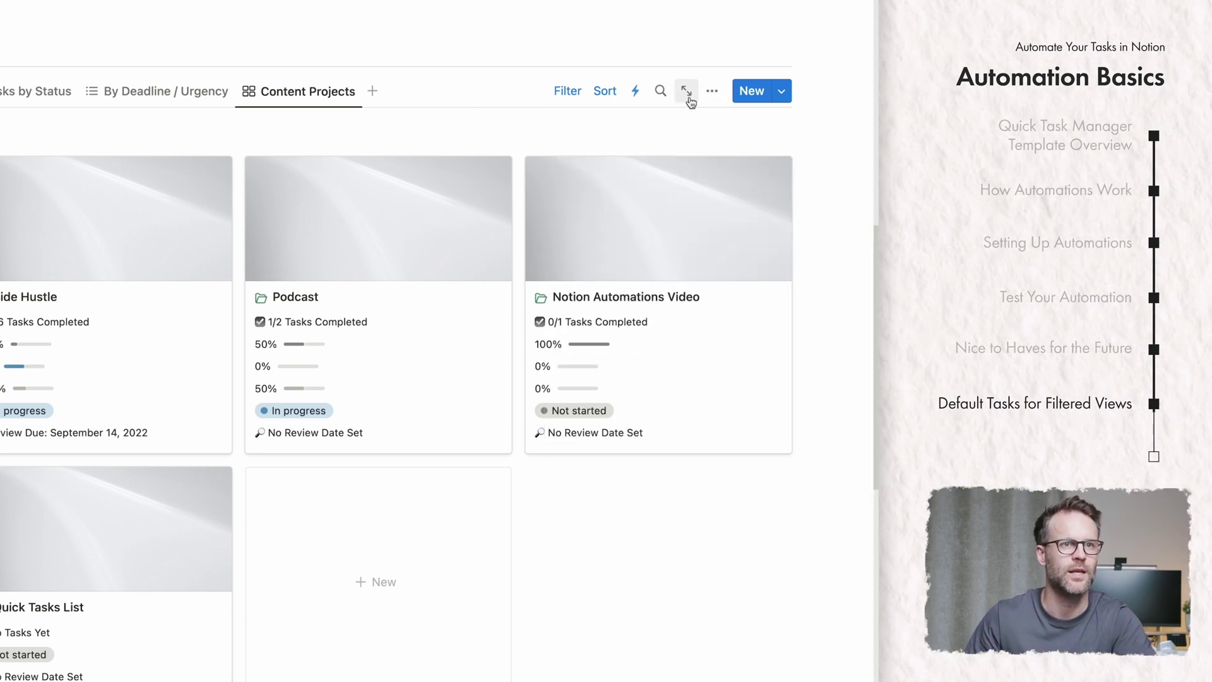
Step: Show the Project Type / Area property on the Content Projects gallery cards and place it directly below Project
{"action": "left_click", "coordinate": [712, 91]}
{"action": "left_click", "coordinate": [671, 253]}
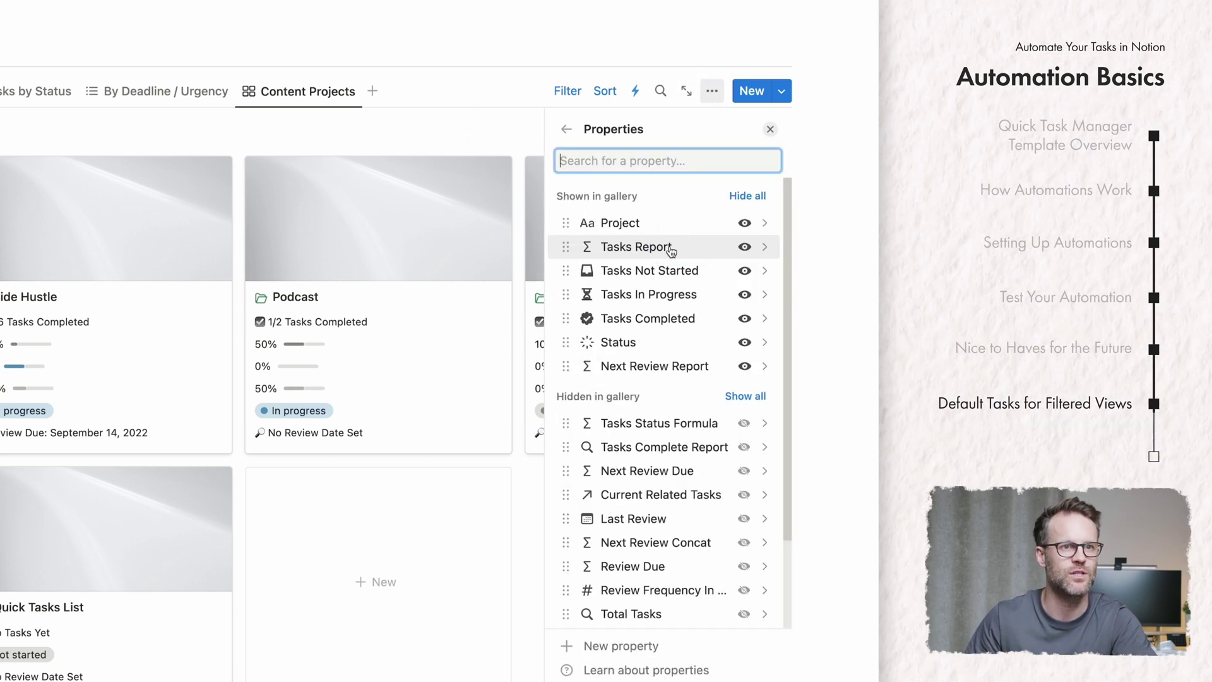
{"action": "scroll", "coordinate": [688, 366], "scroll_direction": "down", "scroll_amount": 2}
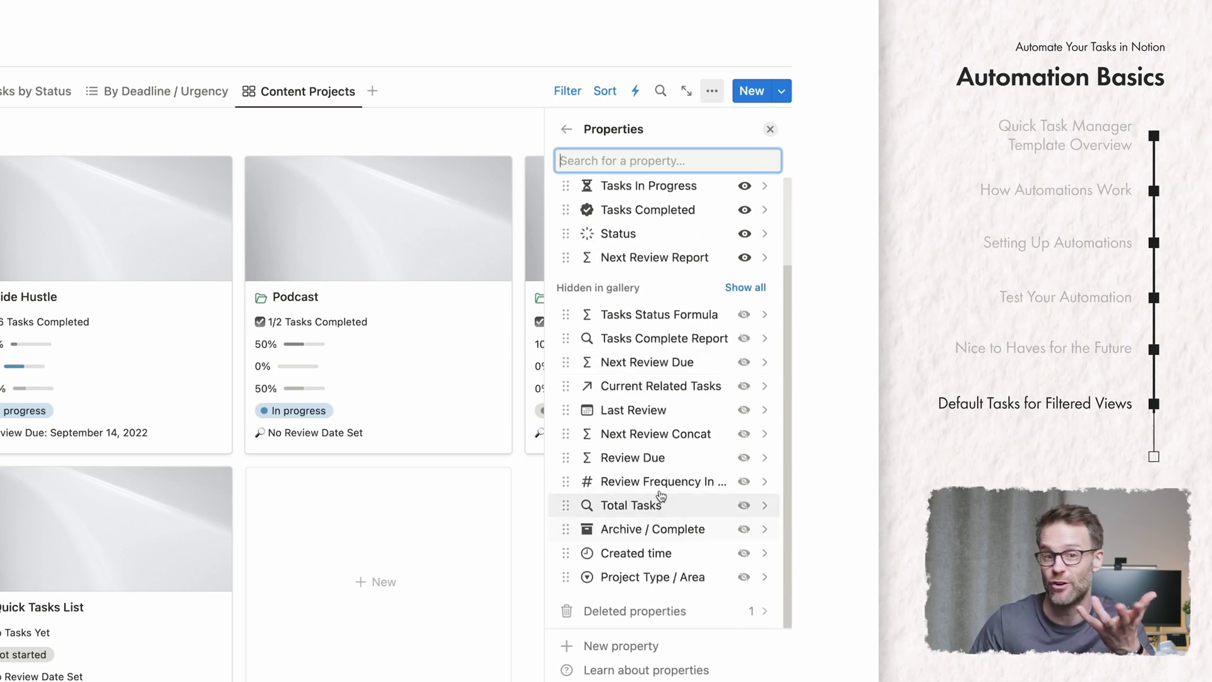
{"action": "left_click", "coordinate": [745, 582]}
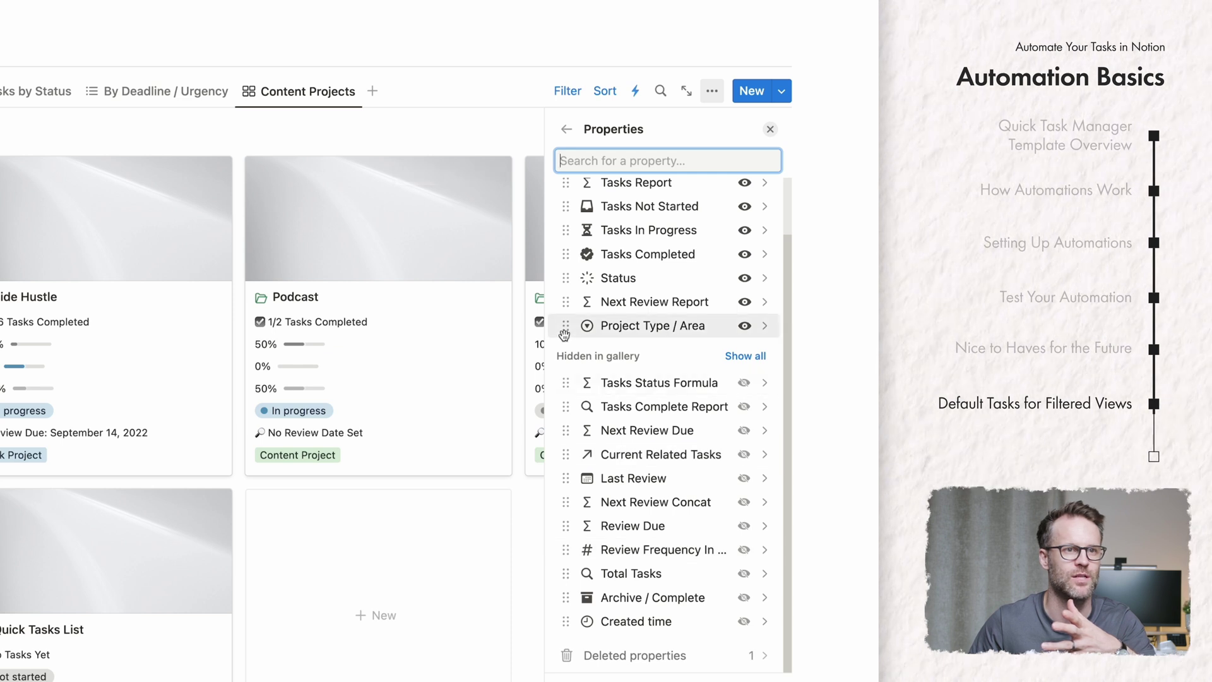
{"action": "left_click_drag", "start_coordinate": [566, 325], "coordinate": [576, 252]}
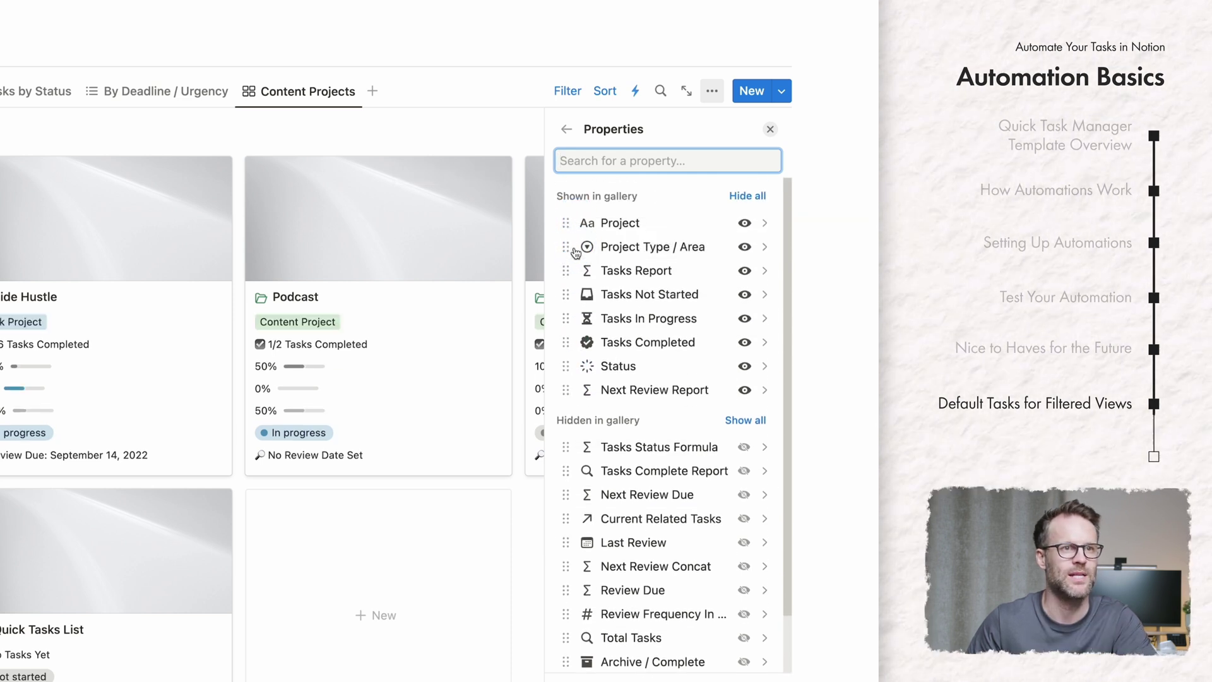
{"action": "left_click", "coordinate": [514, 120]}
Step: Add an advanced filter rule to the Content Projects view where Project Type / Area is Content Project, and save it for everyone
{"action": "left_click", "coordinate": [568, 91]}
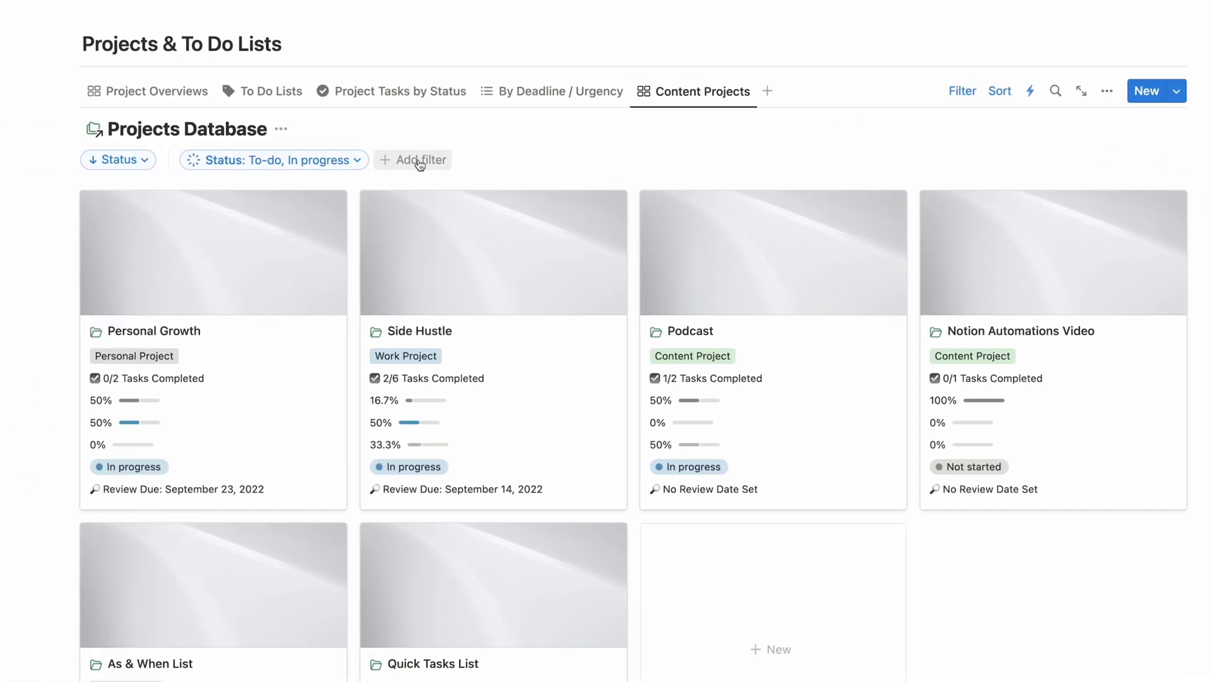
{"action": "left_click", "coordinate": [418, 160]}
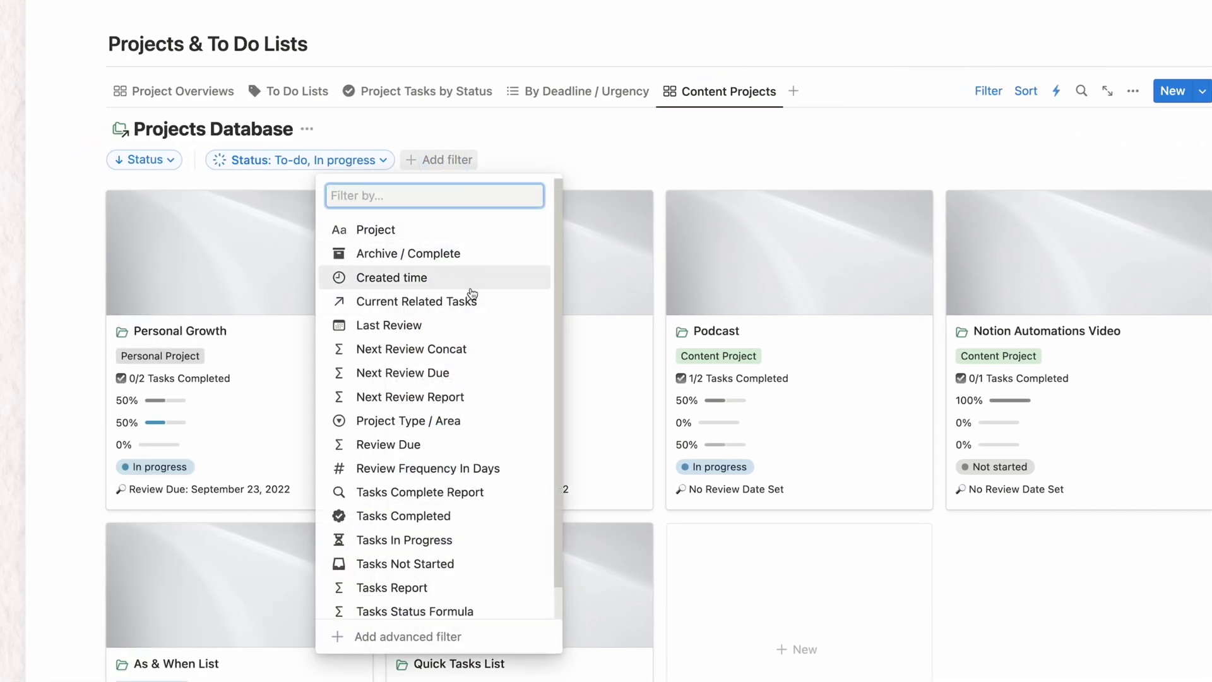
{"action": "left_click", "coordinate": [452, 427]}
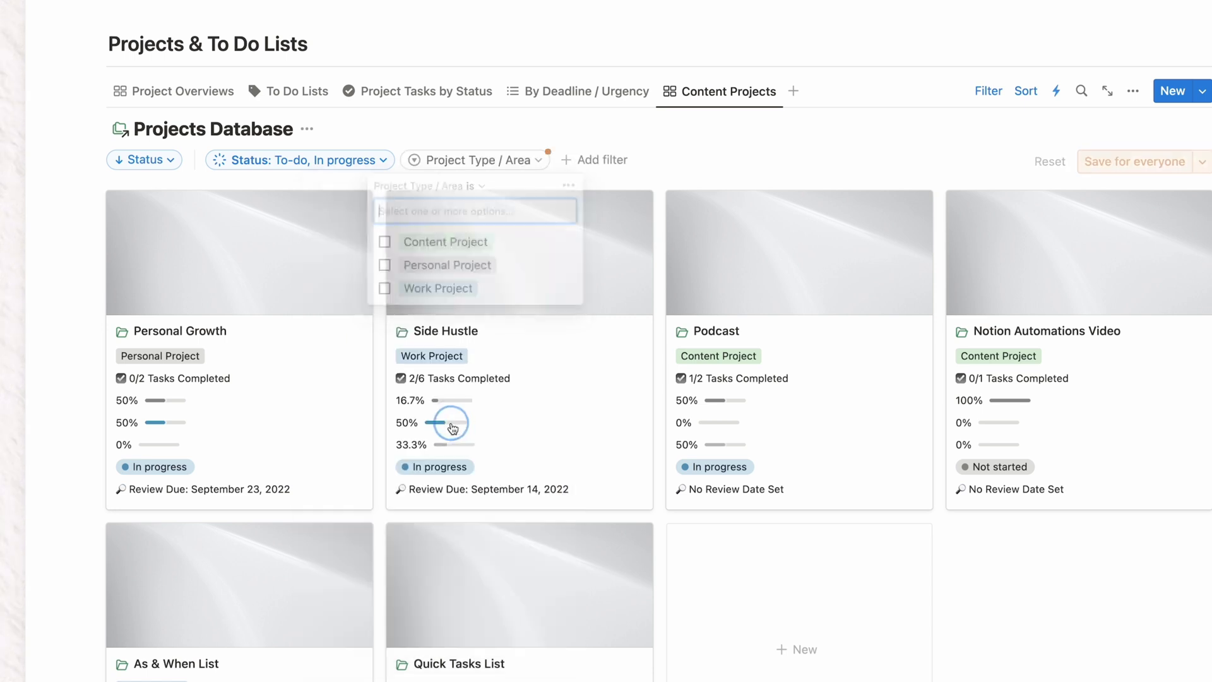
{"action": "left_click", "coordinate": [571, 186]}
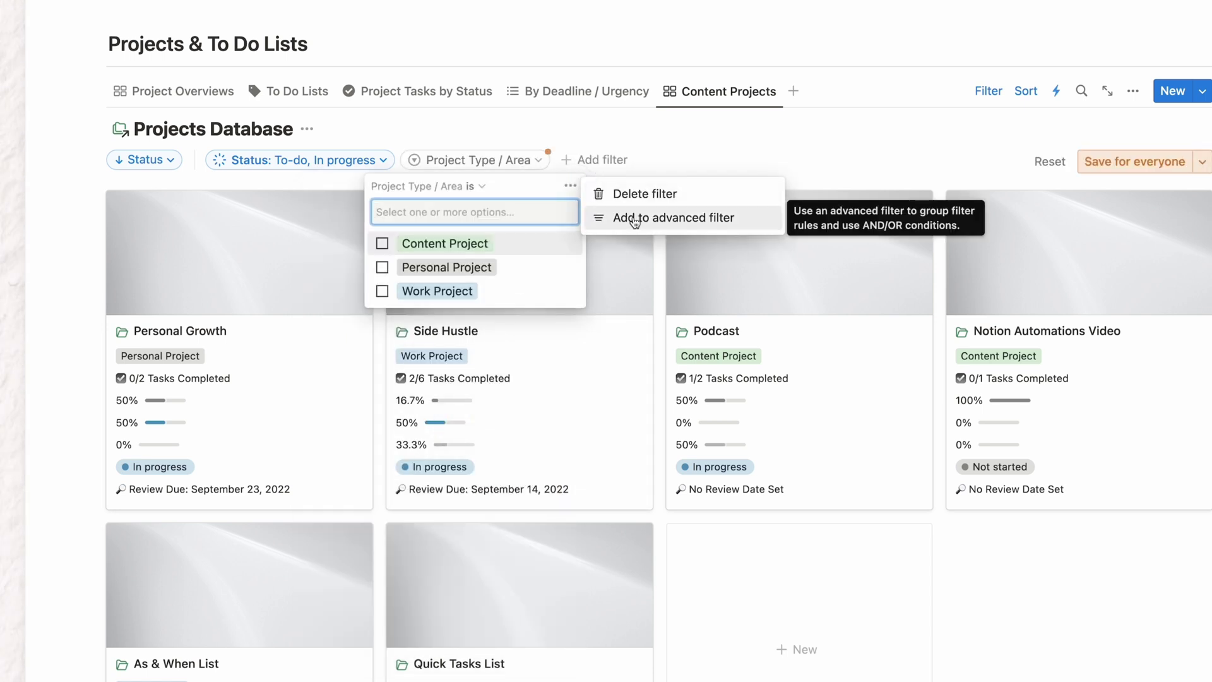
{"action": "left_click", "coordinate": [632, 219]}
{"action": "left_click", "coordinate": [356, 207]}
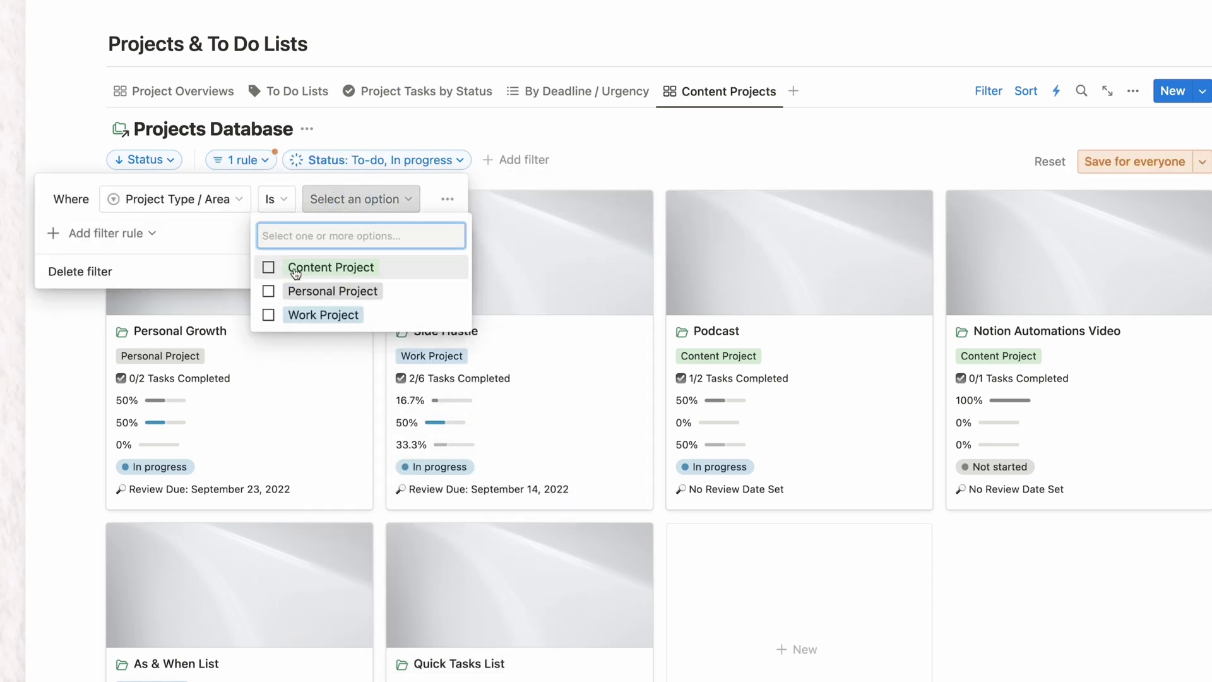
{"action": "left_click", "coordinate": [296, 270]}
{"action": "left_click", "coordinate": [781, 174]}
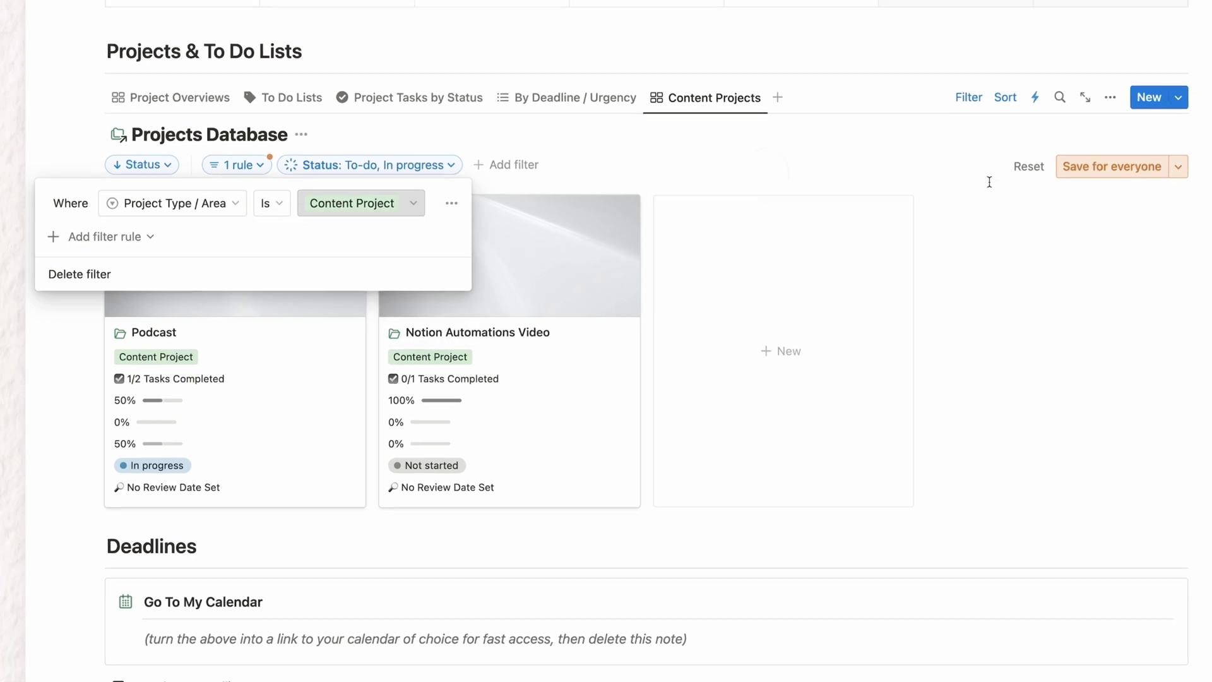
{"action": "left_click", "coordinate": [1134, 162]}
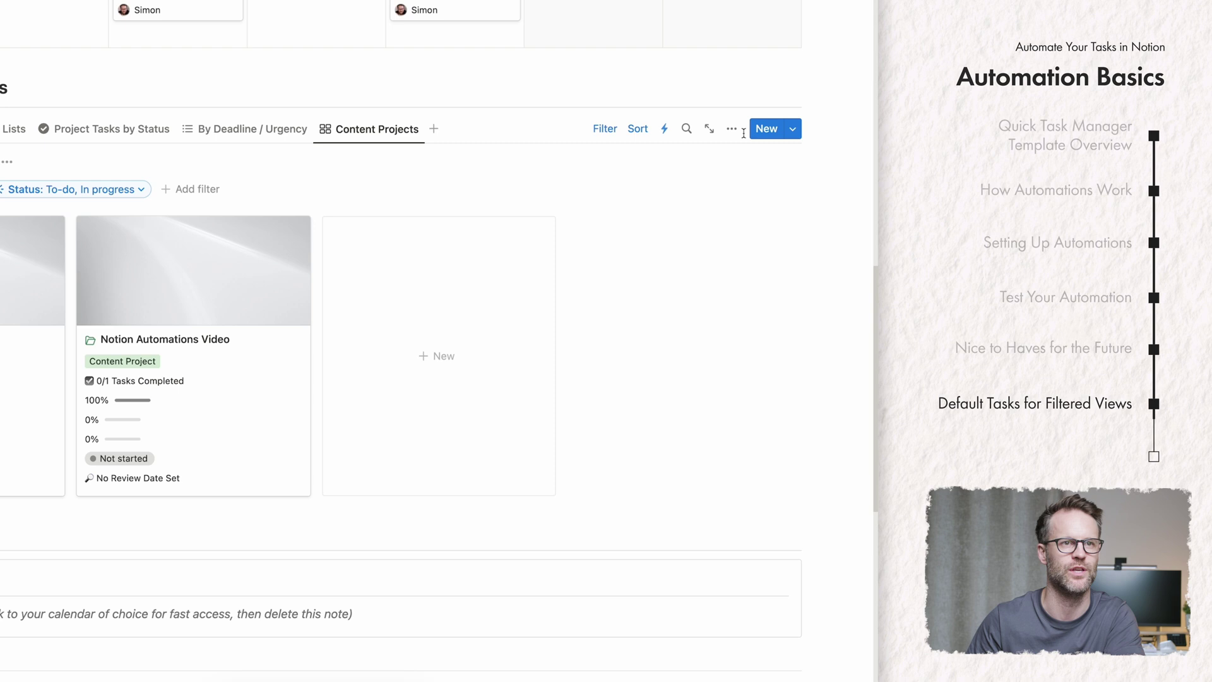
Step: Hide the Project Type / Area property from the Content Projects gallery cards and close the view settings
{"action": "left_click", "coordinate": [731, 129]}
{"action": "left_click", "coordinate": [726, 270]}
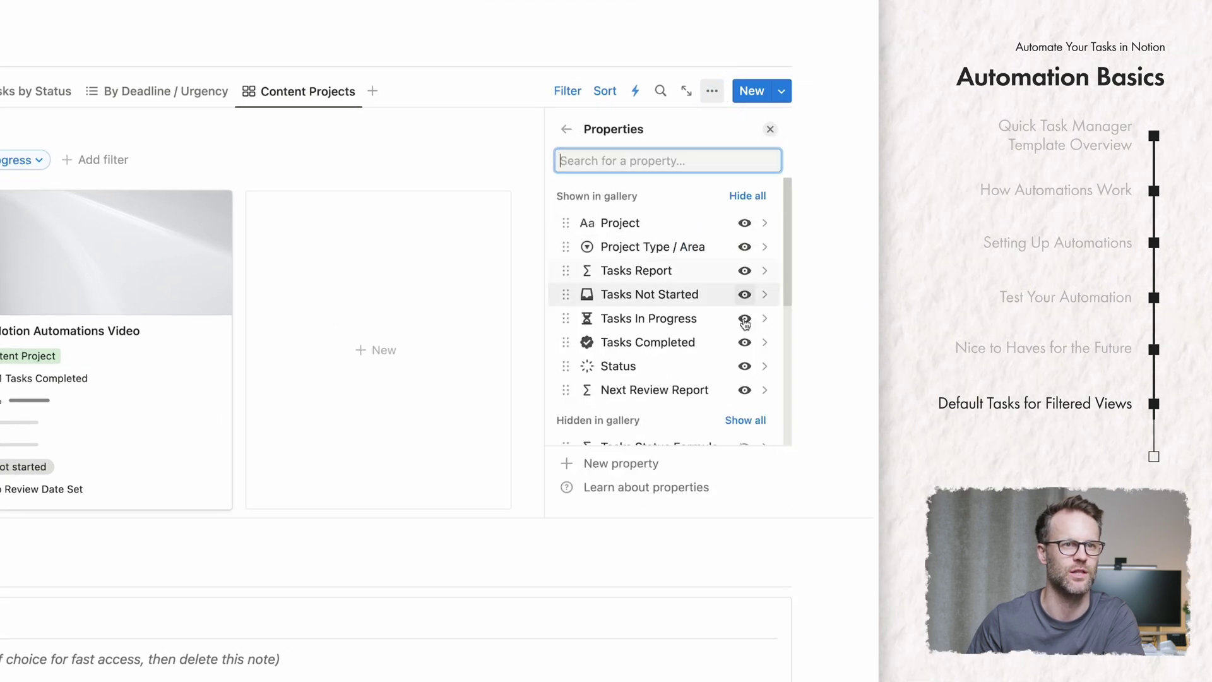
{"action": "left_click", "coordinate": [745, 247]}
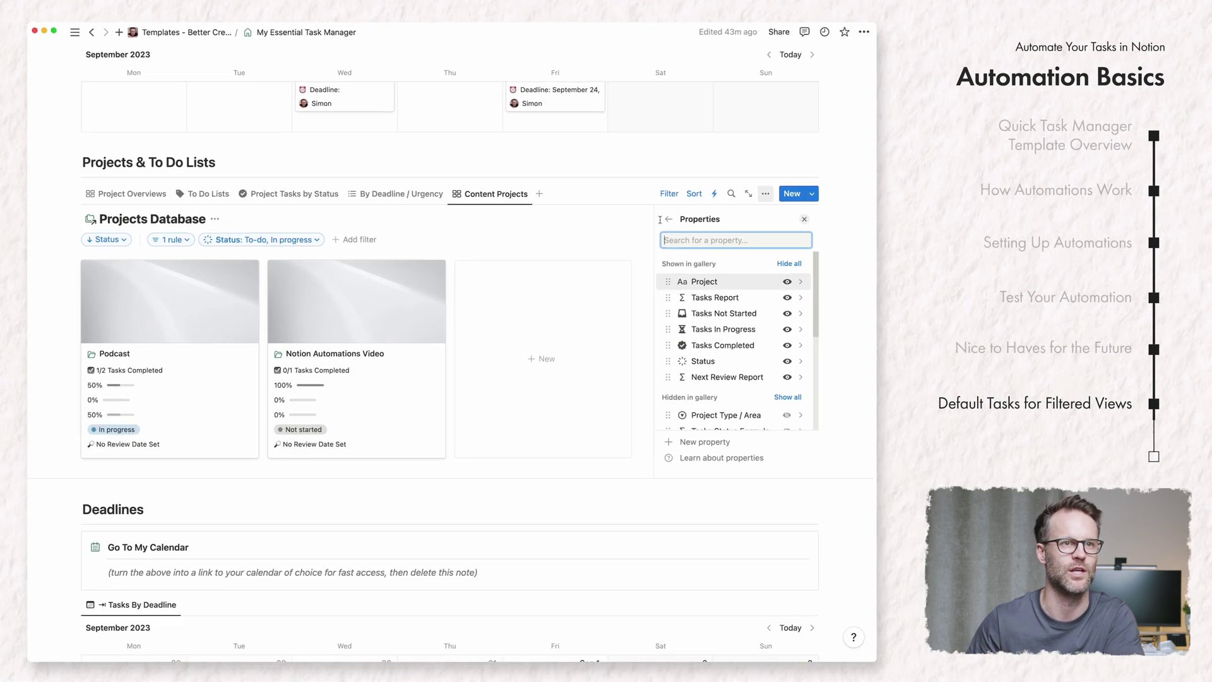
{"action": "key", "text": "Escape"}
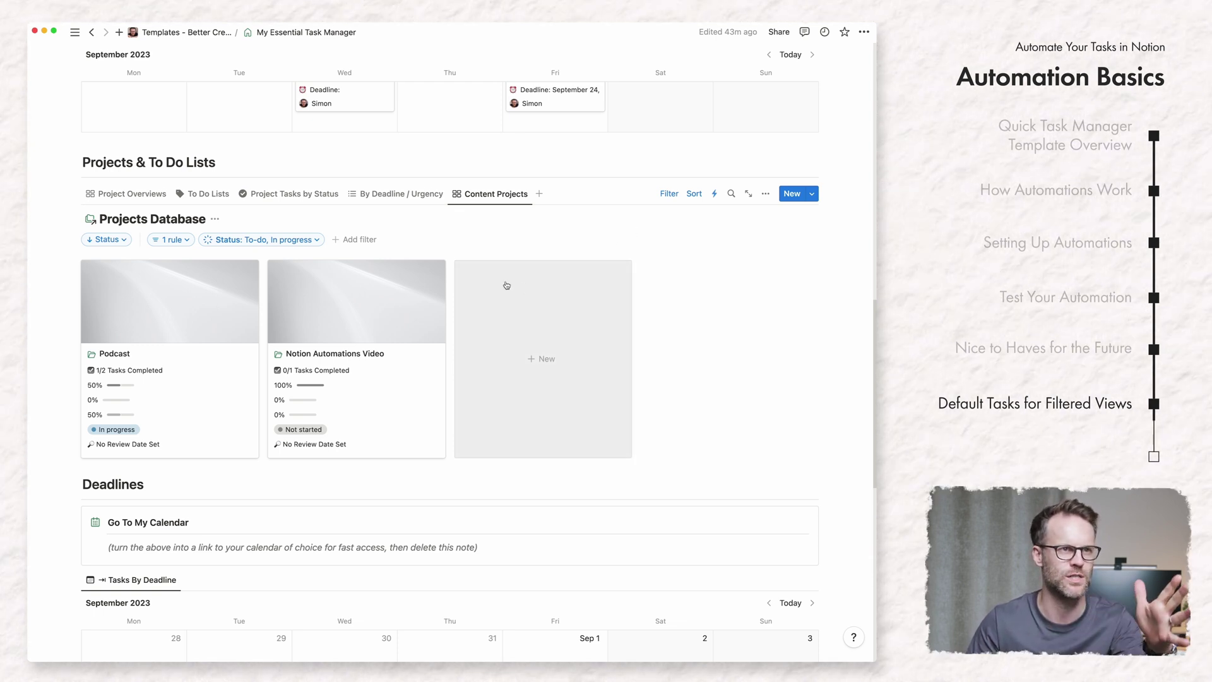
Step: Start a new automation for pages in the Content Projects view with Page added as its trigger
{"action": "left_click", "coordinate": [714, 193]}
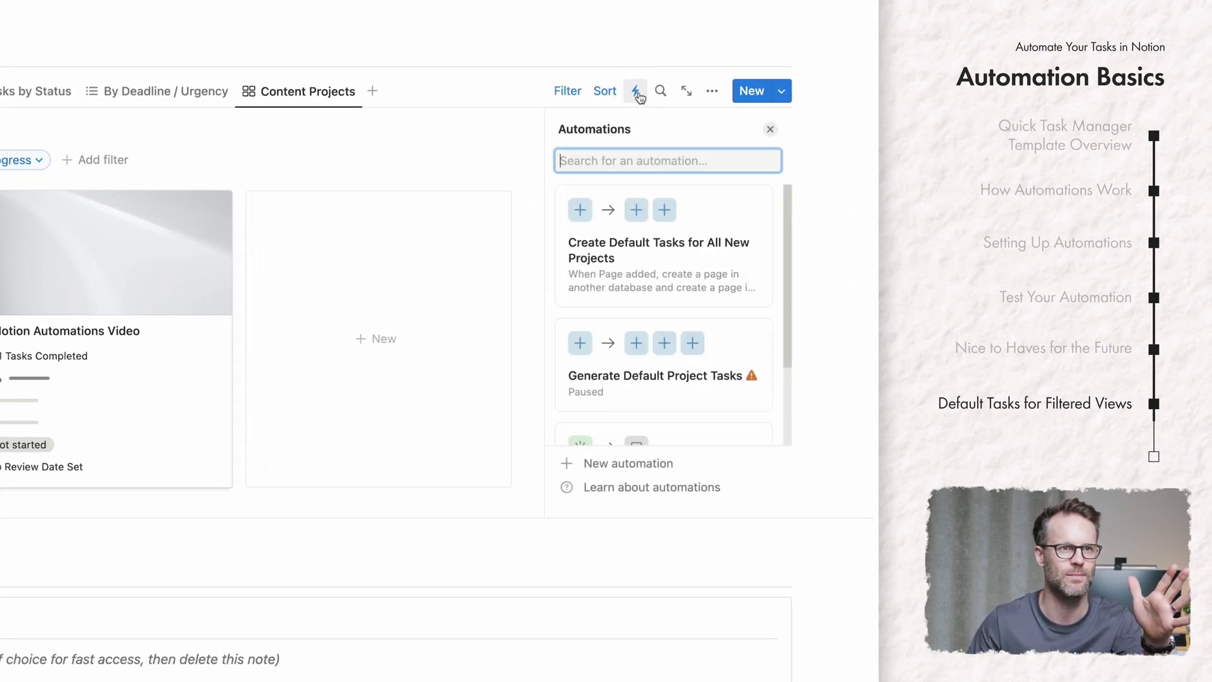
{"action": "scroll", "coordinate": [606, 318], "scroll_direction": "down", "scroll_amount": 3}
{"action": "left_click", "coordinate": [619, 464]}
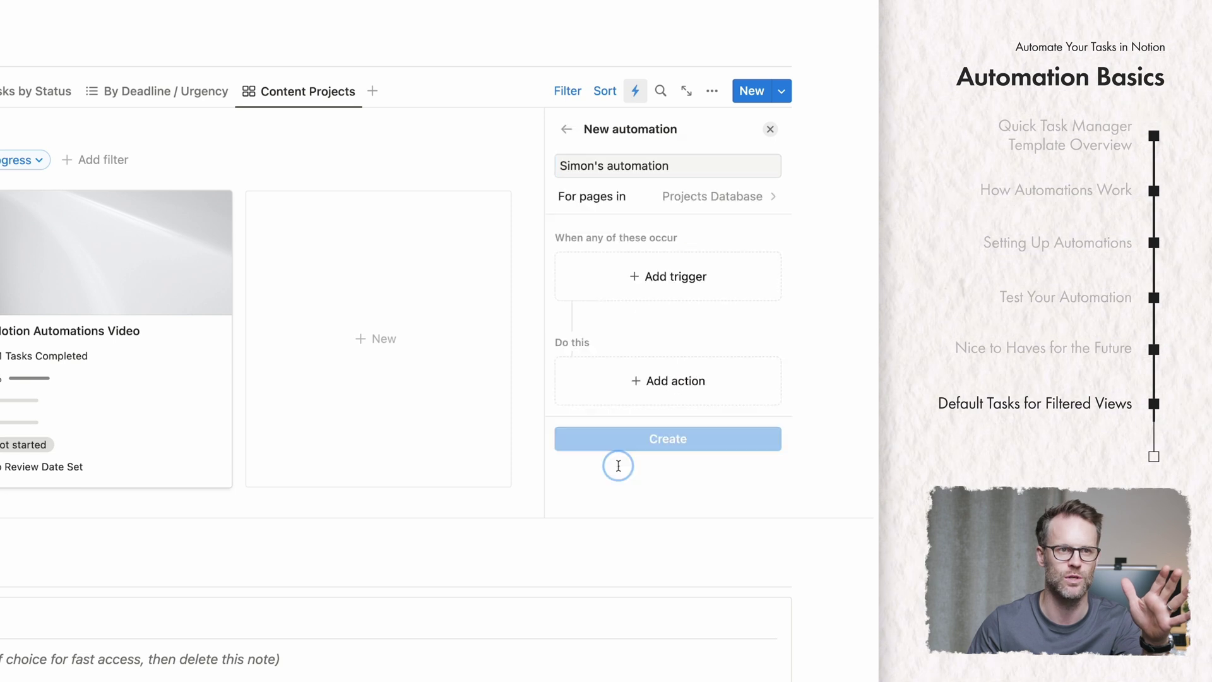
{"action": "left_click", "coordinate": [717, 200]}
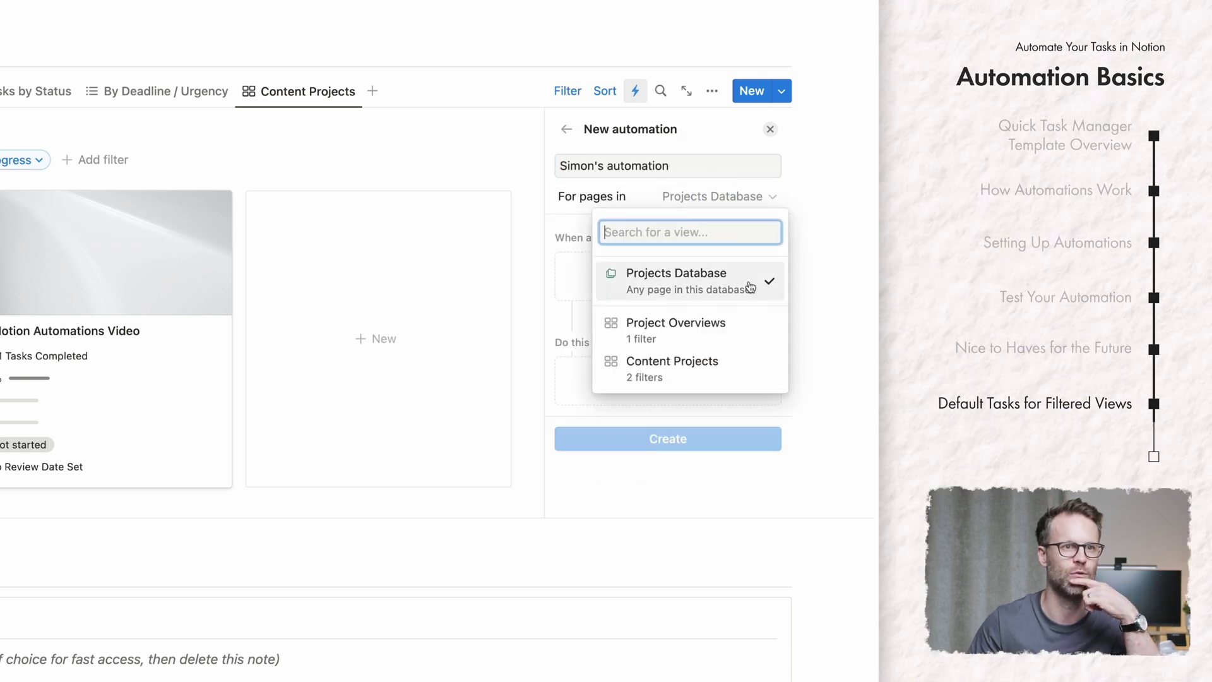
{"action": "left_click", "coordinate": [704, 371]}
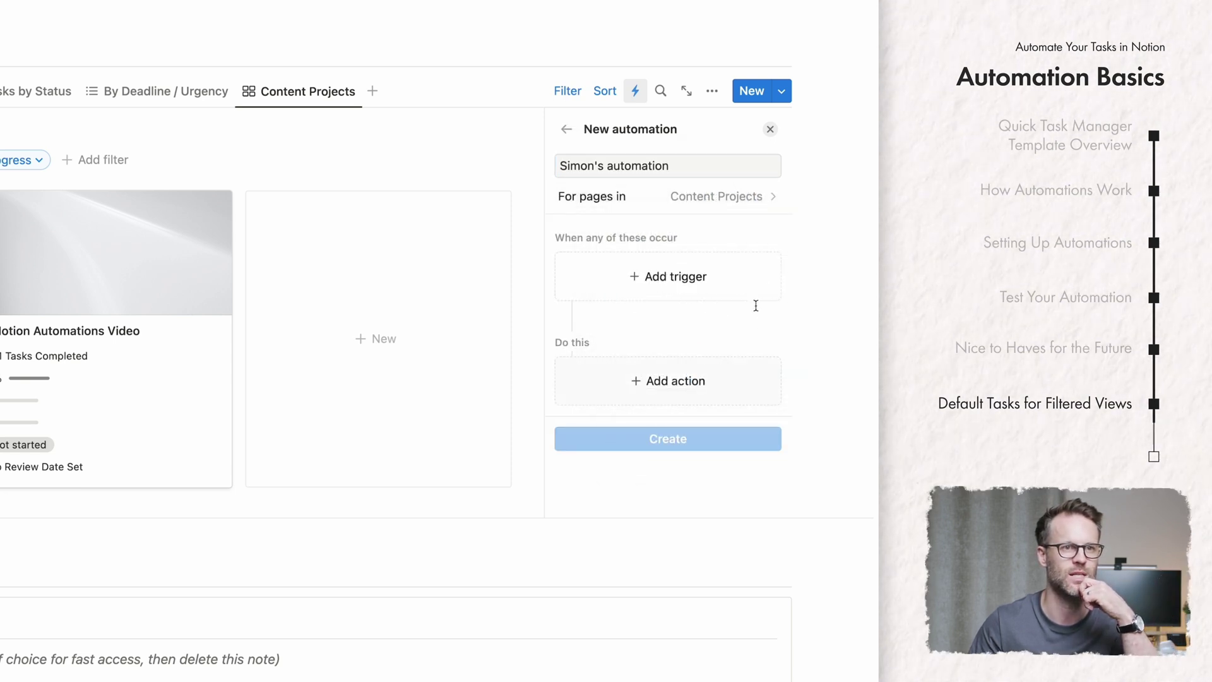
{"action": "left_click", "coordinate": [631, 276]}
{"action": "left_click", "coordinate": [621, 355]}
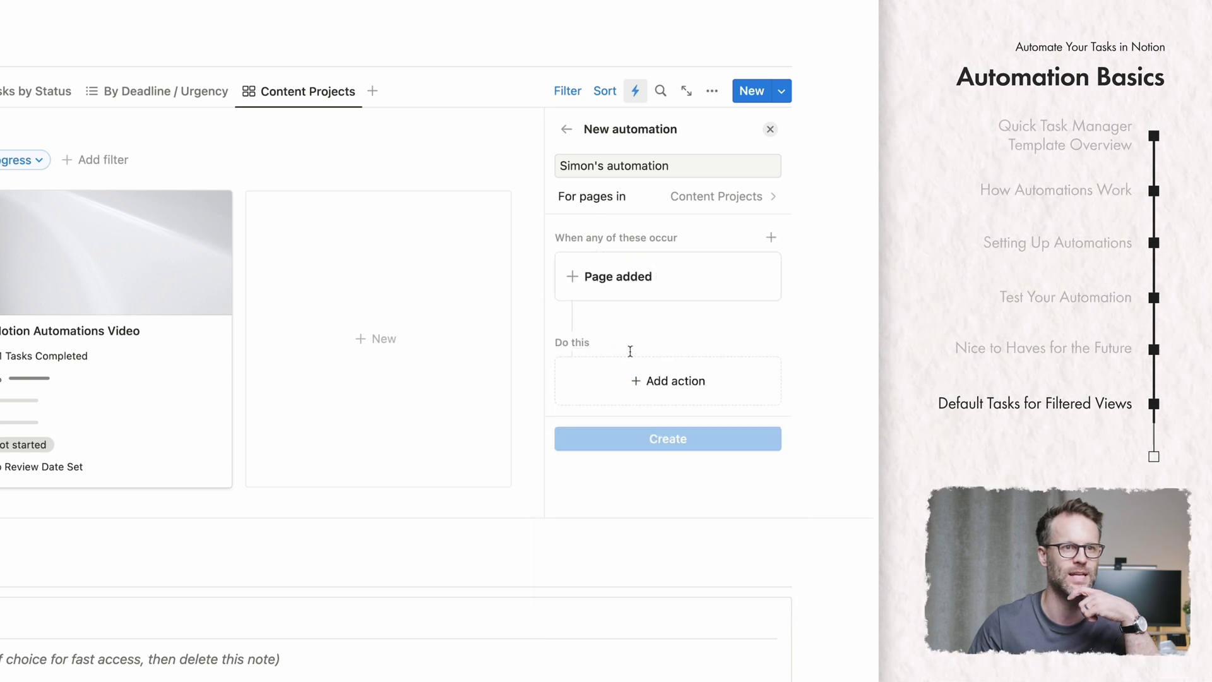
Step: Add an action that adds a page to the Tasks Database using the New Task template
{"action": "left_click", "coordinate": [690, 396]}
{"action": "left_click", "coordinate": [632, 457]}
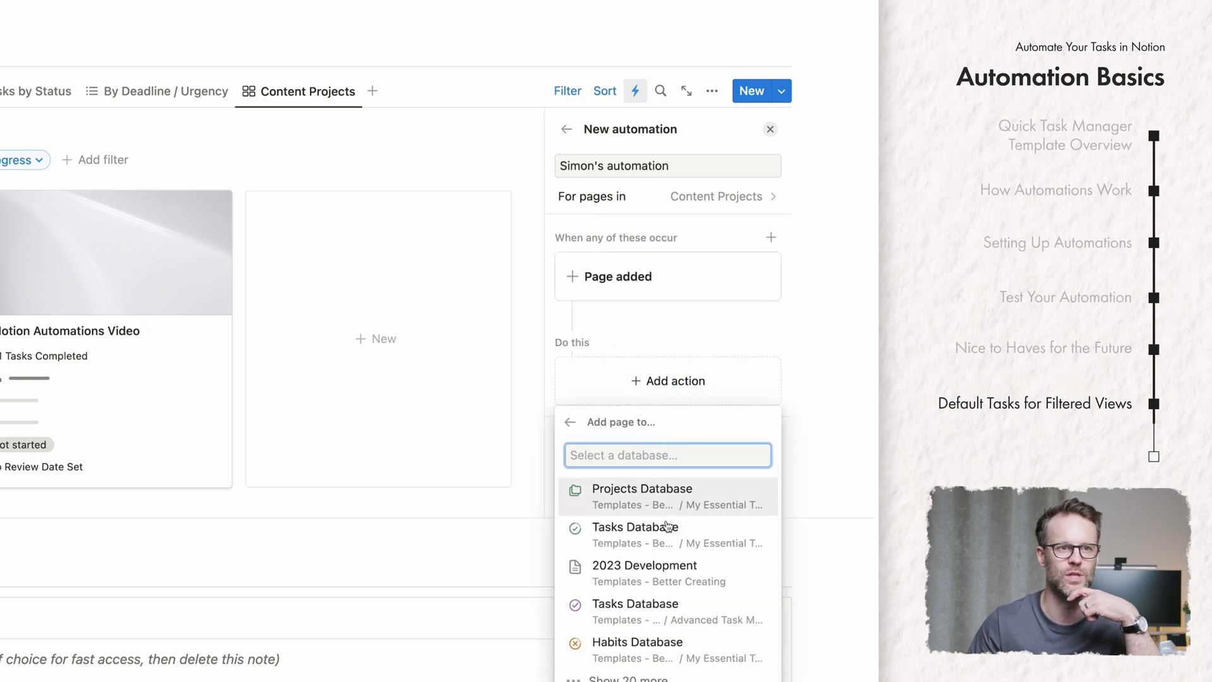
{"action": "left_click", "coordinate": [635, 540]}
{"action": "left_click", "coordinate": [625, 430]}
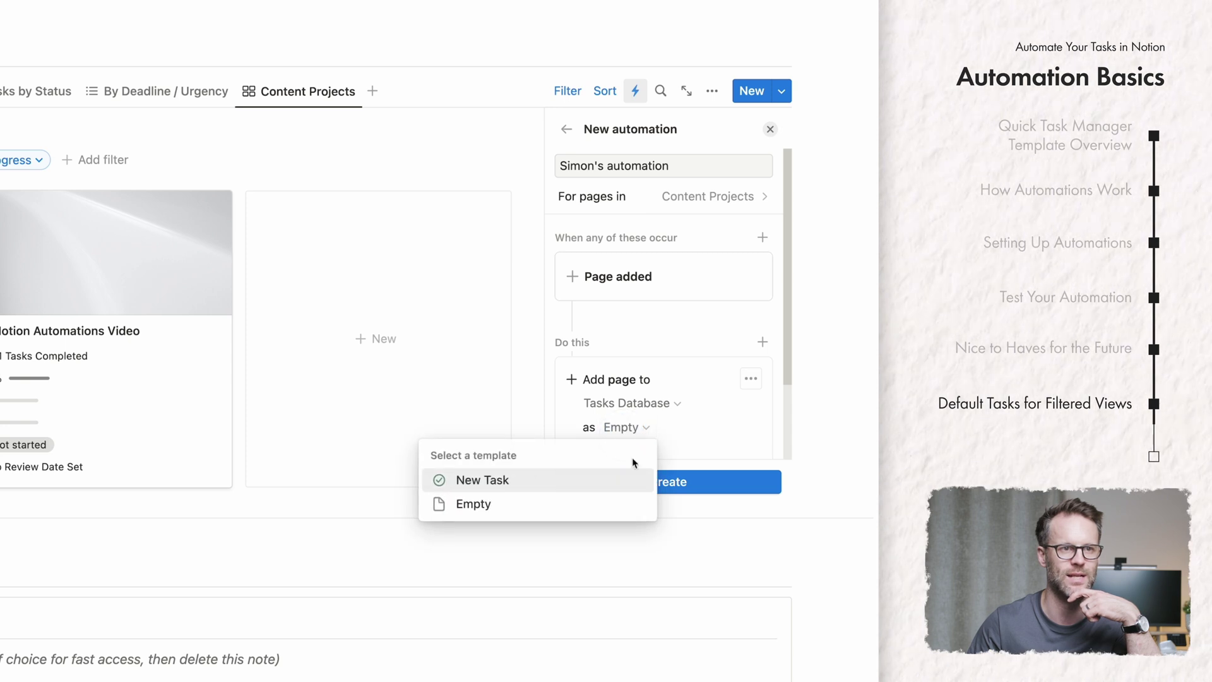
{"action": "left_click", "coordinate": [503, 483]}
{"action": "scroll", "coordinate": [636, 442], "scroll_direction": "down", "scroll_amount": 1}
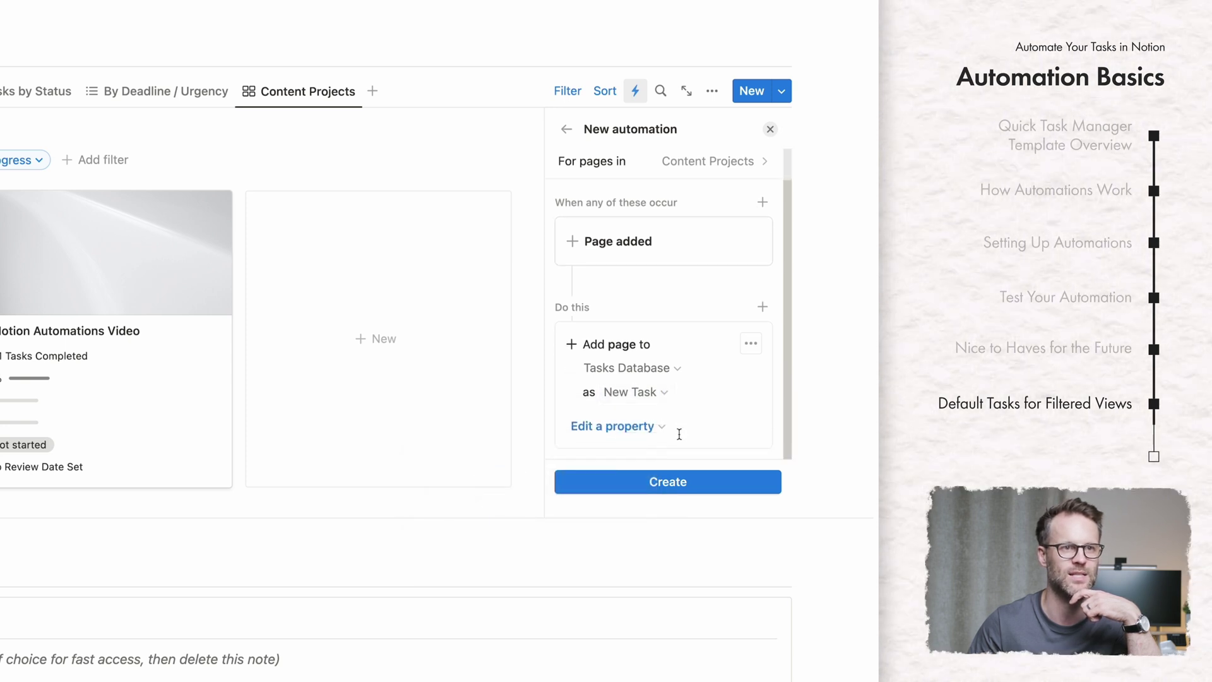
{"action": "left_click", "coordinate": [649, 398]}
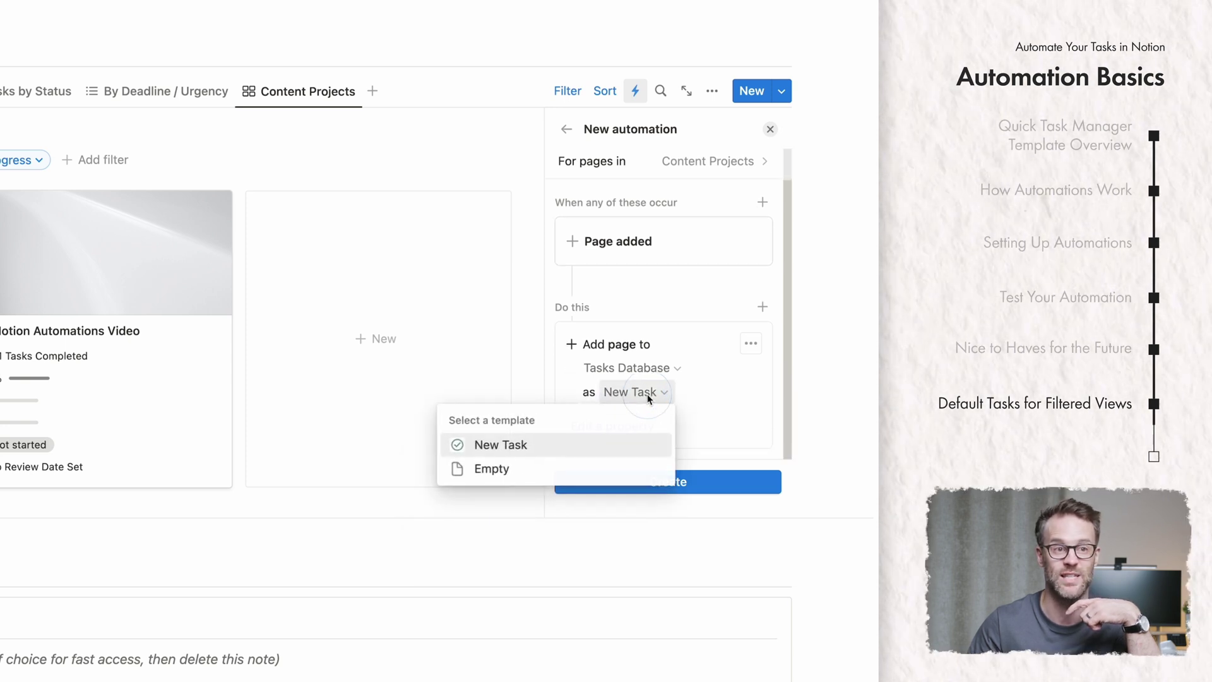
{"action": "left_click", "coordinate": [690, 392]}
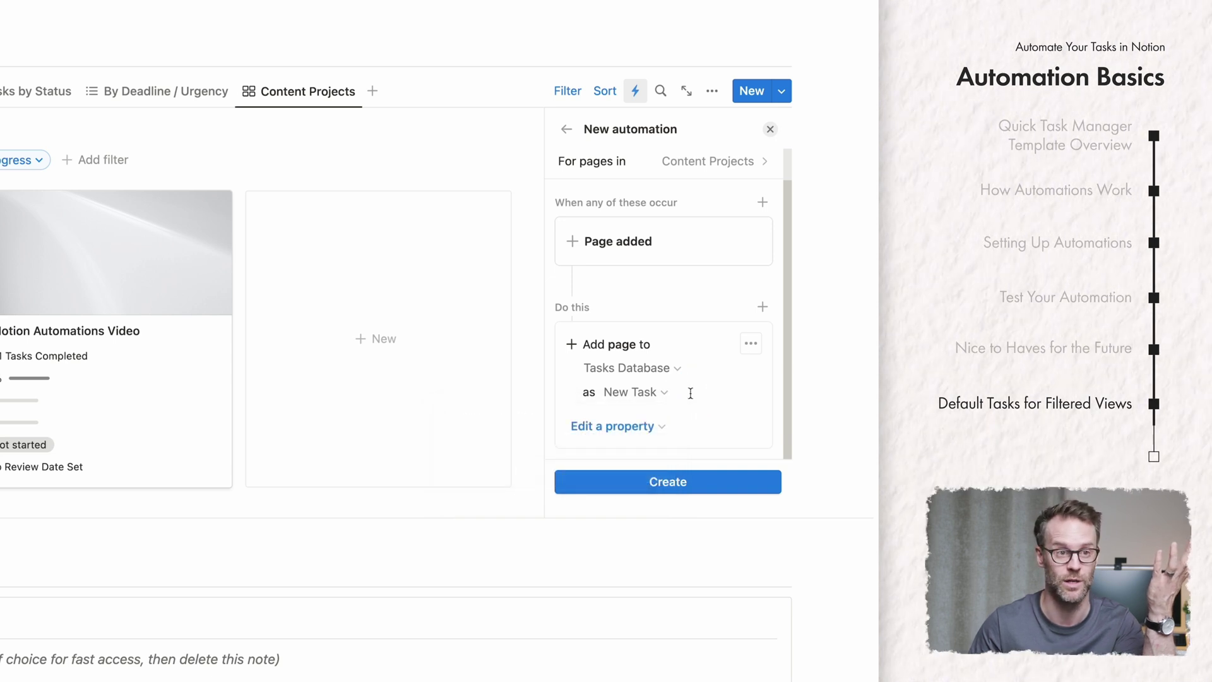
Step: Add the Project property to the first action and set it to This page
{"action": "left_click", "coordinate": [654, 435]}
{"action": "left_click", "coordinate": [558, 539]}
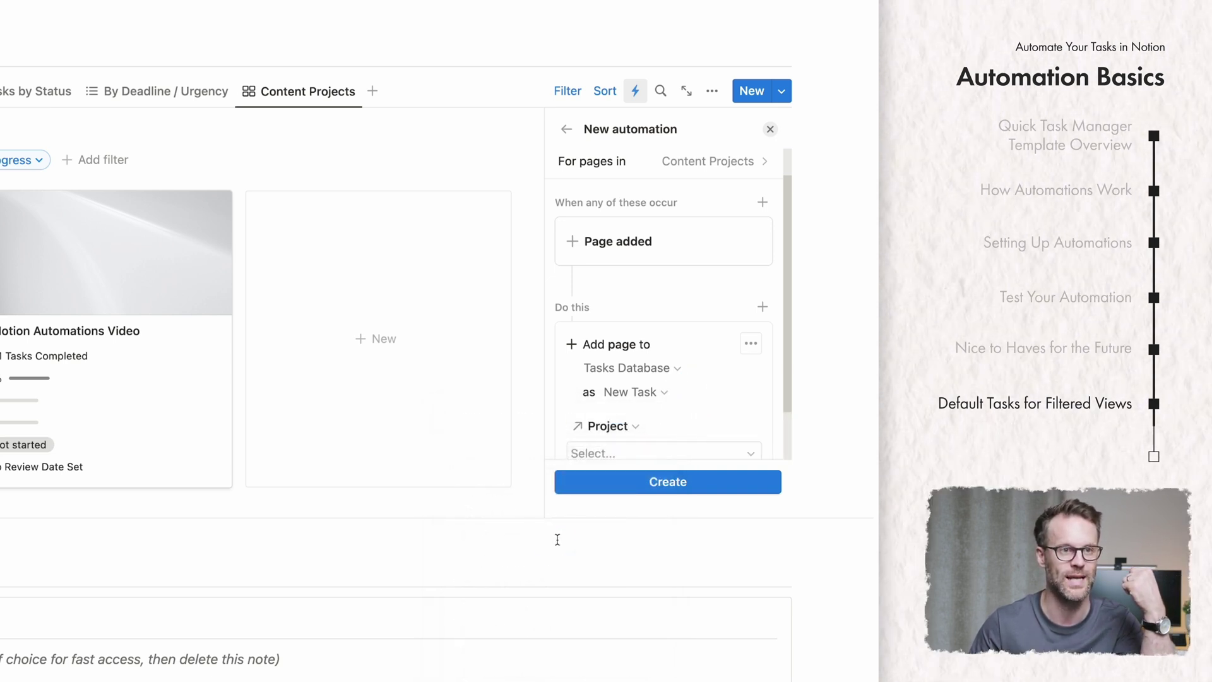
{"action": "left_click", "coordinate": [670, 453]}
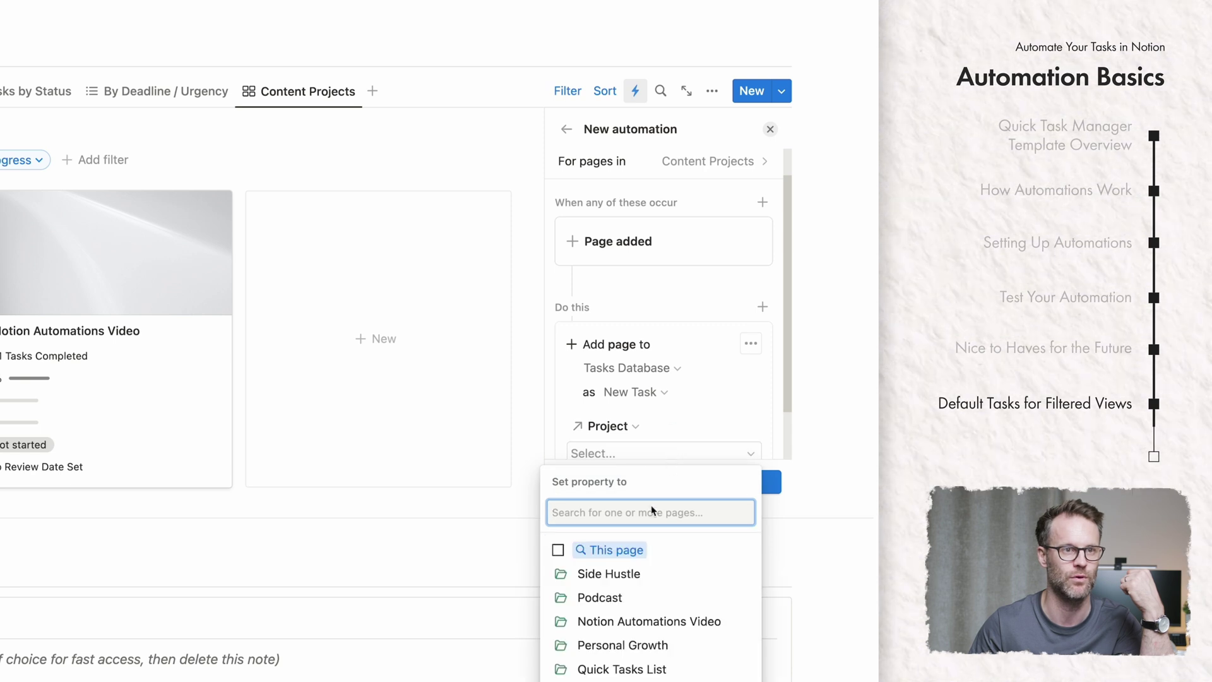
{"action": "left_click", "coordinate": [607, 550]}
{"action": "left_click", "coordinate": [732, 429]}
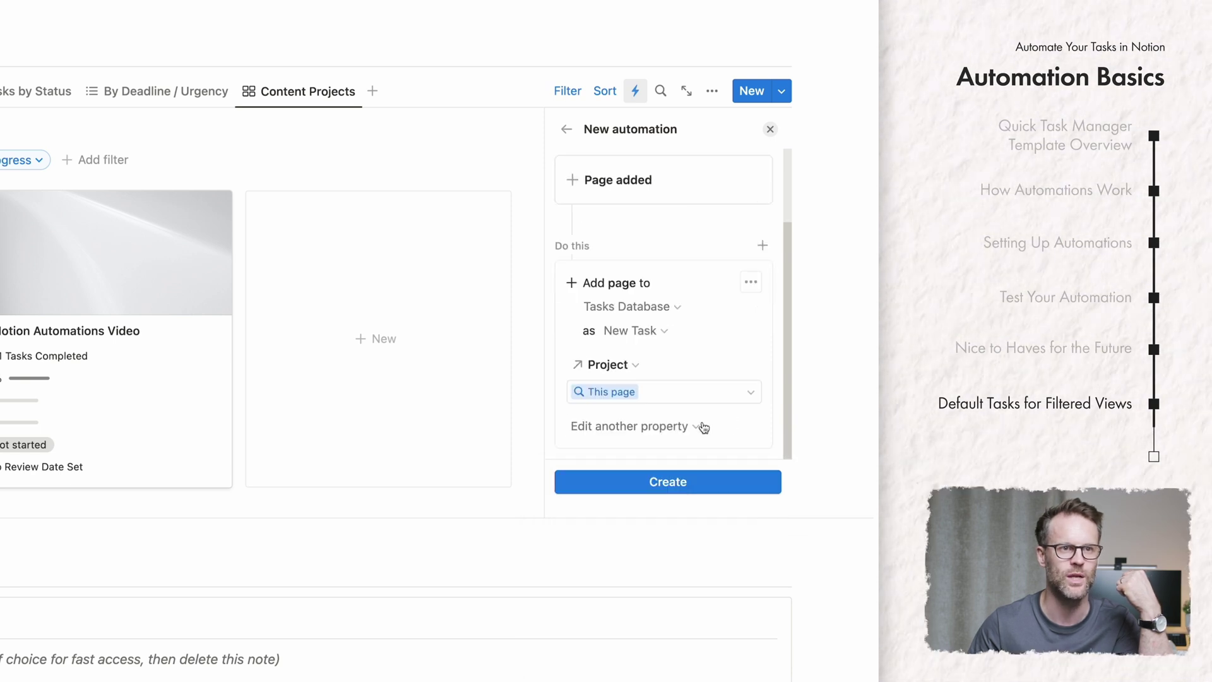
Step: Set the first action's Task name to "Research Video" and its Assignee to the workspace owner
{"action": "left_click", "coordinate": [696, 425]}
{"action": "left_click", "coordinate": [529, 493]}
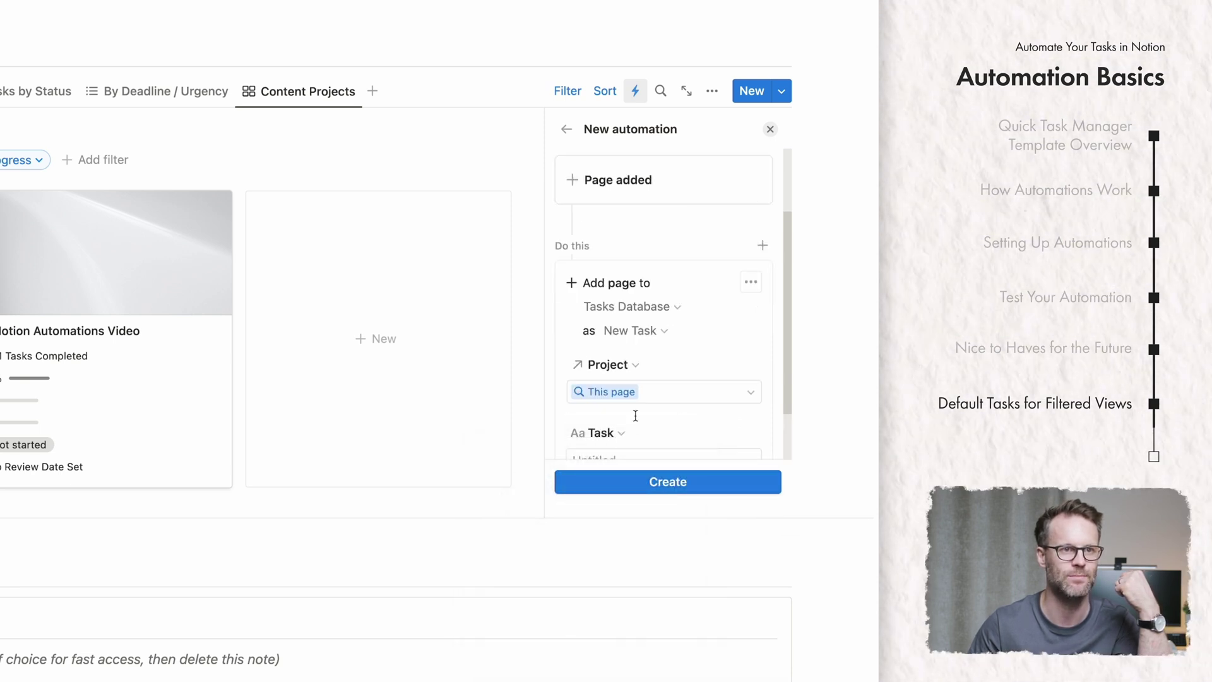
{"action": "scroll", "coordinate": [635, 410], "scroll_direction": "down", "scroll_amount": 2}
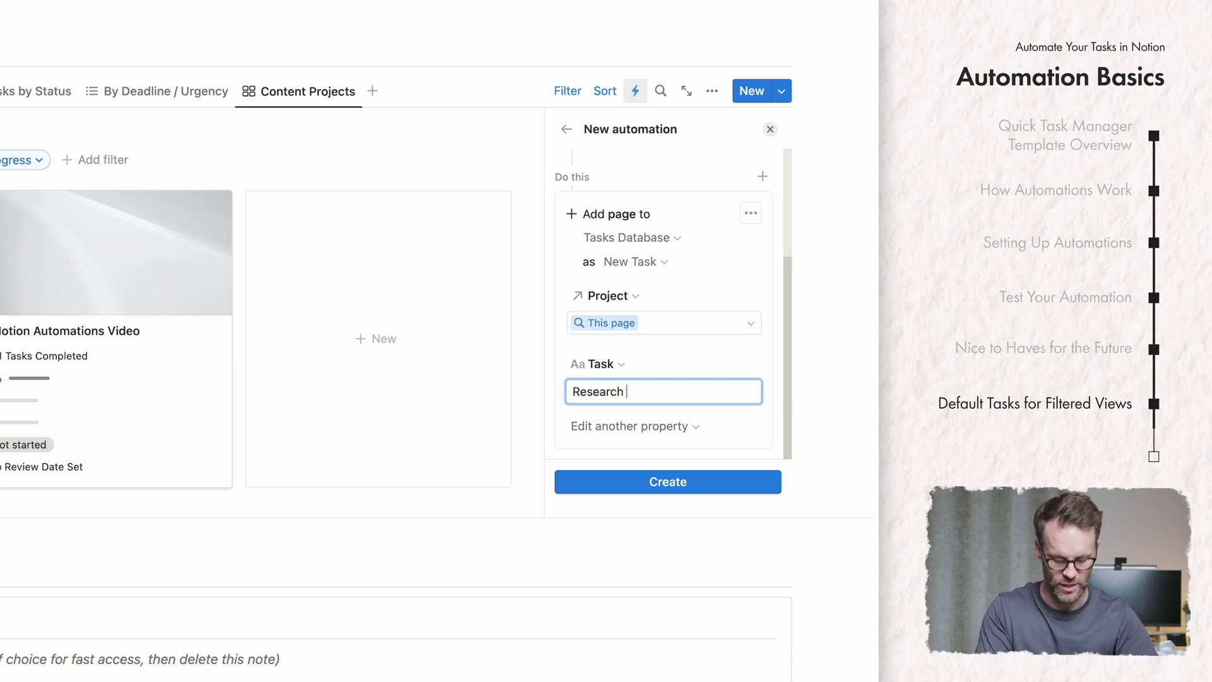
{"action": "left_click", "coordinate": [674, 427]}
{"action": "left_click", "coordinate": [499, 609]}
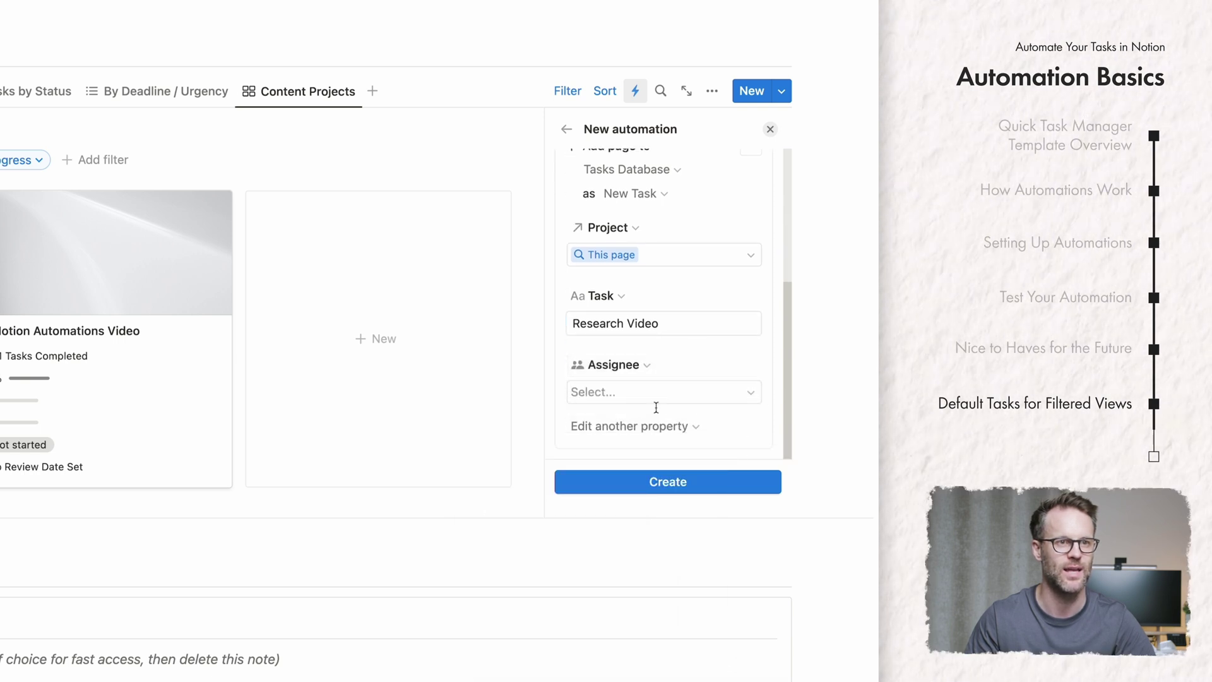
{"action": "left_click", "coordinate": [656, 392]}
{"action": "left_click", "coordinate": [585, 491]}
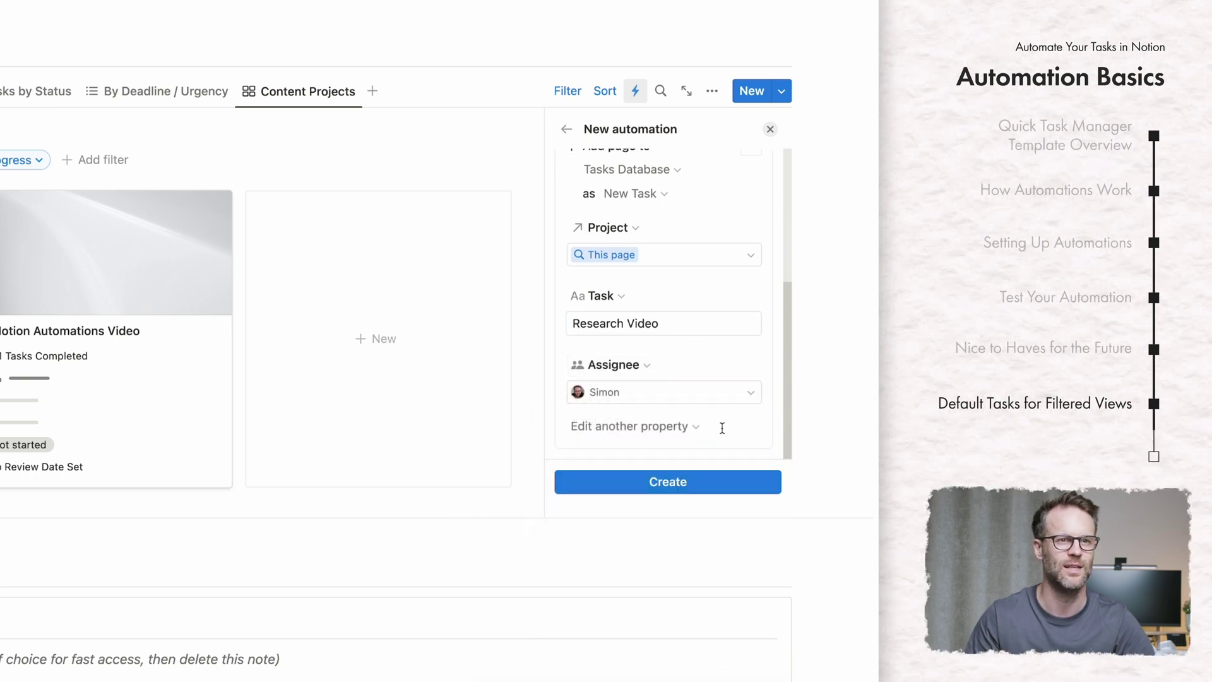
Step: Add a second action creating a Tasks Database page from the New Task template, with Project set to This page
{"action": "scroll", "coordinate": [711, 406], "scroll_direction": "up", "scroll_amount": 5}
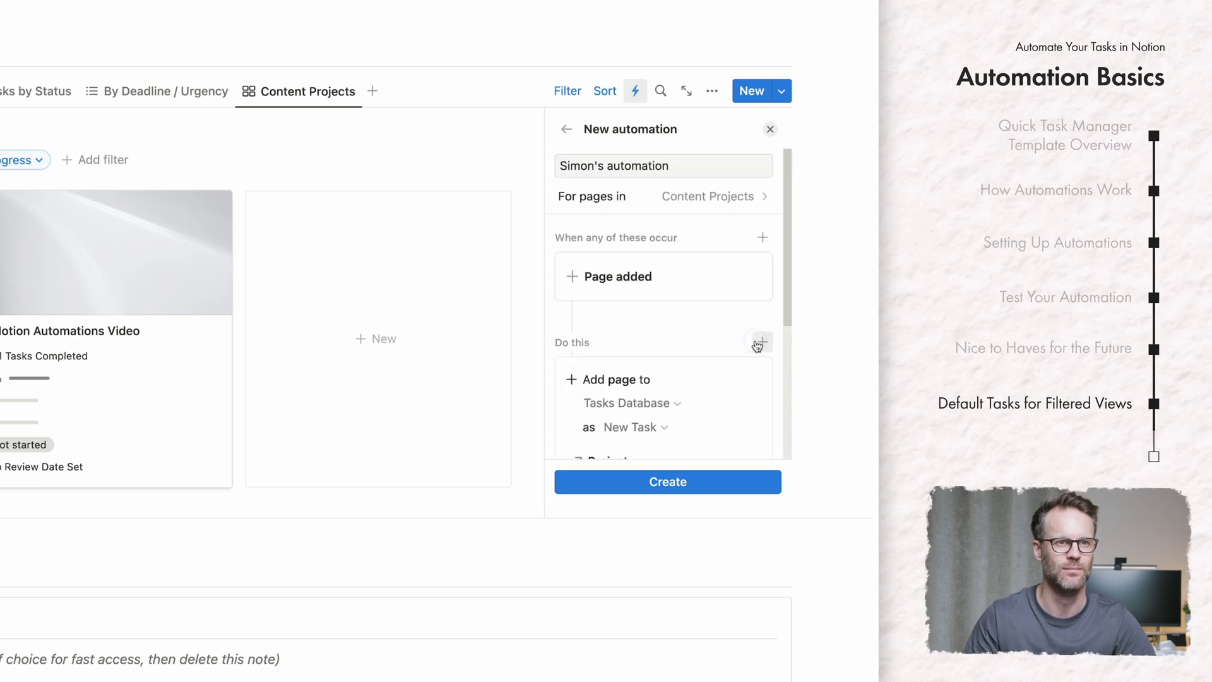
{"action": "left_click", "coordinate": [758, 346]}
{"action": "left_click", "coordinate": [625, 330]}
{"action": "left_click", "coordinate": [473, 384]}
{"action": "left_click", "coordinate": [609, 425]}
{"action": "left_click", "coordinate": [501, 541]}
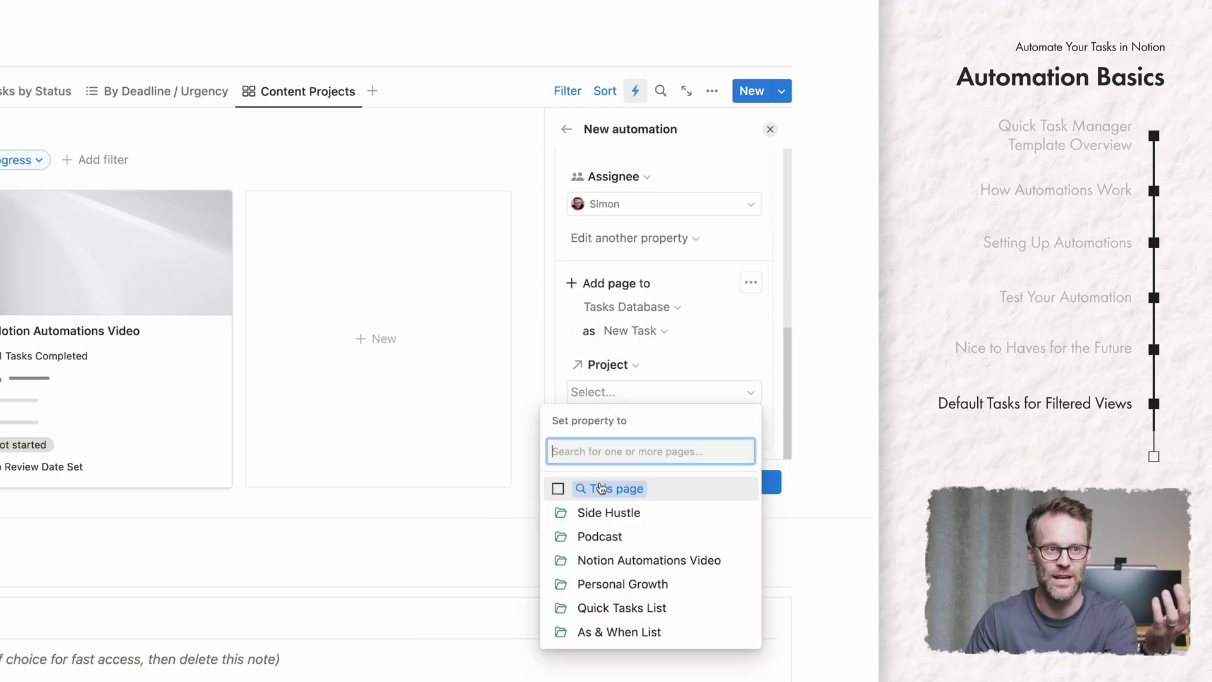
{"action": "left_click", "coordinate": [602, 488]}
Step: Set the second action's Assignee to another team member and its Task name to "Film Video"
{"action": "left_click", "coordinate": [636, 425]}
{"action": "left_click", "coordinate": [600, 633]}
{"action": "left_click", "coordinate": [576, 433]}
{"action": "left_click", "coordinate": [636, 425]}
{"action": "left_click", "coordinate": [522, 490]}
{"action": "type", "text": "Film Video"}
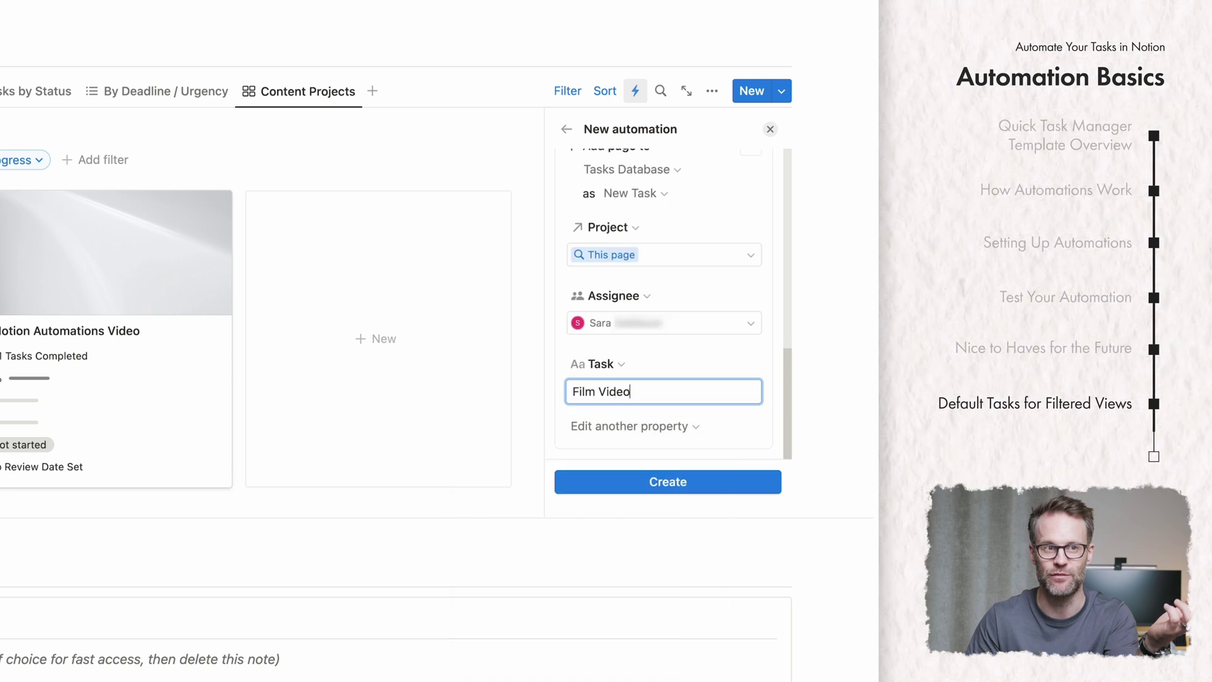
Step: Add a third action creating a Tasks Database page from the New Task template, with Project set to This page
{"action": "left_click", "coordinate": [657, 400]}
{"action": "left_click", "coordinate": [652, 476]}
{"action": "left_click", "coordinate": [492, 503]}
{"action": "left_click", "coordinate": [617, 387]}
{"action": "left_click", "coordinate": [455, 452]}
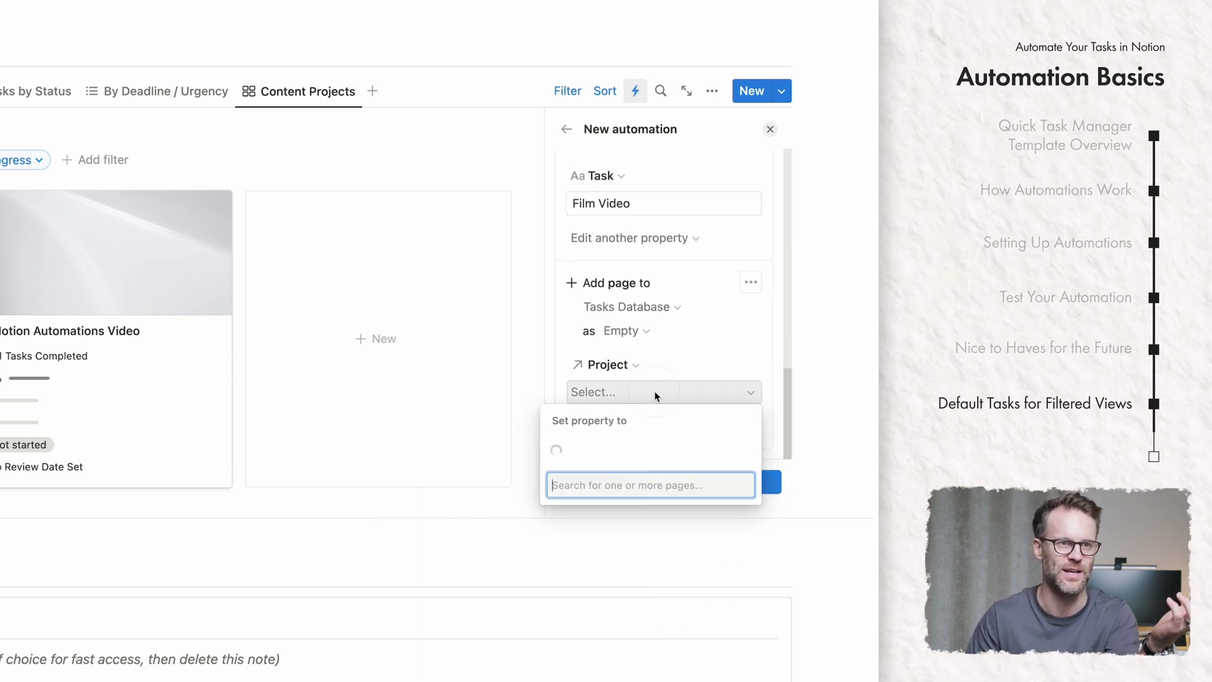
{"action": "left_click", "coordinate": [625, 330]}
{"action": "left_click", "coordinate": [473, 383]}
{"action": "left_click", "coordinate": [663, 392]}
{"action": "left_click", "coordinate": [593, 450]}
Step: Set the third action's Task name to "Edit Video" and its Assignee to the other team member
{"action": "left_click", "coordinate": [634, 420]}
{"action": "left_click", "coordinate": [522, 490]}
{"action": "type", "text": "Edit Video"}
{"action": "left_click", "coordinate": [635, 426]}
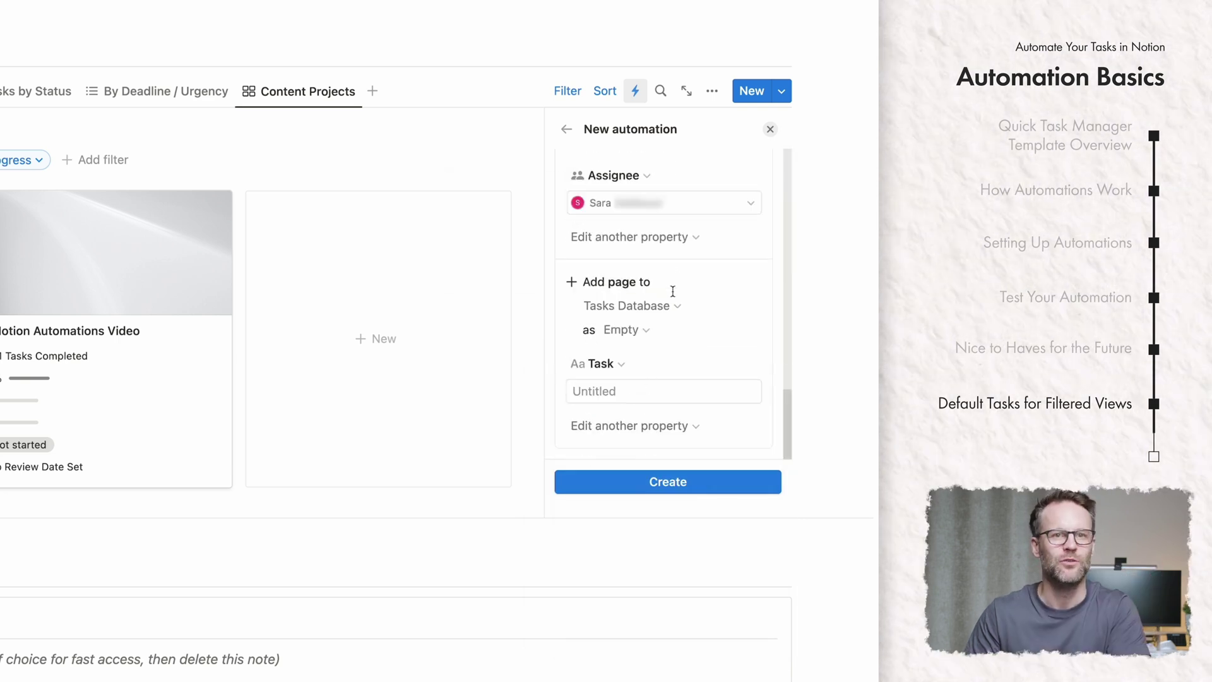
Step: Add a fourth Tasks Database action from the New Task template named "Publish Video", with Project set to This page and the workspace owner as Assignee
{"action": "left_click", "coordinate": [616, 330]}
{"action": "left_click", "coordinate": [590, 390]}
{"action": "type", "text": "Publish Video"}
{"action": "left_click", "coordinate": [687, 387]}
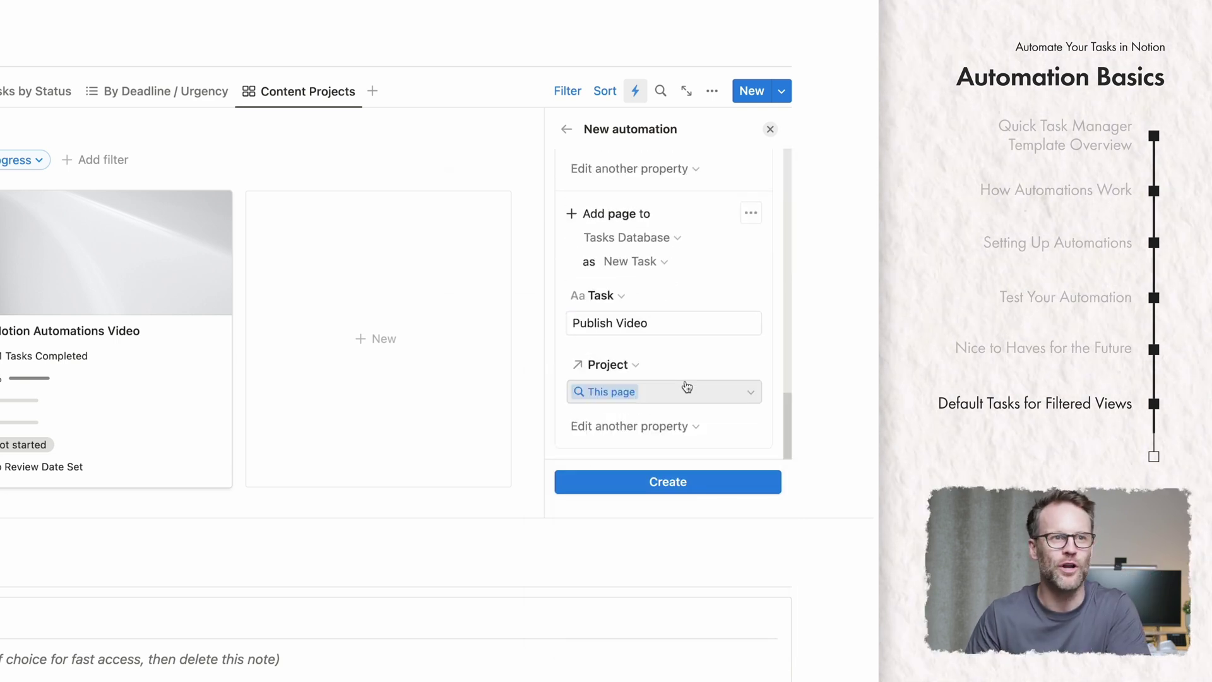
{"action": "left_click", "coordinate": [631, 426]}
Step: Name the automation "Add Default Tasks to Content Projects"
{"action": "type", "text": "efault Tasks to Content Projects"}
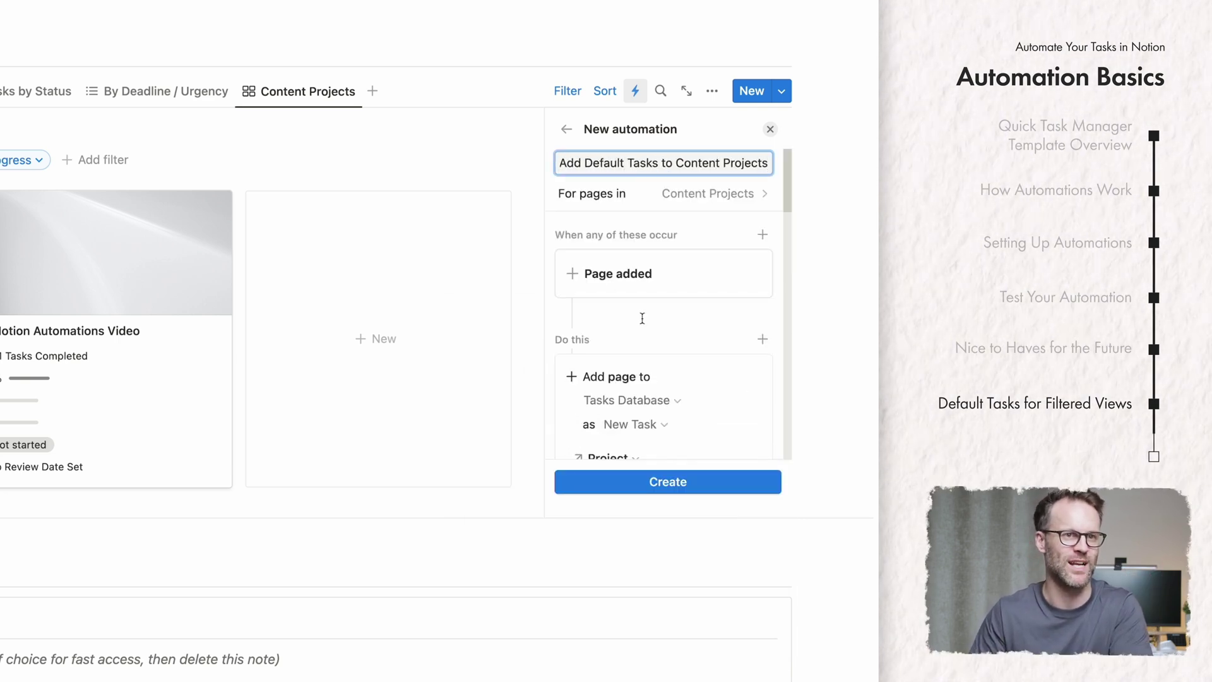
{"action": "scroll", "coordinate": [642, 318], "scroll_direction": "down", "scroll_amount": 5}
{"action": "scroll", "coordinate": [642, 318], "scroll_direction": "up", "scroll_amount": 5}
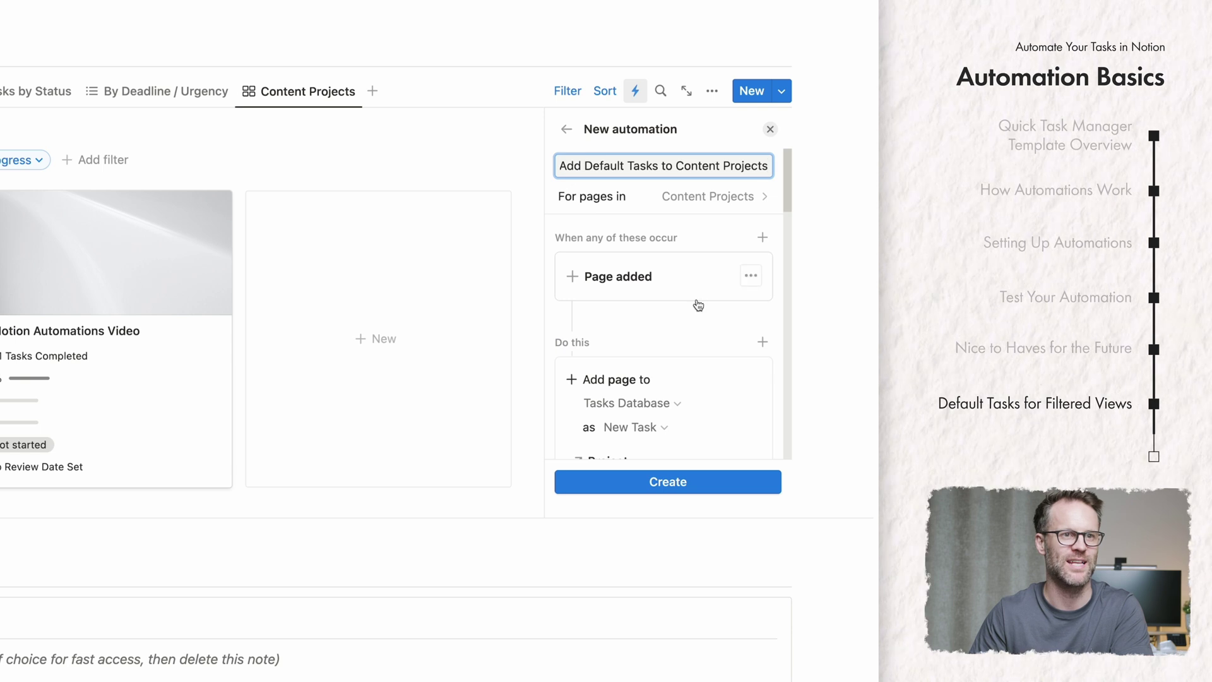
{"action": "key", "text": "Return"}
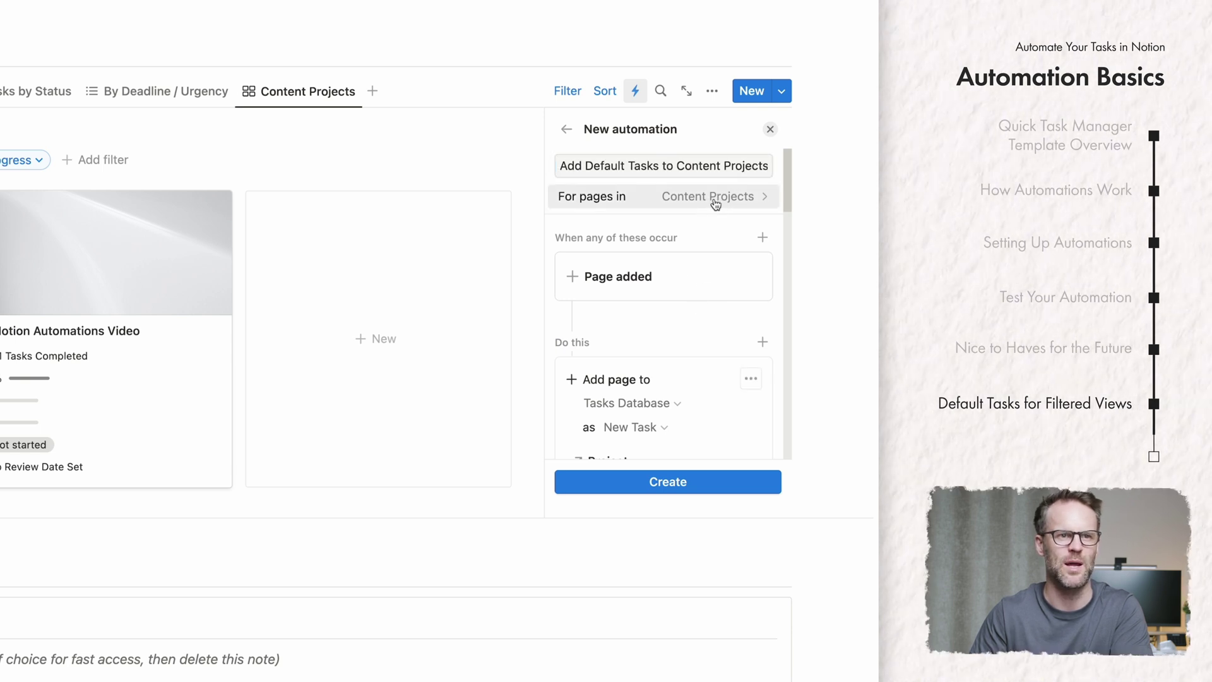
Step: Review the automation's four page-adding actions and create the automation
{"action": "scroll", "coordinate": [666, 347], "scroll_direction": "down", "scroll_amount": 8}
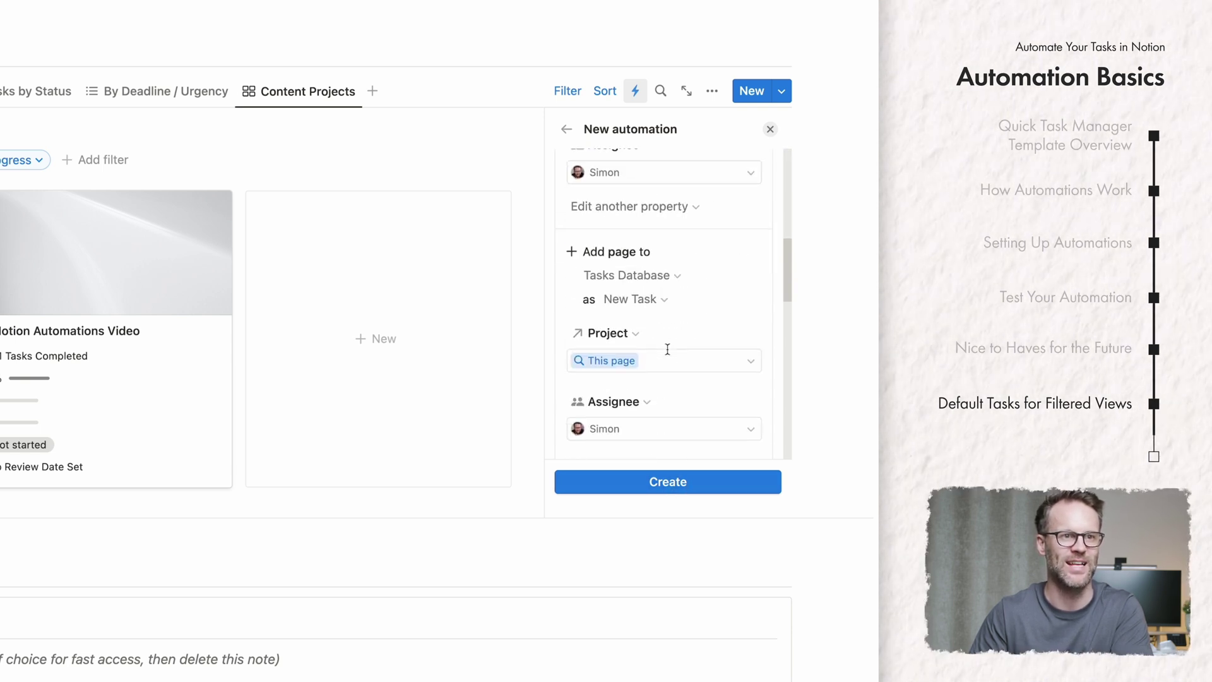
{"action": "scroll", "coordinate": [668, 349], "scroll_direction": "down", "scroll_amount": 12}
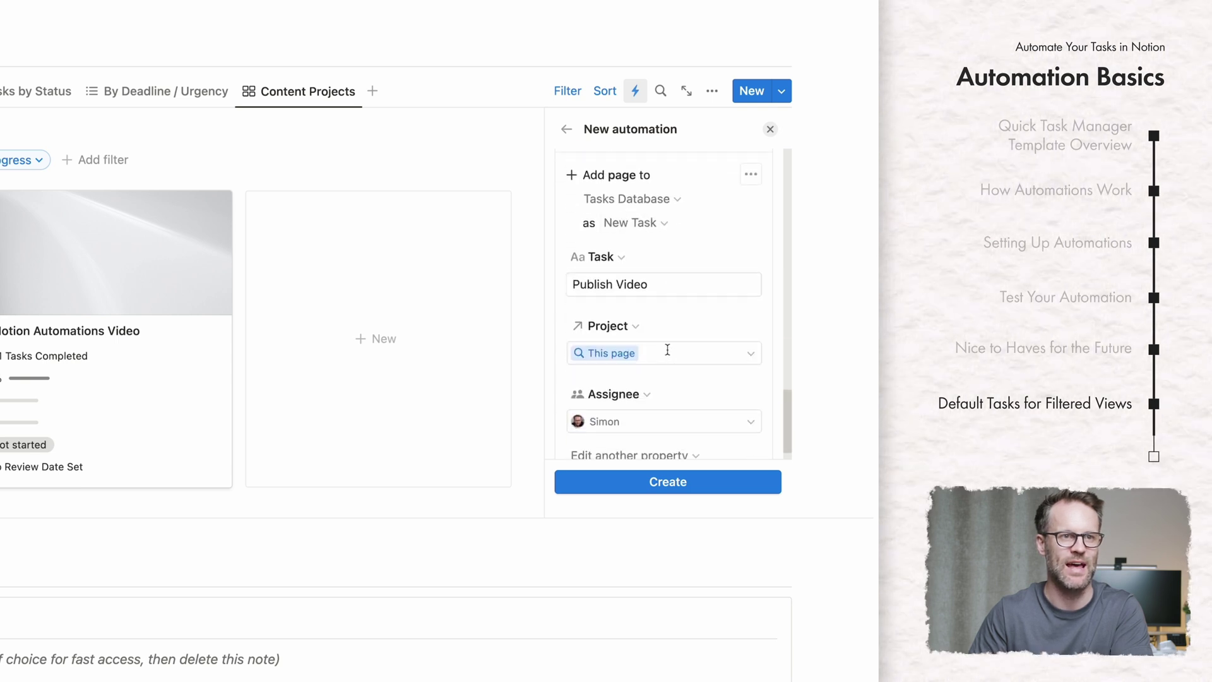
{"action": "scroll", "coordinate": [667, 349], "scroll_direction": "down", "scroll_amount": 1}
{"action": "left_click", "coordinate": [670, 486]}
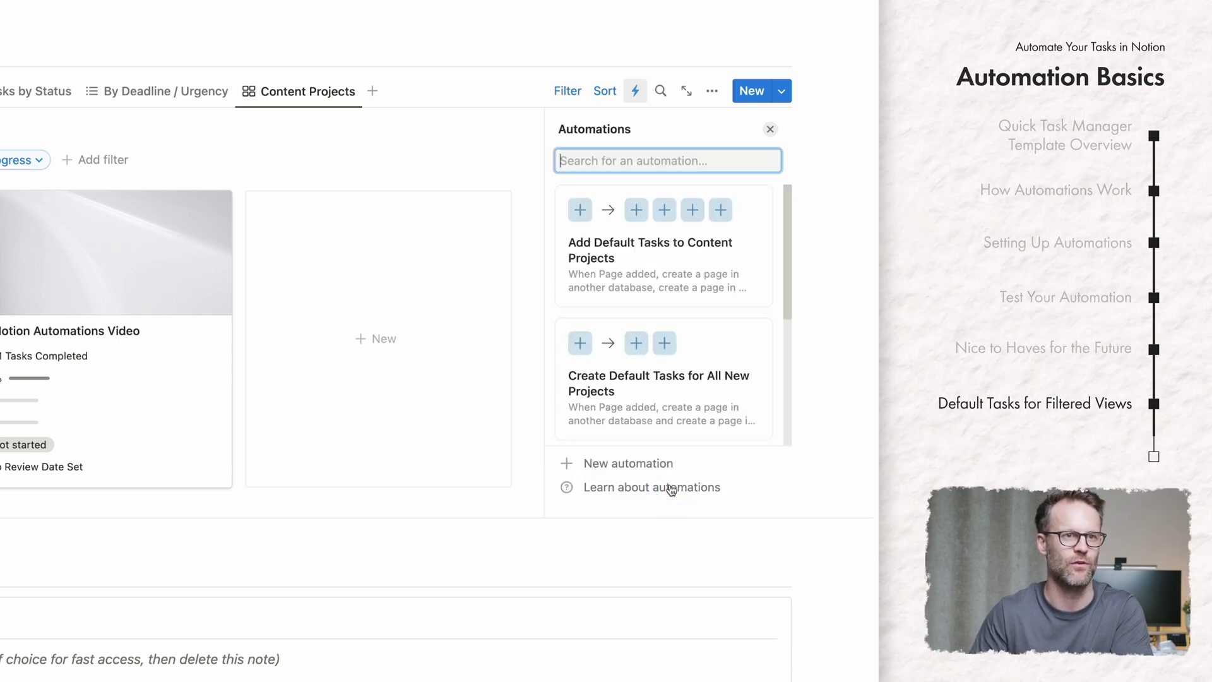
Step: Add a new project from the Content Projects view and check the default tasks on its Status Board
{"action": "left_click", "coordinate": [819, 137]}
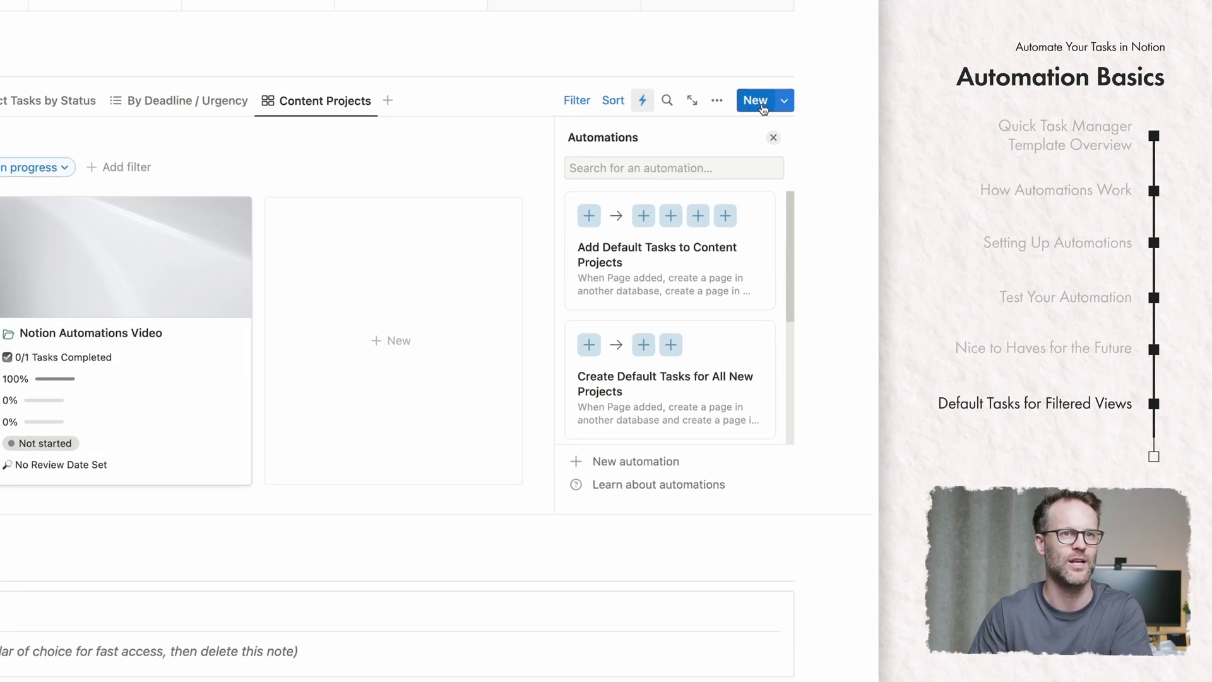
{"action": "left_click", "coordinate": [771, 84]}
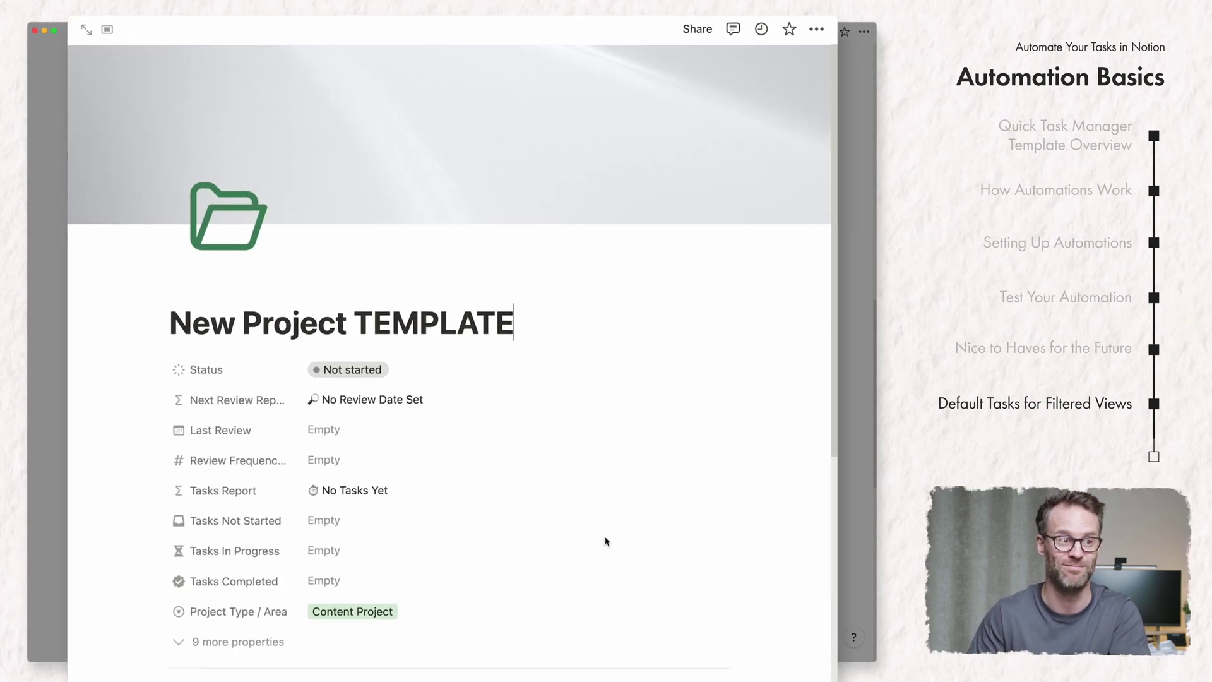
{"action": "scroll", "coordinate": [604, 541], "scroll_direction": "down", "scroll_amount": 10}
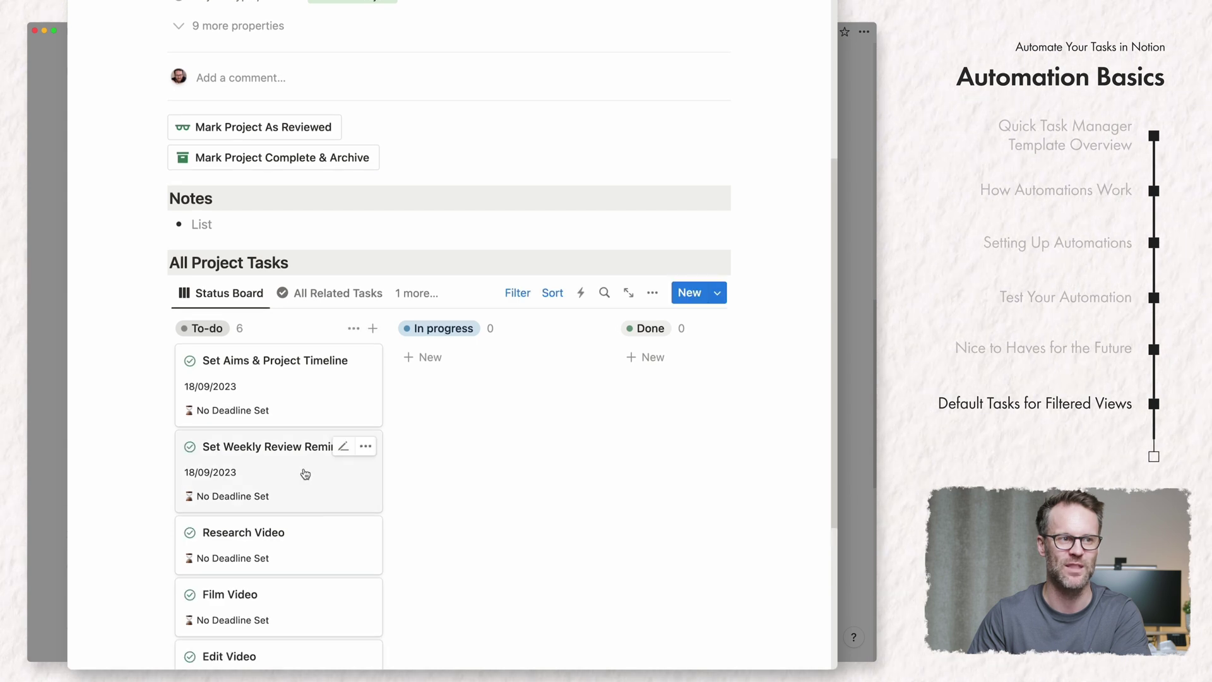
{"action": "scroll", "coordinate": [467, 503], "scroll_direction": "down", "scroll_amount": 5}
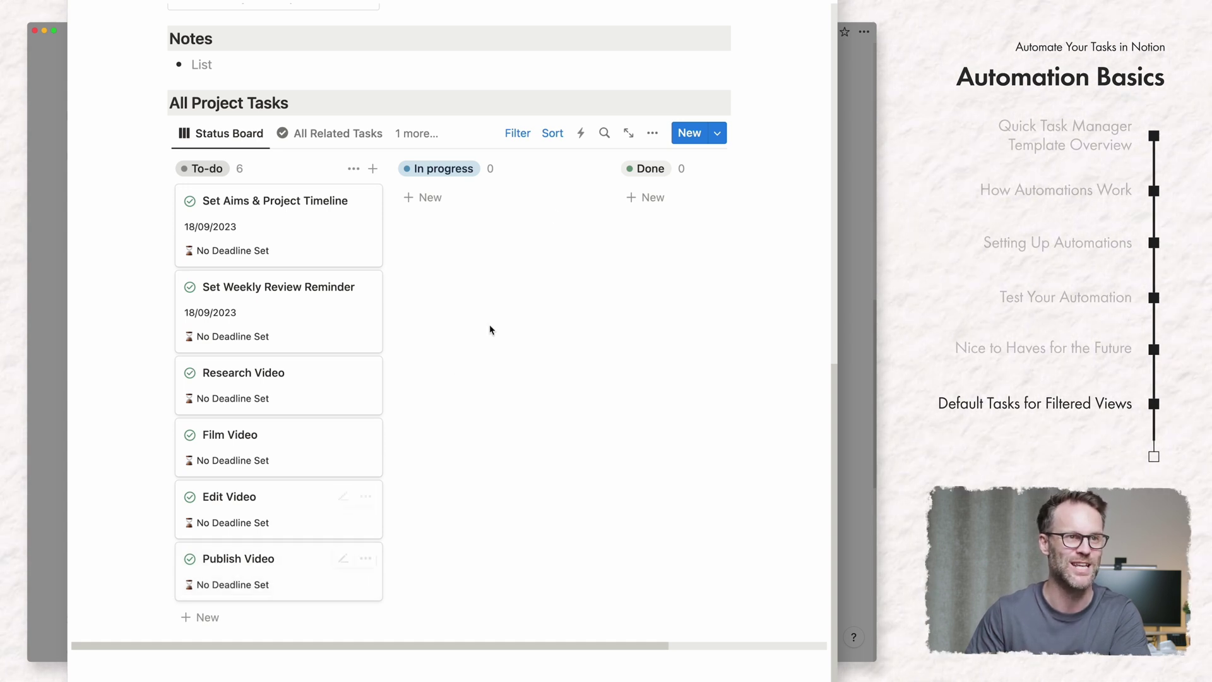
Step: Remove the Date Created sort from the project's Status Board
{"action": "left_click", "coordinate": [553, 133]}
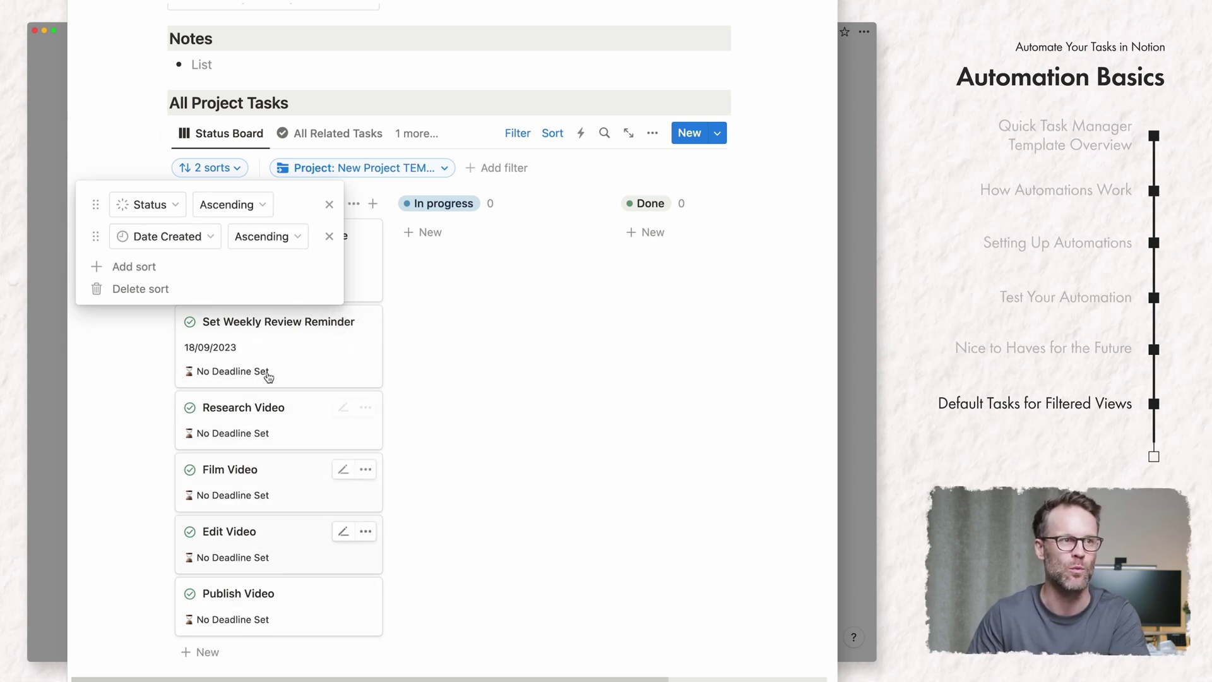
{"action": "left_click", "coordinate": [329, 236]}
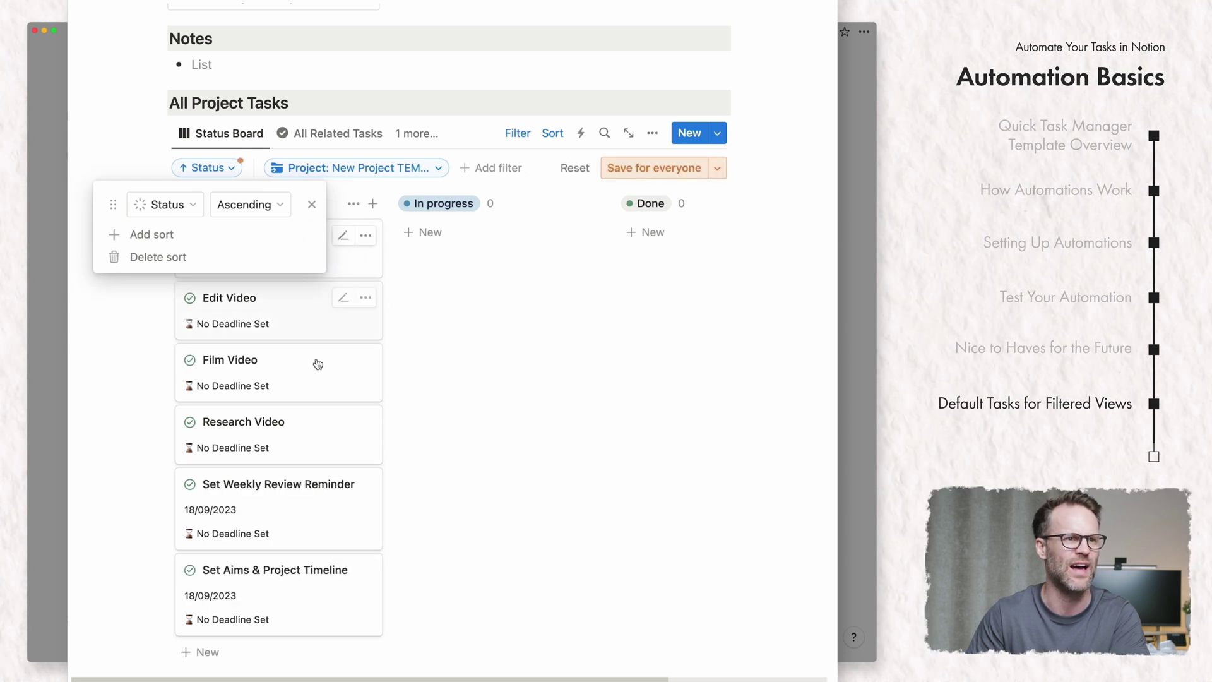
{"action": "left_click", "coordinate": [553, 455]}
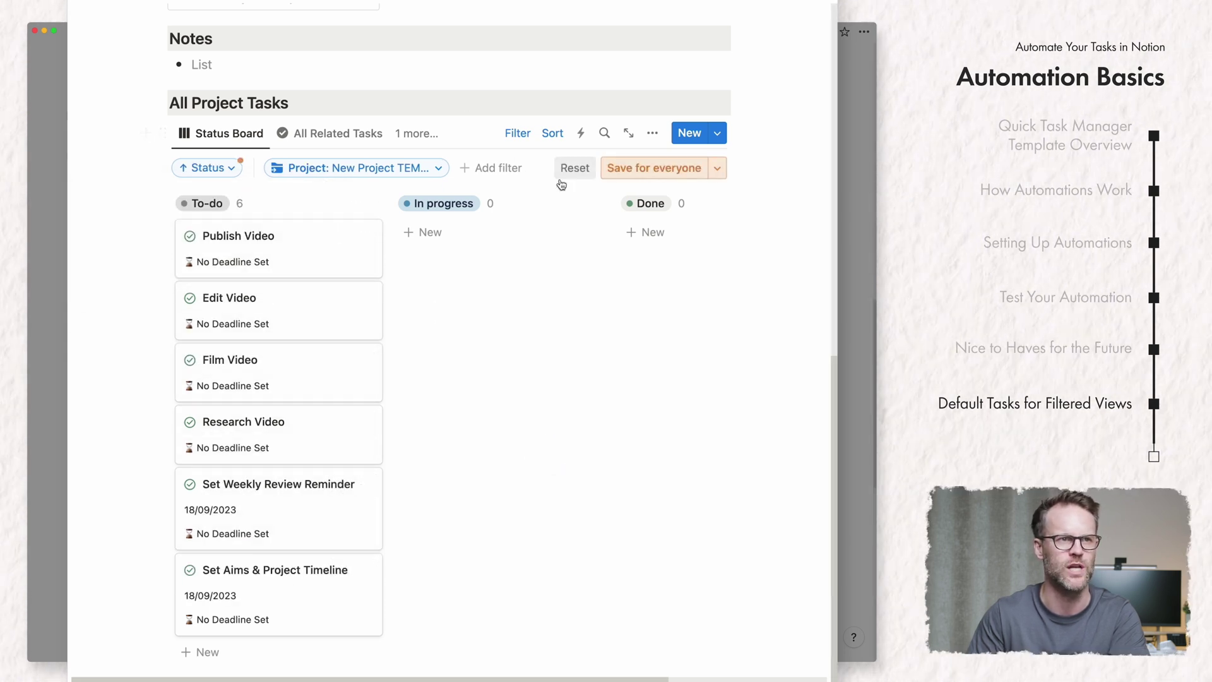
Step: Add an ascending Date Created sort back to the Status Board, after the Status sort
{"action": "left_click", "coordinate": [560, 135]}
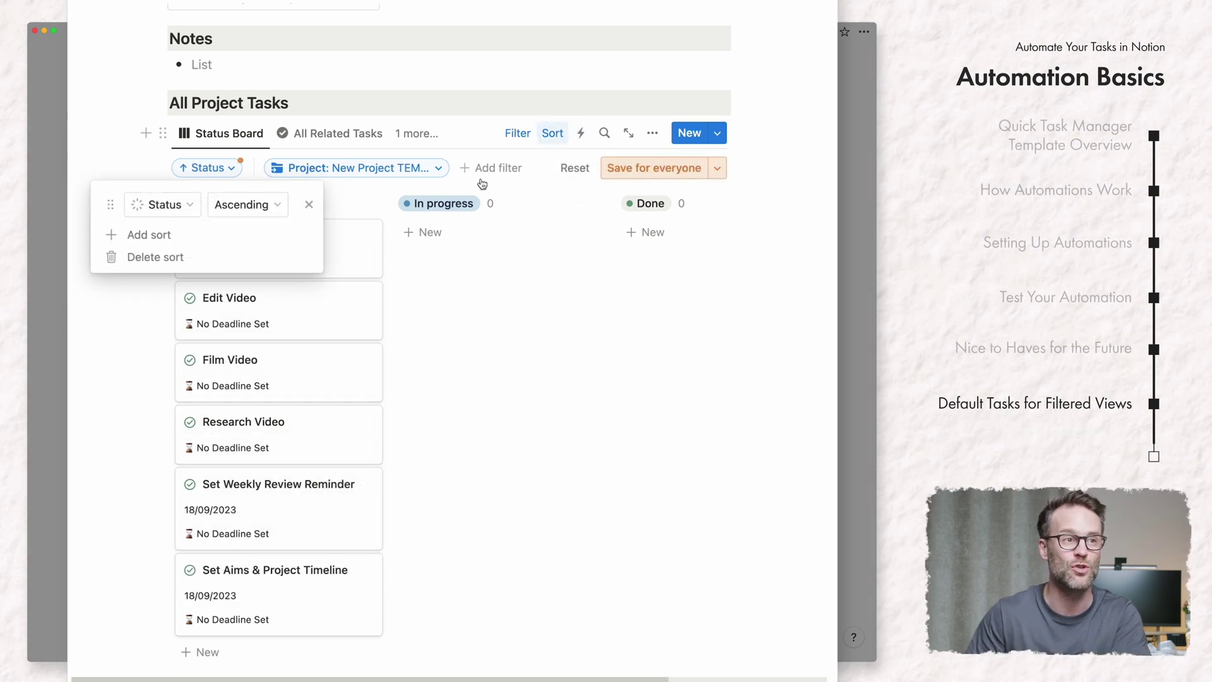
{"action": "left_click", "coordinate": [172, 240]}
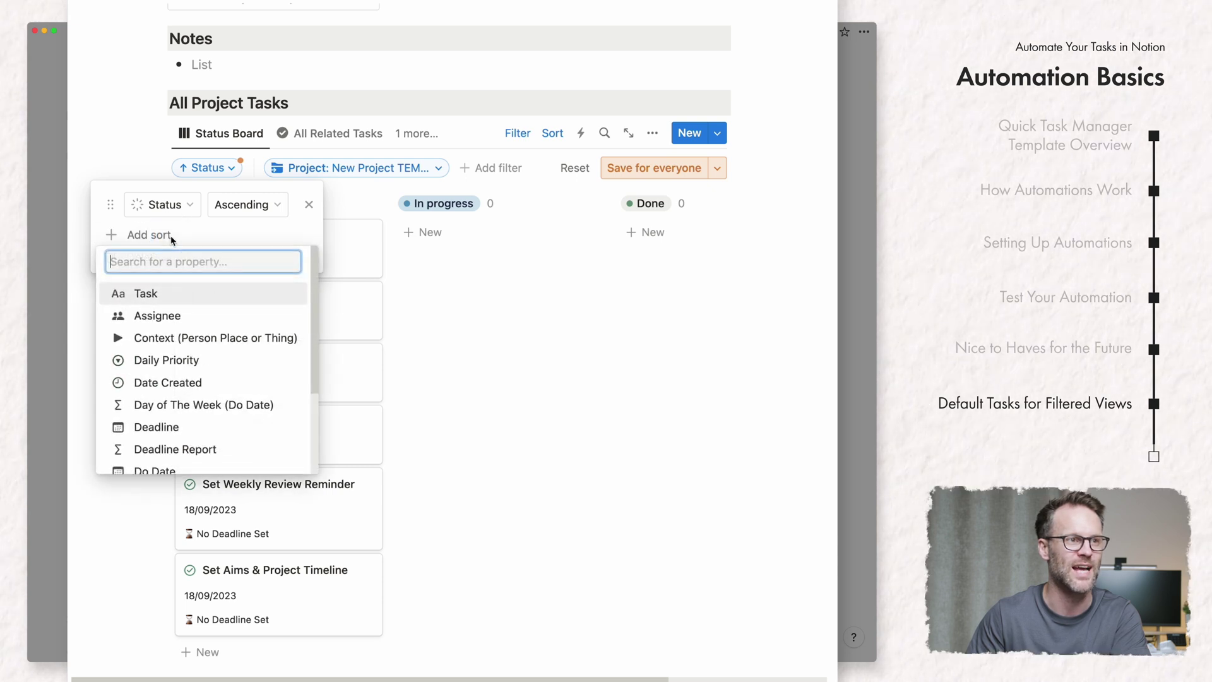
{"action": "left_click", "coordinate": [215, 384]}
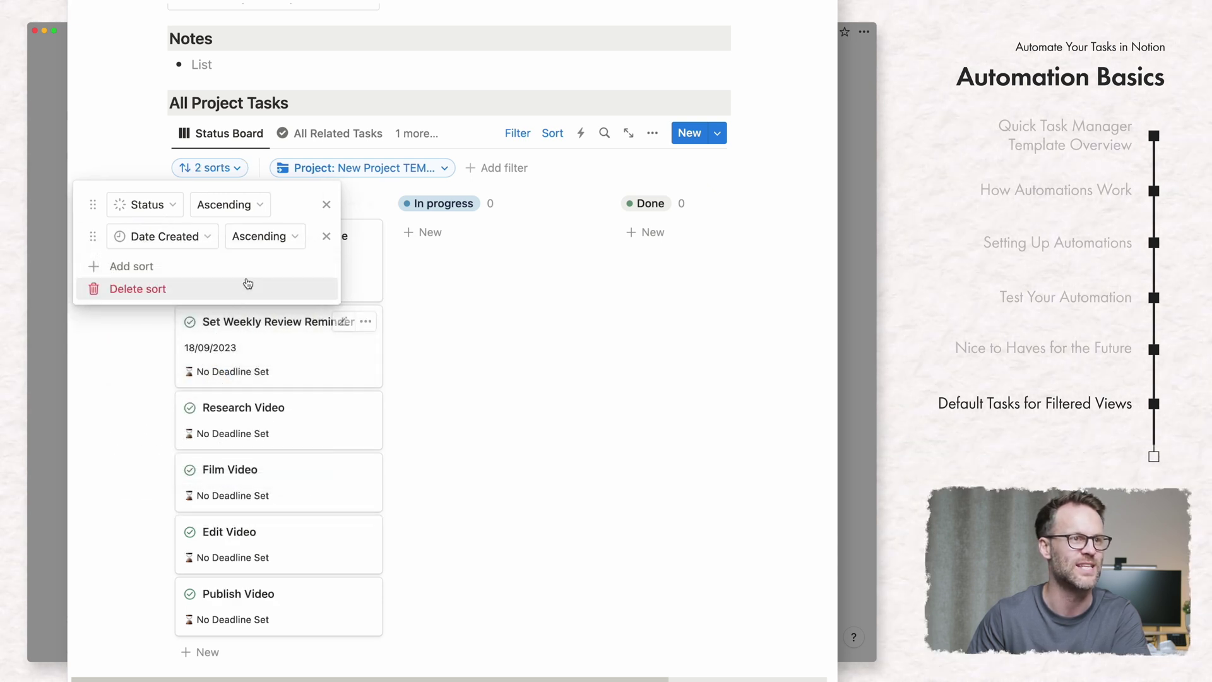
{"action": "left_click", "coordinate": [527, 344]}
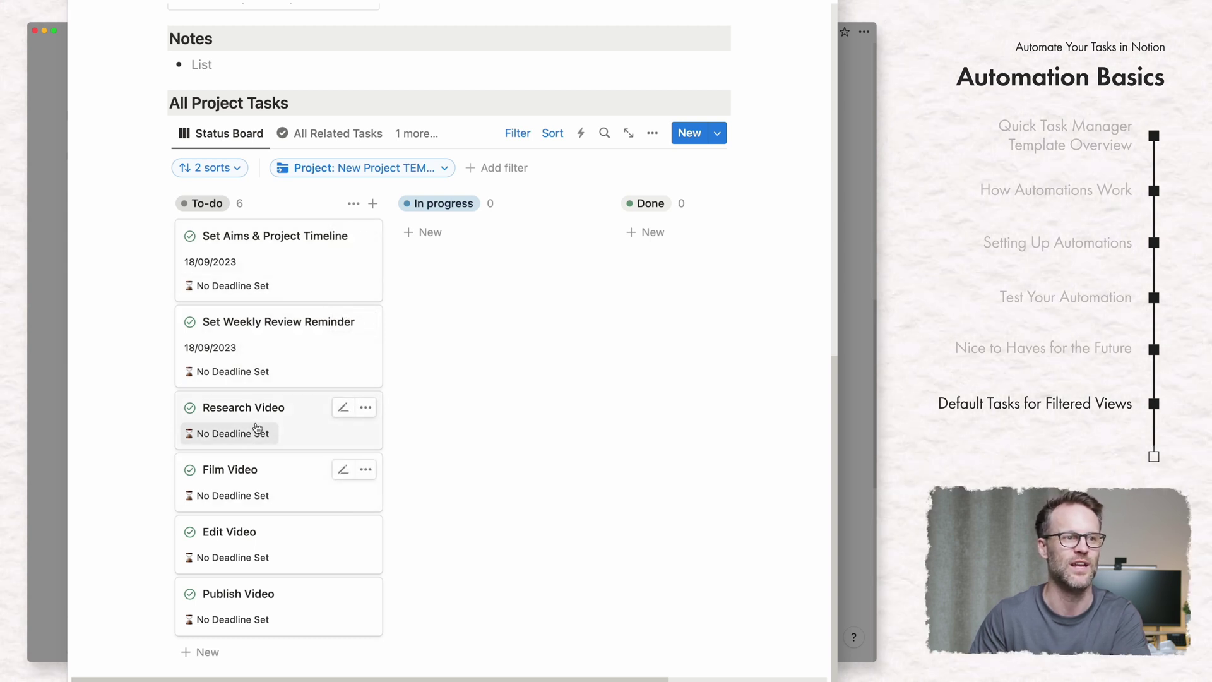
Step: Show the Assignee property on the Status Board's task cards
{"action": "left_click", "coordinate": [656, 134]}
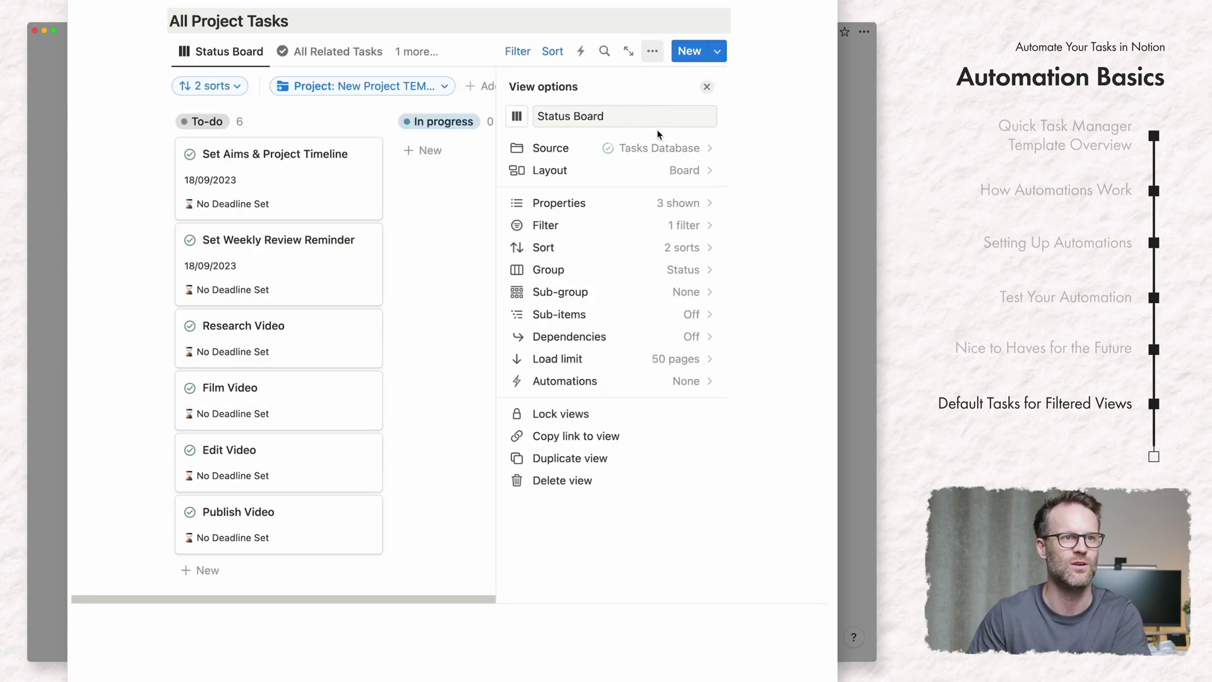
{"action": "left_click", "coordinate": [649, 203]}
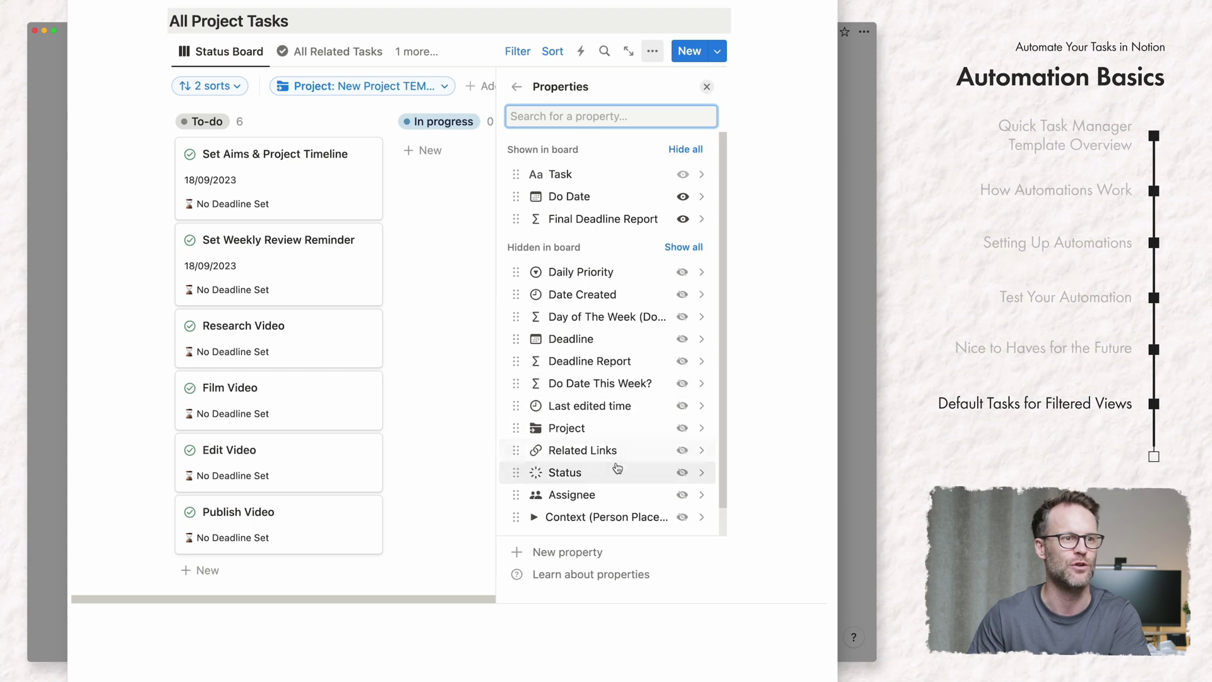
{"action": "left_click", "coordinate": [596, 495]}
{"action": "left_click", "coordinate": [568, 225]}
{"action": "left_click", "coordinate": [471, 302]}
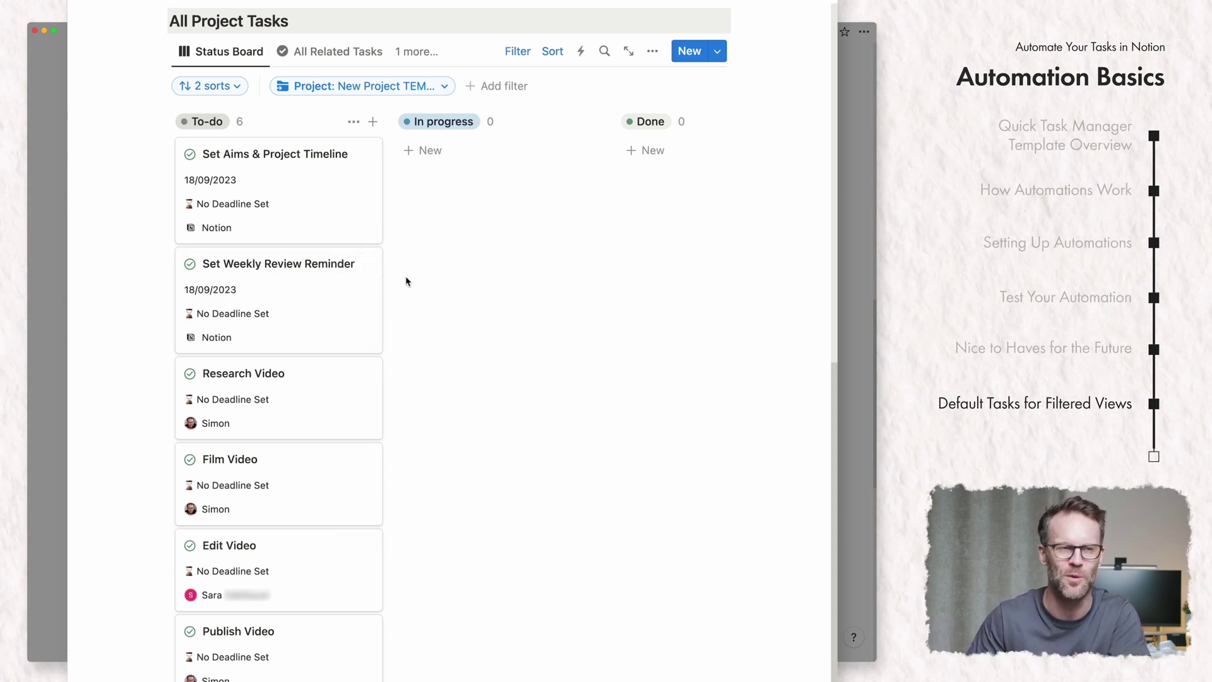
Step: Rename the new project as "Notion Video Demo"
{"action": "scroll", "coordinate": [407, 281], "scroll_direction": "up", "scroll_amount": 10}
{"action": "triple_click", "coordinate": [363, 284]}
{"action": "type", "text": "Notion Video Demo"}
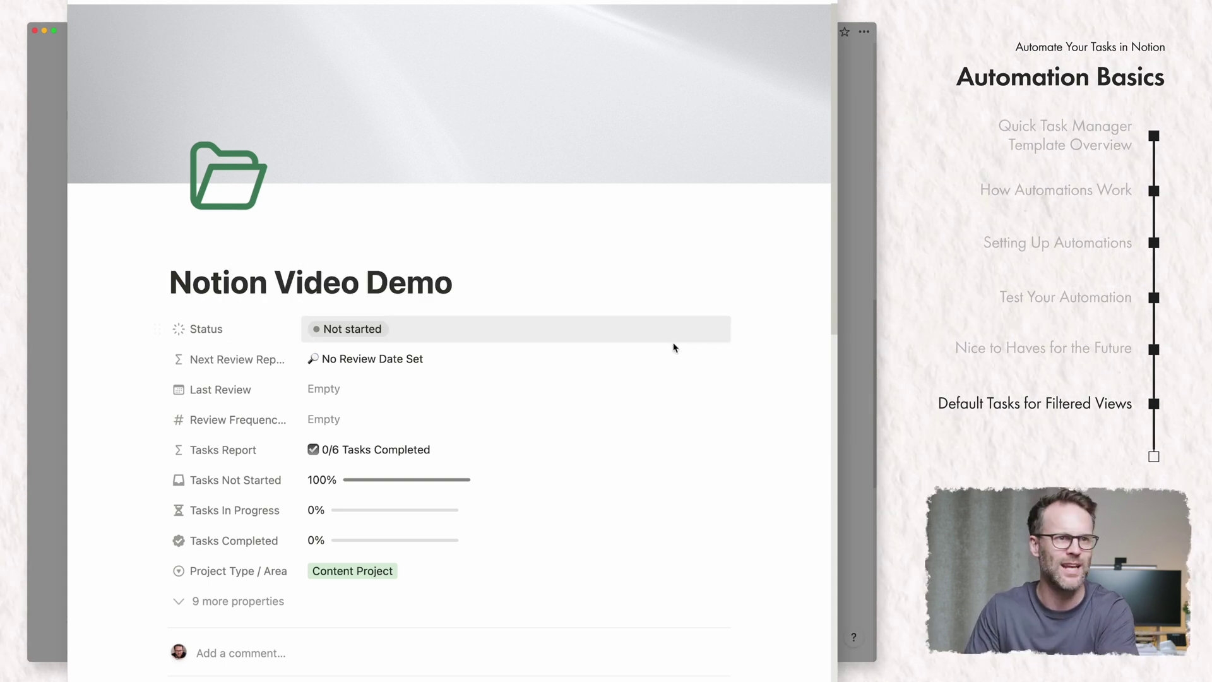
Step: Review the Notion Video Demo project's properties and task board, and return to the Content Projects view on the dashboard
{"action": "scroll", "coordinate": [674, 345], "scroll_direction": "down", "scroll_amount": 2}
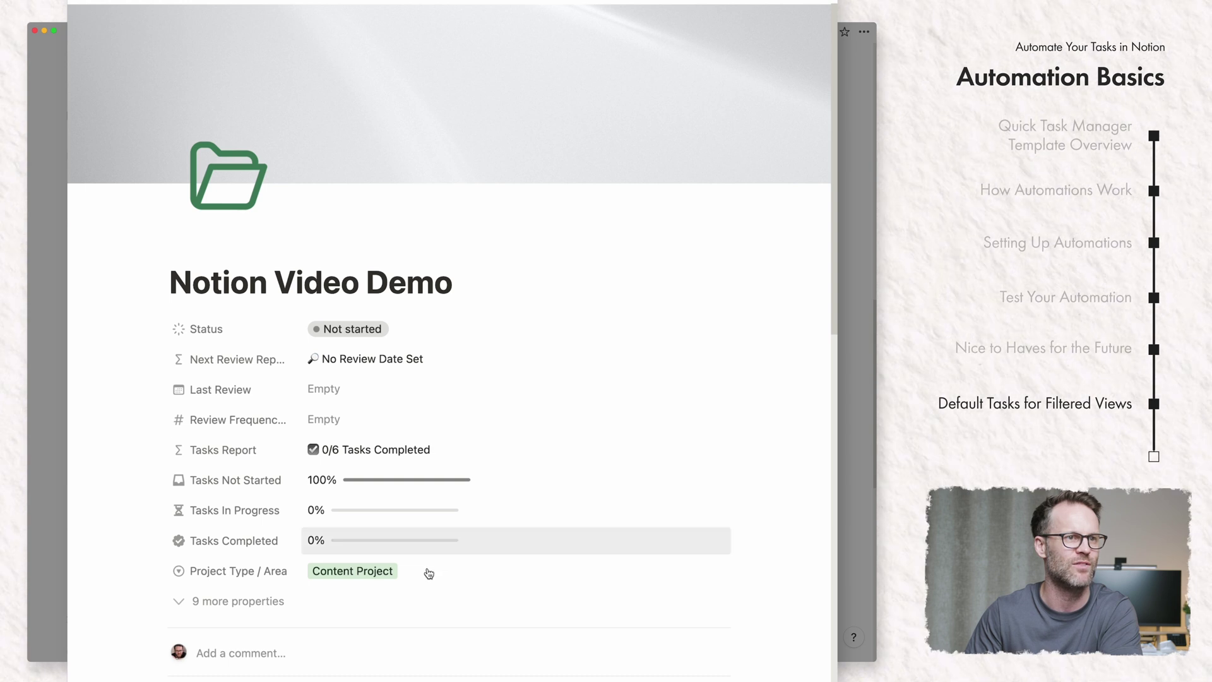
{"action": "scroll", "coordinate": [428, 573], "scroll_direction": "down", "scroll_amount": 15}
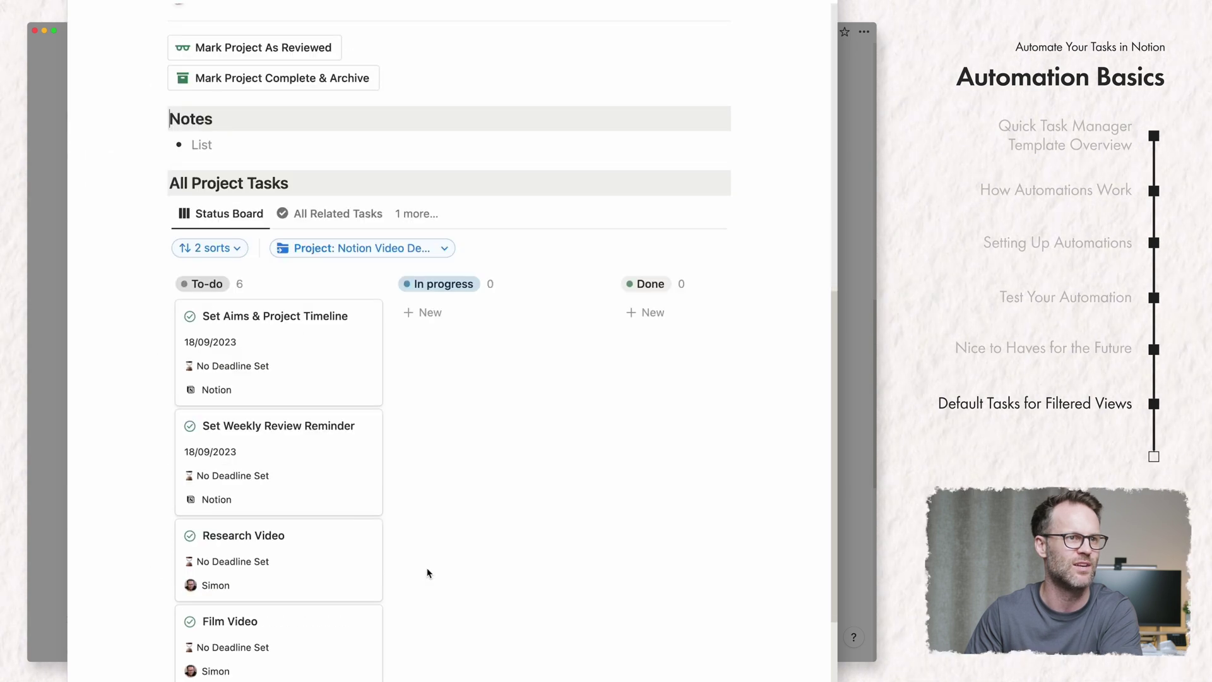
{"action": "left_click", "coordinate": [317, 221]}
{"action": "key", "text": "Escape"}
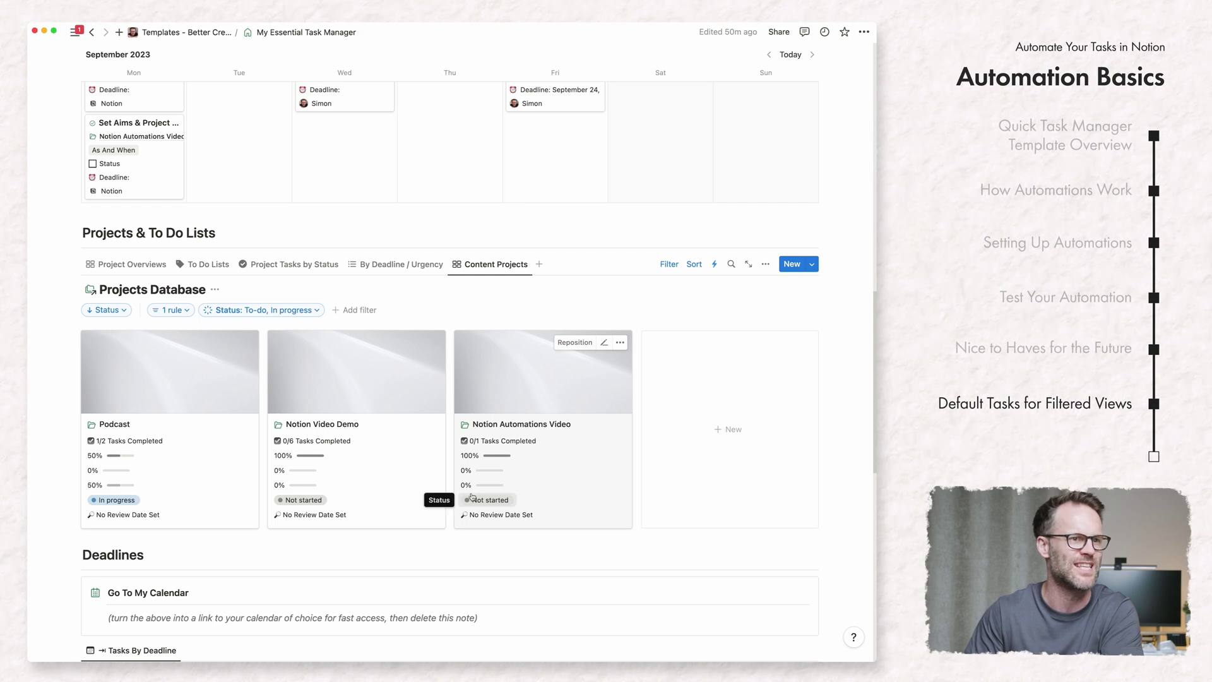
{"action": "scroll", "coordinate": [571, 505], "scroll_direction": "down", "scroll_amount": 3}
{"action": "scroll", "coordinate": [532, 431], "scroll_direction": "up", "scroll_amount": 5}
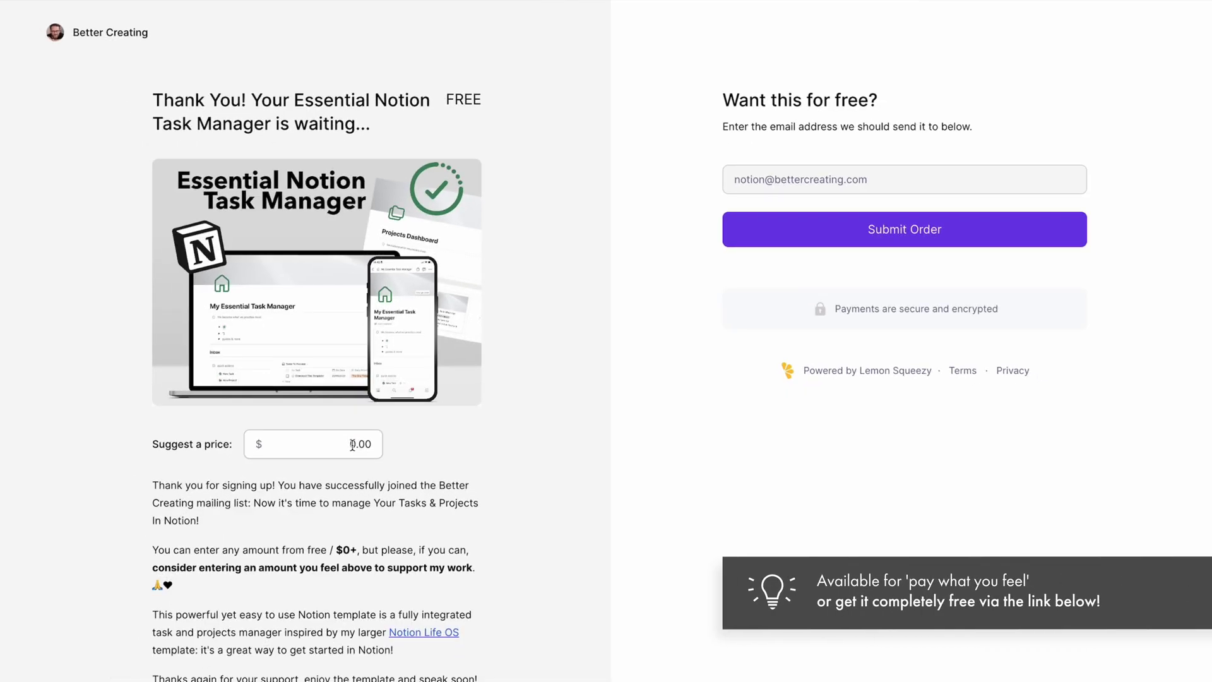
Step: Suggest a price of $10 on the Essential Notion Task Manager checkout page
{"action": "type", "text": "10"}
{"action": "key", "text": "Return"}
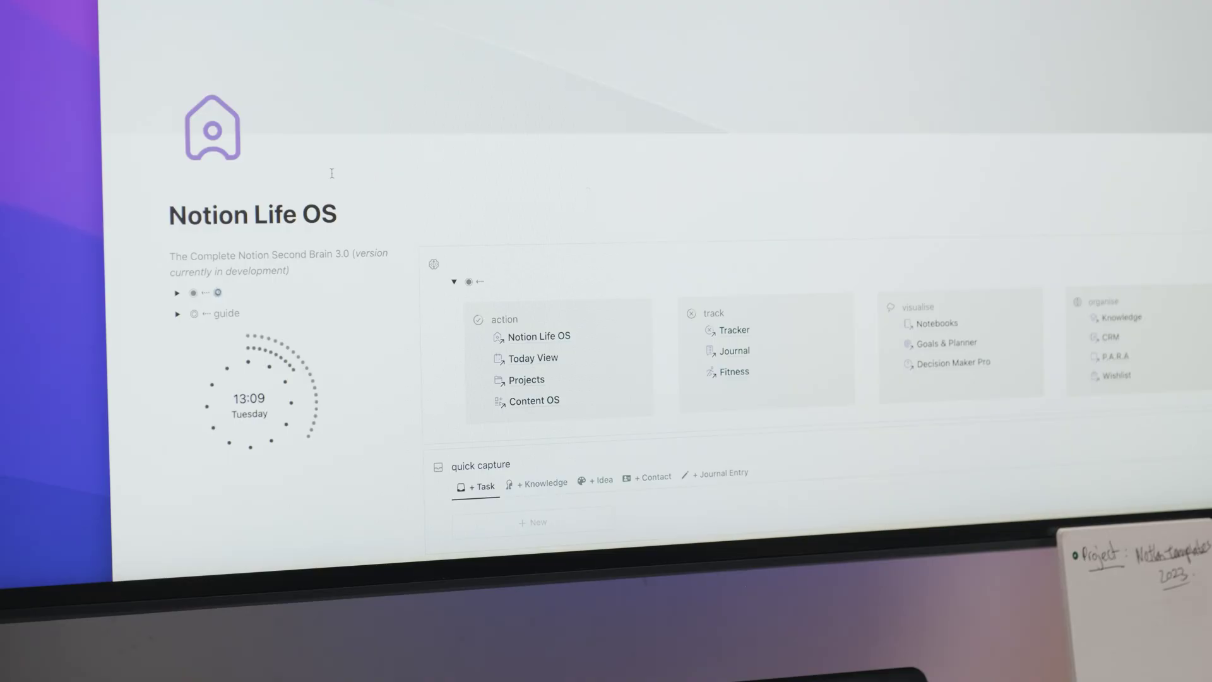
{"action": "left_click", "coordinate": [533, 357]}
{"action": "left_click", "coordinate": [283, 379]}
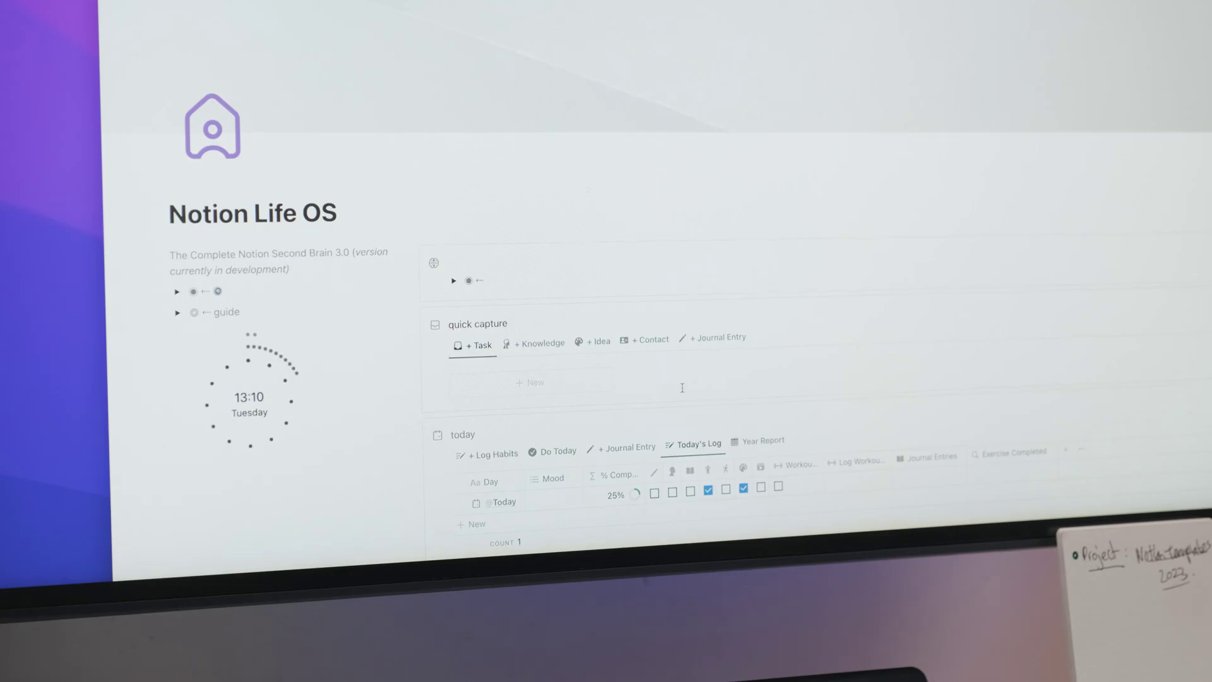
{"action": "scroll", "coordinate": [683, 387], "scroll_direction": "down", "scroll_amount": 5}
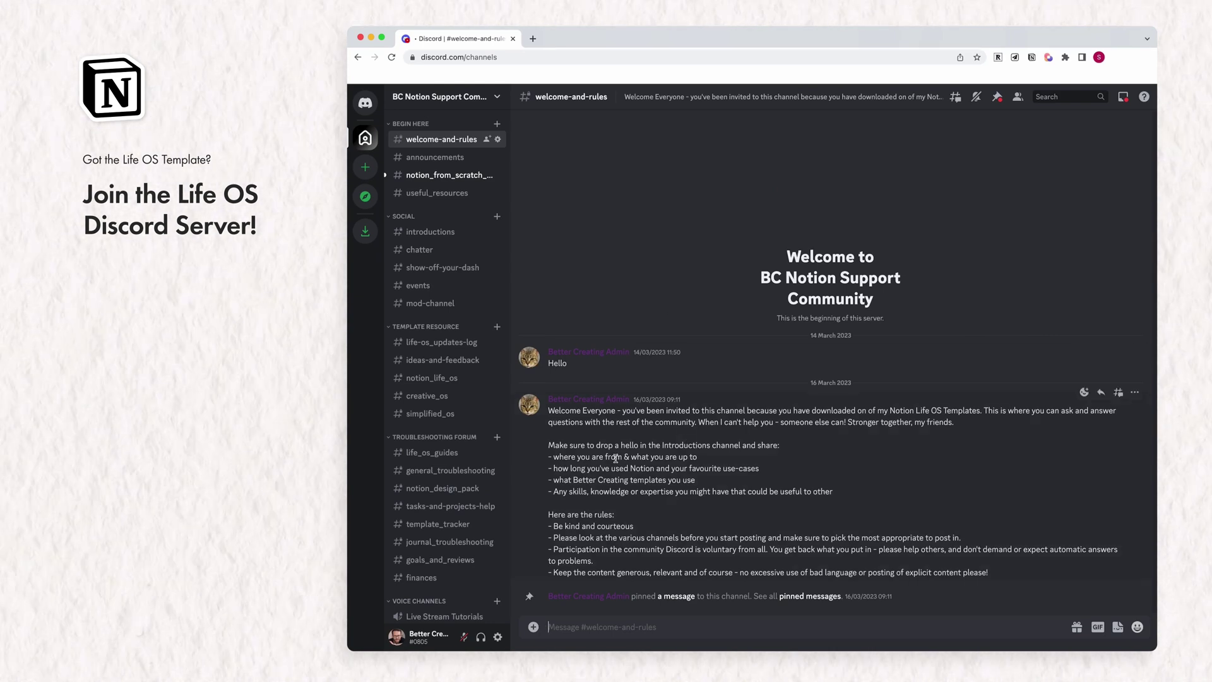
{"action": "left_click", "coordinate": [440, 197]}
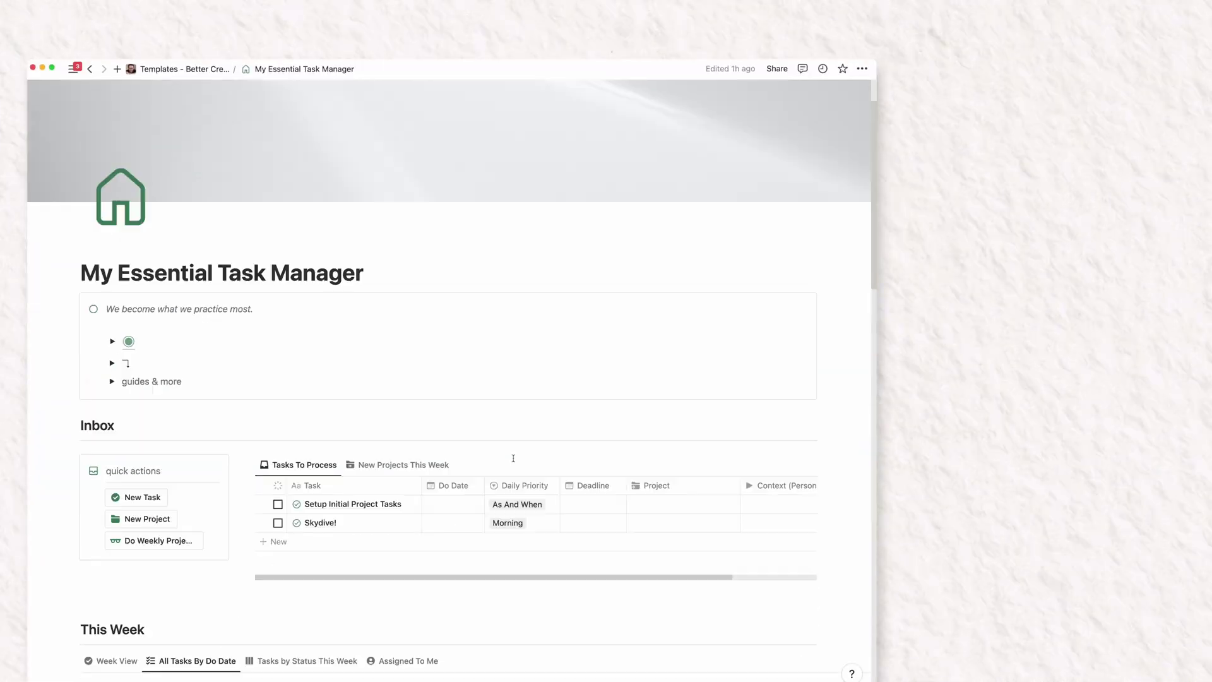
Step: Start a new automation for the Projects Database named "Archive Project When Status is Set To Complete"
{"action": "scroll", "coordinate": [515, 416], "scroll_direction": "down", "scroll_amount": 5}
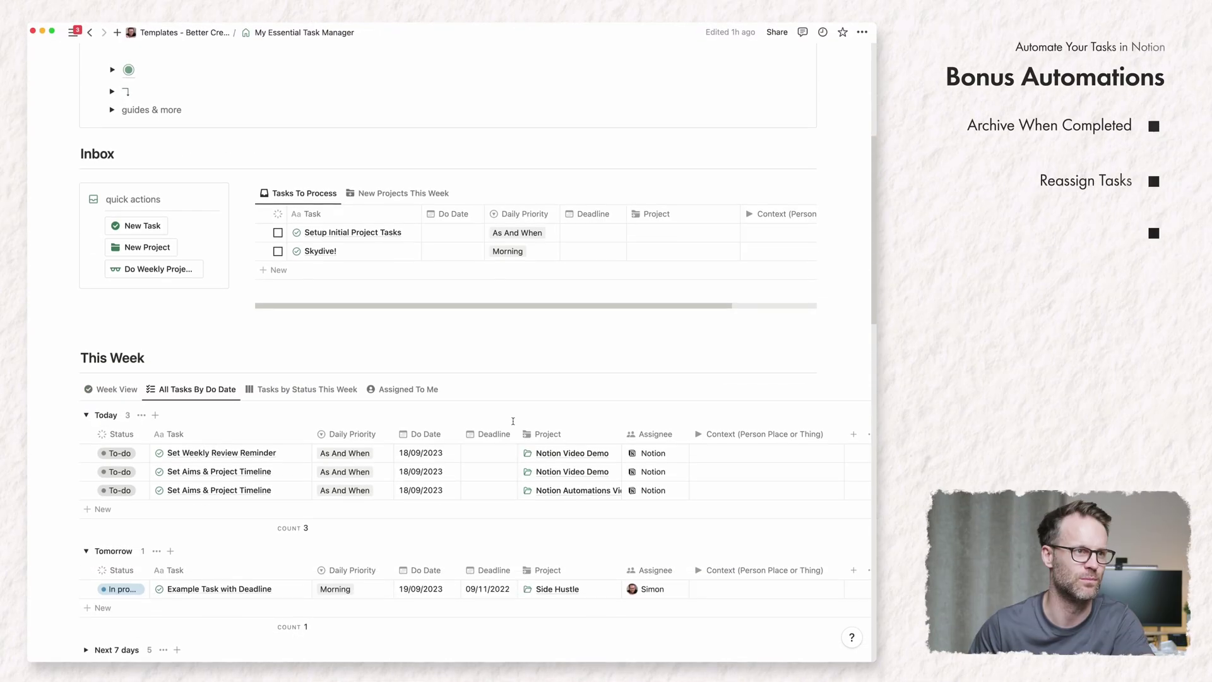
{"action": "scroll", "coordinate": [526, 429], "scroll_direction": "down", "scroll_amount": 10}
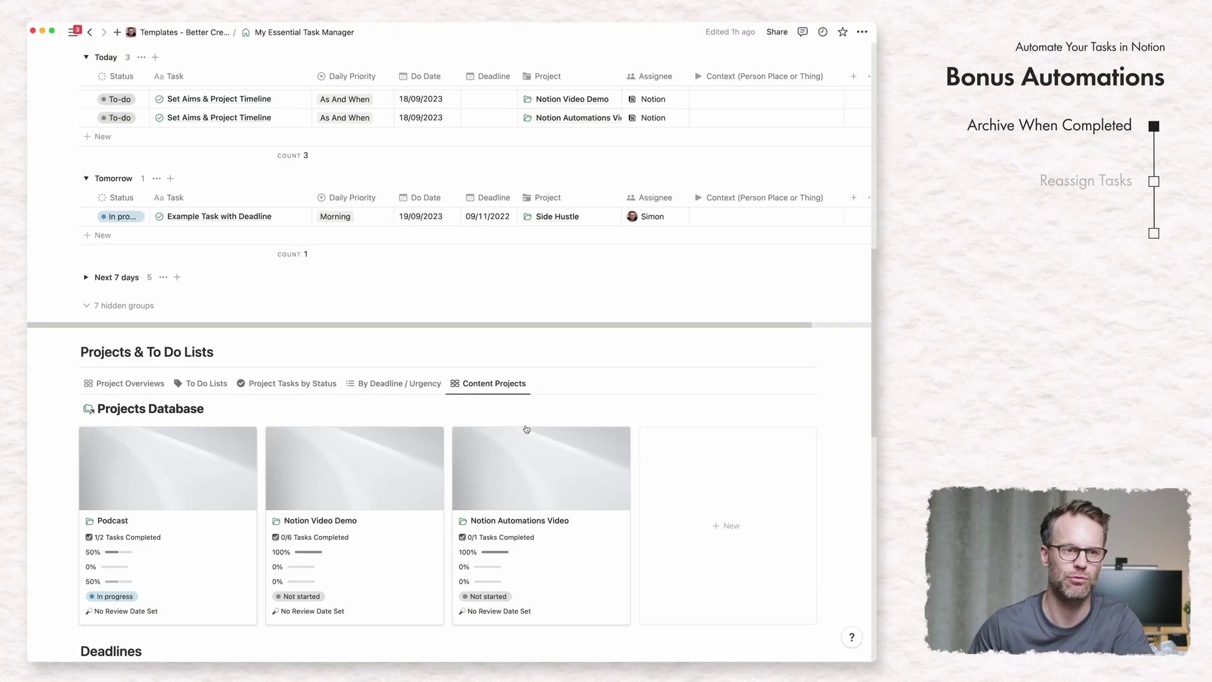
{"action": "left_click", "coordinate": [712, 294]}
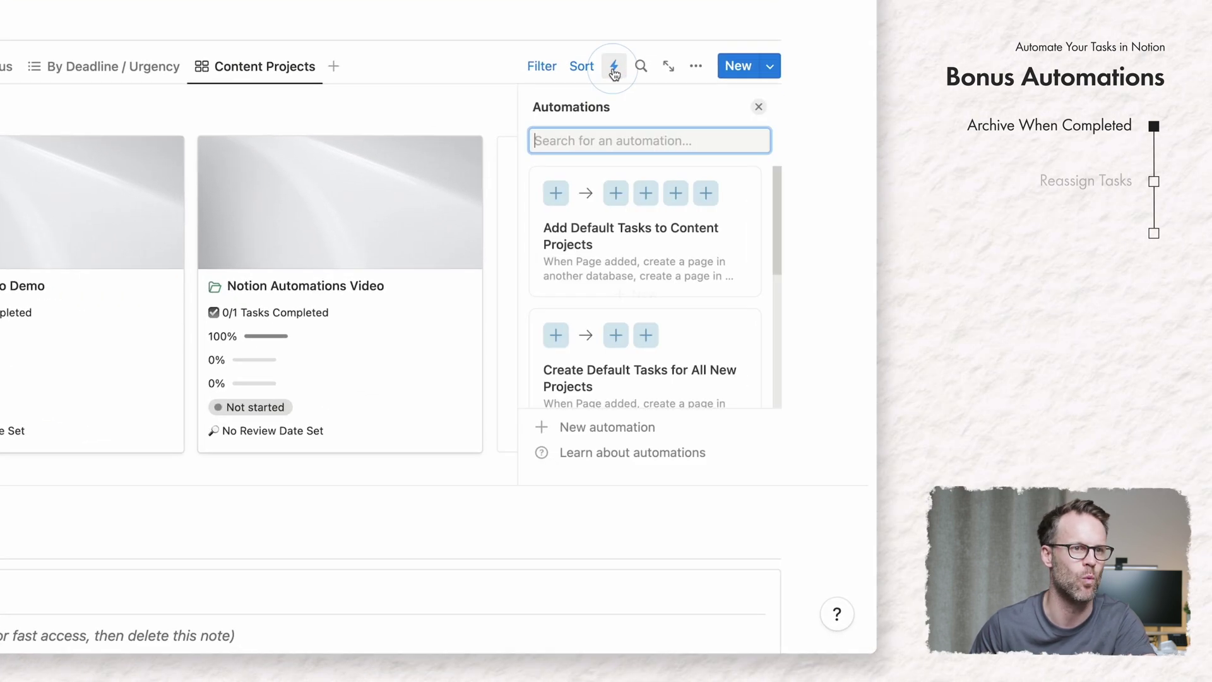
{"action": "scroll", "coordinate": [729, 474], "scroll_direction": "down", "scroll_amount": 3}
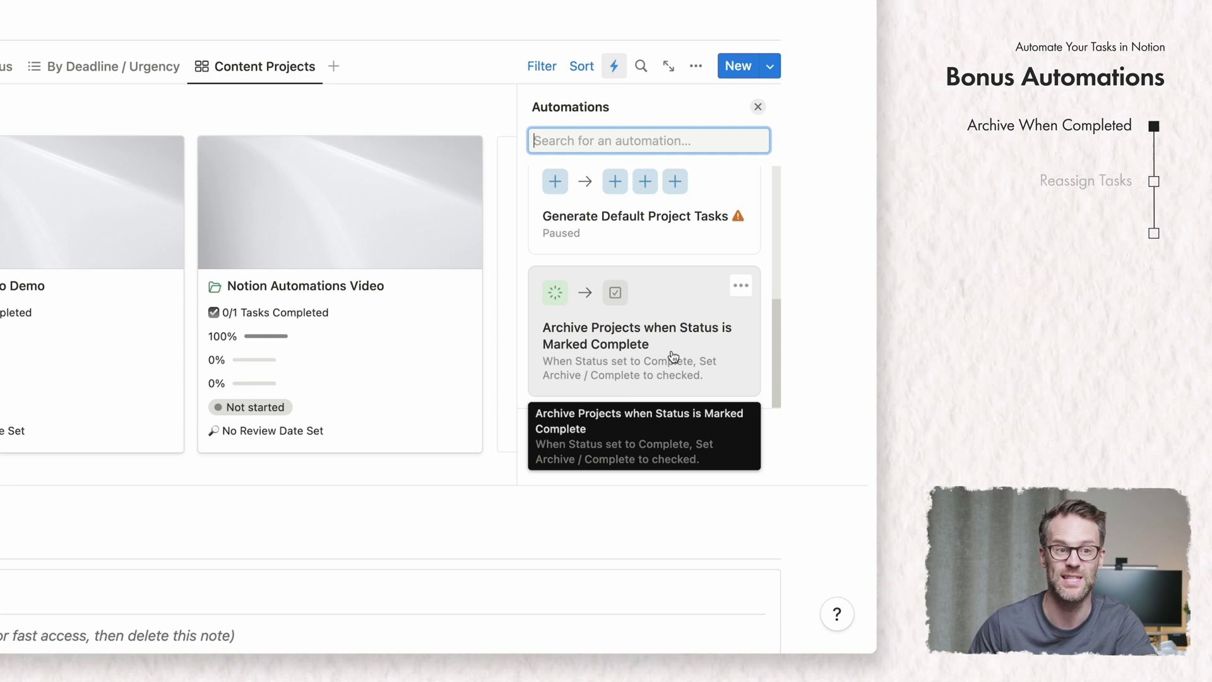
{"action": "scroll", "coordinate": [676, 316], "scroll_direction": "down", "scroll_amount": 2}
{"action": "scroll", "coordinate": [698, 406], "scroll_direction": "up", "scroll_amount": 2}
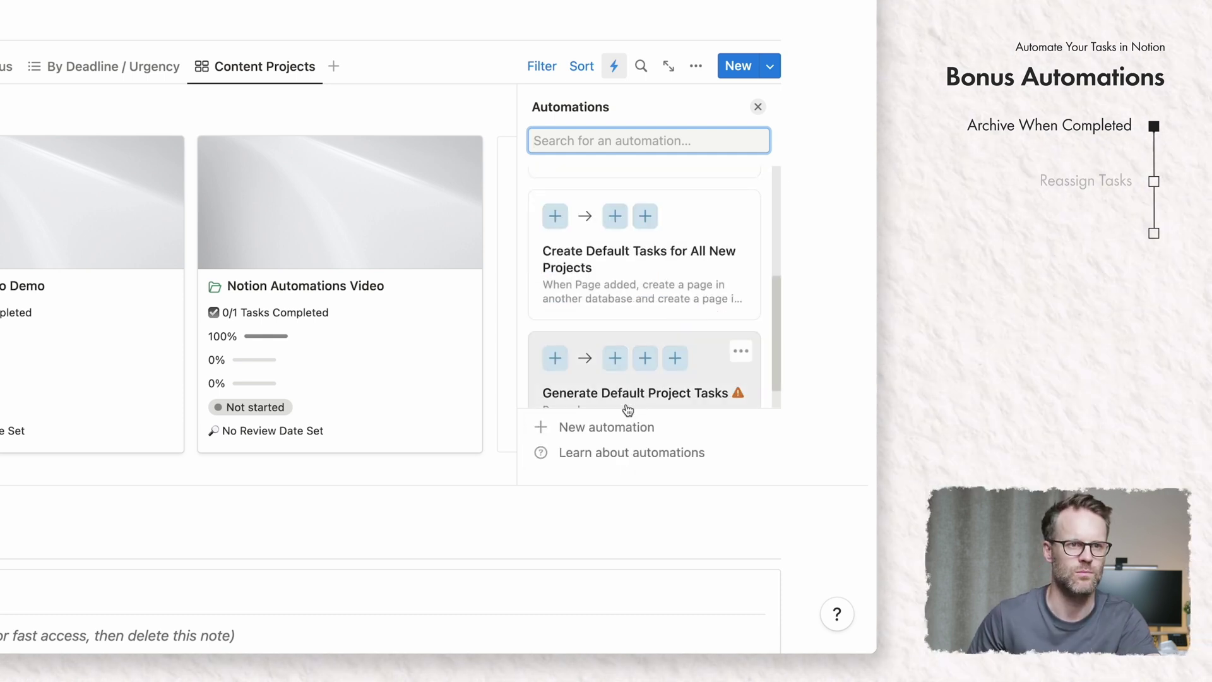
{"action": "left_click", "coordinate": [620, 422]}
{"action": "left_click", "coordinate": [616, 148]}
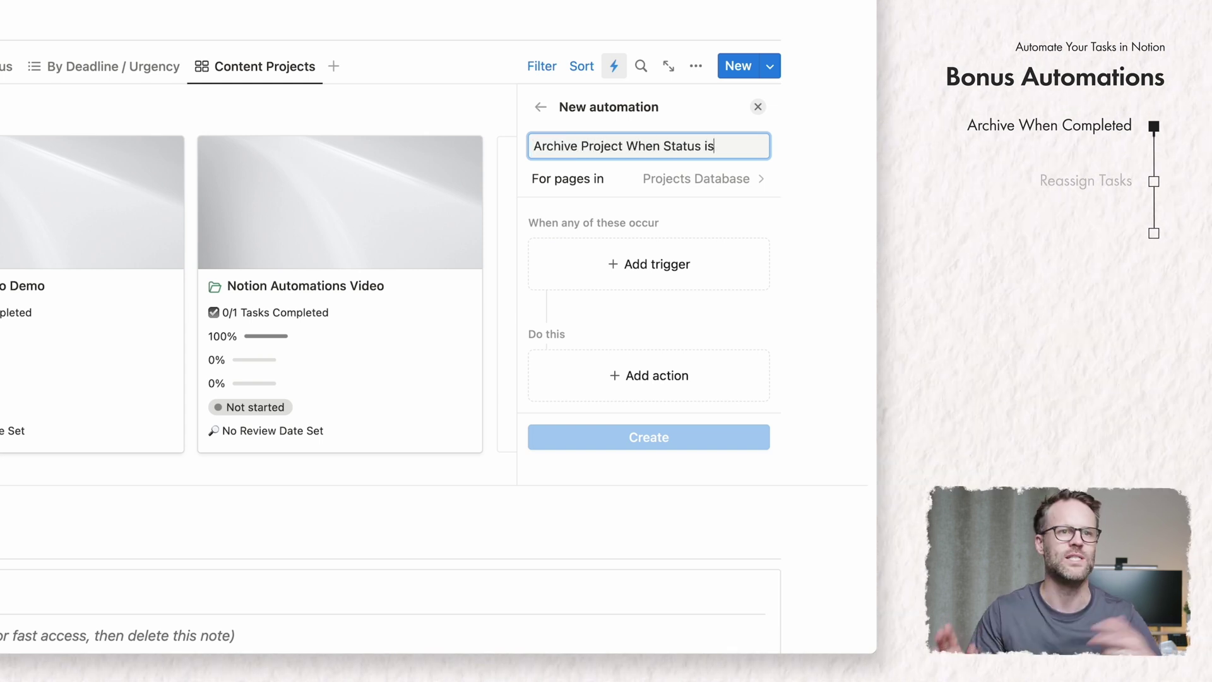
Step: Add a Status trigger to the new automation, limited to the Complete group with To-do and In progress excluded
{"action": "left_click", "coordinate": [686, 256]}
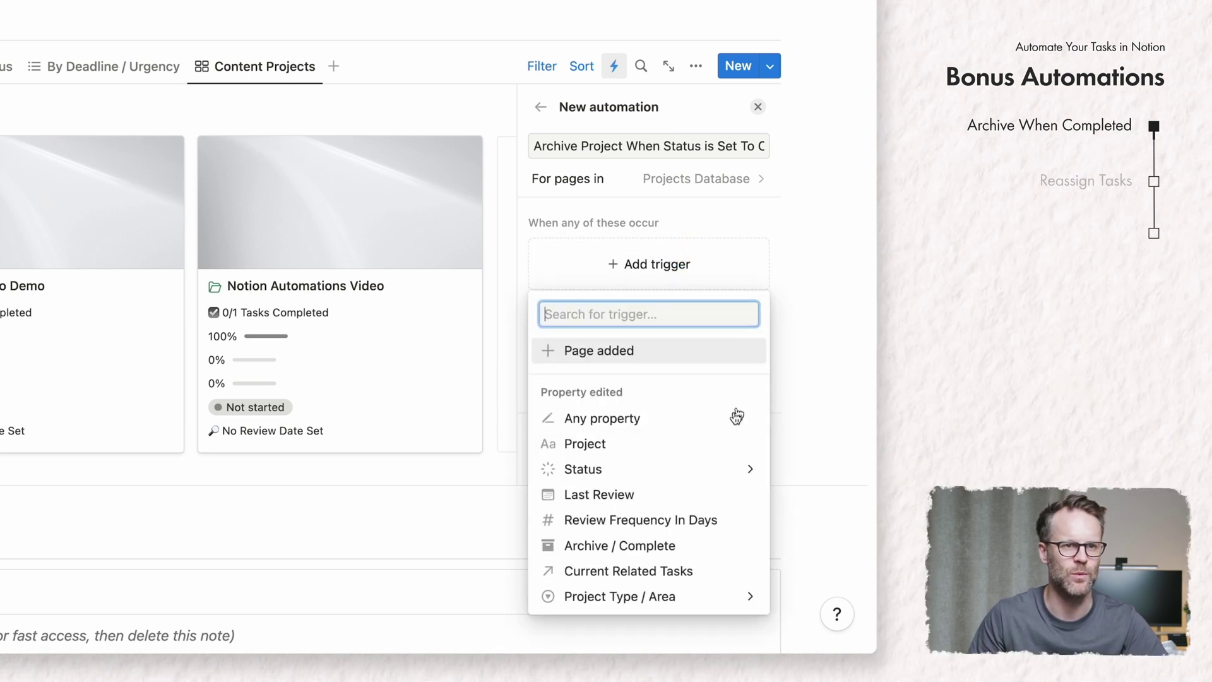
{"action": "left_click", "coordinate": [605, 470]}
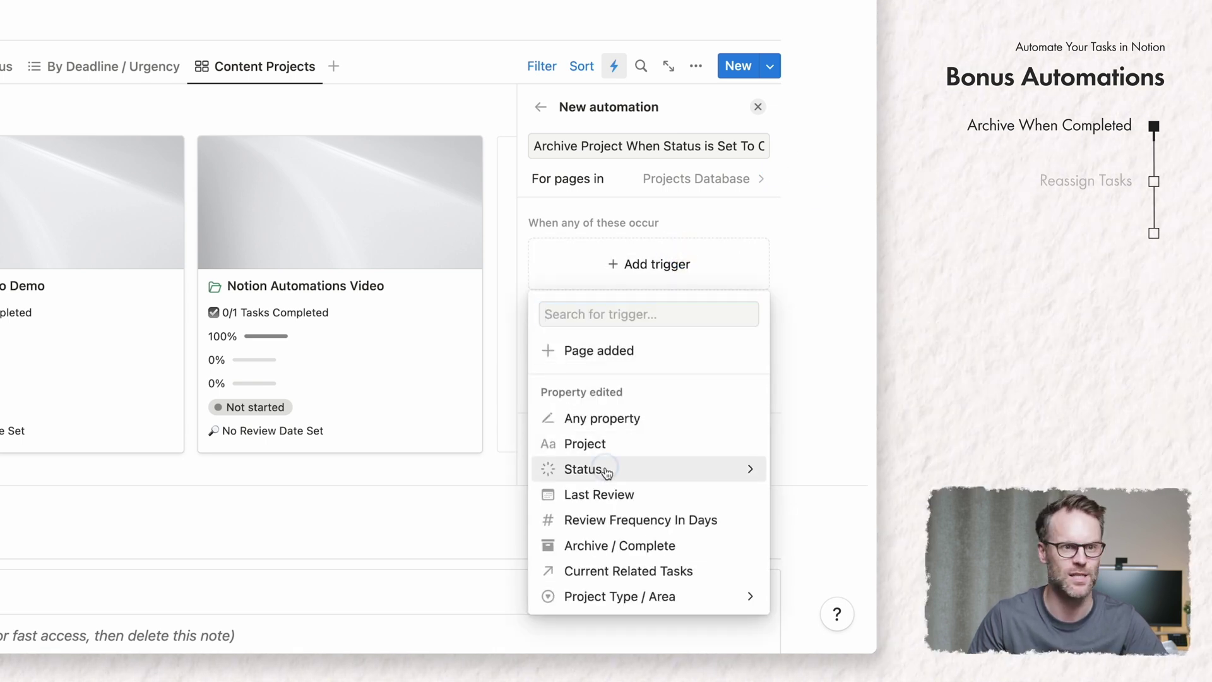
{"action": "left_click", "coordinate": [555, 462]}
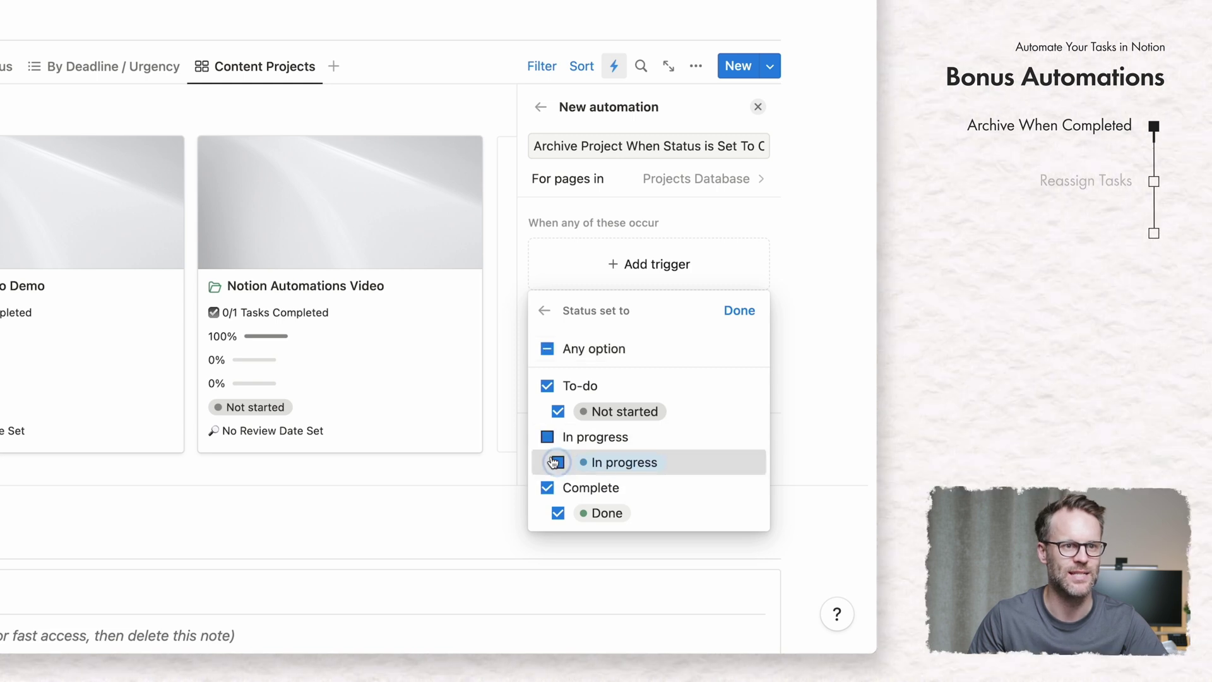
{"action": "left_click", "coordinate": [548, 388]}
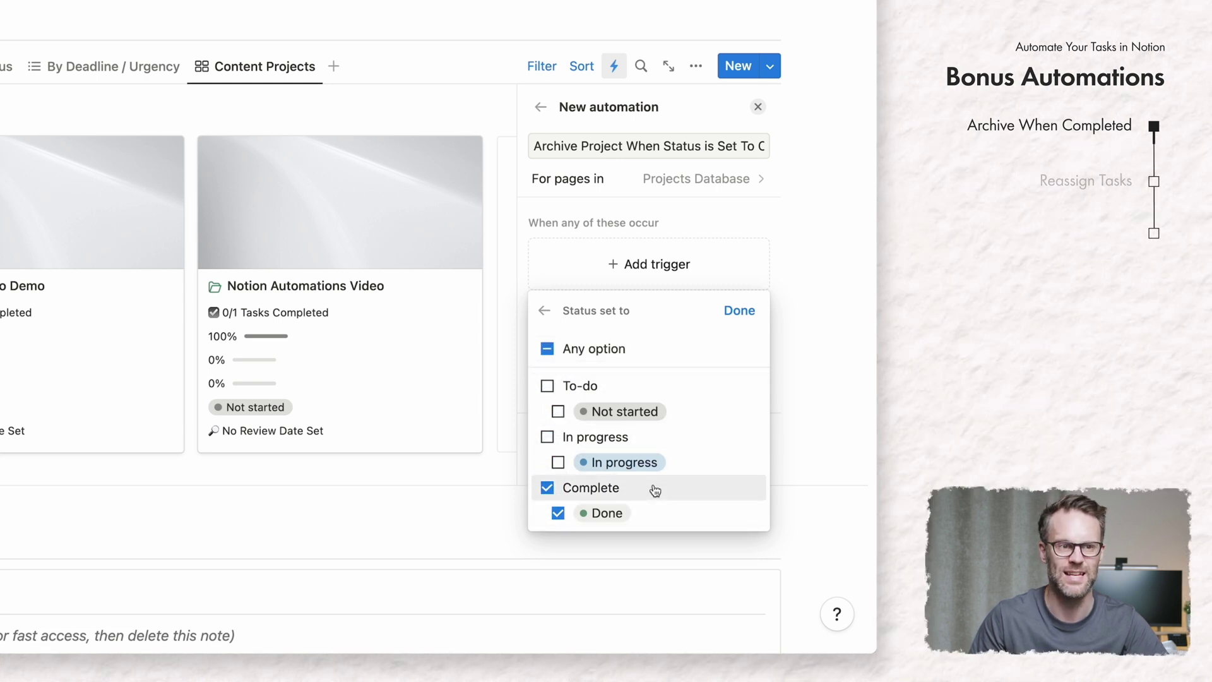
{"action": "left_click", "coordinate": [738, 312]}
Step: Add an action that sets Archive / Complete to checked, and create the automation
{"action": "left_click", "coordinate": [668, 375]}
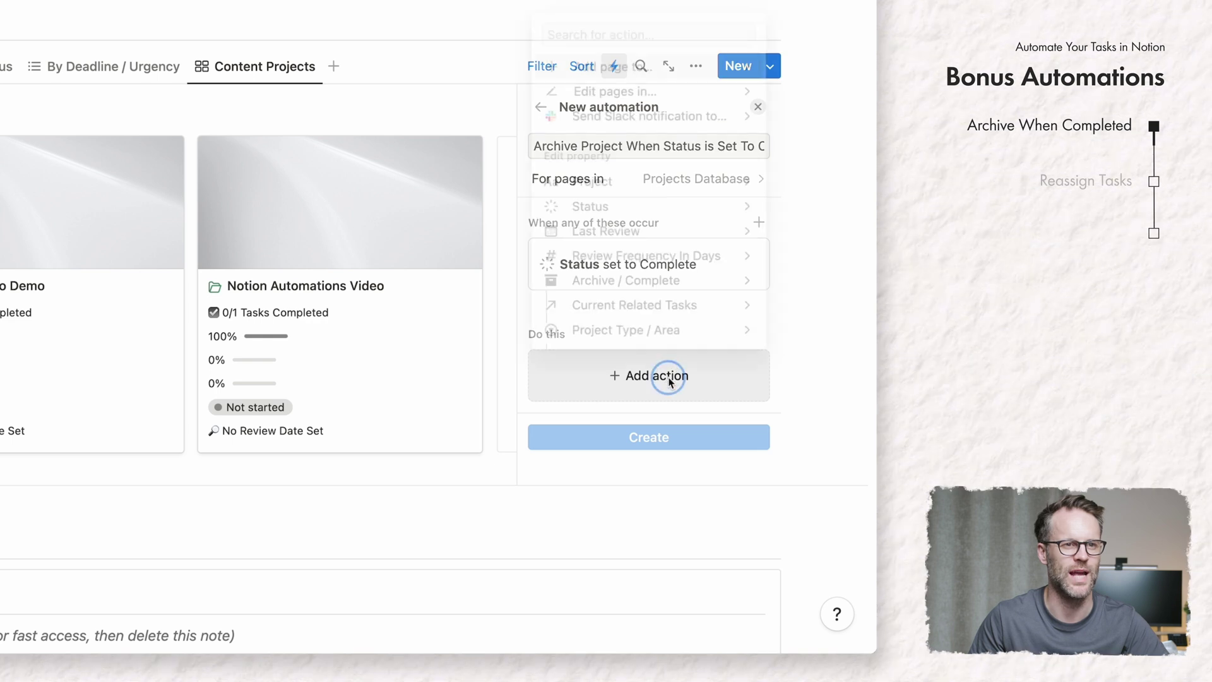
{"action": "left_click", "coordinate": [685, 281]}
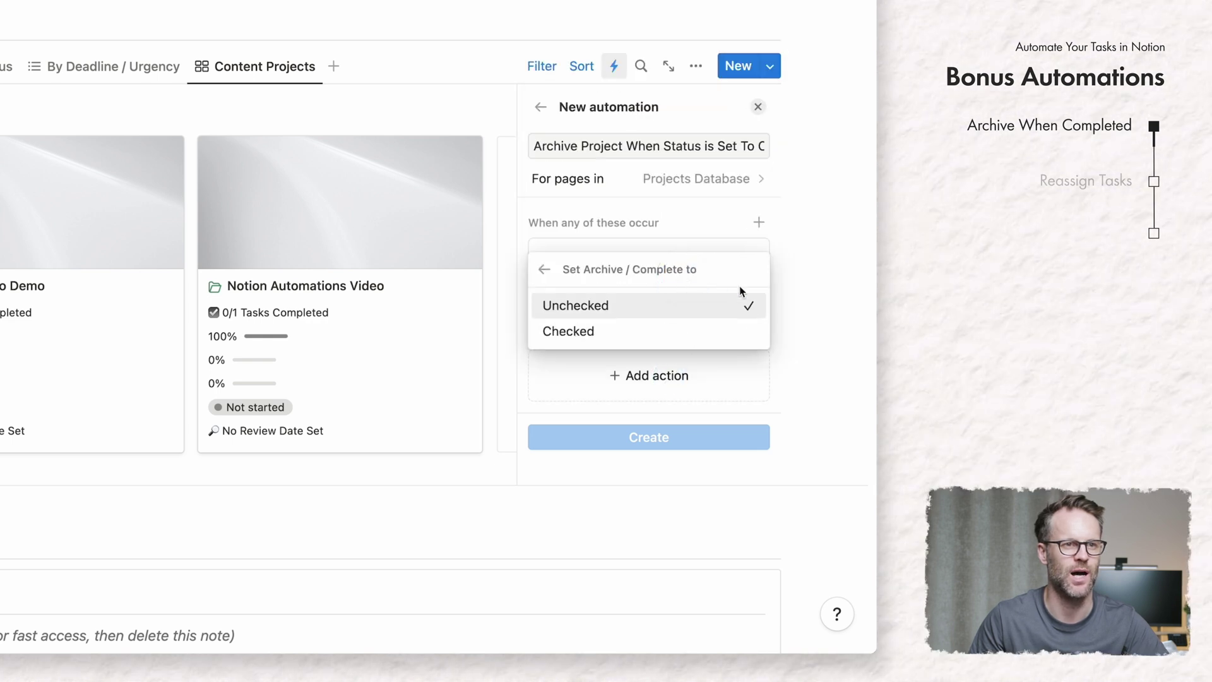
{"action": "left_click", "coordinate": [612, 336]}
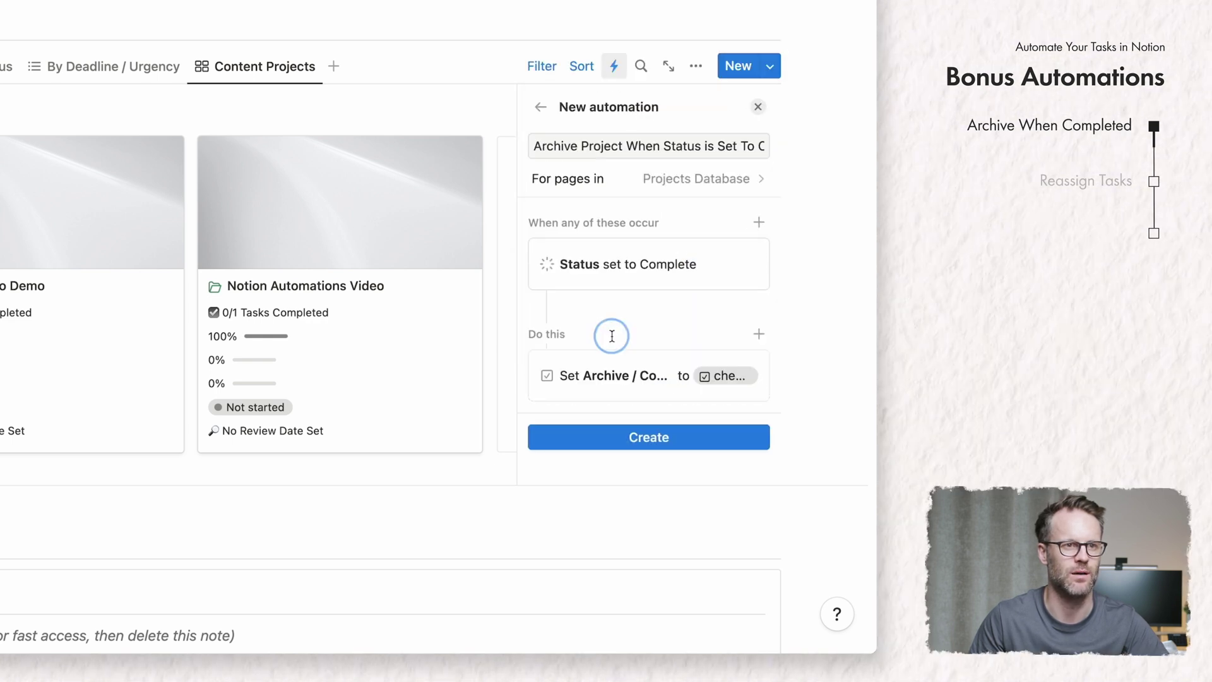
{"action": "left_click", "coordinate": [666, 450]}
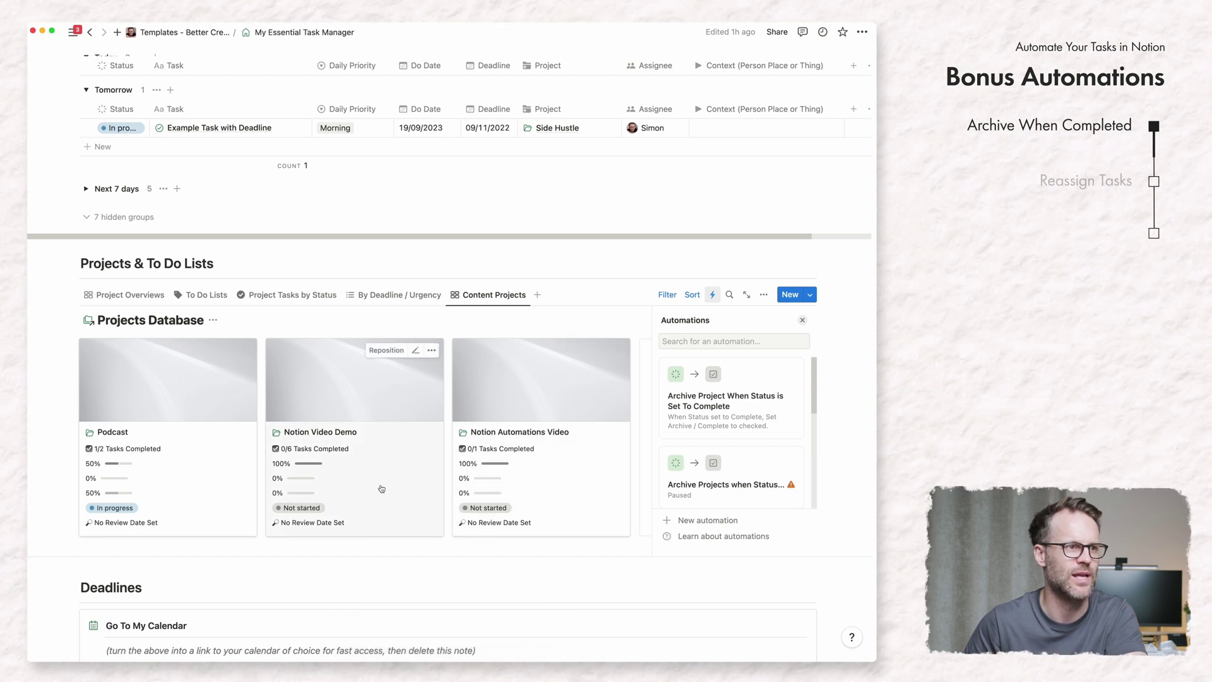
Step: Test the automation by setting the Notion Automations Video project's status to Done with its hidden properties expanded, and return to the dashboard
{"action": "left_click", "coordinate": [564, 486]}
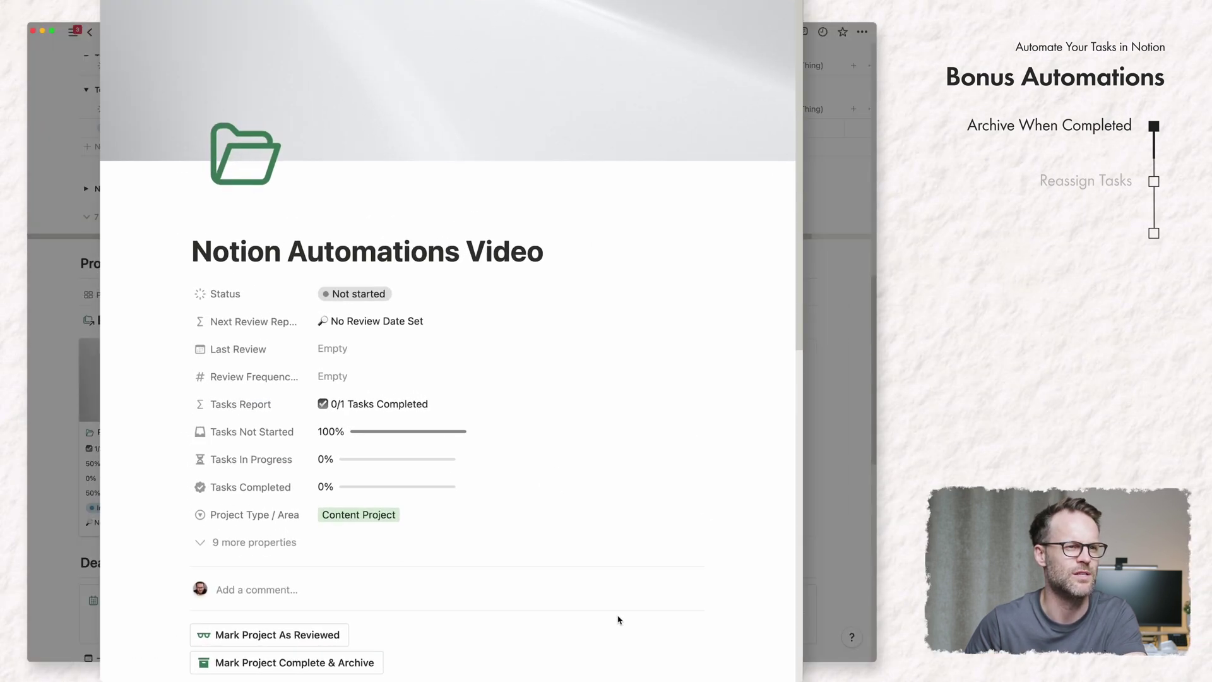
{"action": "left_click", "coordinate": [211, 556]}
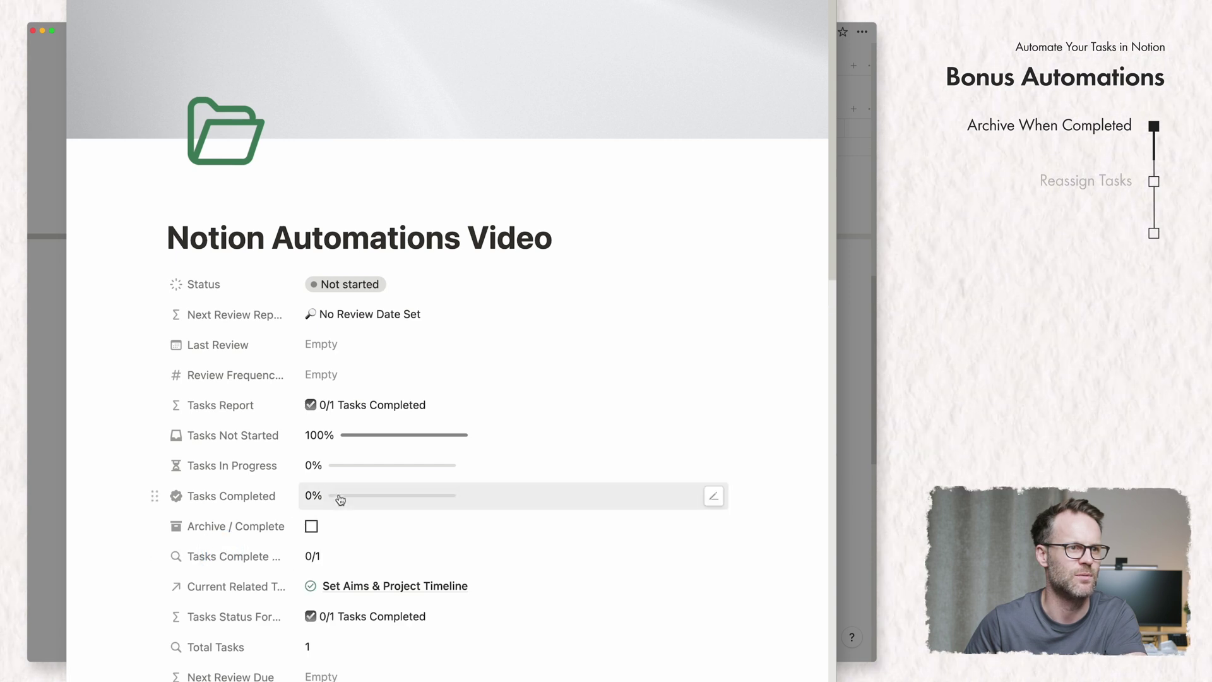
{"action": "left_click", "coordinate": [347, 287]}
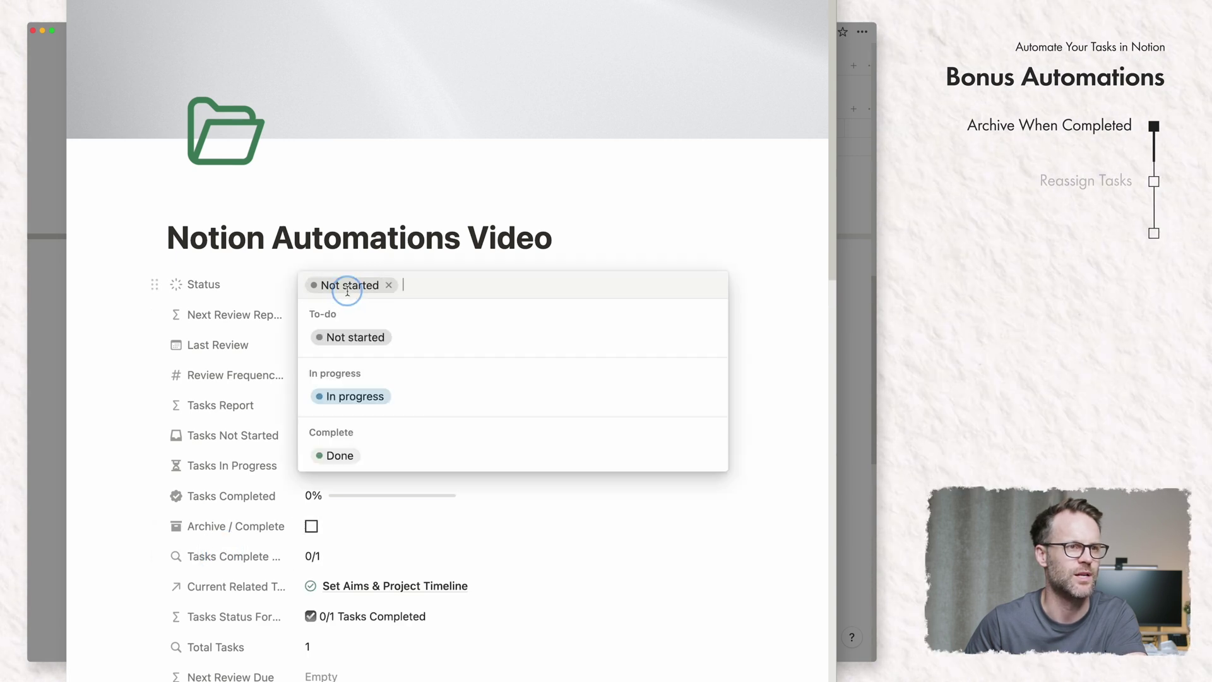
{"action": "left_click", "coordinate": [338, 457]}
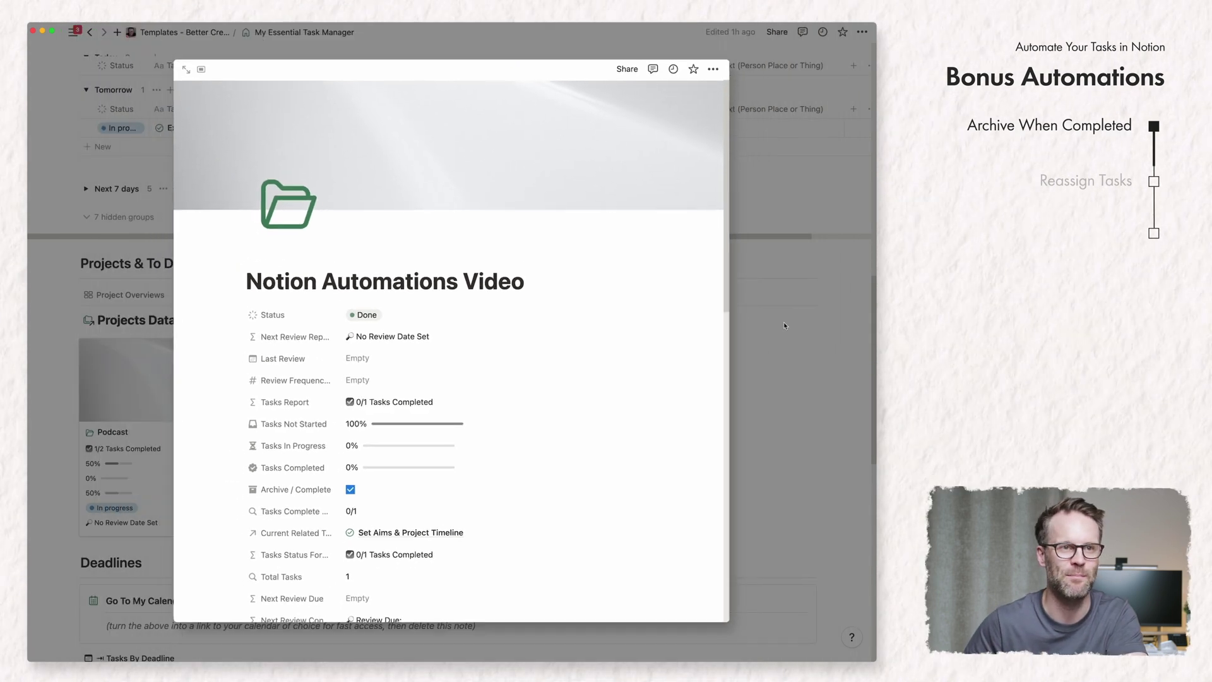
{"action": "left_click", "coordinate": [787, 354]}
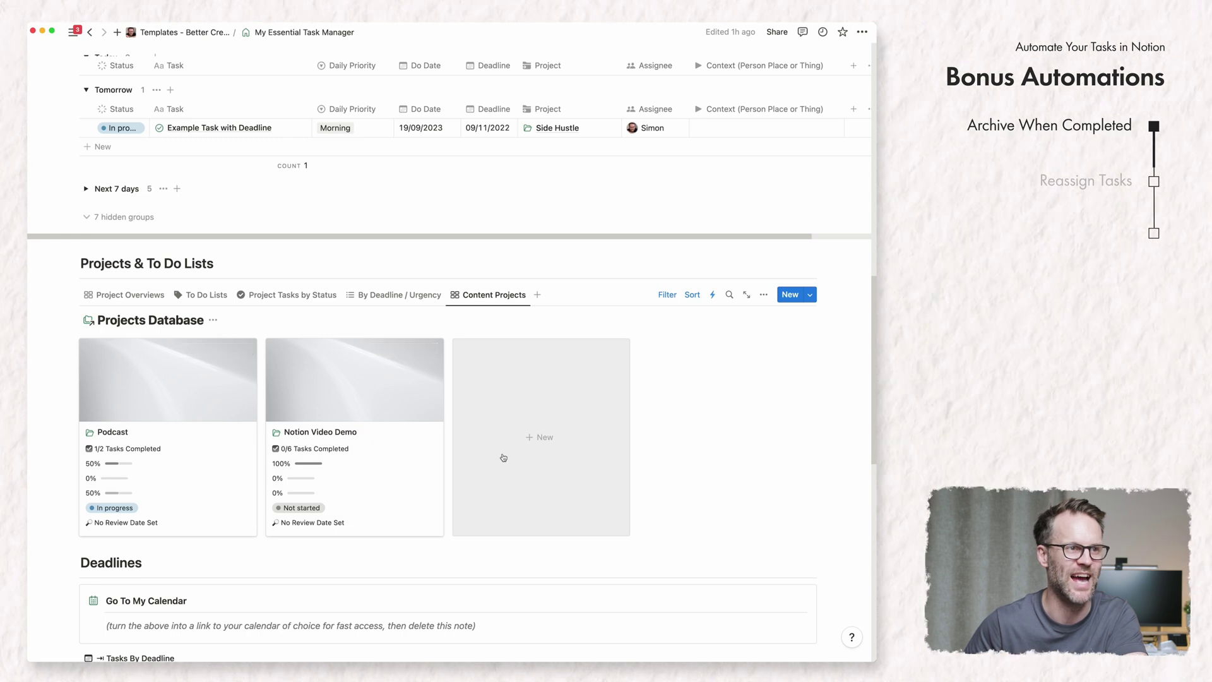
Step: Open the Projects Dashboard and check the Archived & Completed projects for the project just marked done
{"action": "scroll", "coordinate": [224, 399], "scroll_direction": "up", "scroll_amount": 20}
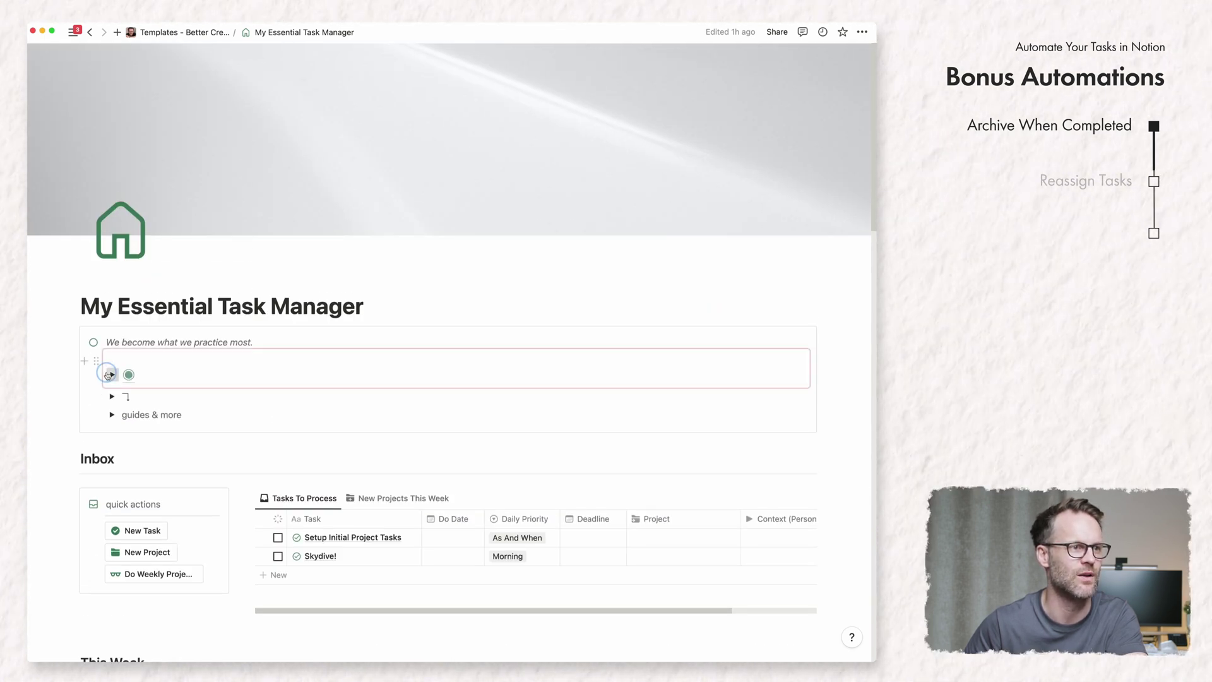
{"action": "left_click", "coordinate": [109, 375]}
{"action": "left_click", "coordinate": [171, 393]}
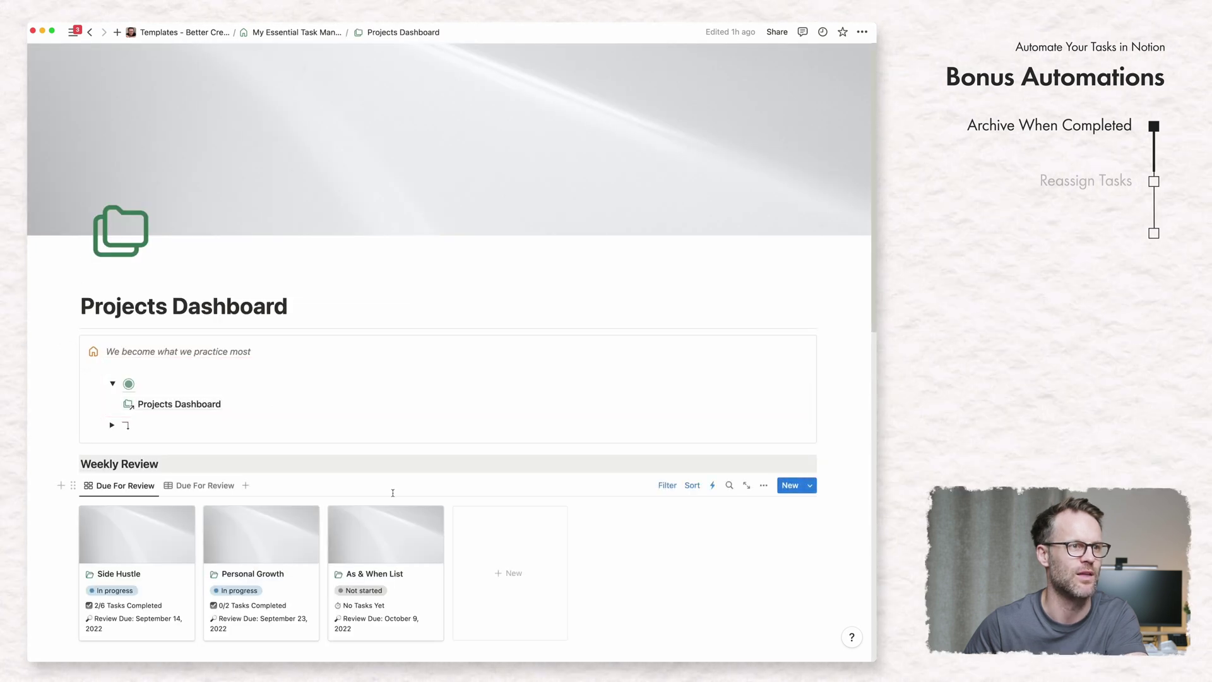
{"action": "scroll", "coordinate": [392, 493], "scroll_direction": "down", "scroll_amount": 3}
{"action": "scroll", "coordinate": [279, 405], "scroll_direction": "down", "scroll_amount": 2}
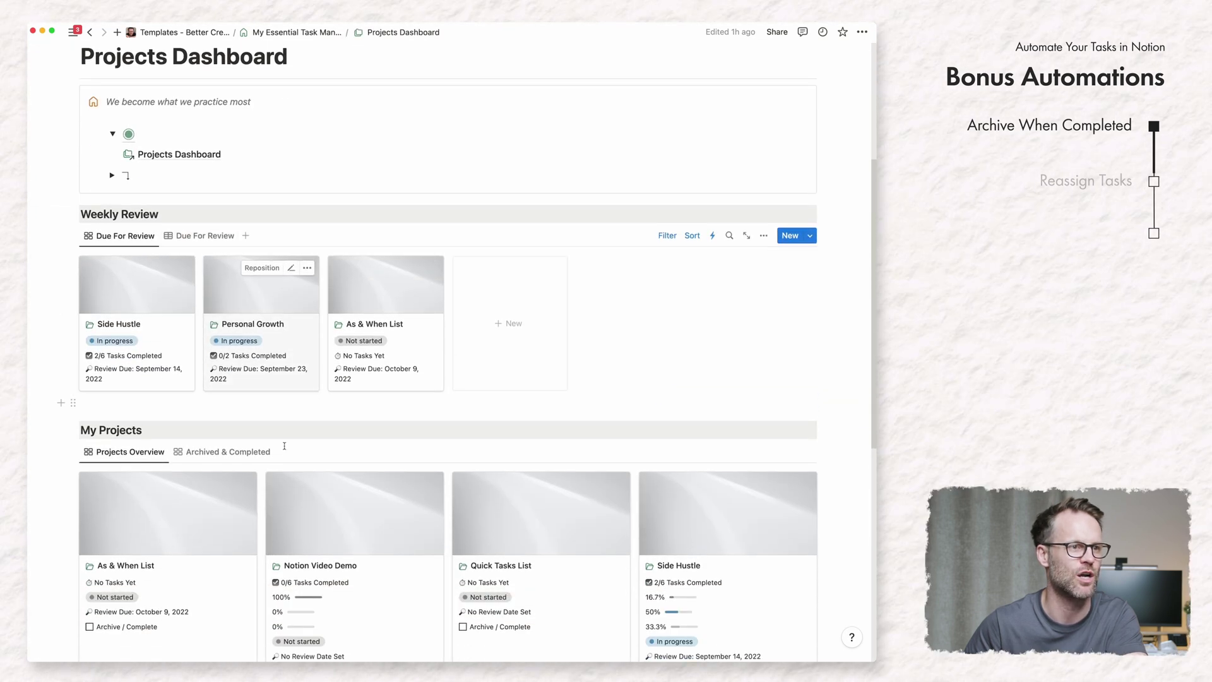
{"action": "left_click", "coordinate": [228, 449]}
{"action": "scroll", "coordinate": [571, 535], "scroll_direction": "down", "scroll_amount": 3}
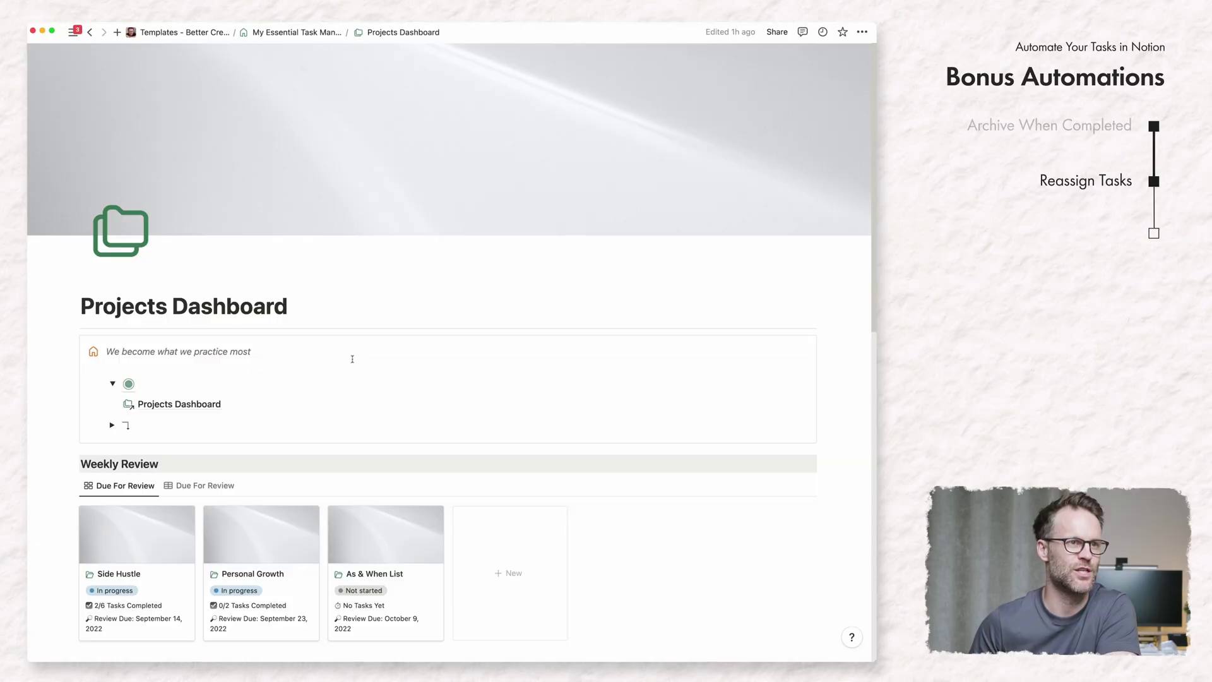
Step: Open the Notion Video Demo project as a full page and switch its project tasks to the All Related Tasks view
{"action": "scroll", "coordinate": [354, 363], "scroll_direction": "down", "scroll_amount": 10}
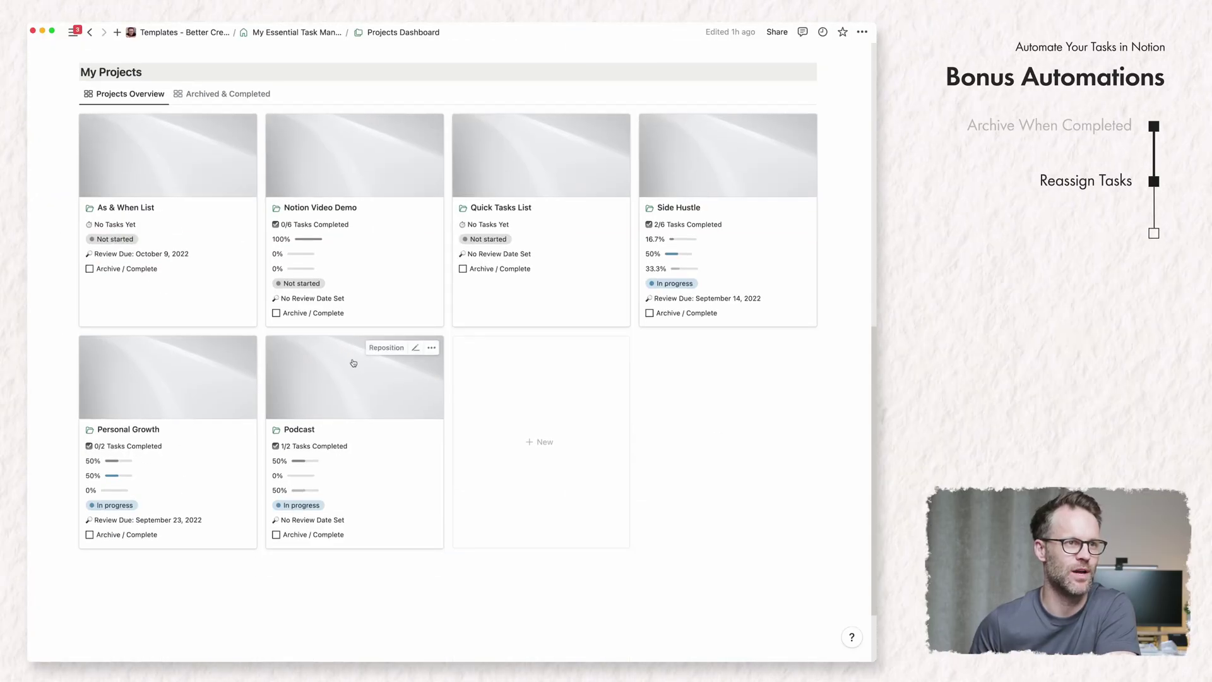
{"action": "scroll", "coordinate": [379, 353], "scroll_direction": "up", "scroll_amount": 2}
{"action": "left_click", "coordinate": [419, 347]}
{"action": "left_click", "coordinate": [404, 32]}
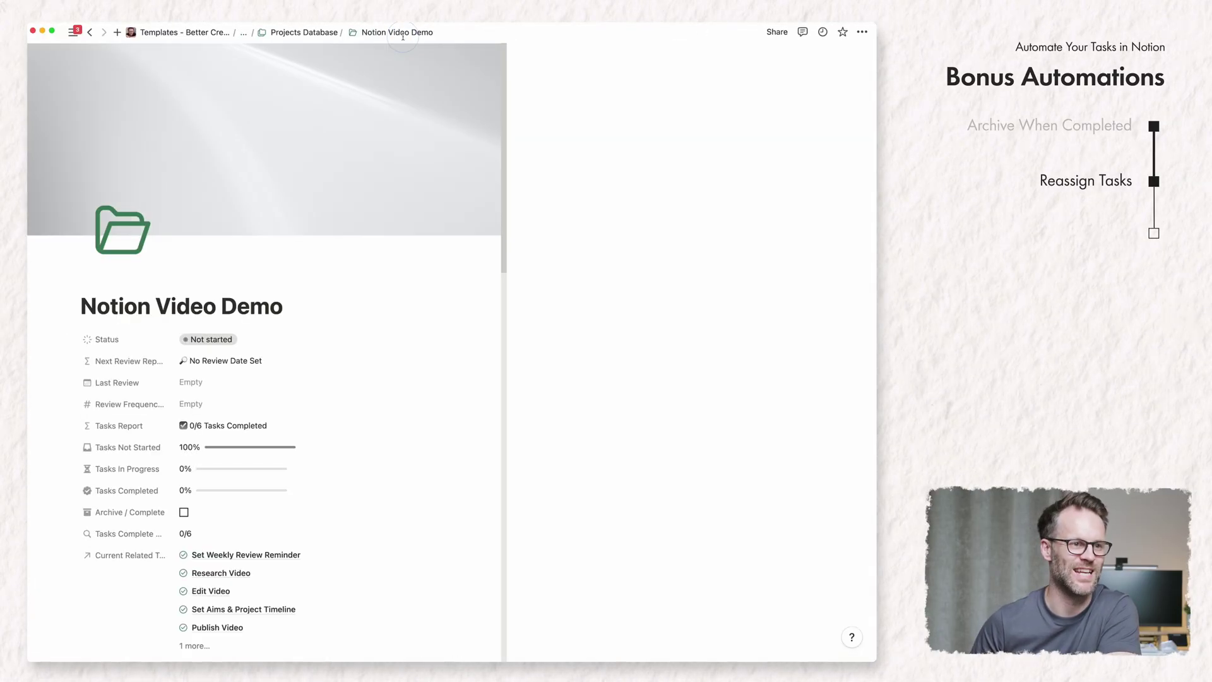
{"action": "scroll", "coordinate": [442, 391], "scroll_direction": "down", "scroll_amount": 10}
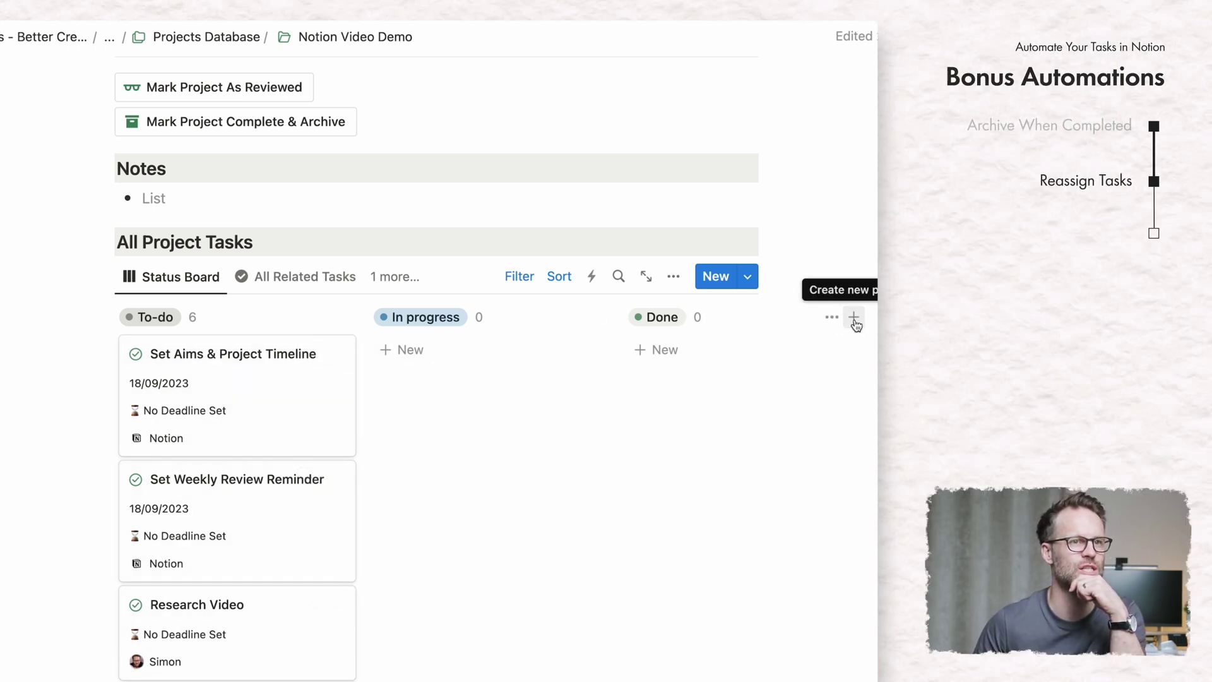
{"action": "left_click", "coordinate": [291, 290]}
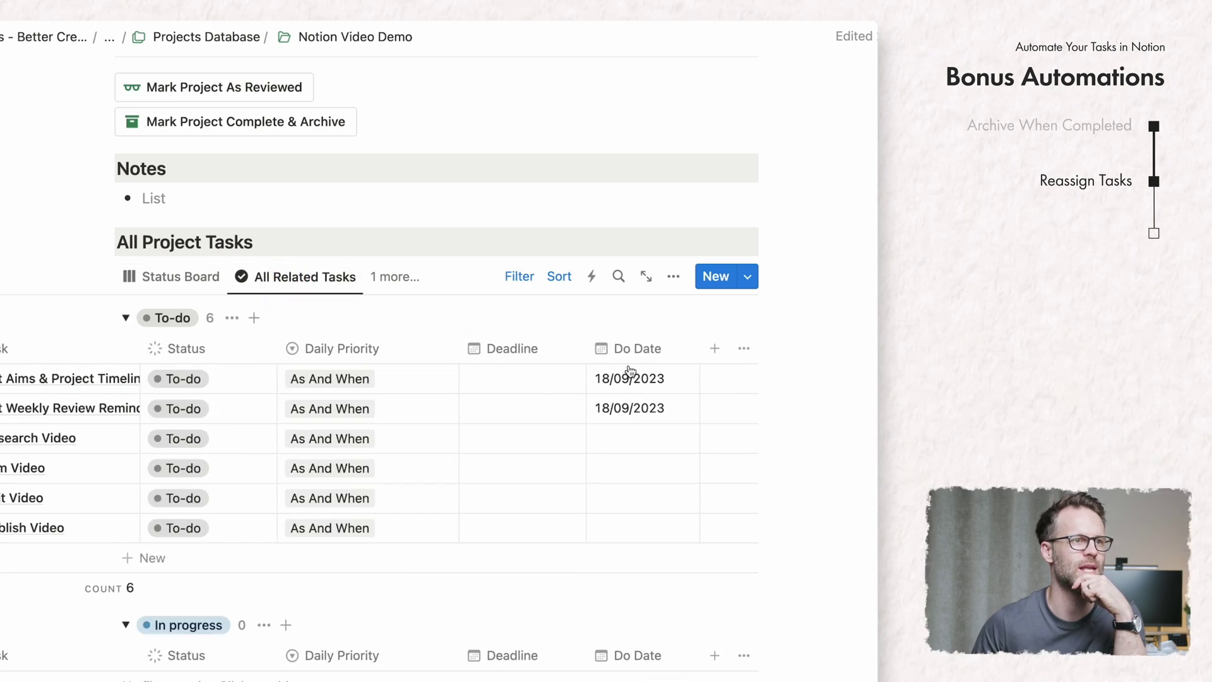
Step: Add an "In Review" option below "In progress" in the task Status property's In progress group and colour it light gray
{"action": "left_click", "coordinate": [243, 349]}
{"action": "left_click", "coordinate": [231, 416]}
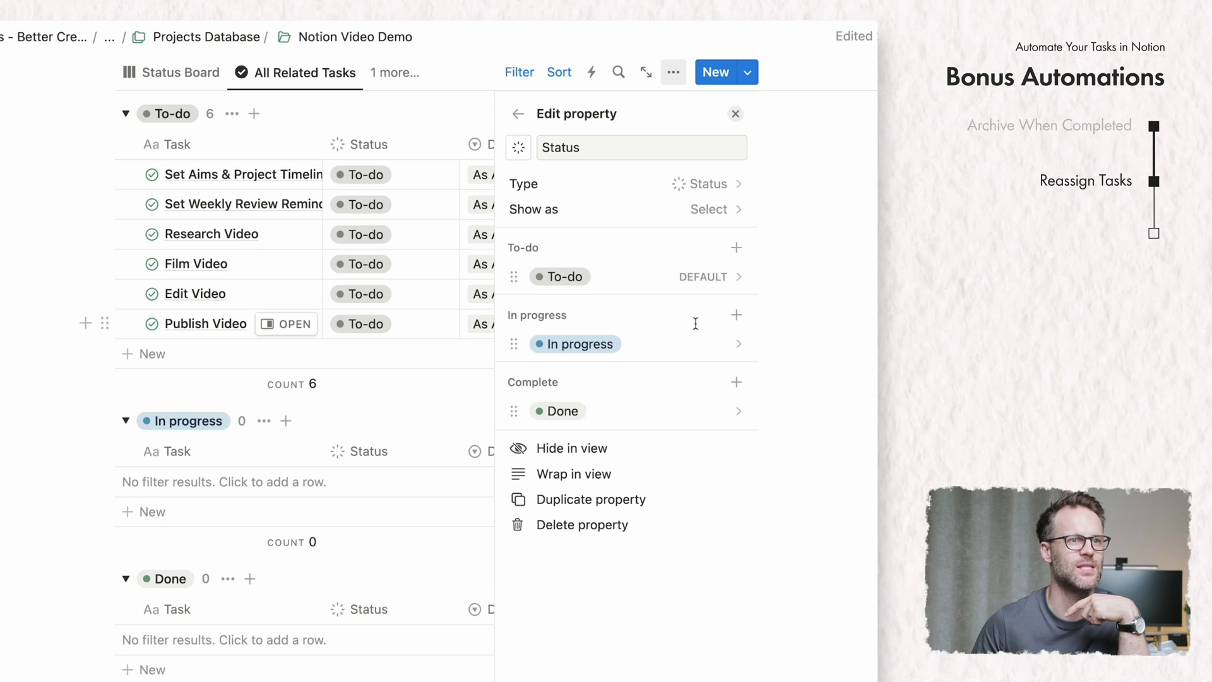
{"action": "left_click", "coordinate": [736, 315]}
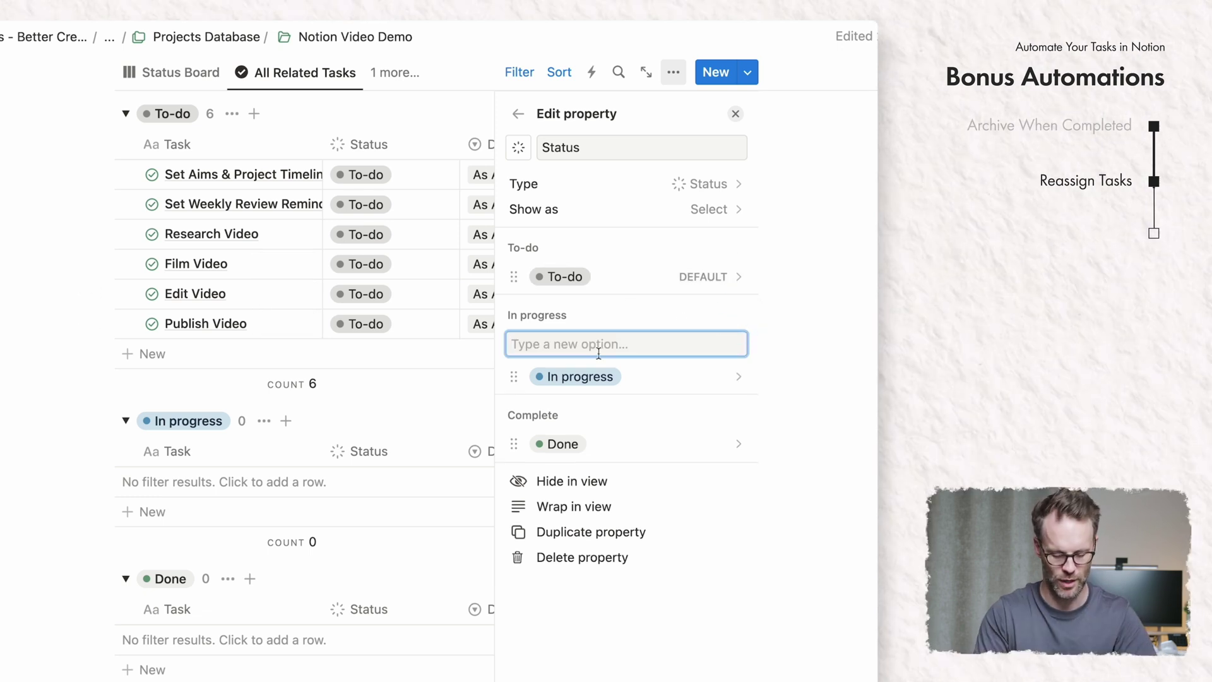
{"action": "type", "text": "In Review"}
{"action": "key", "text": "Return"}
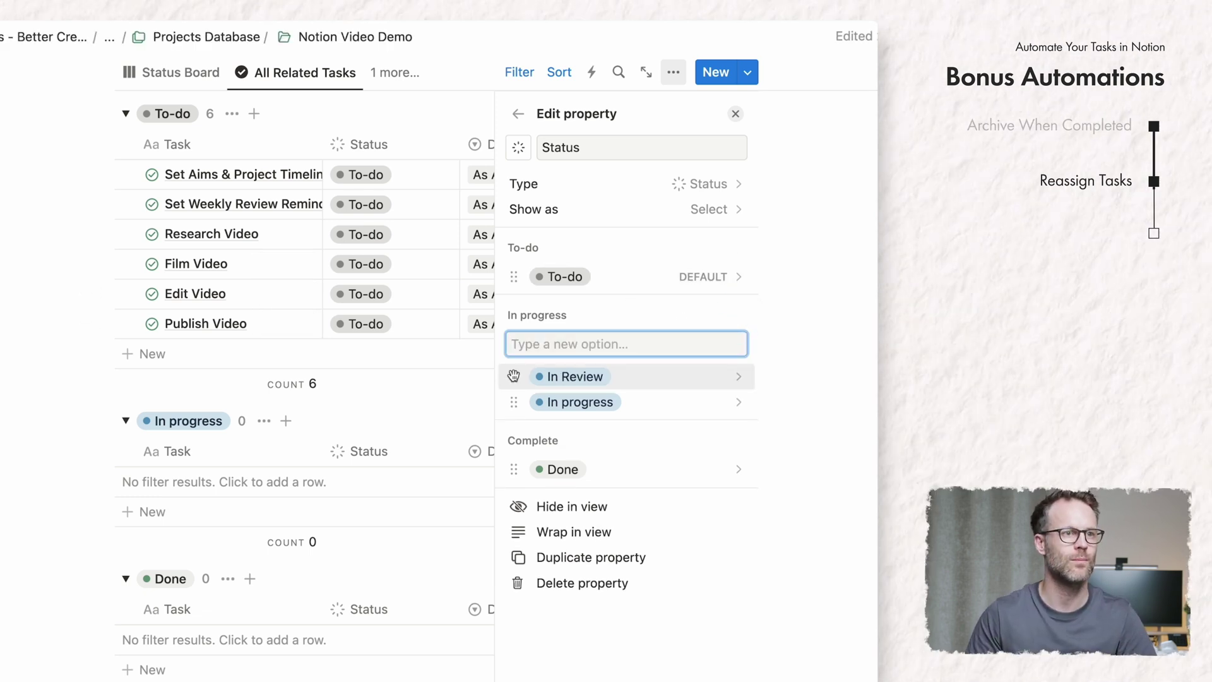
{"action": "left_click", "coordinate": [738, 406]}
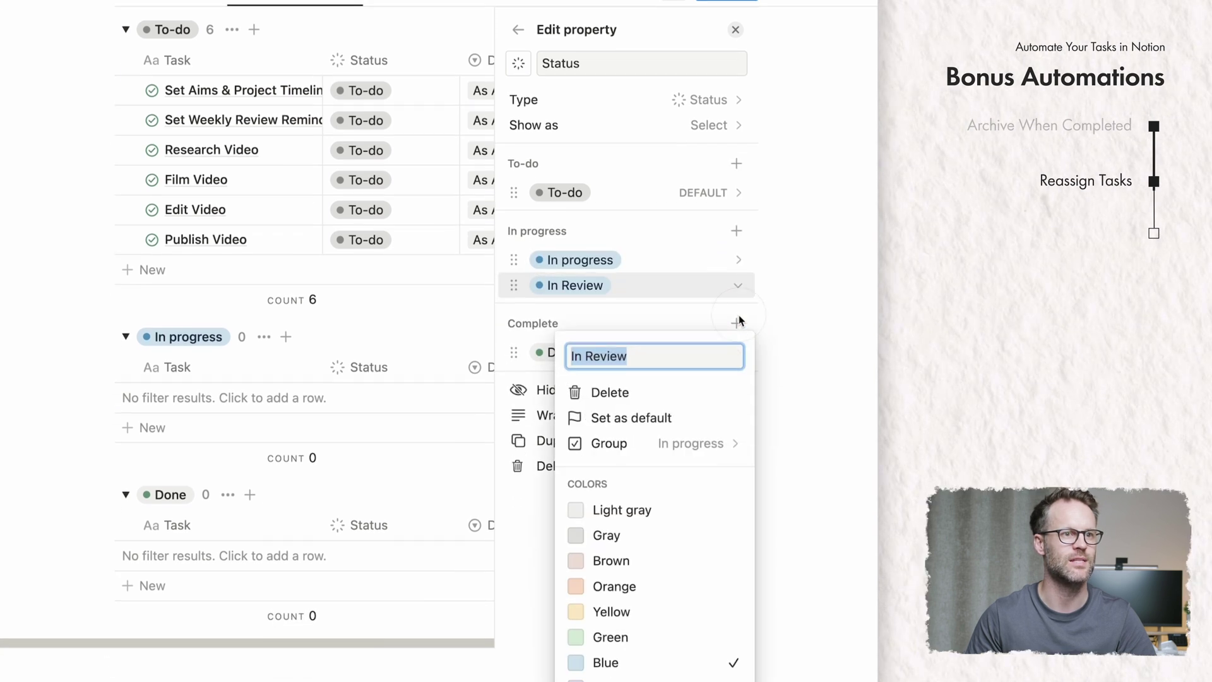
{"action": "left_click", "coordinate": [657, 512]}
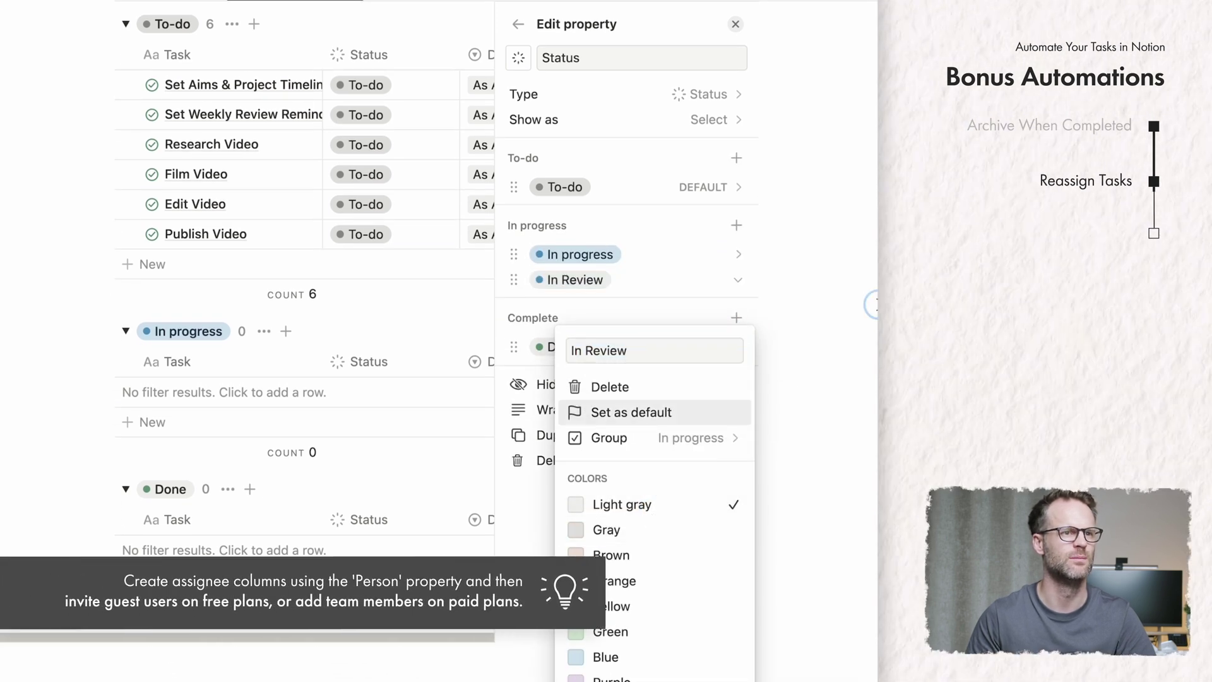
{"action": "left_click", "coordinate": [735, 24]}
{"action": "left_click", "coordinate": [735, 23]}
Step: Show the Assignee property in the All Related Tasks table
{"action": "scroll", "coordinate": [725, 268], "scroll_direction": "up", "scroll_amount": 4}
{"action": "scroll", "coordinate": [723, 254], "scroll_direction": "right", "scroll_amount": 5}
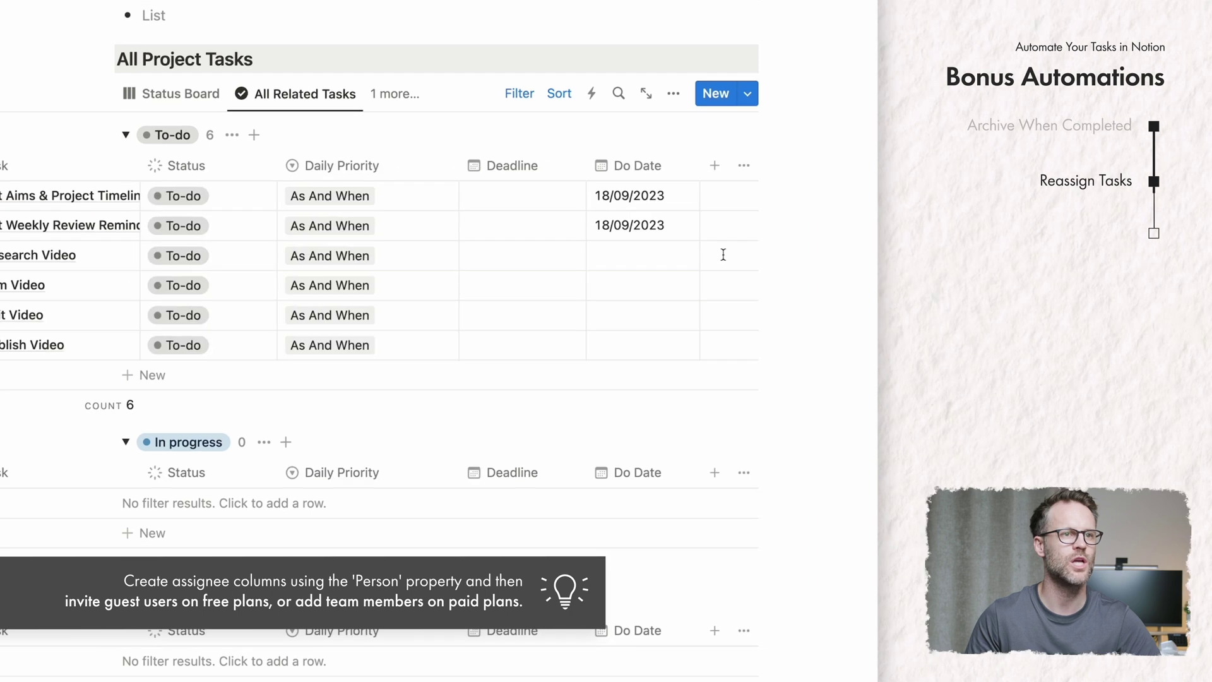
{"action": "left_click", "coordinate": [673, 93]}
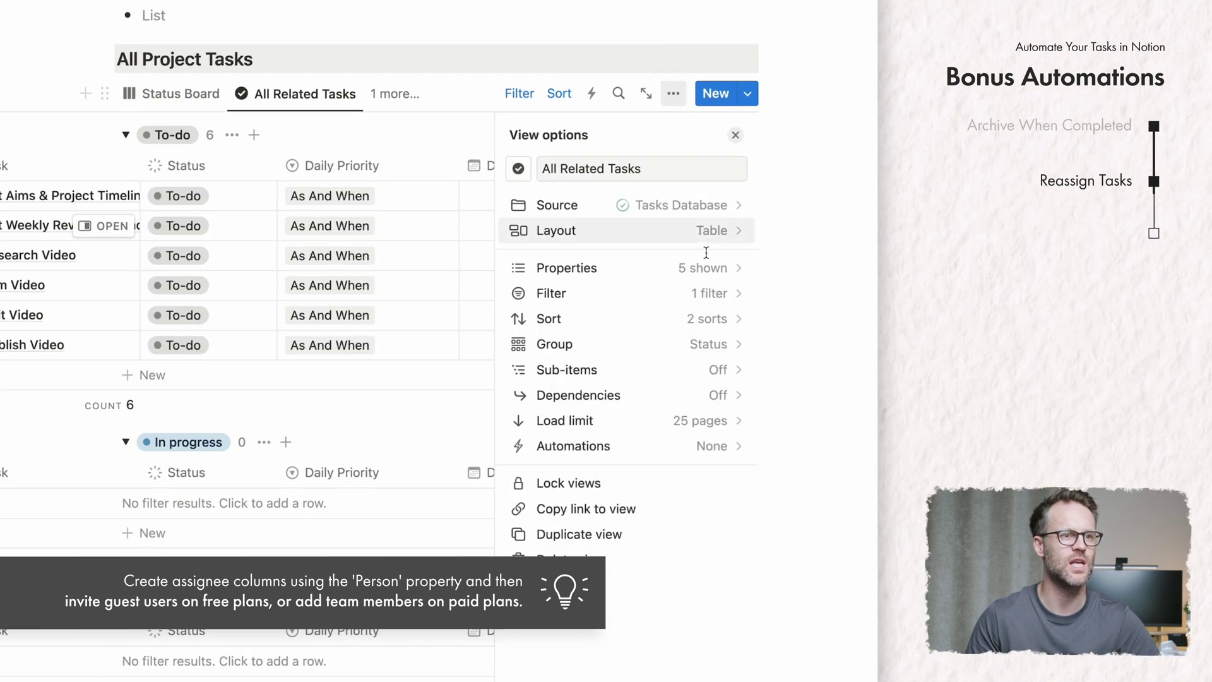
{"action": "left_click", "coordinate": [644, 268]}
{"action": "left_click", "coordinate": [707, 601]}
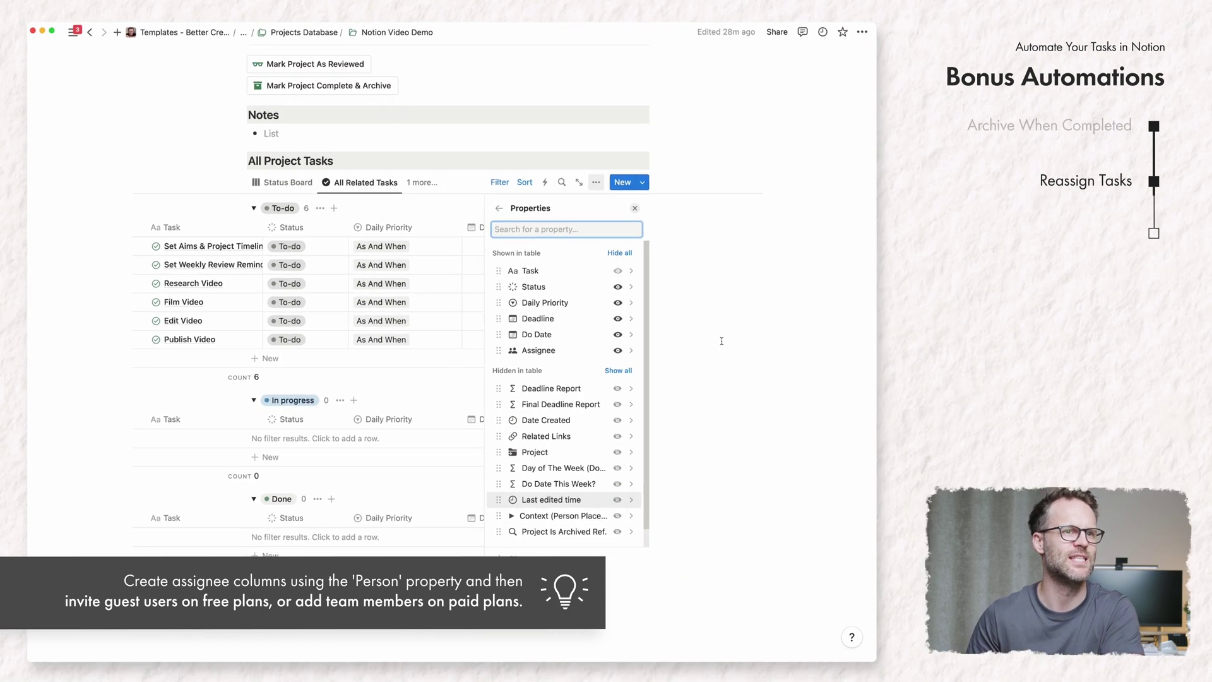
Step: Set the status of the Research Video and Film Video tasks to Done and Edit Video to In progress
{"action": "left_click", "coordinate": [633, 266]}
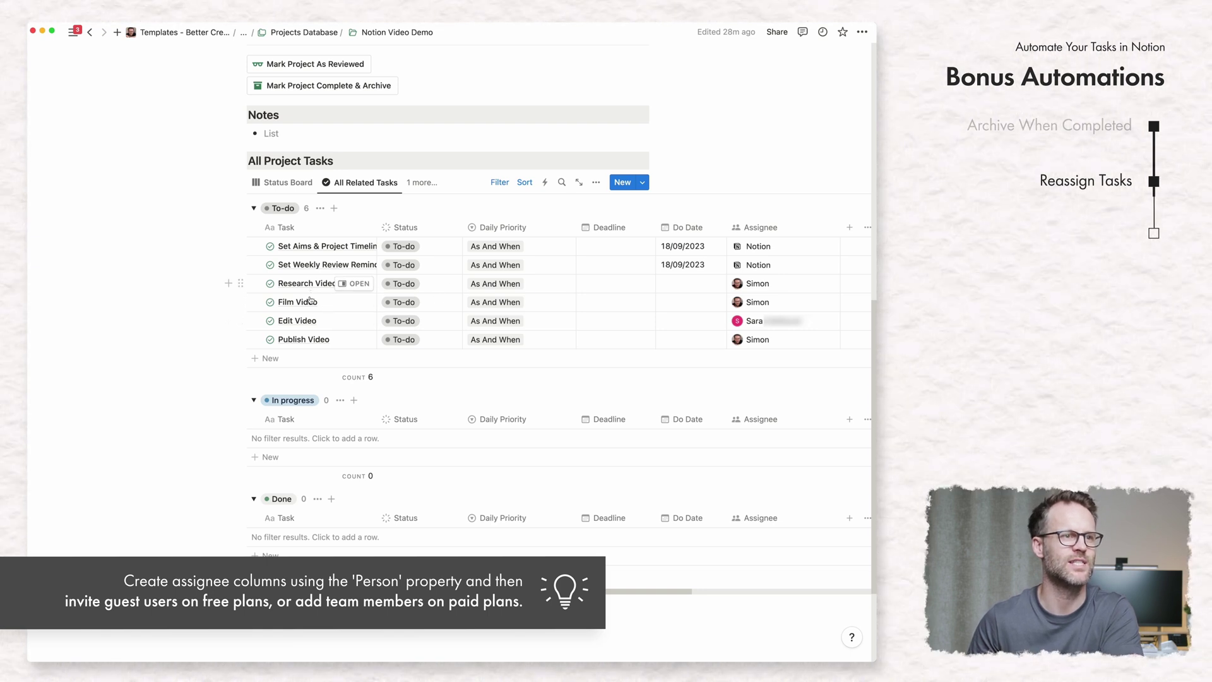
{"action": "left_click", "coordinate": [404, 283]}
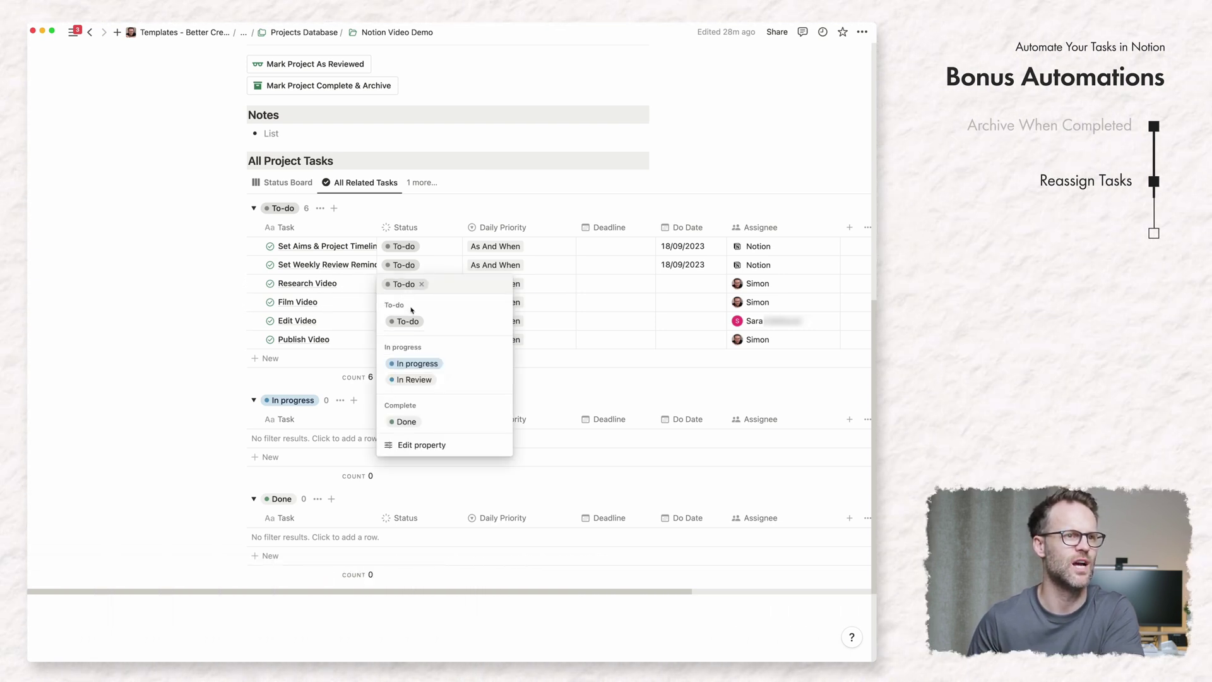
{"action": "left_click", "coordinate": [406, 421]}
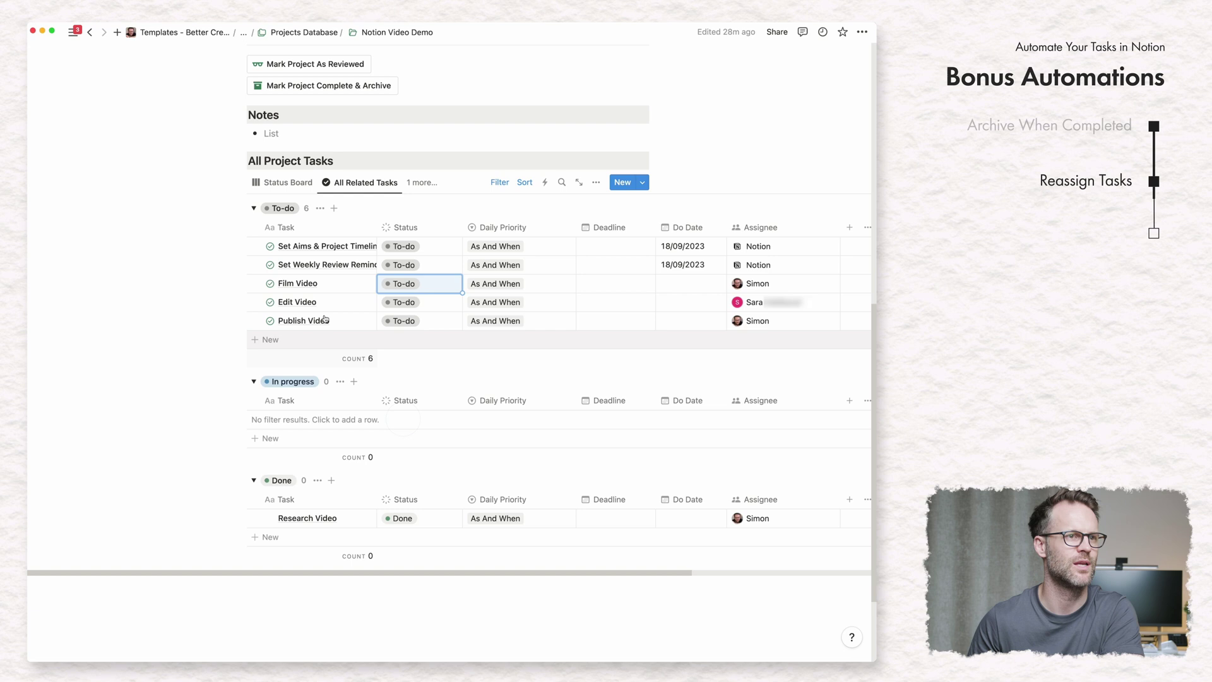
{"action": "left_click", "coordinate": [404, 283]}
{"action": "left_click", "coordinate": [406, 421]}
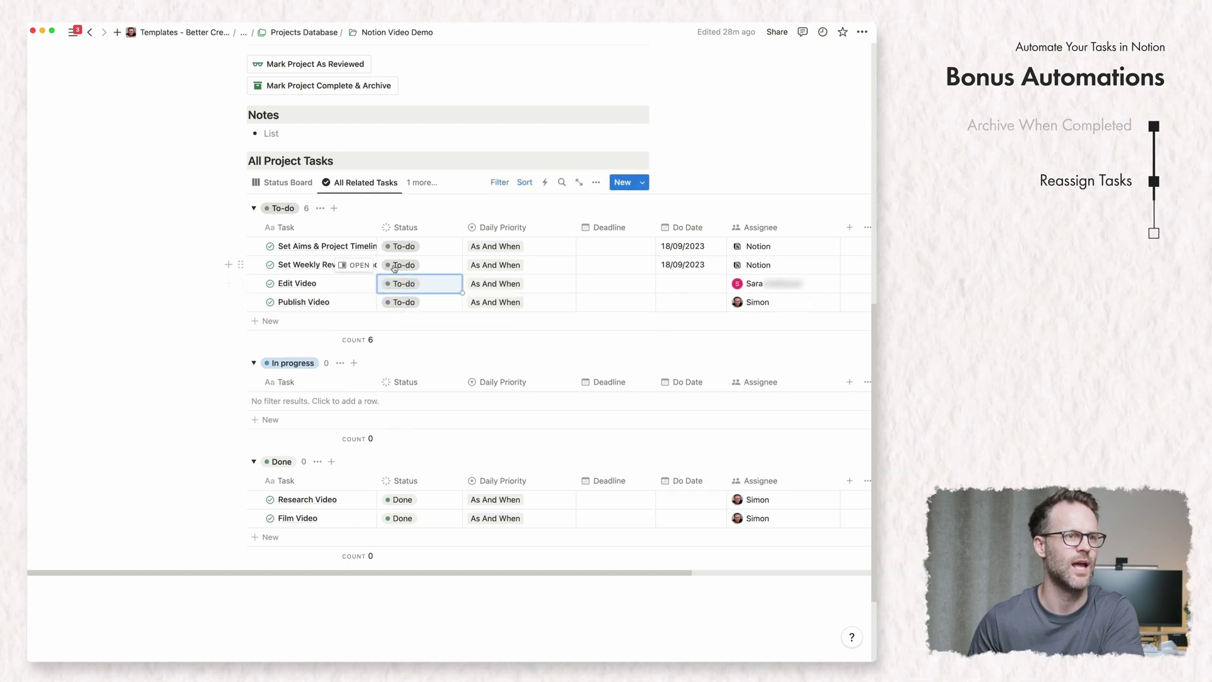
{"action": "left_click", "coordinate": [399, 287]}
{"action": "left_click", "coordinate": [406, 362]}
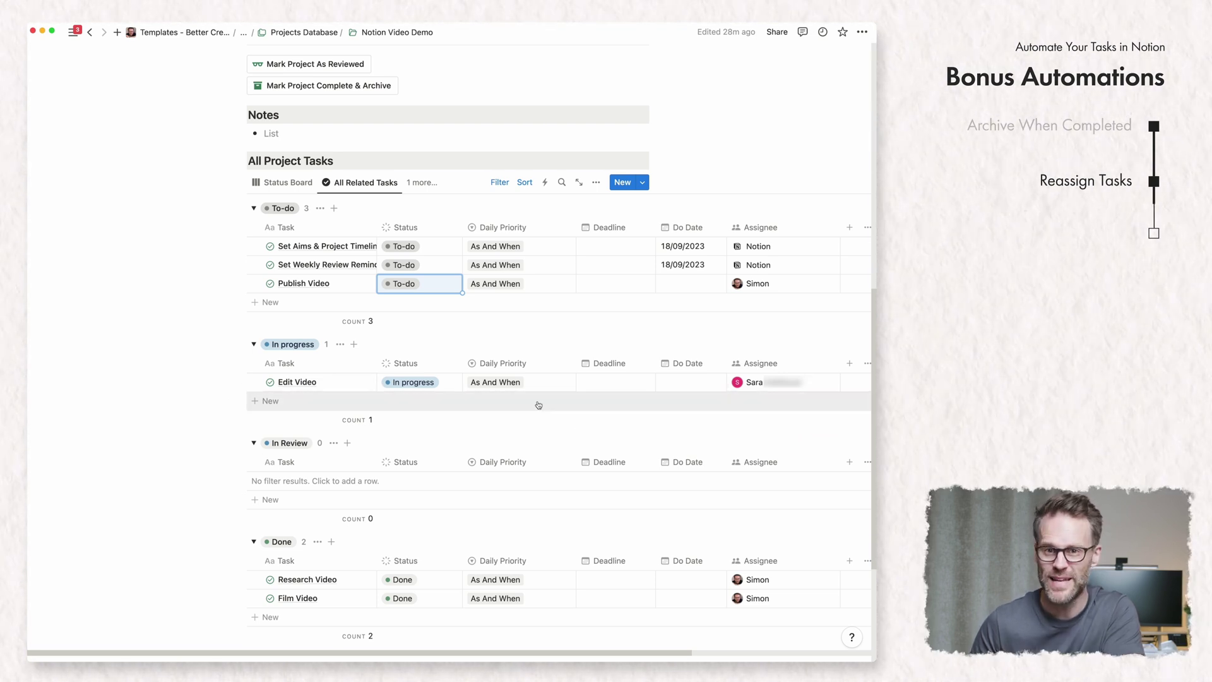
Step: Try setting the Edit Video task's status to In Review, and undo the change
{"action": "left_click", "coordinate": [423, 382]}
{"action": "left_click", "coordinate": [423, 479]}
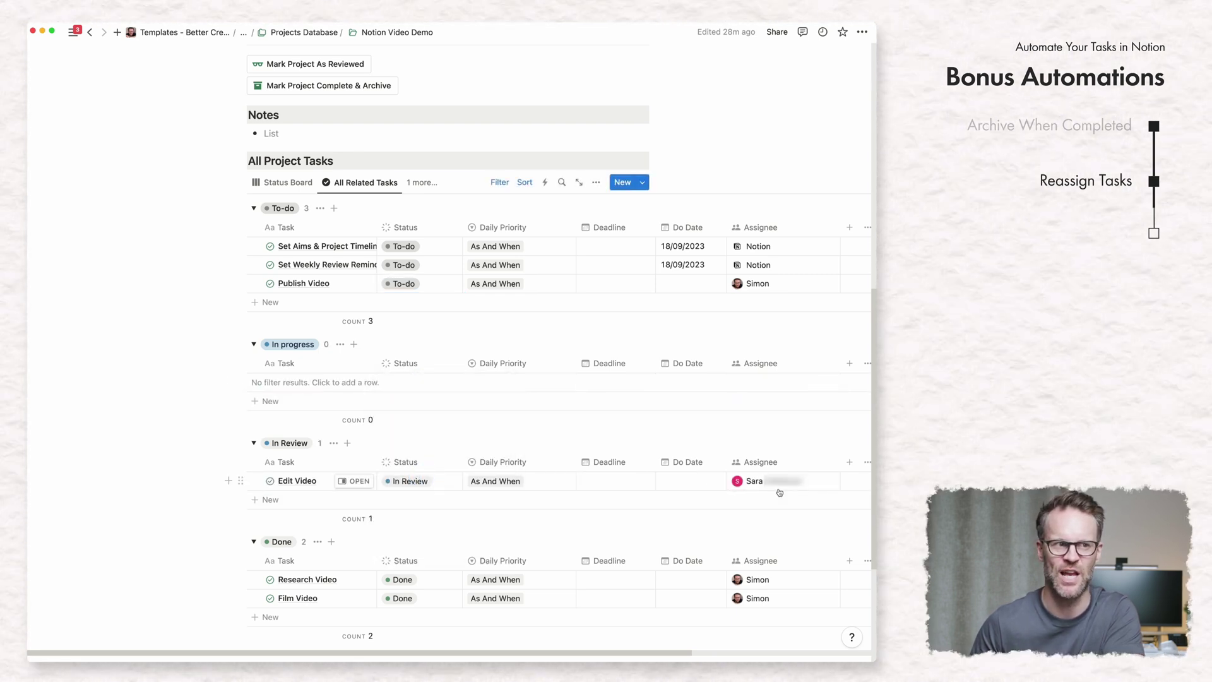
{"action": "key", "text": "super+z"}
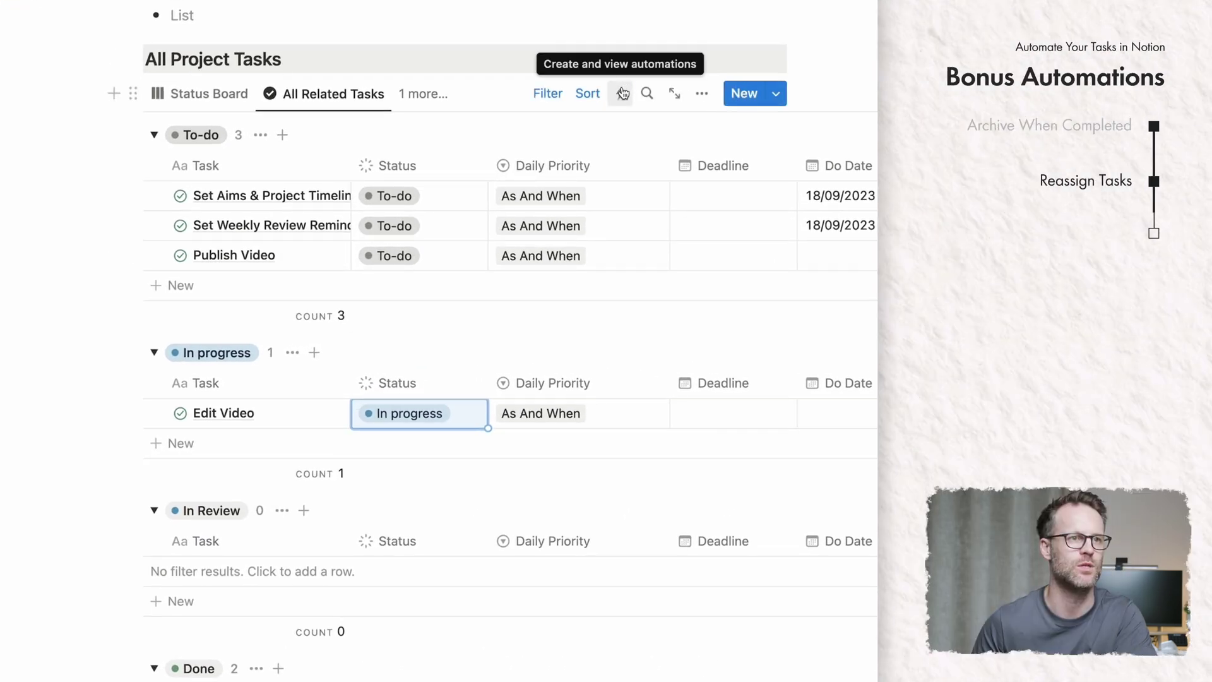
Step: Start a new automation for the Tasks Database and name it "Update Asignee from Status - In Review"
{"action": "left_click", "coordinate": [621, 93]}
{"action": "left_click", "coordinate": [609, 442]}
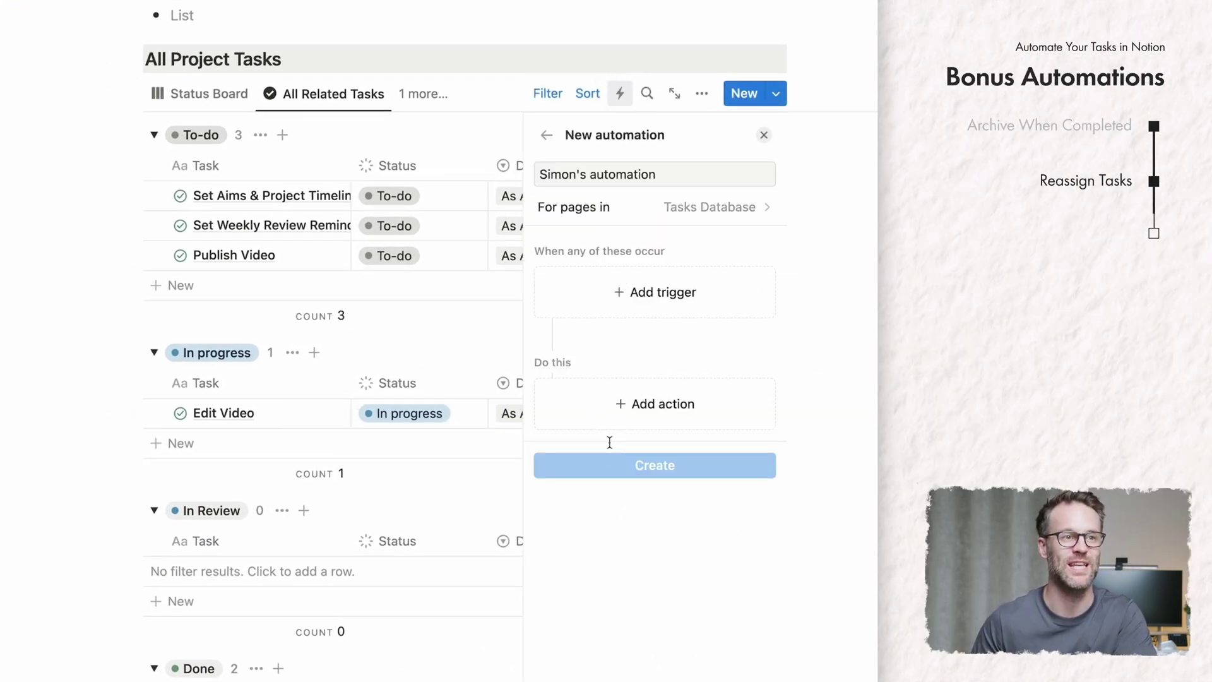
{"action": "left_click", "coordinate": [641, 179]}
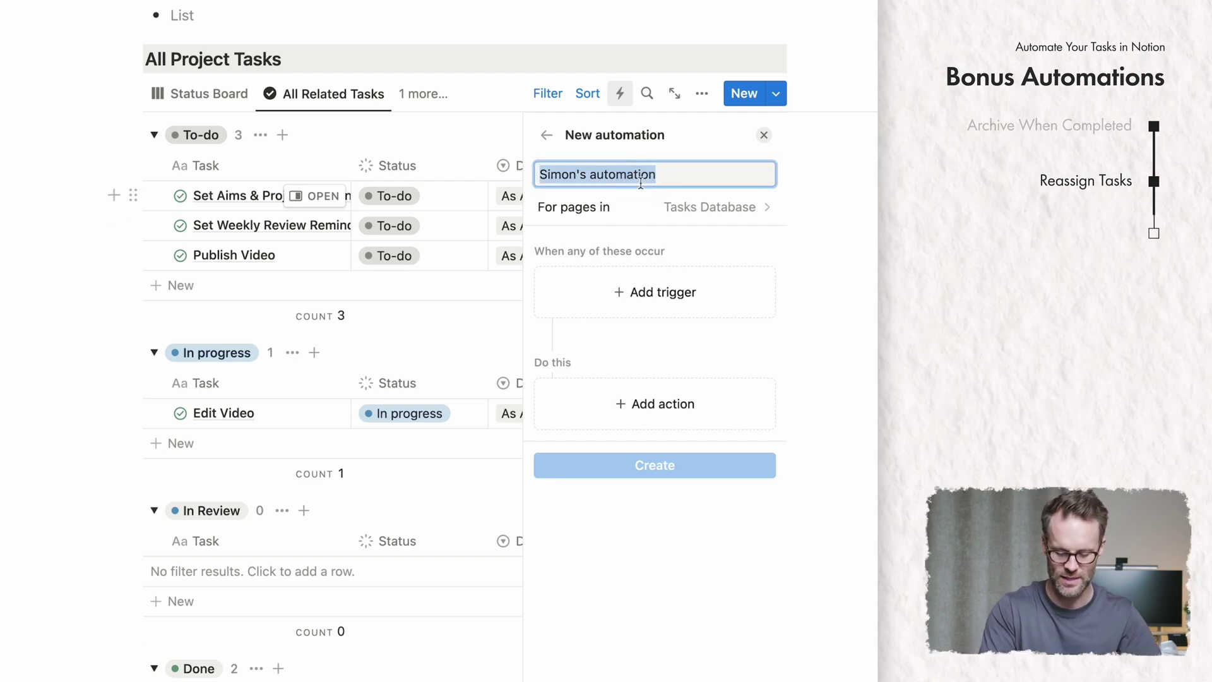
{"action": "type", "text": "Update Asi"}
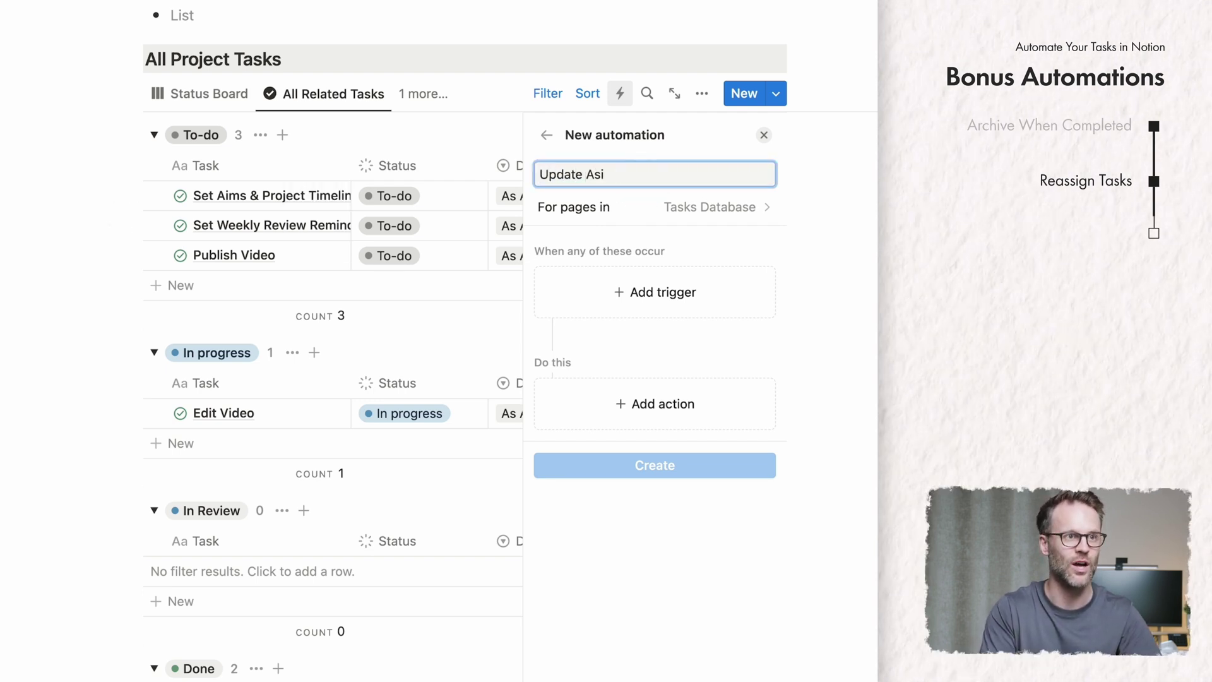
{"action": "type", "text": "gnee from Status - In Review"}
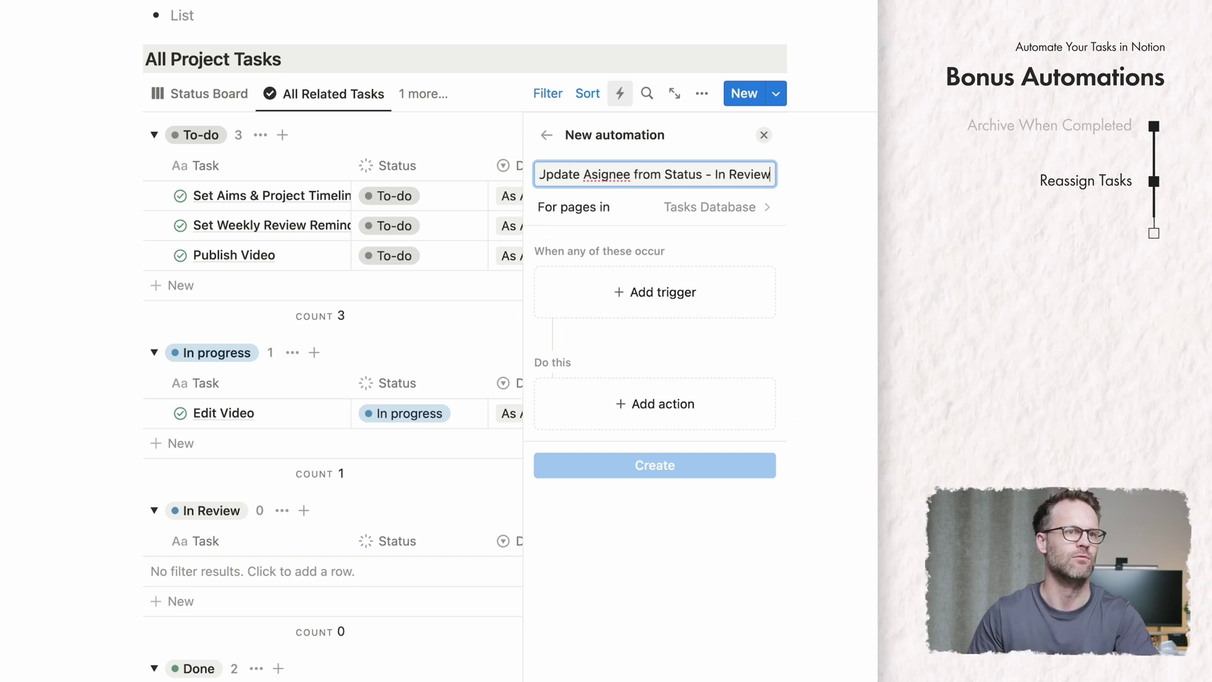
Step: Add a trigger to the automation that fires only when Status is set to In Review
{"action": "left_click", "coordinate": [697, 289]}
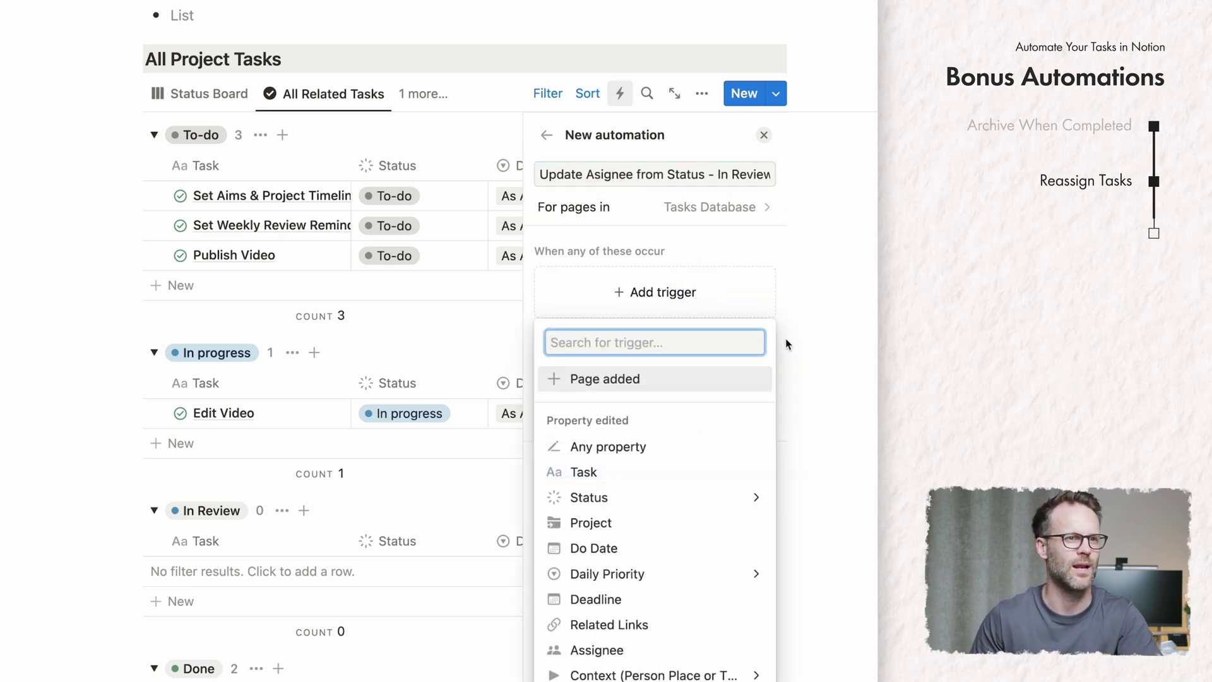
{"action": "left_click", "coordinate": [680, 499]}
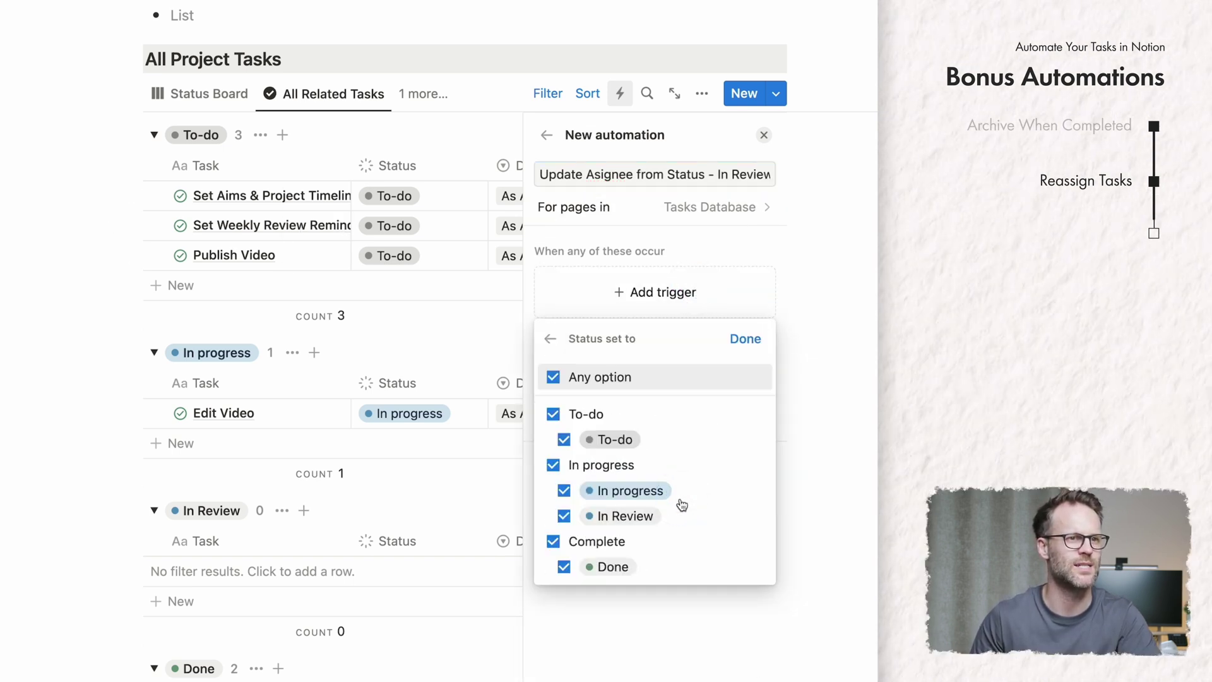
{"action": "left_click", "coordinate": [553, 377]}
{"action": "left_click", "coordinate": [564, 516]}
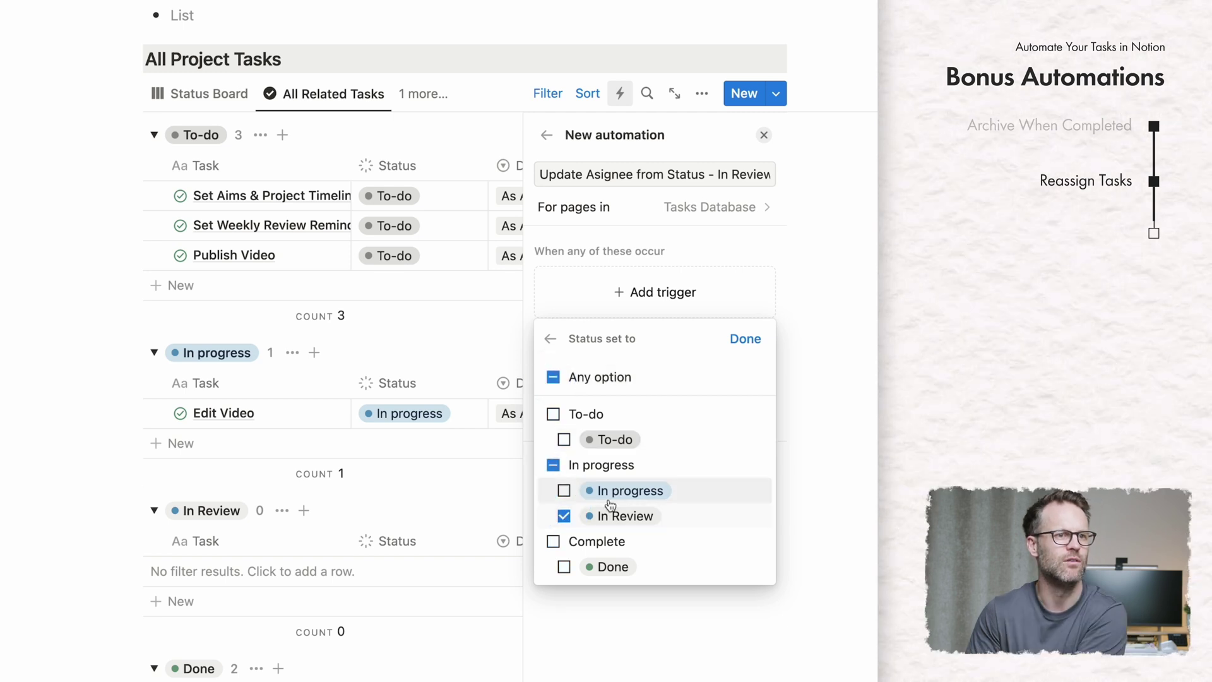
{"action": "left_click", "coordinate": [745, 339]}
Step: Add an action that sets Assignee to the first listed person, the automation's owner, and create the automation
{"action": "left_click", "coordinate": [720, 407]}
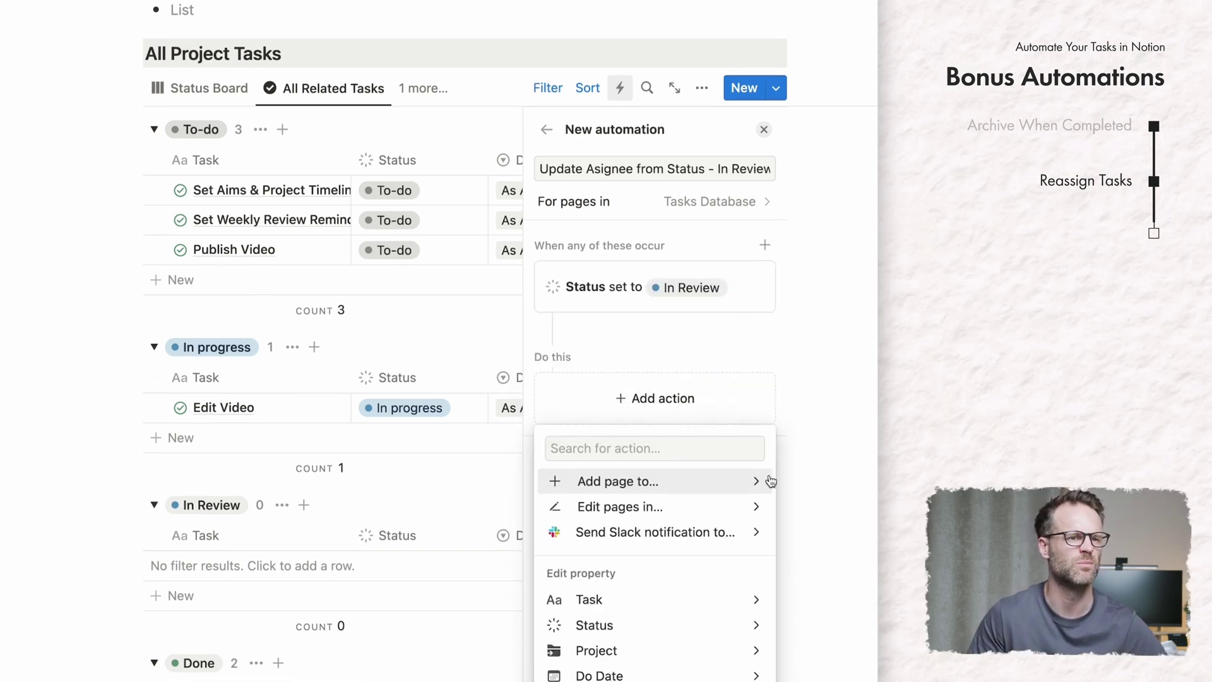
{"action": "scroll", "coordinate": [770, 481], "scroll_direction": "down", "scroll_amount": 3}
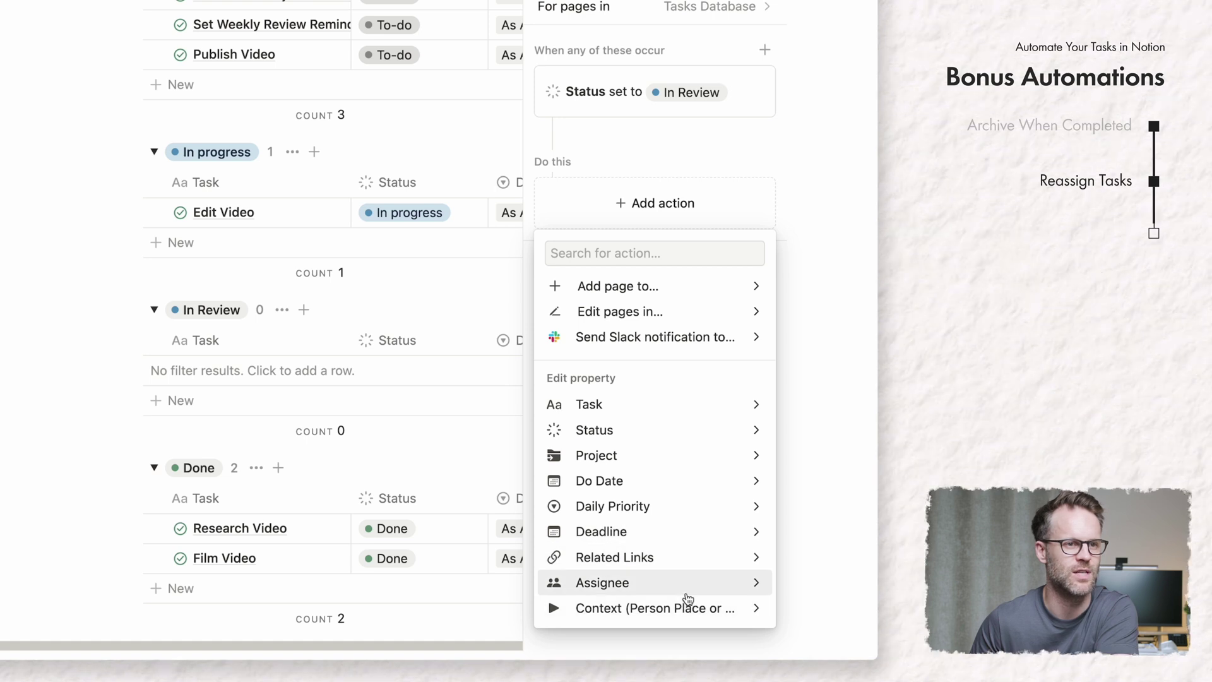
{"action": "left_click", "coordinate": [687, 593]}
{"action": "scroll", "coordinate": [682, 568], "scroll_direction": "up", "scroll_amount": 3}
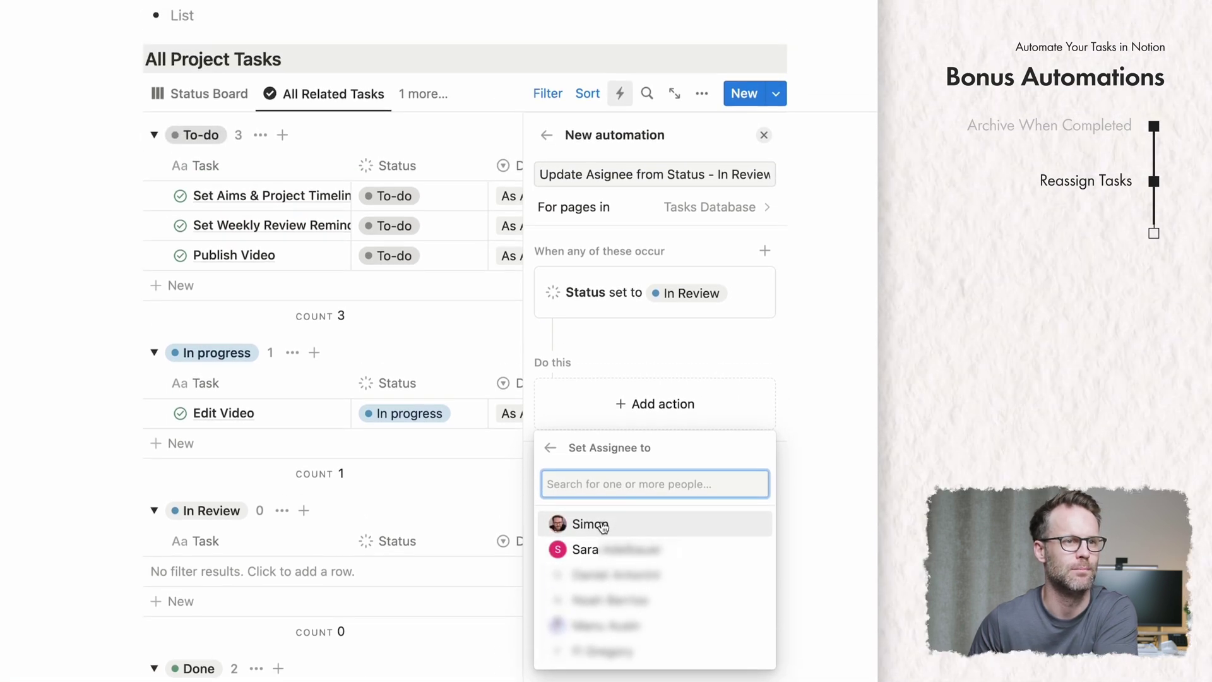
{"action": "left_click", "coordinate": [603, 525]}
{"action": "left_click", "coordinate": [630, 471]}
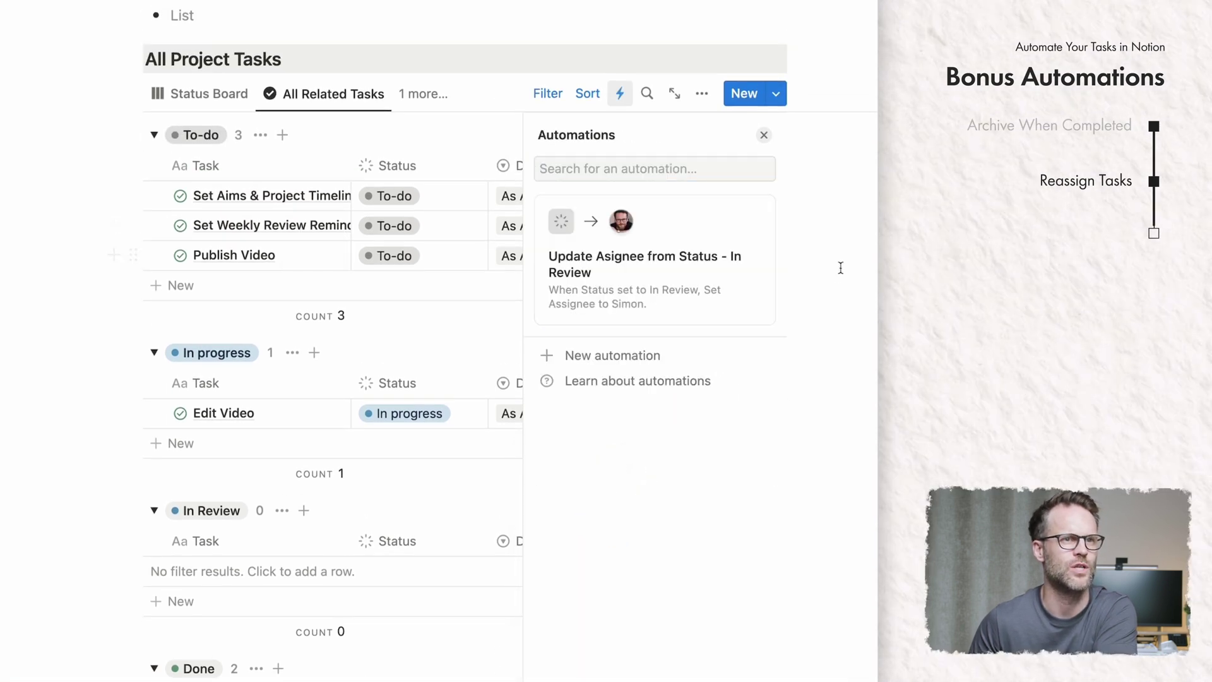
{"action": "left_click", "coordinate": [764, 134]}
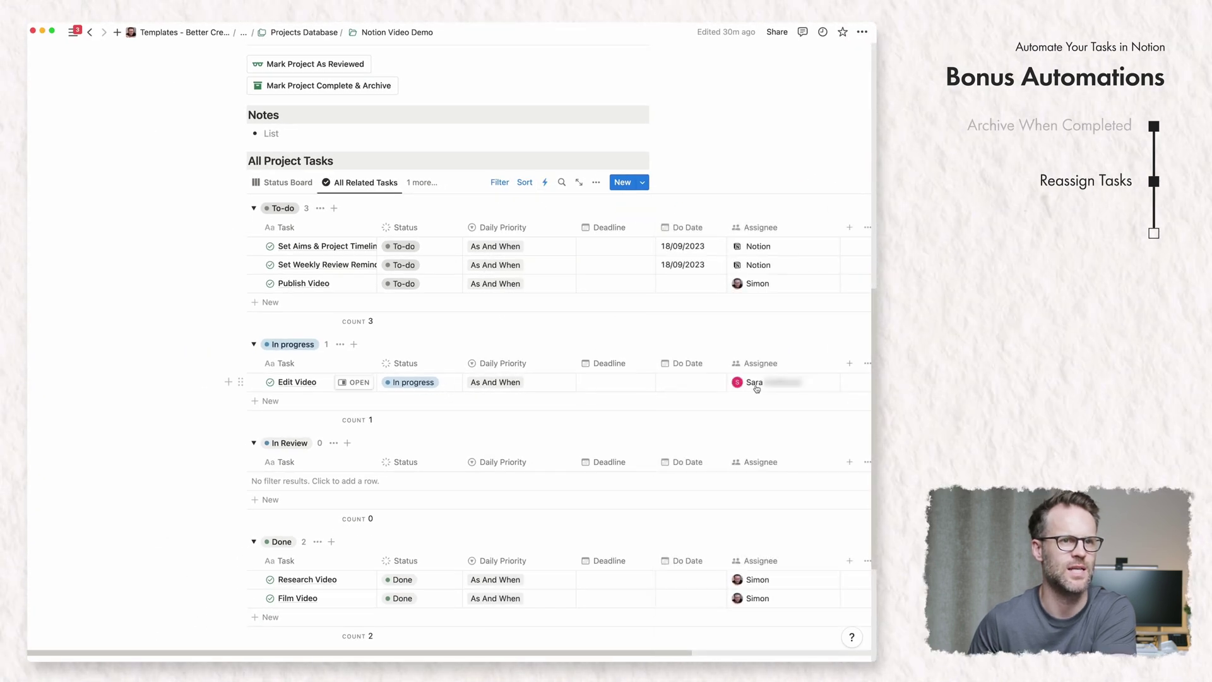
Step: Test the automation by setting the Edit Video task's status to In Review
{"action": "left_click", "coordinate": [411, 382]}
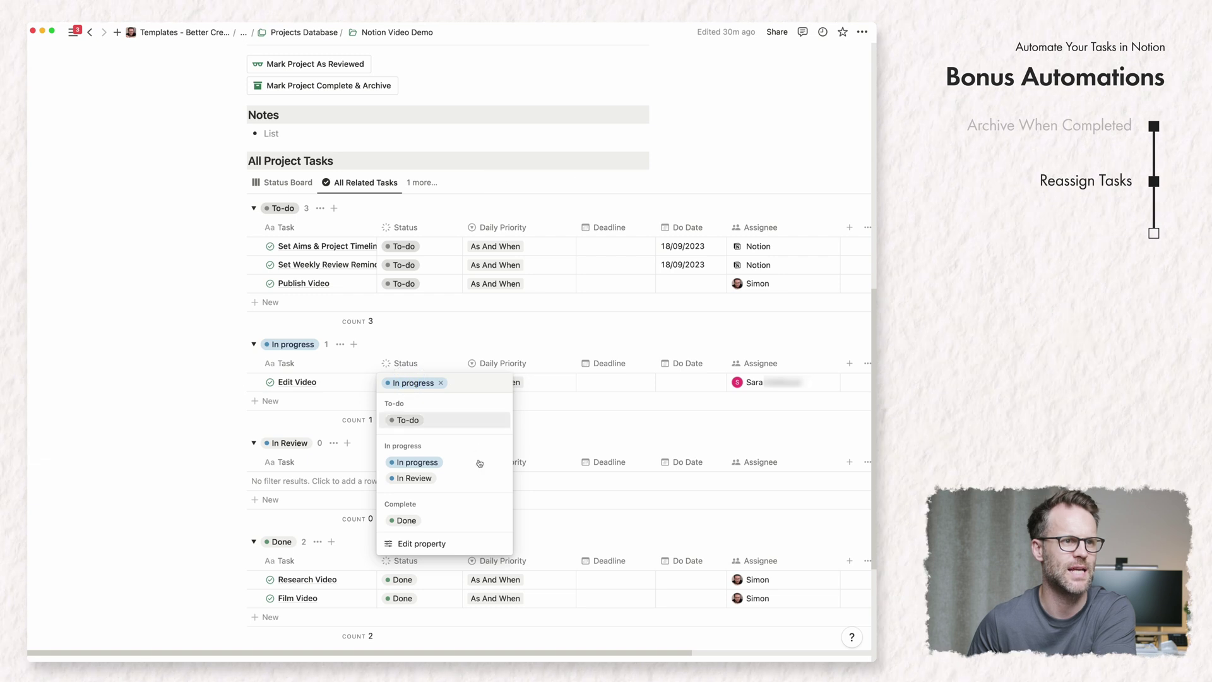
{"action": "left_click", "coordinate": [413, 481]}
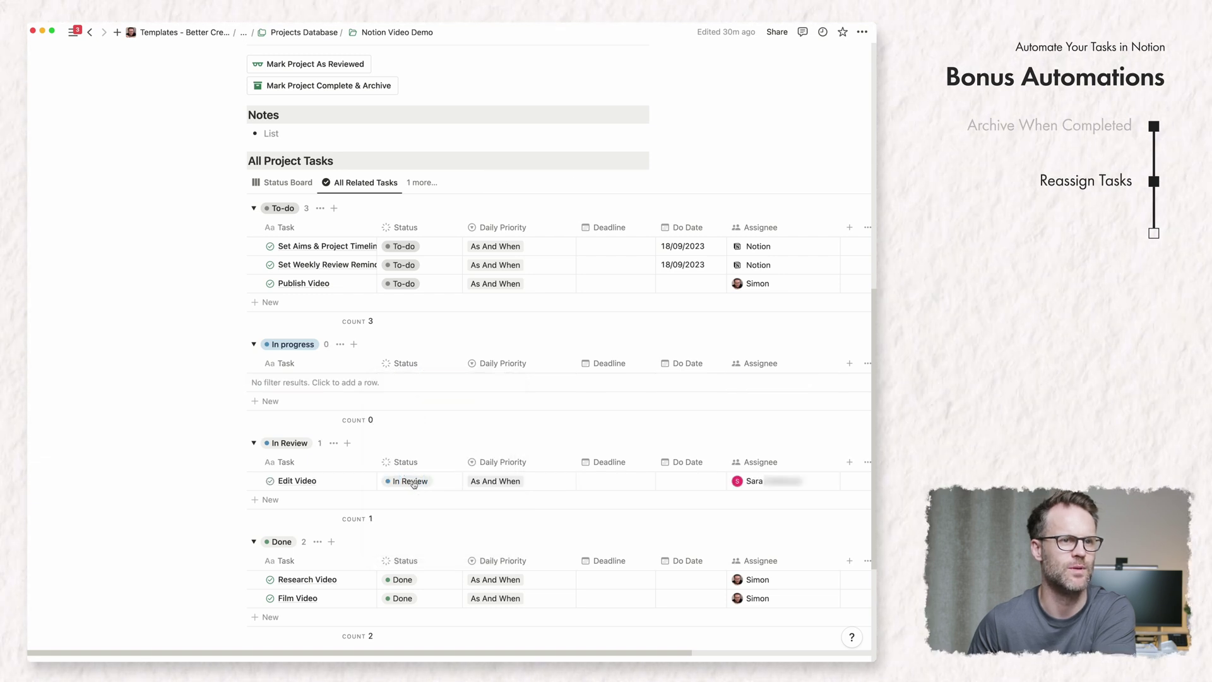